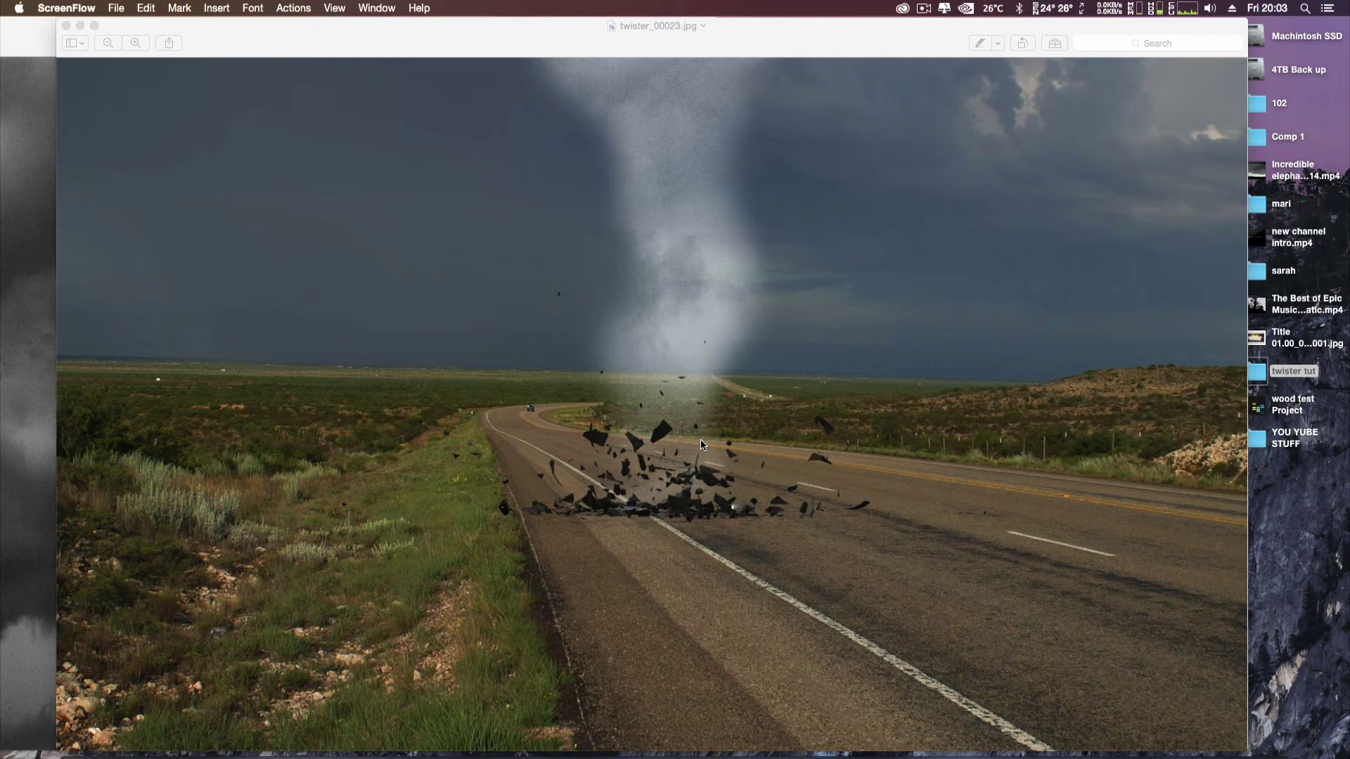
pyautogui.moveTo(635, 51); pyautogui.dragTo(653, 50)
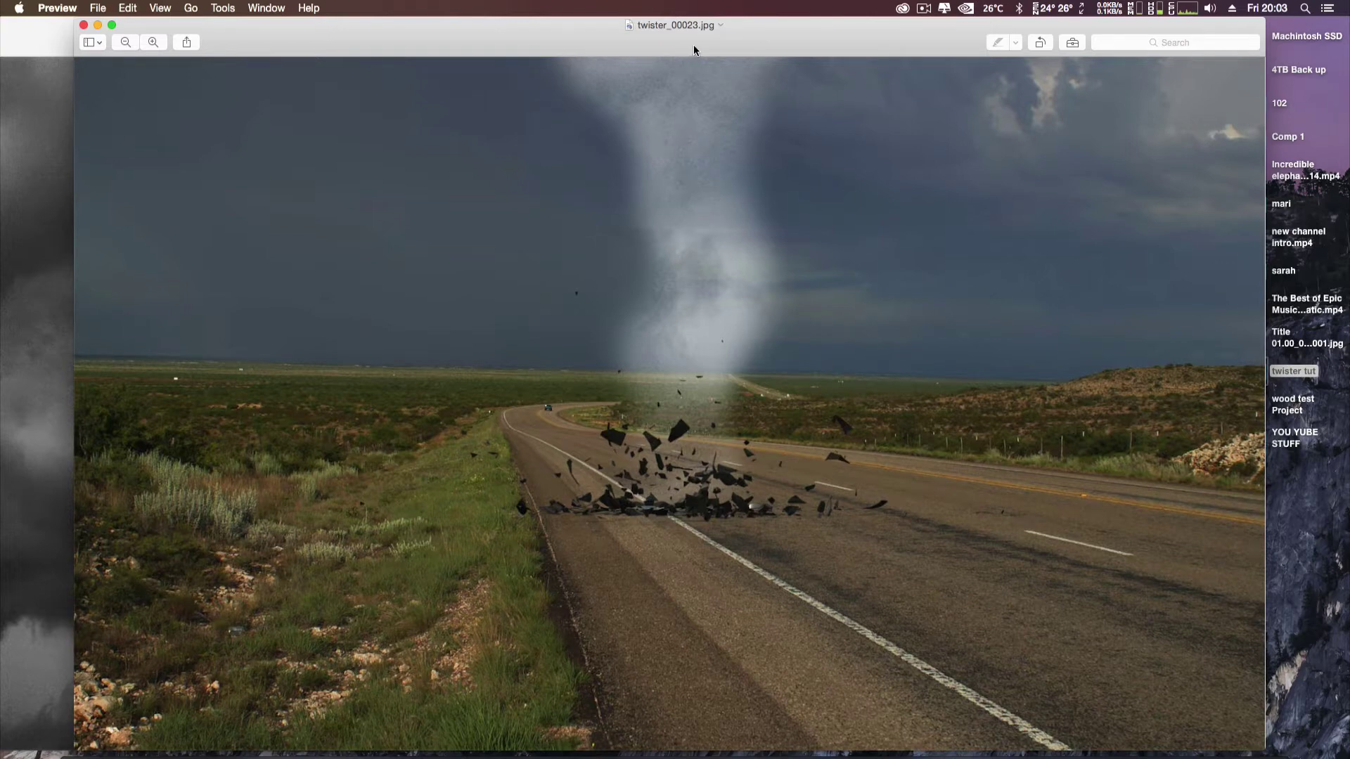
pyautogui.moveTo(693, 44); pyautogui.dragTo(689, 44)
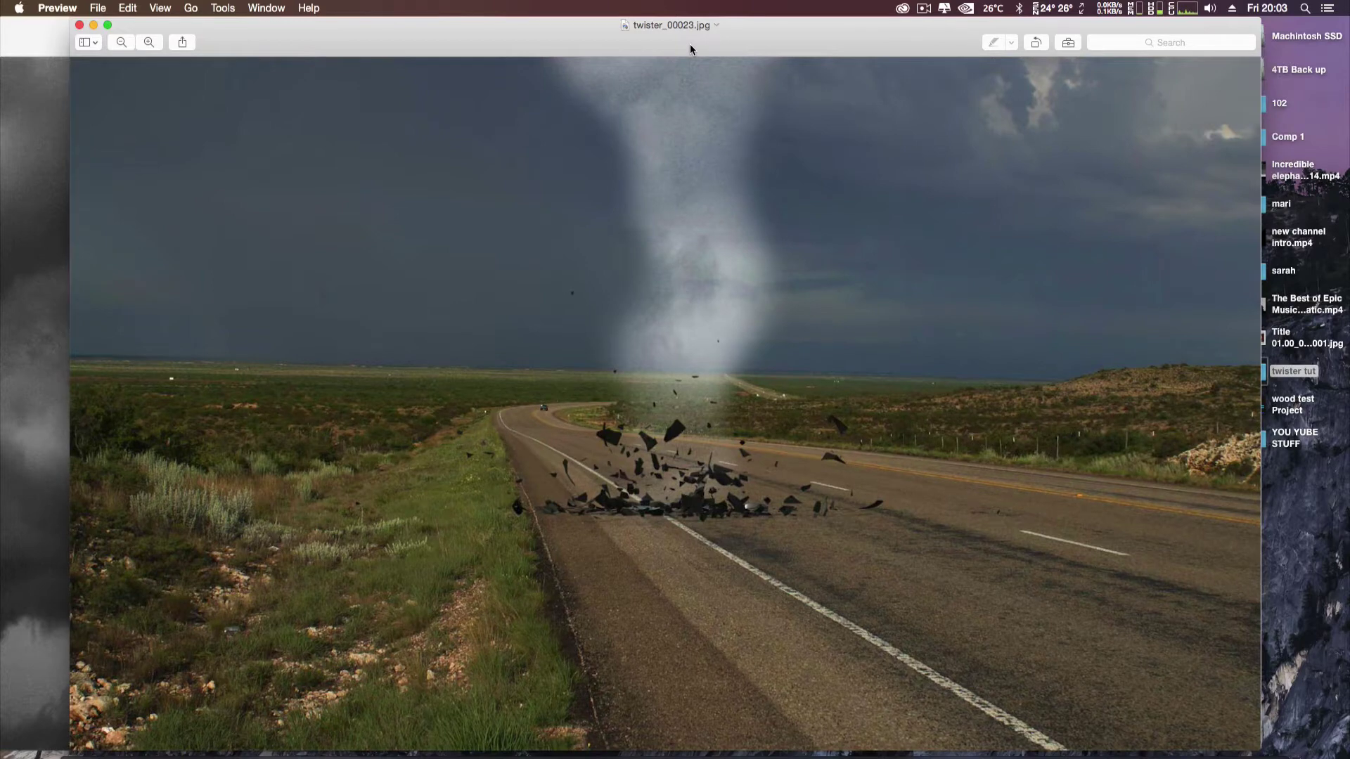
pyautogui.moveTo(693, 45); pyautogui.dragTo(697, 45)
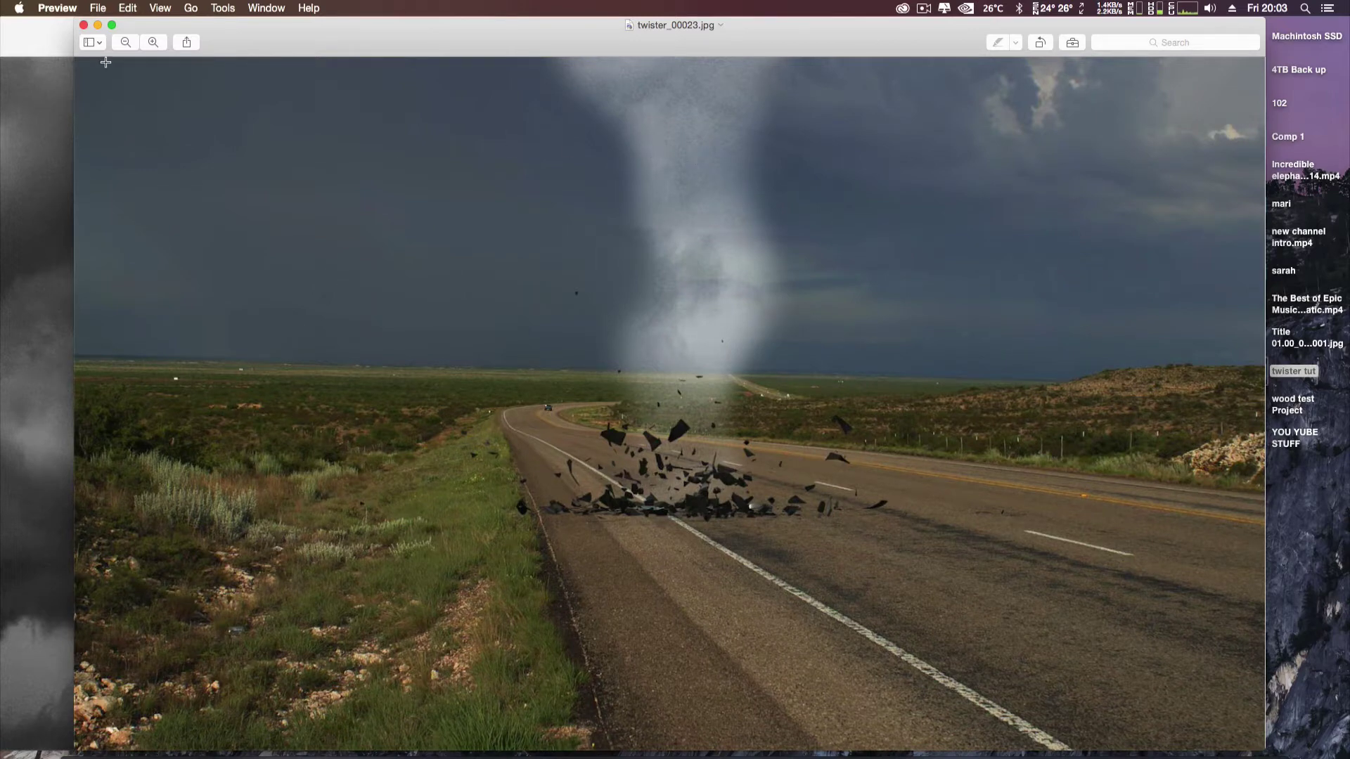
# - Clear the tornado and storm cloud image previews and the twister tut folder window off the desktop
pyautogui.click(84, 26)
pyautogui.moveTo(111, 43); pyautogui.dragTo(415, 14)
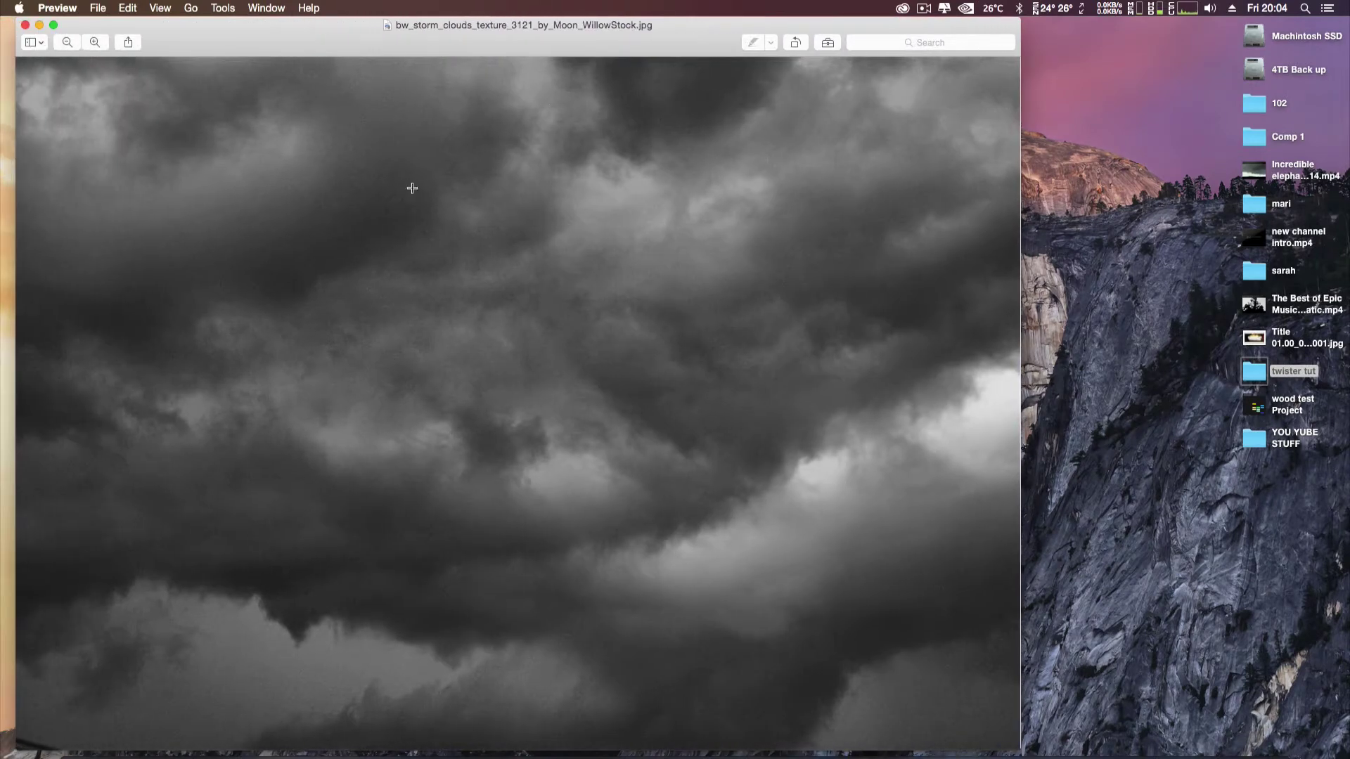
pyautogui.moveTo(579, 44); pyautogui.dragTo(623, 41)
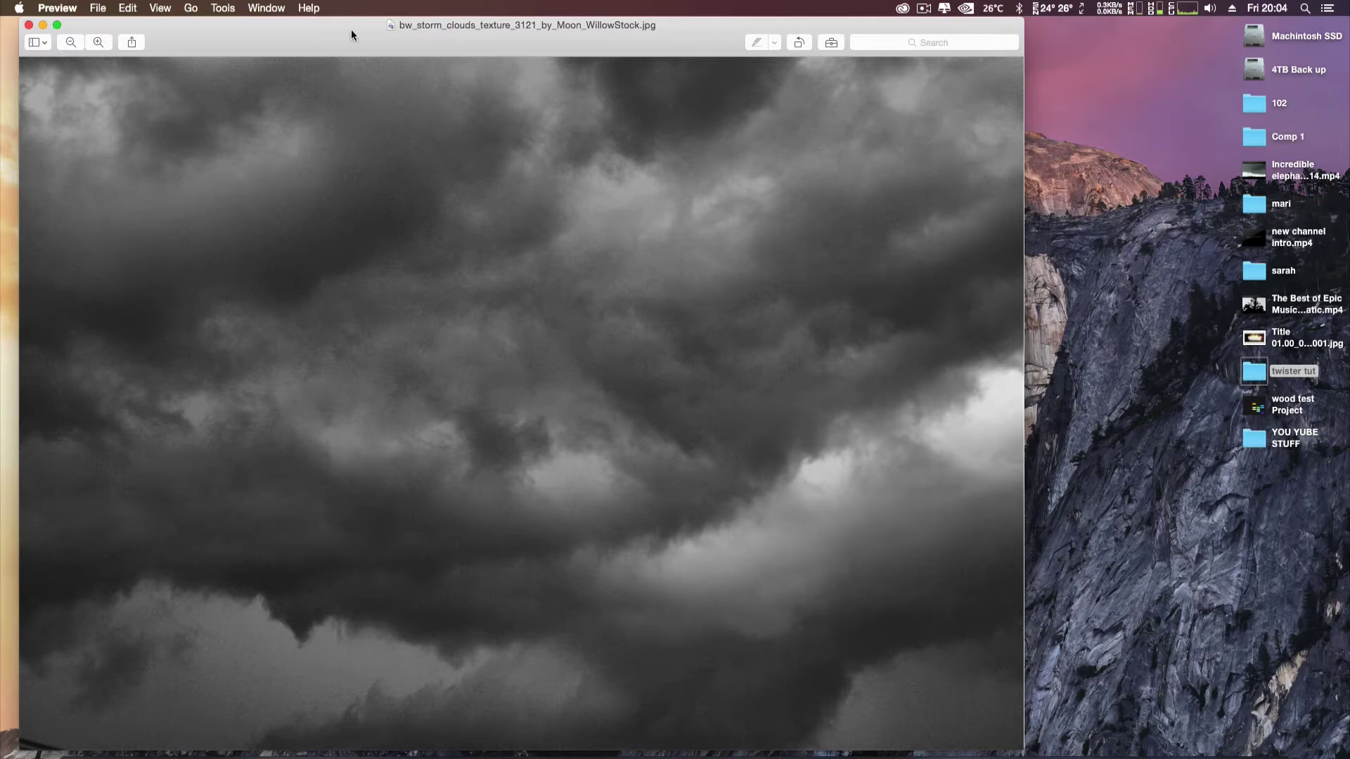
pyautogui.moveTo(352, 30); pyautogui.dragTo(358, 30)
pyautogui.click(48, 25)
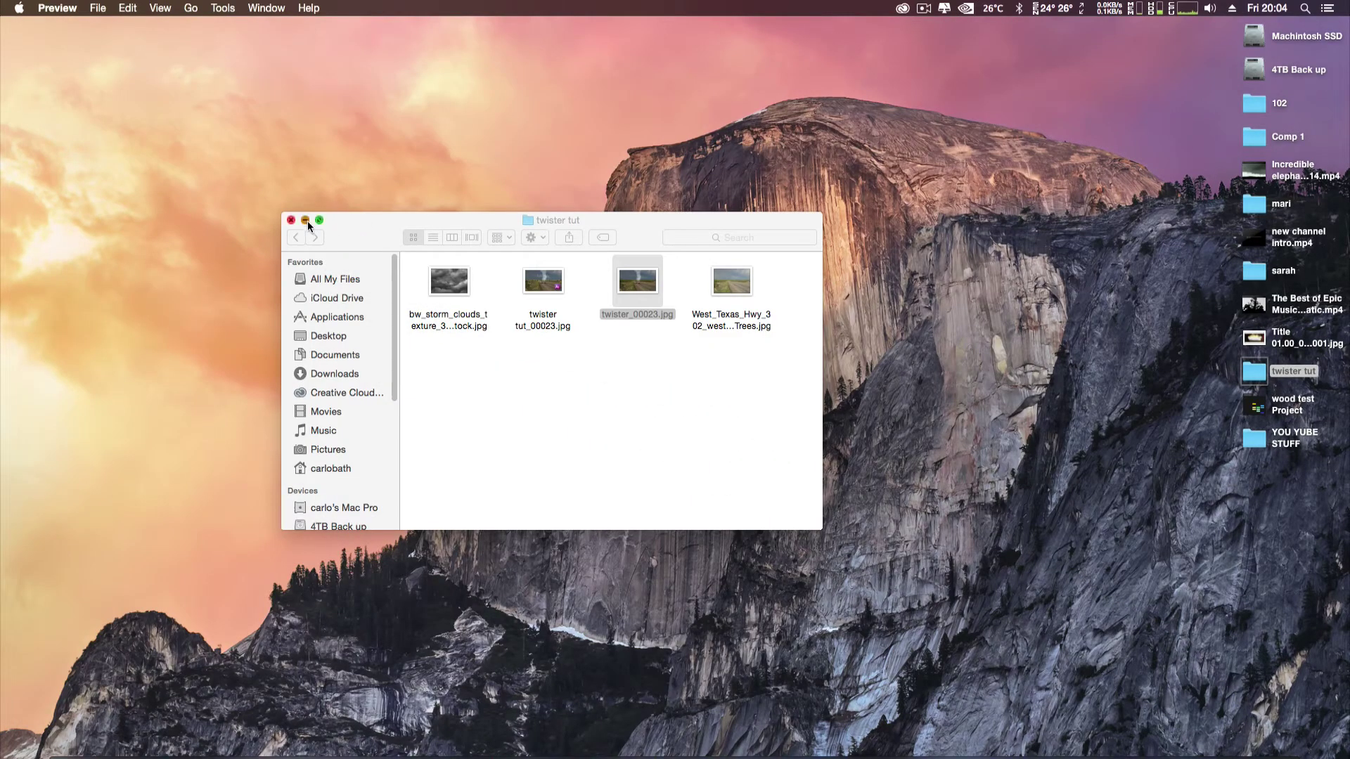
pyautogui.click(305, 220)
# - Switch to After Effects and create a 10-second composition using the HDTV 1080 29.97 preset
pyautogui.moveTo(541, 734)
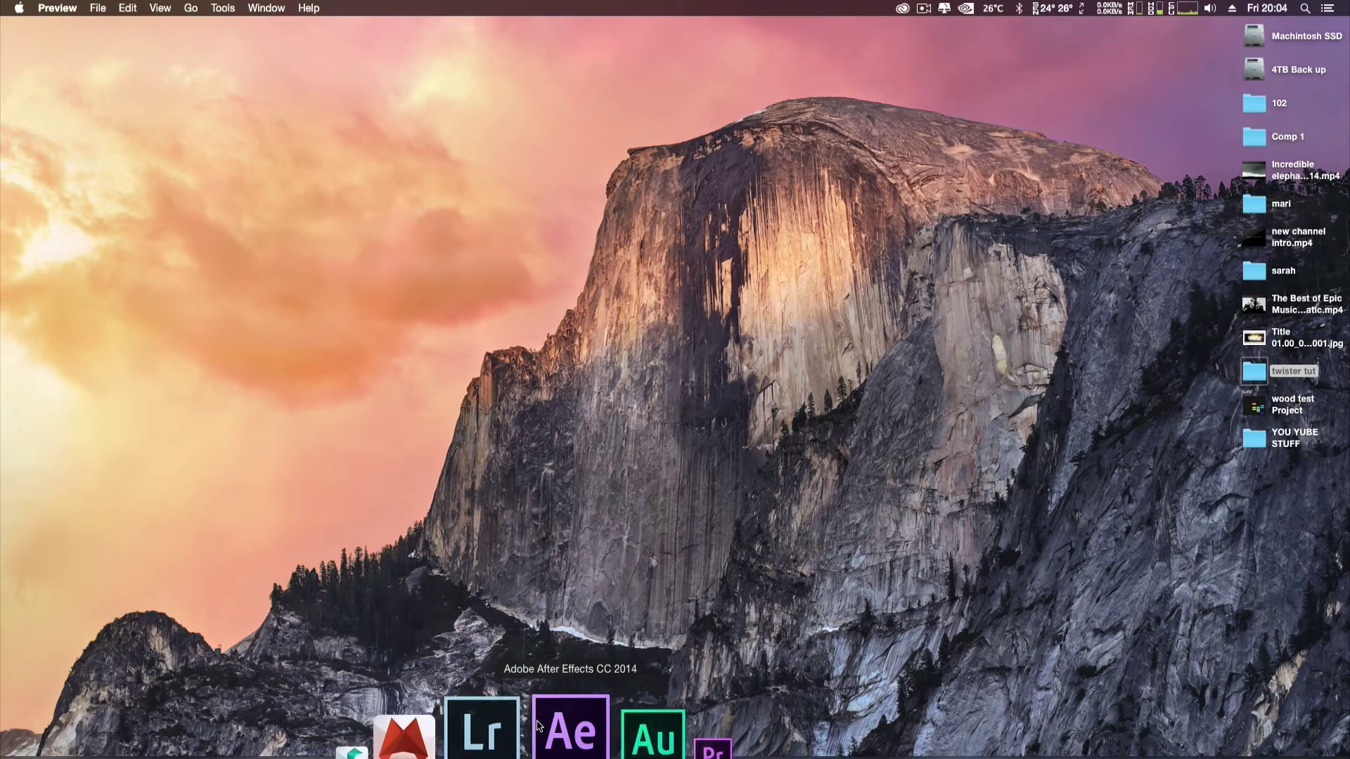
pyautogui.click(538, 728)
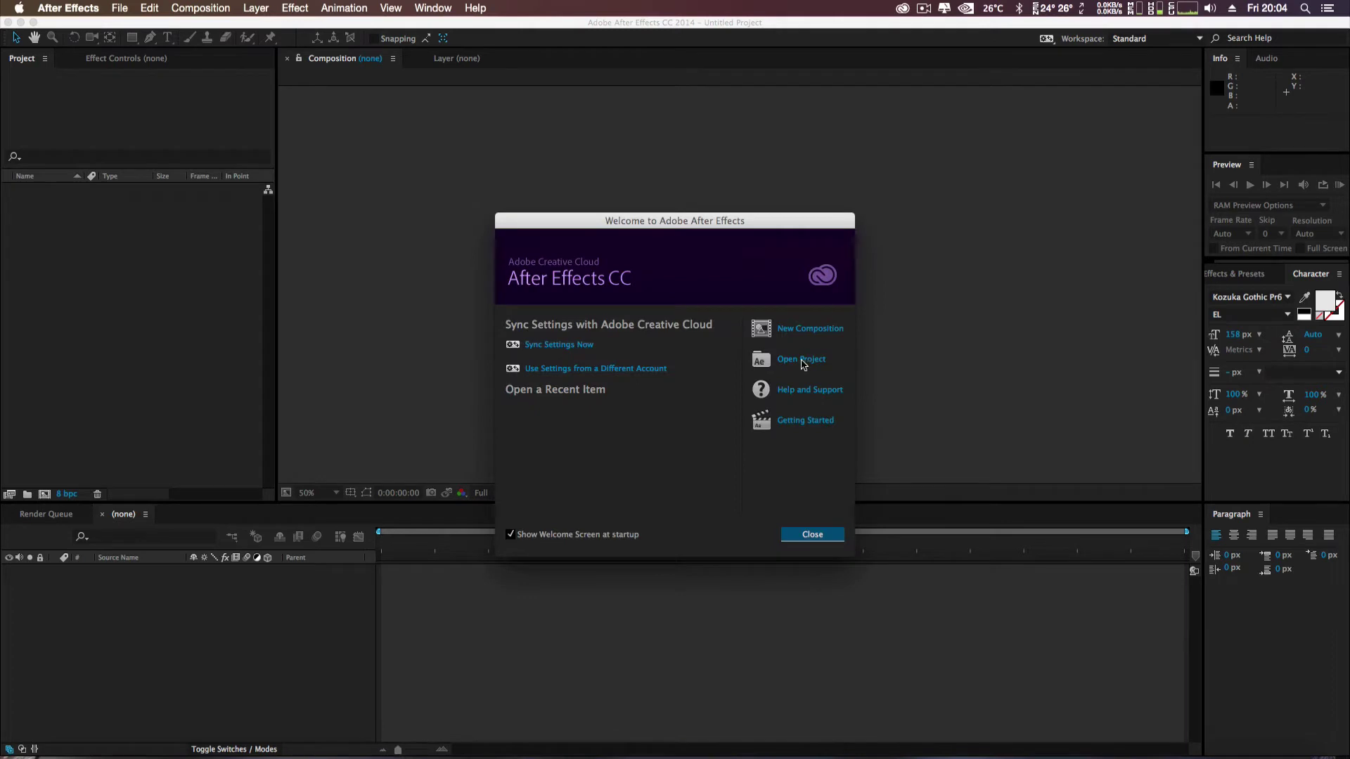
pyautogui.click(807, 329)
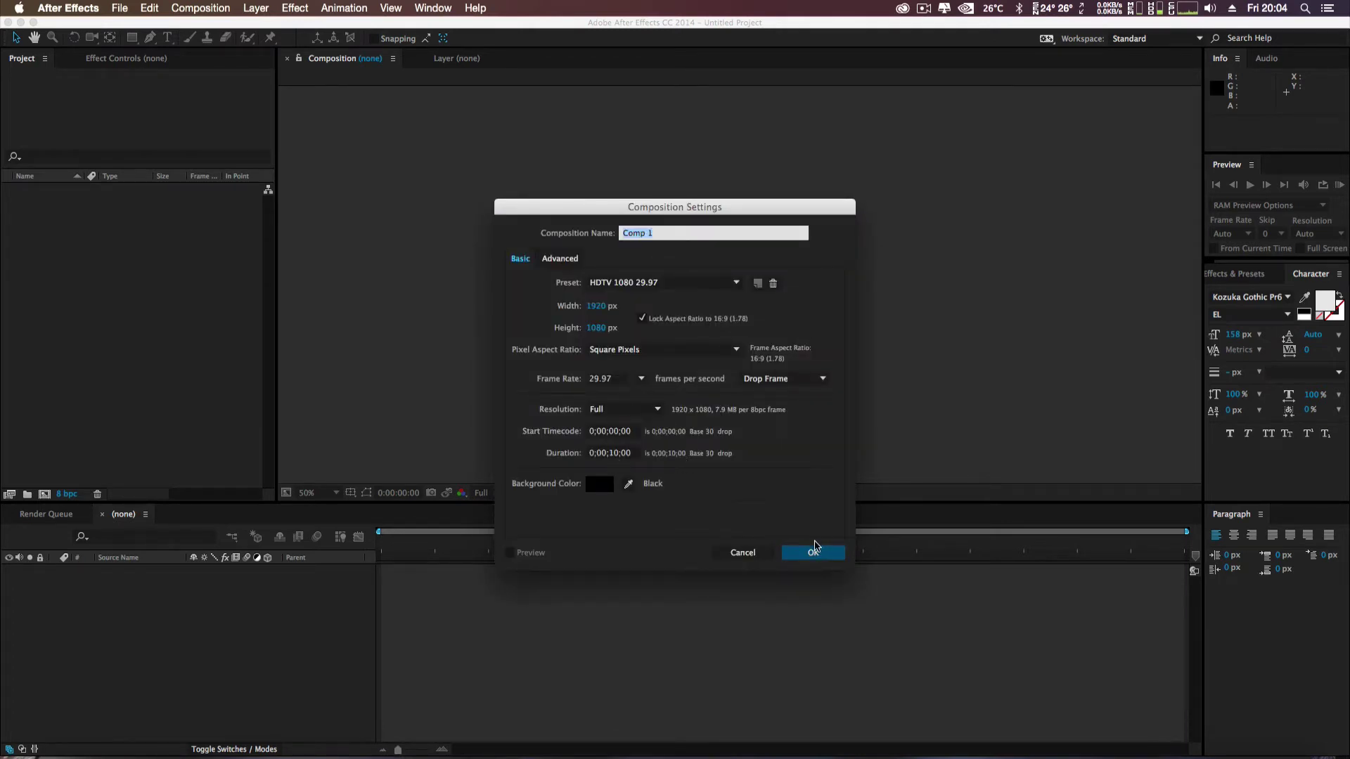
pyautogui.click(814, 549)
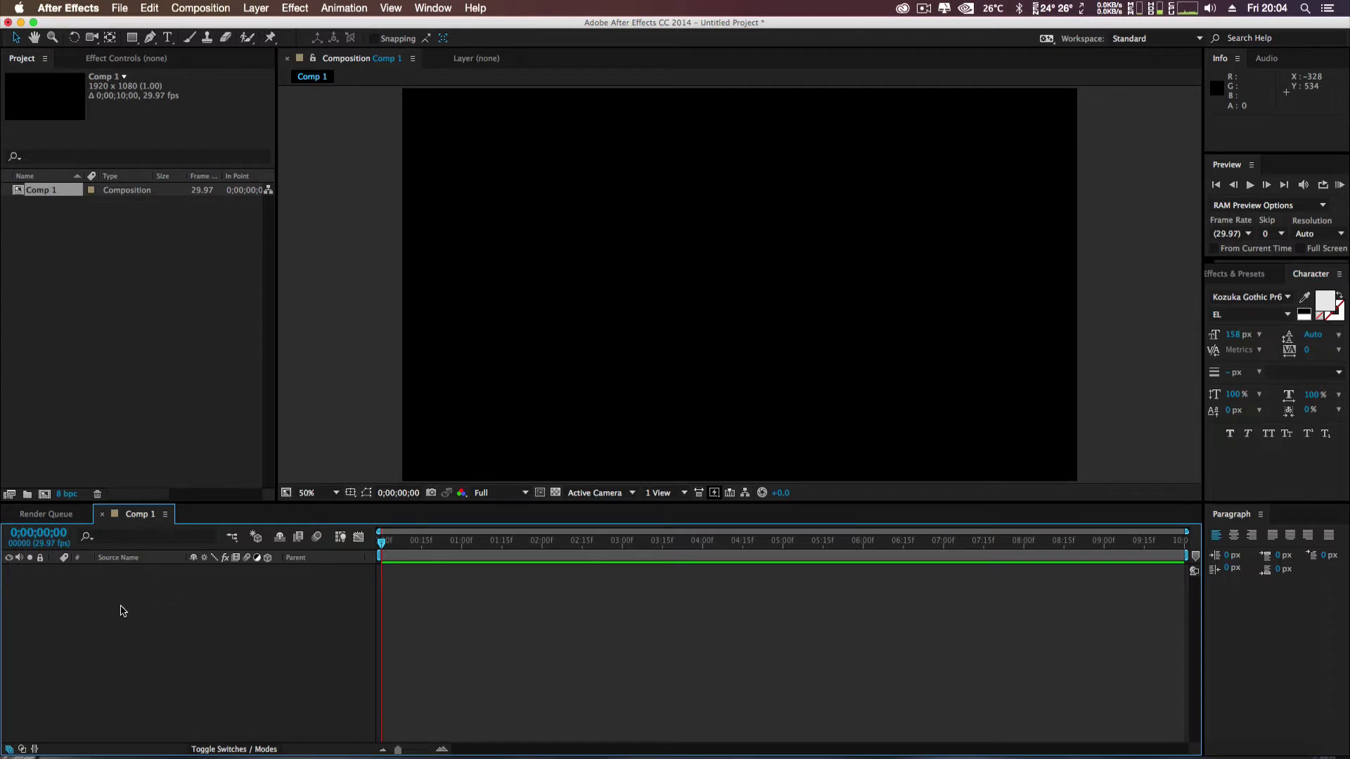
# - Add a dark gray solid layer at composition size, 1920 x 1080 px
pyautogui.rightClick(118, 627)
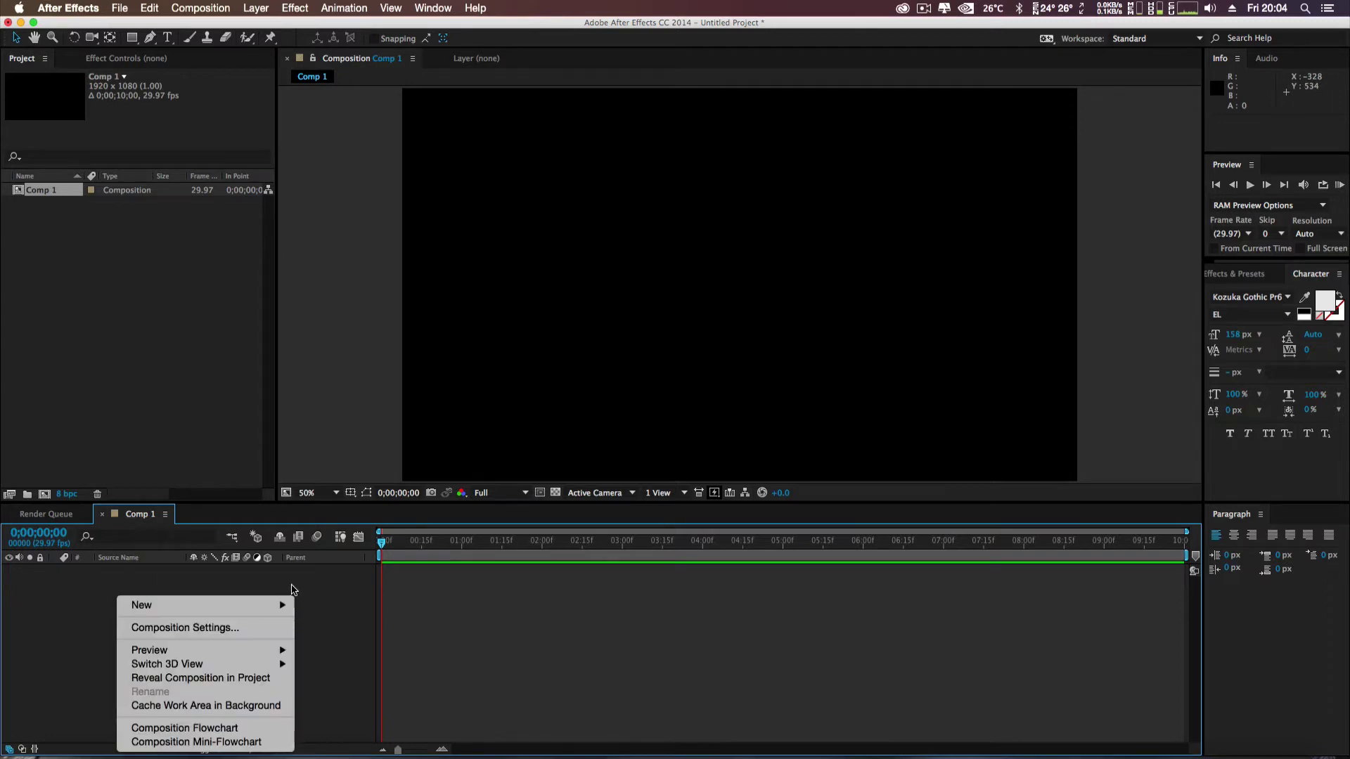
pyautogui.moveTo(289, 605)
pyautogui.click(327, 642)
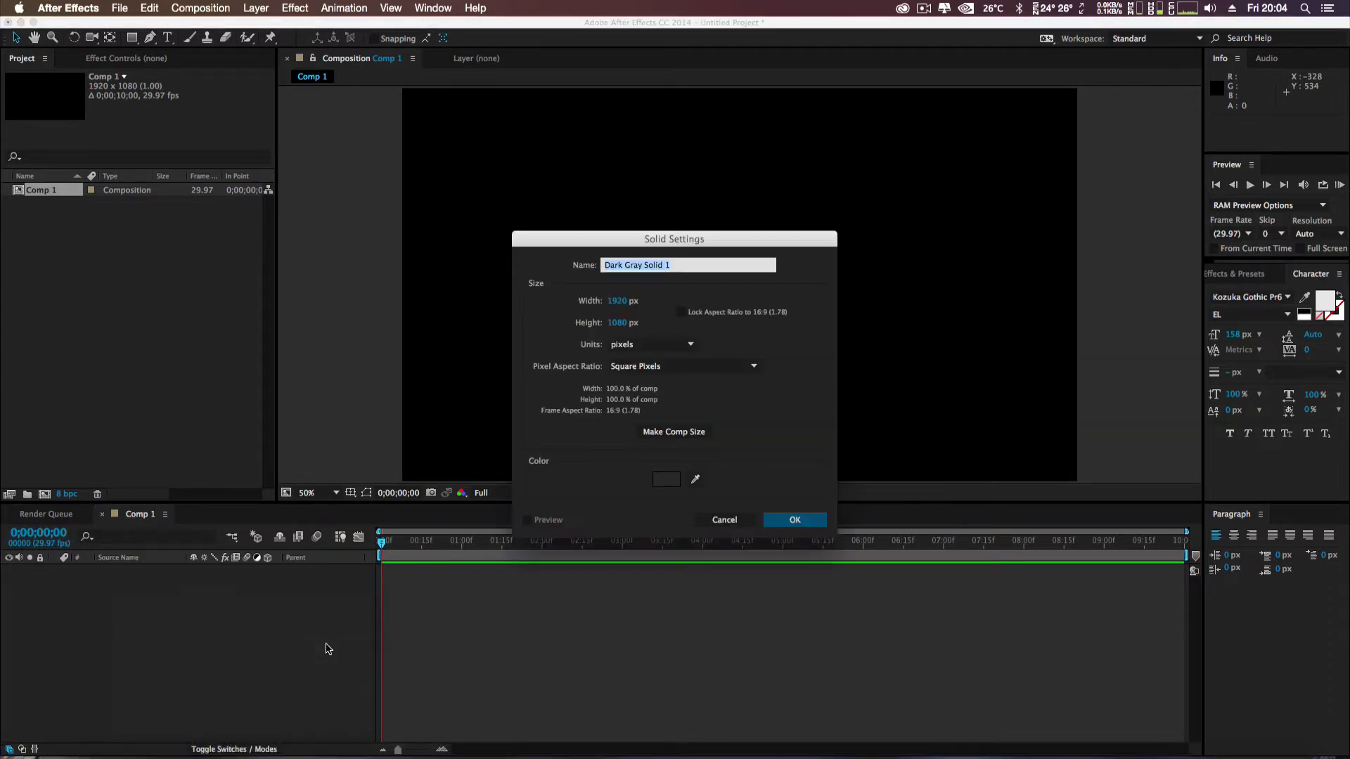
pyautogui.click(686, 436)
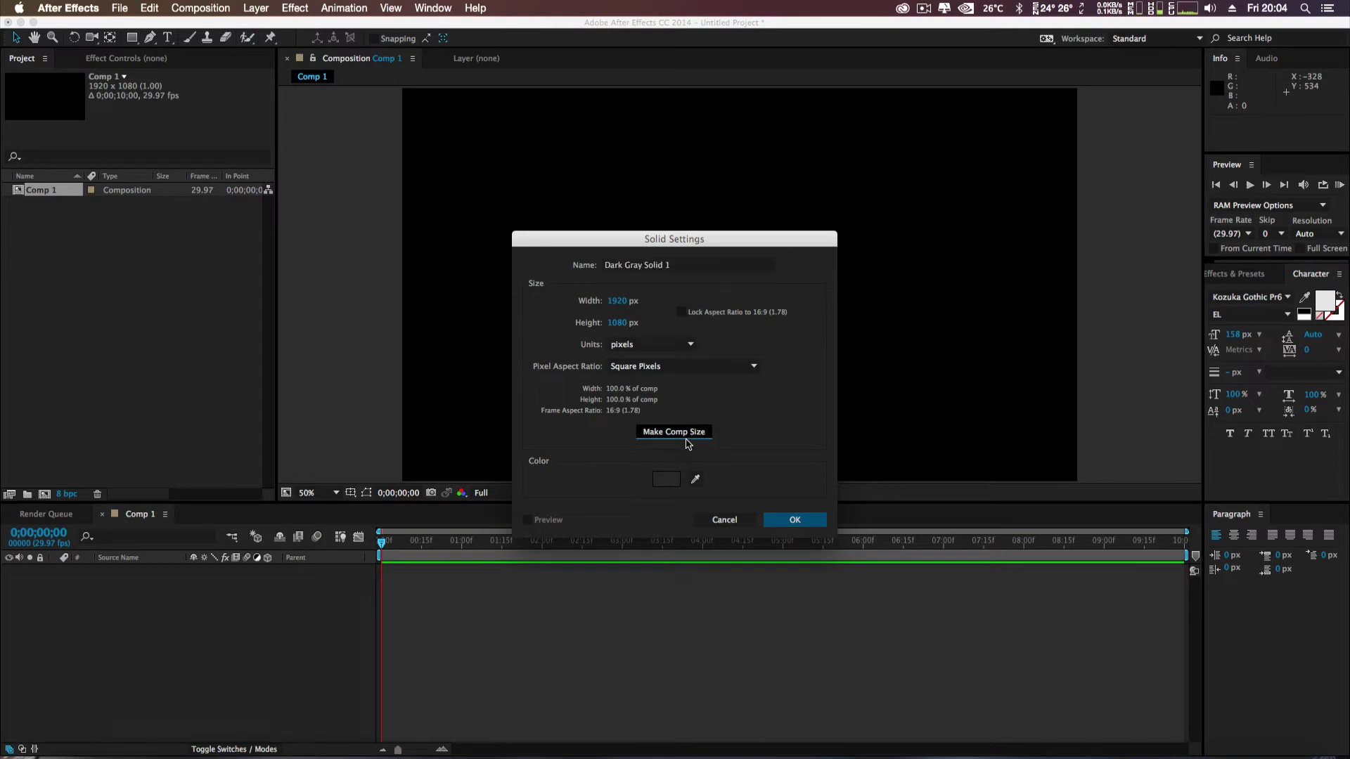
pyautogui.click(793, 520)
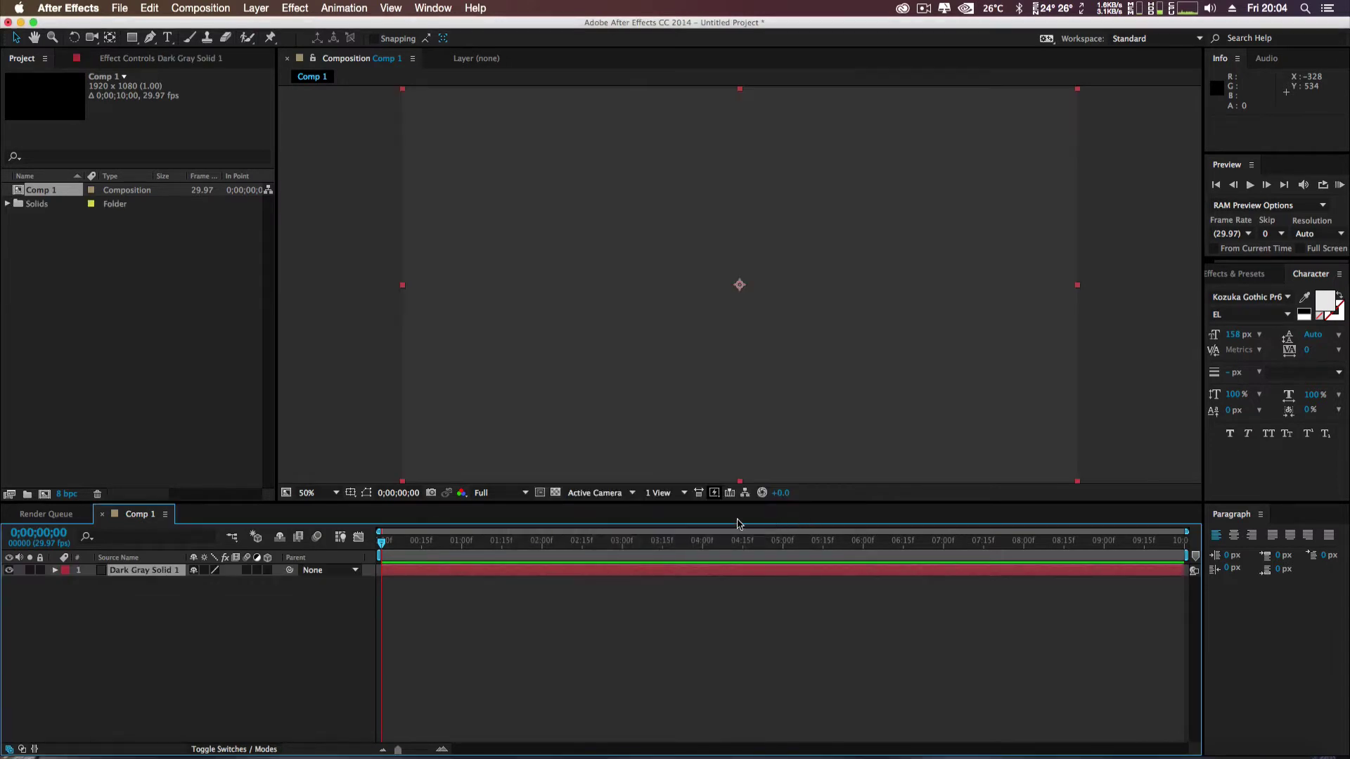
# - Apply the CC Particle World effect to the dark gray solid and move the current time to 0;00;00;18
pyautogui.click(296, 10)
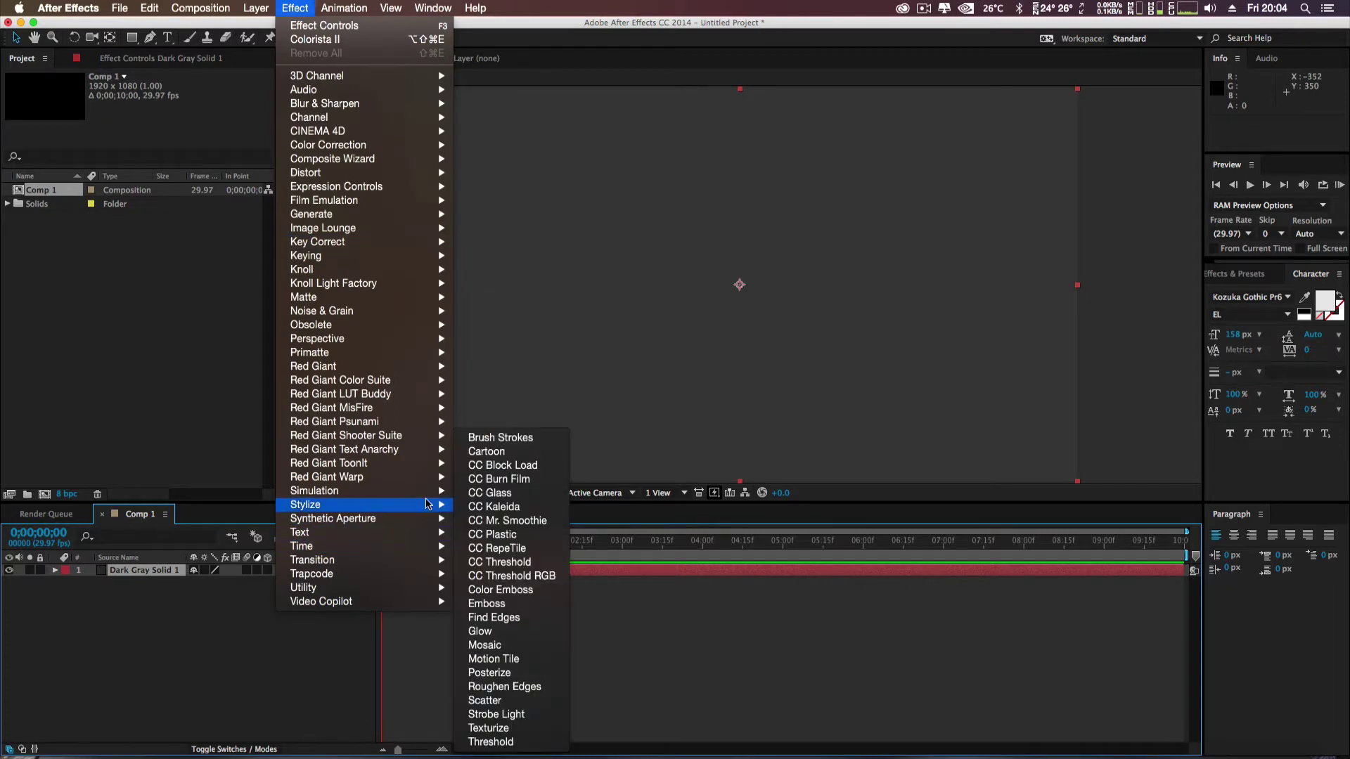
pyautogui.moveTo(415, 504)
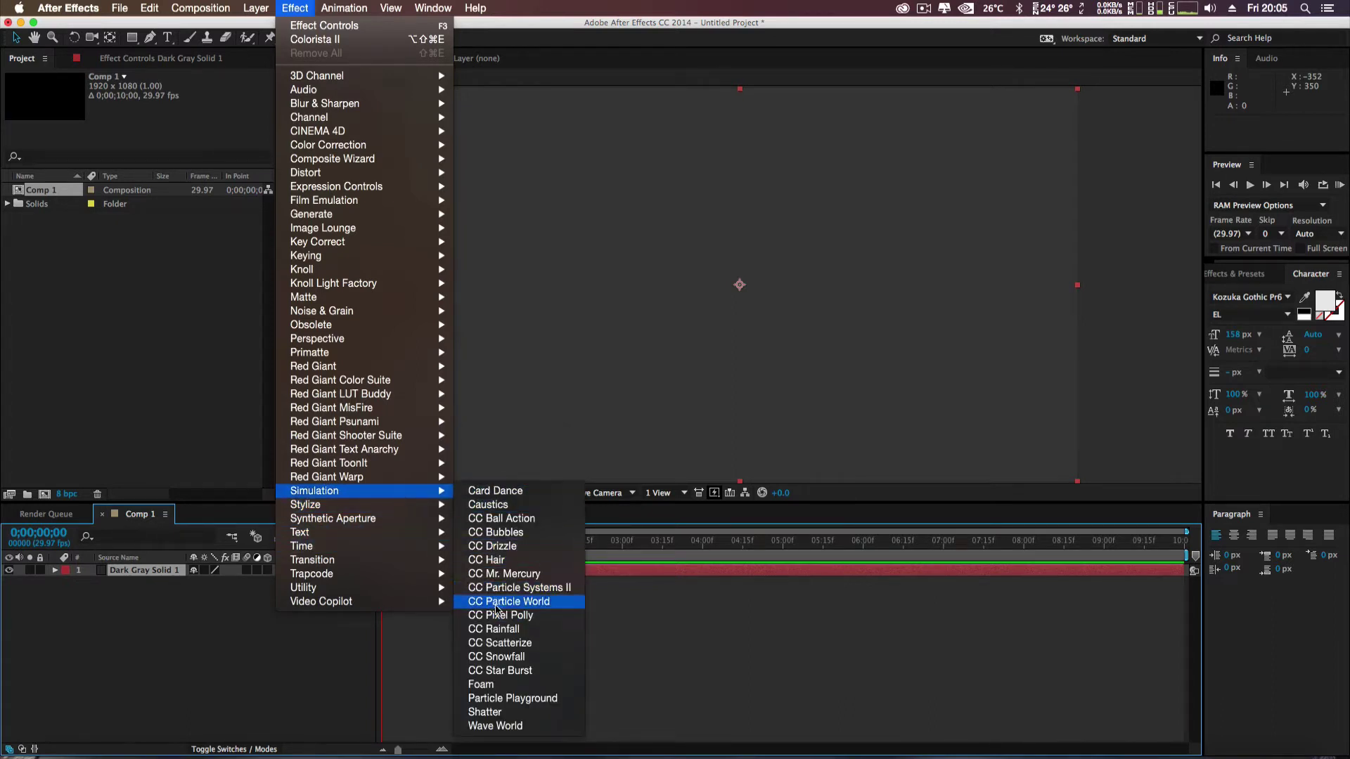
pyautogui.click(498, 604)
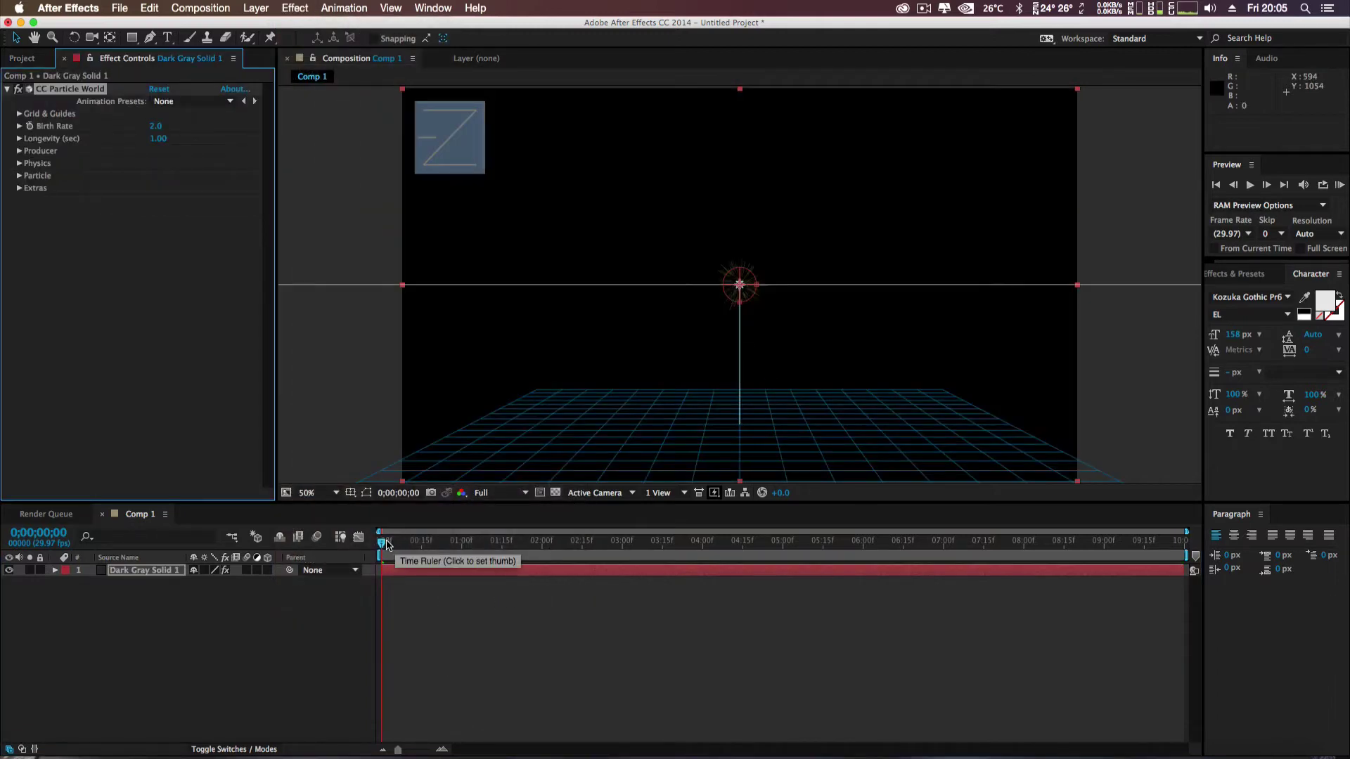
pyautogui.moveTo(383, 544); pyautogui.dragTo(429, 546)
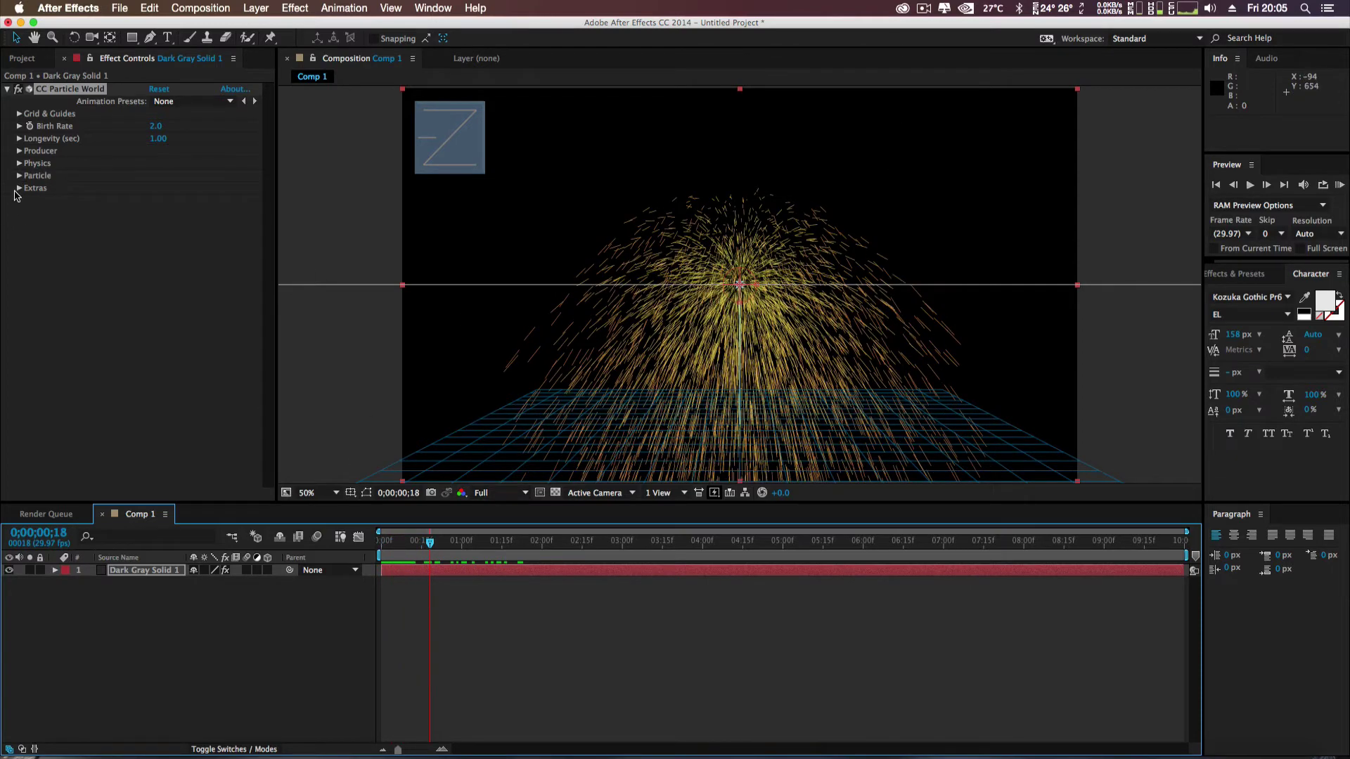
# - Set the CC Particle World physics to a gravity of 3.500 and a velocity of 0.06
pyautogui.click(19, 164)
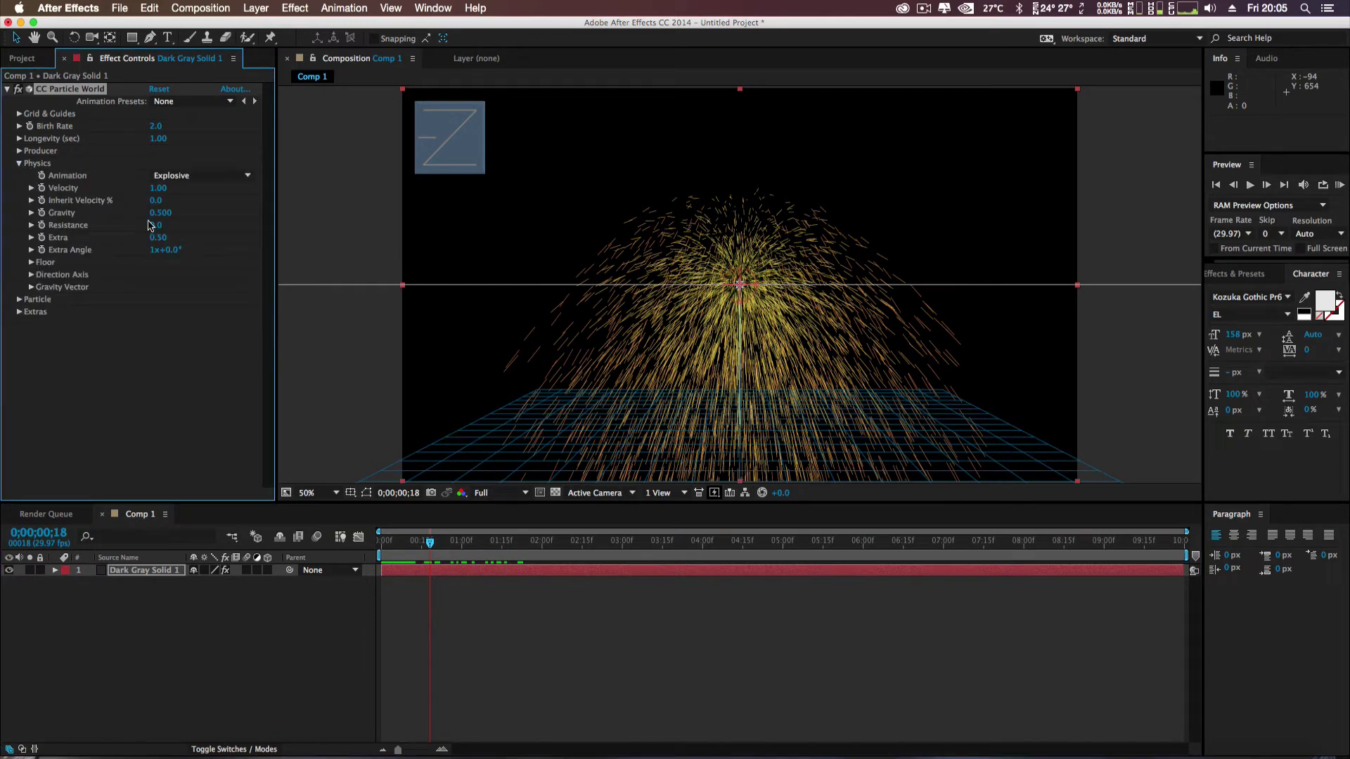
pyautogui.moveTo(161, 212); pyautogui.dragTo(397, 239)
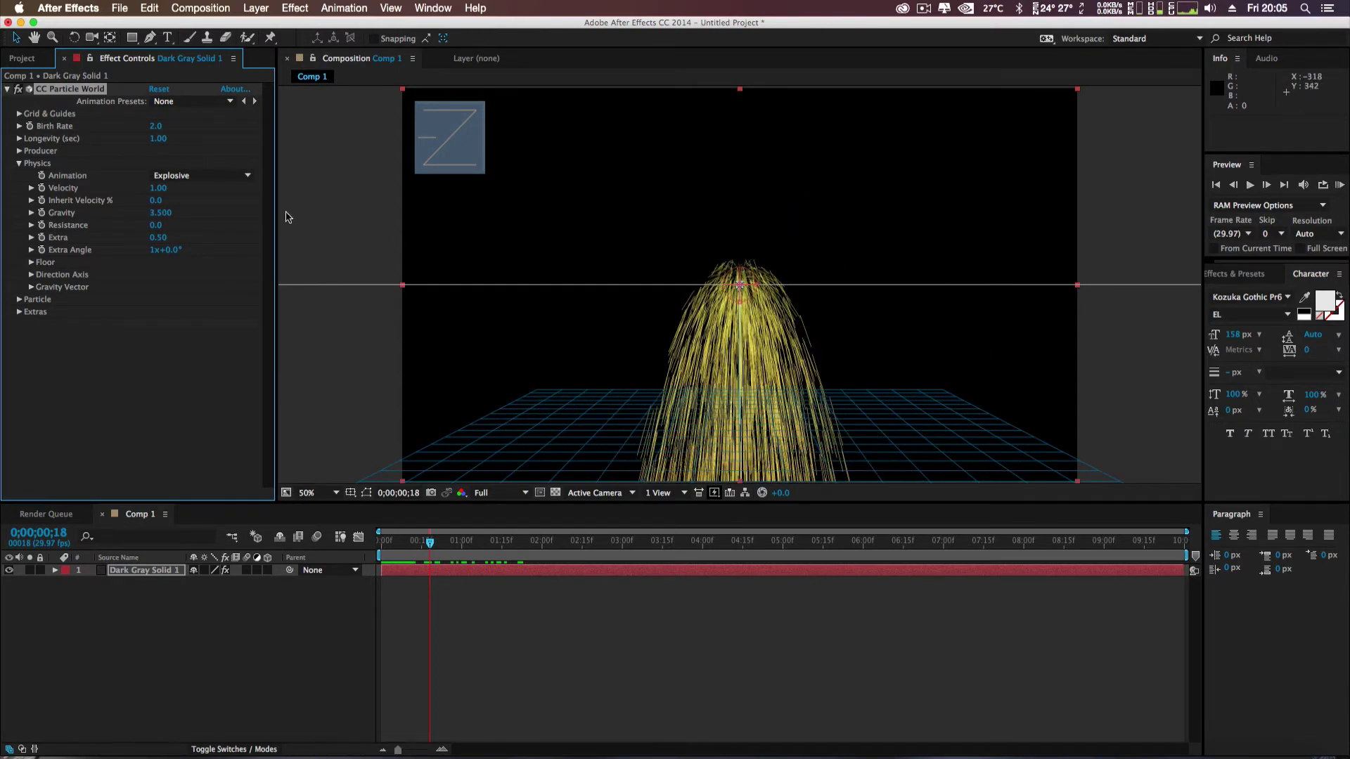
pyautogui.moveTo(158, 188); pyautogui.dragTo(83, 183)
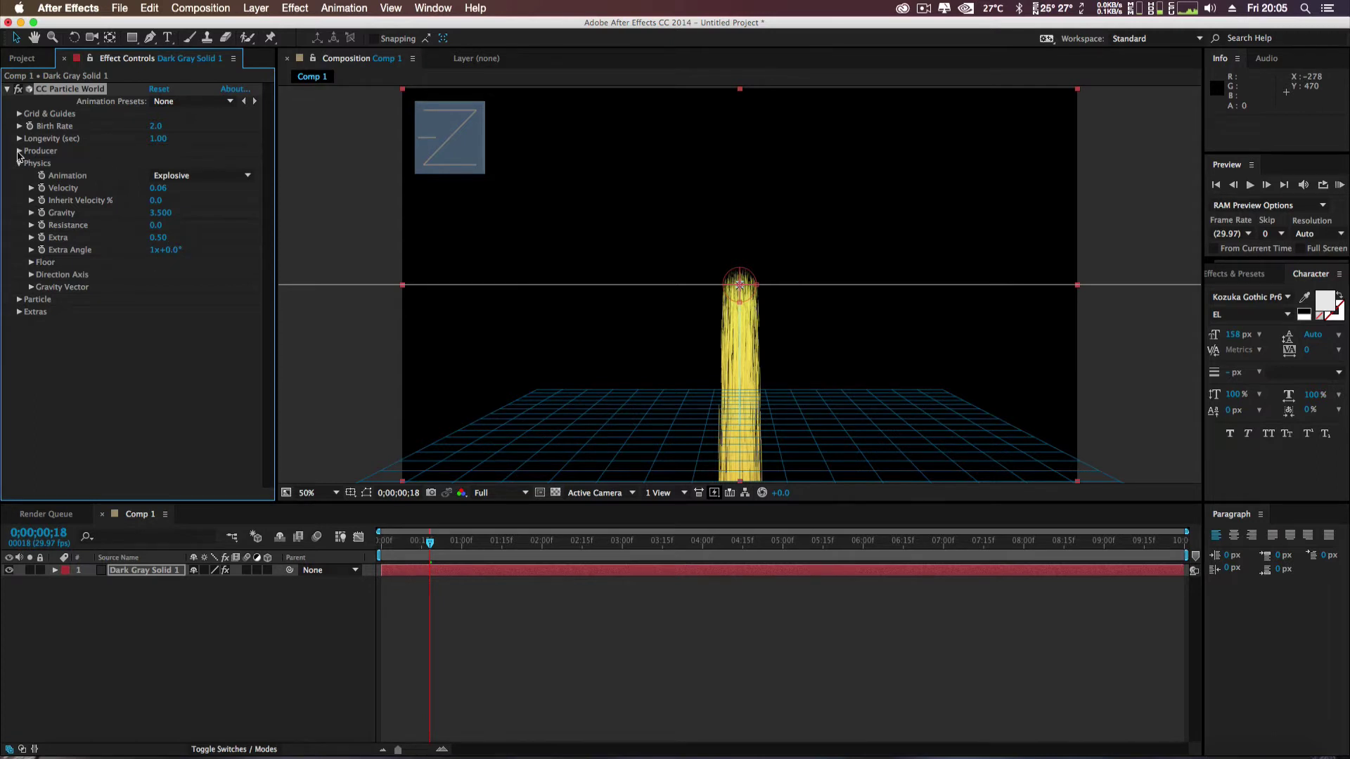
# - Reposition the particle producer to Position Y -0.30 and Position Z 0.02 so the stream starts at the frame's upper edge
pyautogui.click(20, 151)
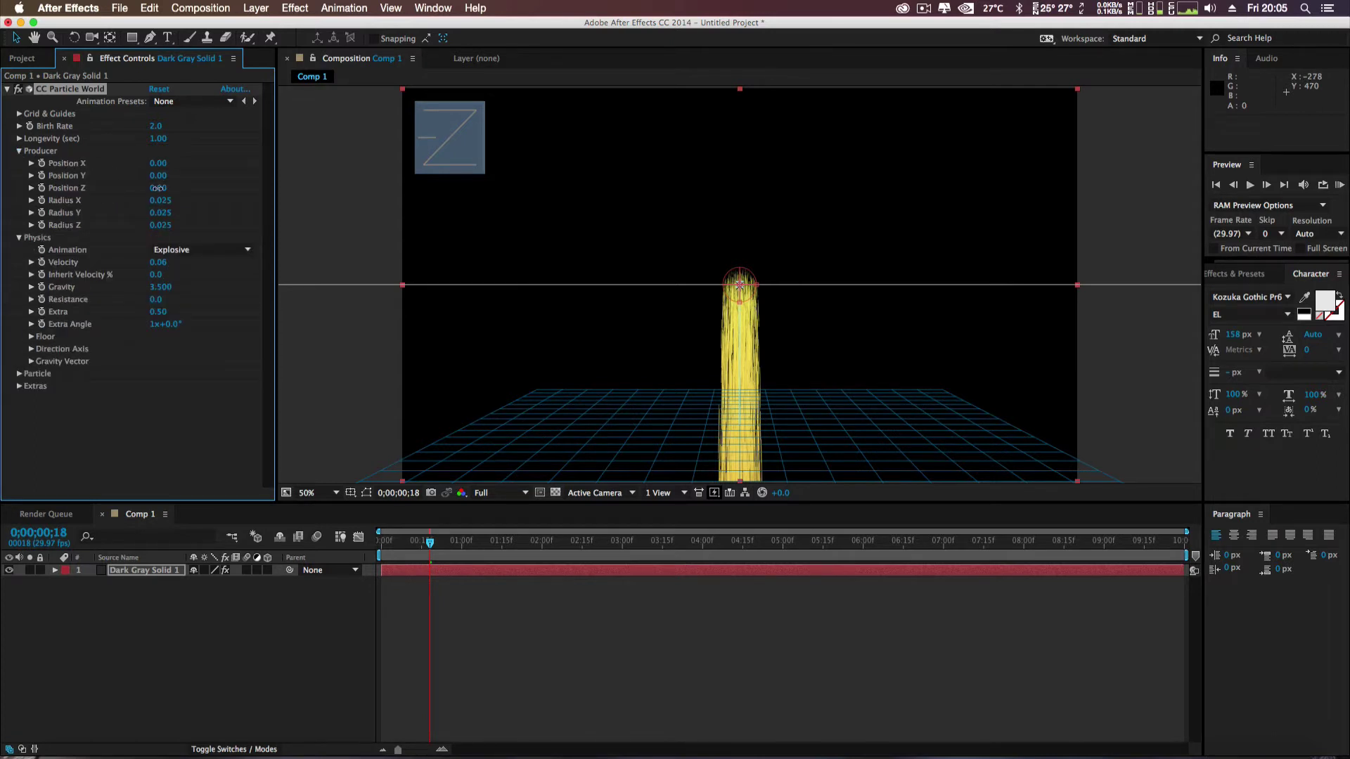
pyautogui.moveTo(157, 188)
pyautogui.mouseDown()
pyautogui.moveTo(175, 175)
pyautogui.moveTo(134, 175)
pyautogui.mouseUp()
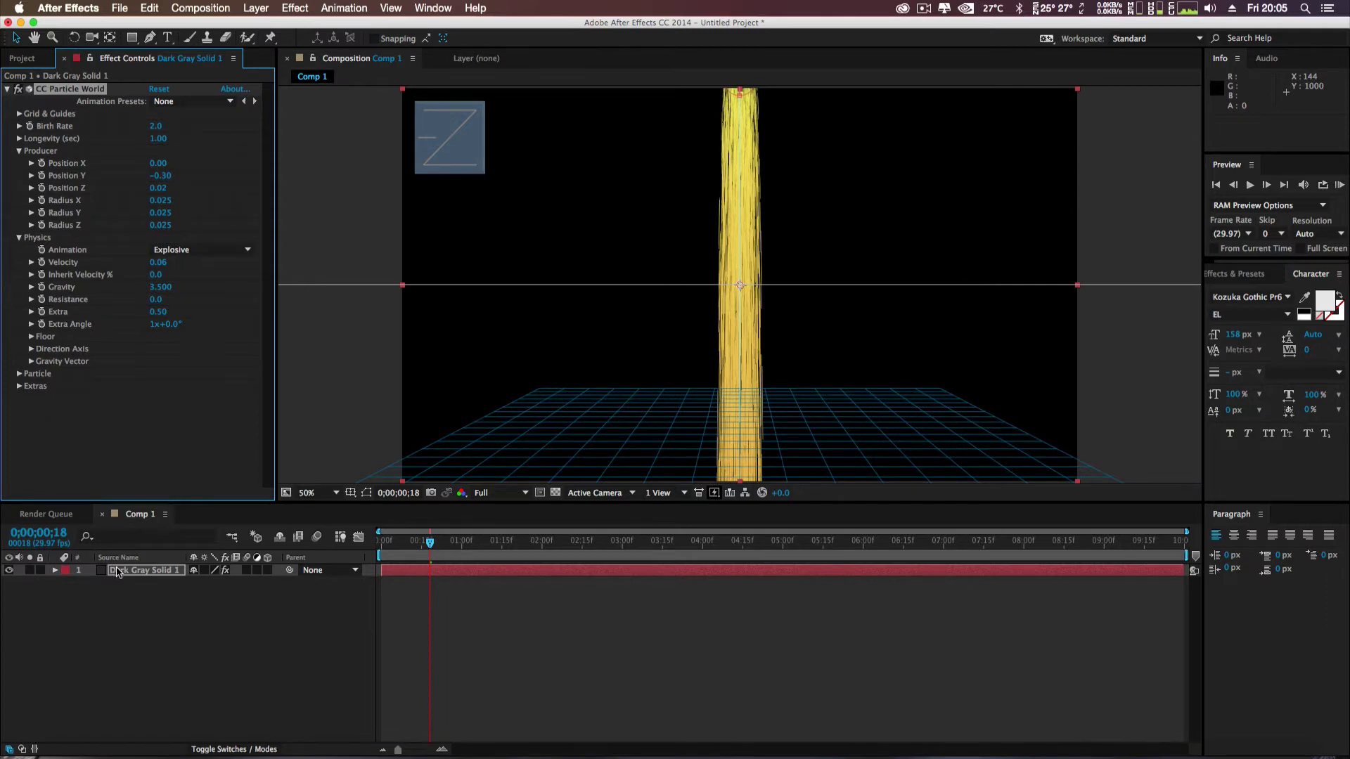
# - Apply the Curves color correction effect to the dark gray solid layer
pyautogui.click(117, 572)
pyautogui.rightClick(117, 572)
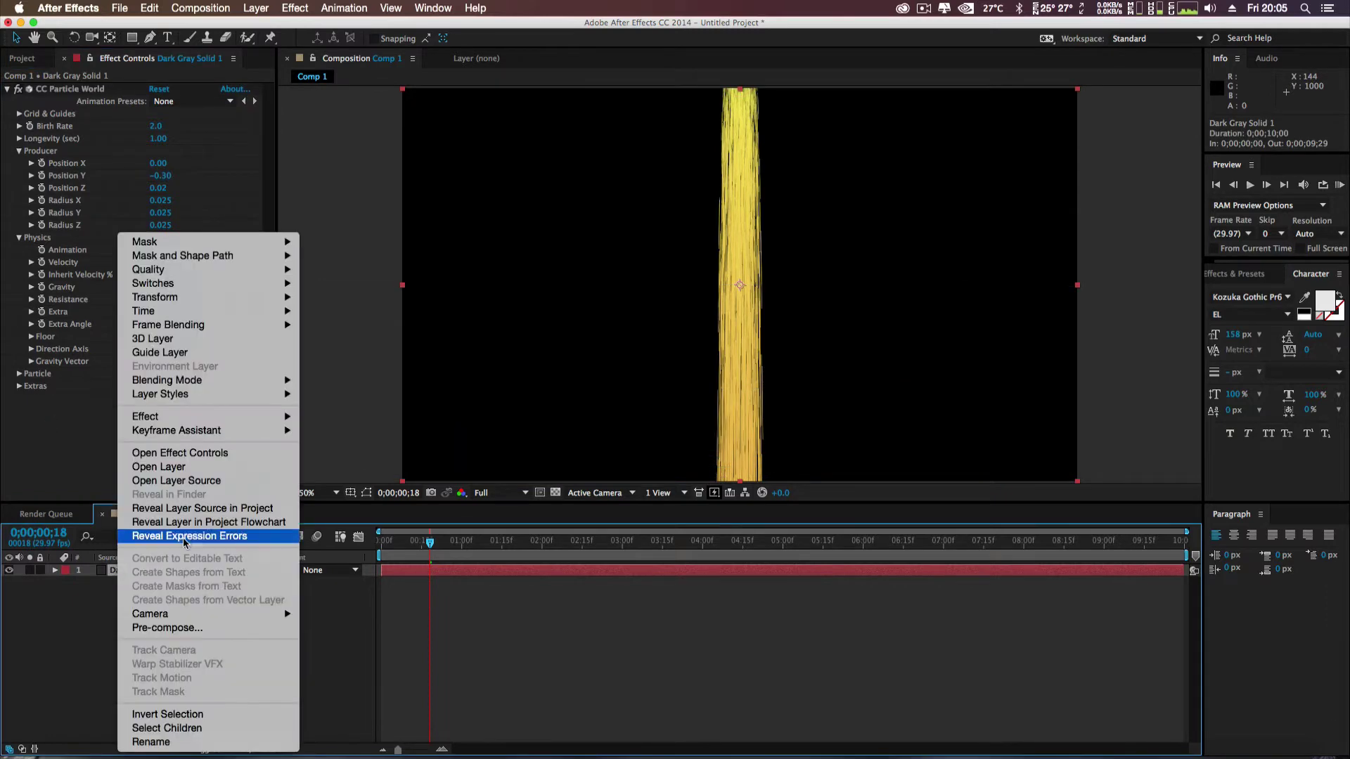
pyautogui.moveTo(244, 423)
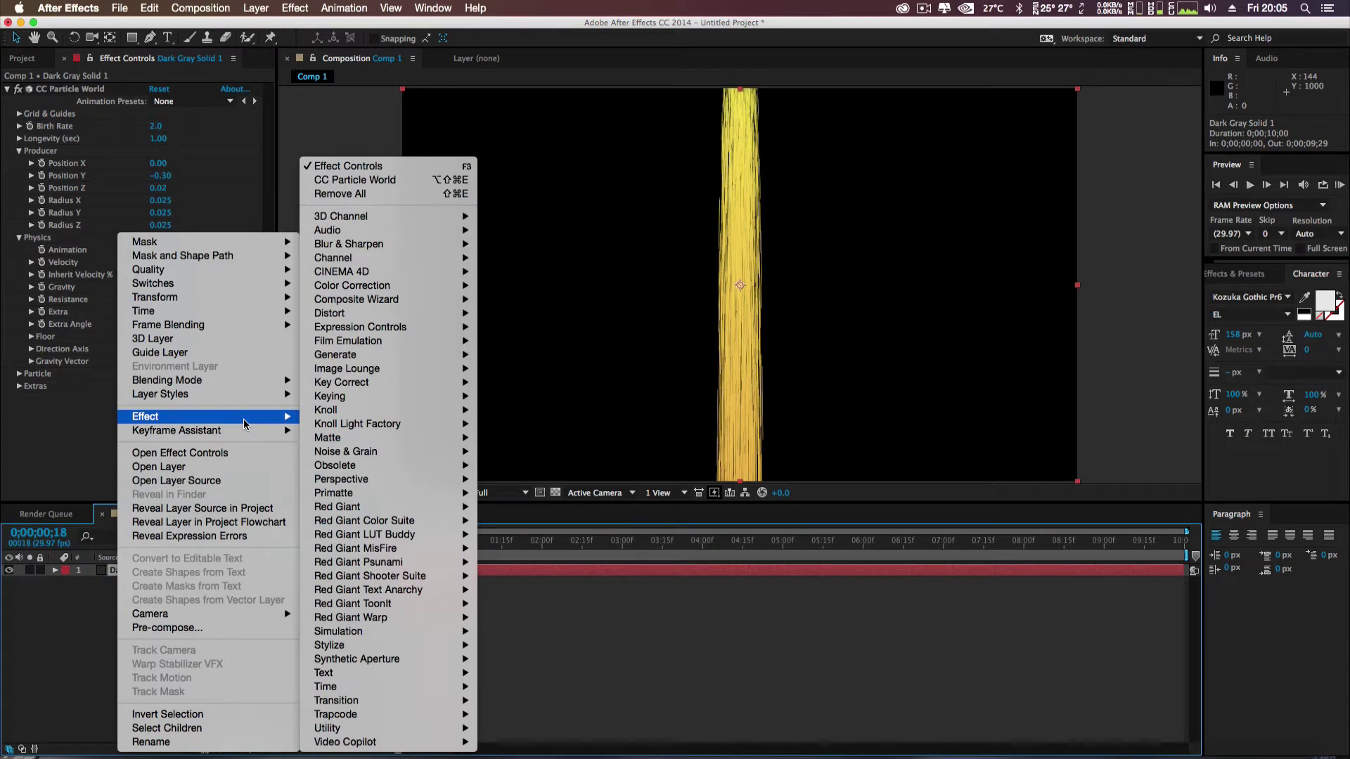
pyautogui.moveTo(461, 305)
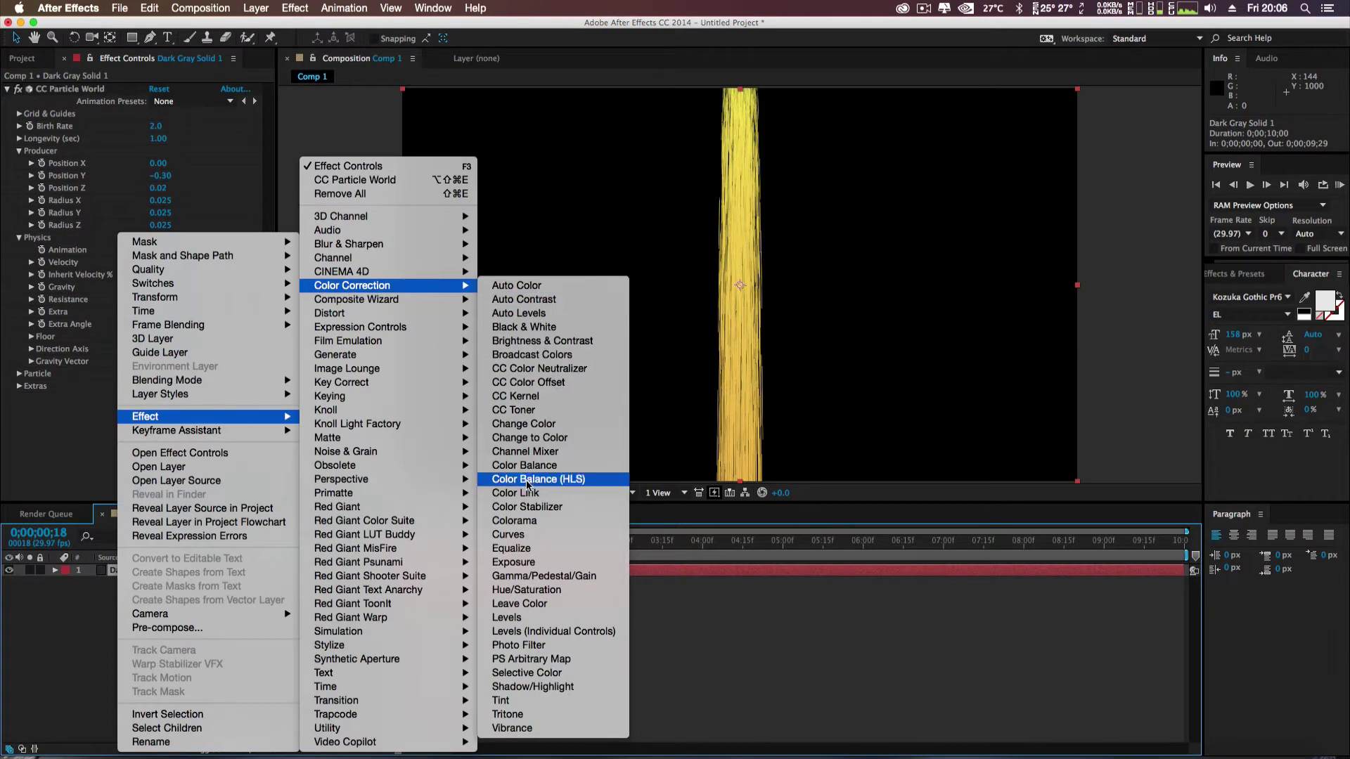
pyautogui.click(511, 534)
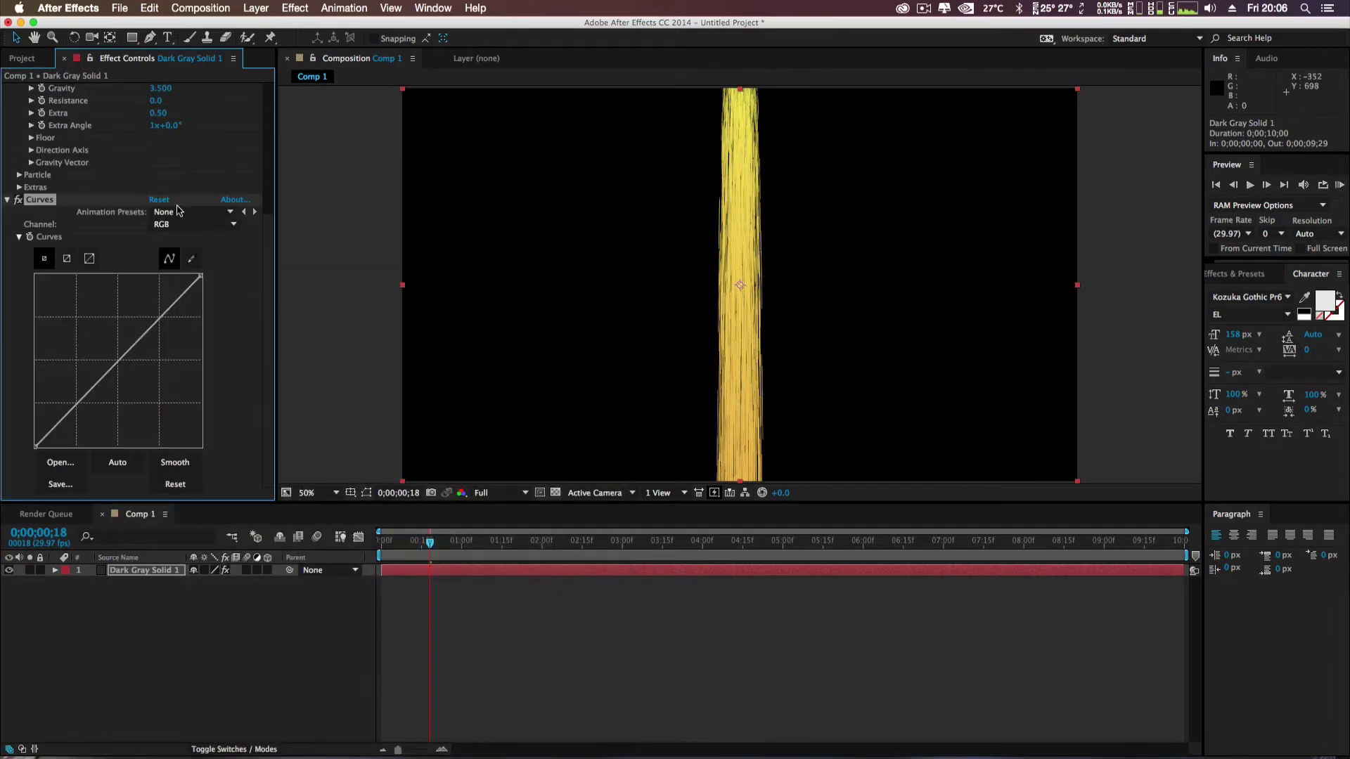
# - Raise the Blue channel curve steeply to its maximum at about a third of the input range, then deselect the layer
pyautogui.click(208, 212)
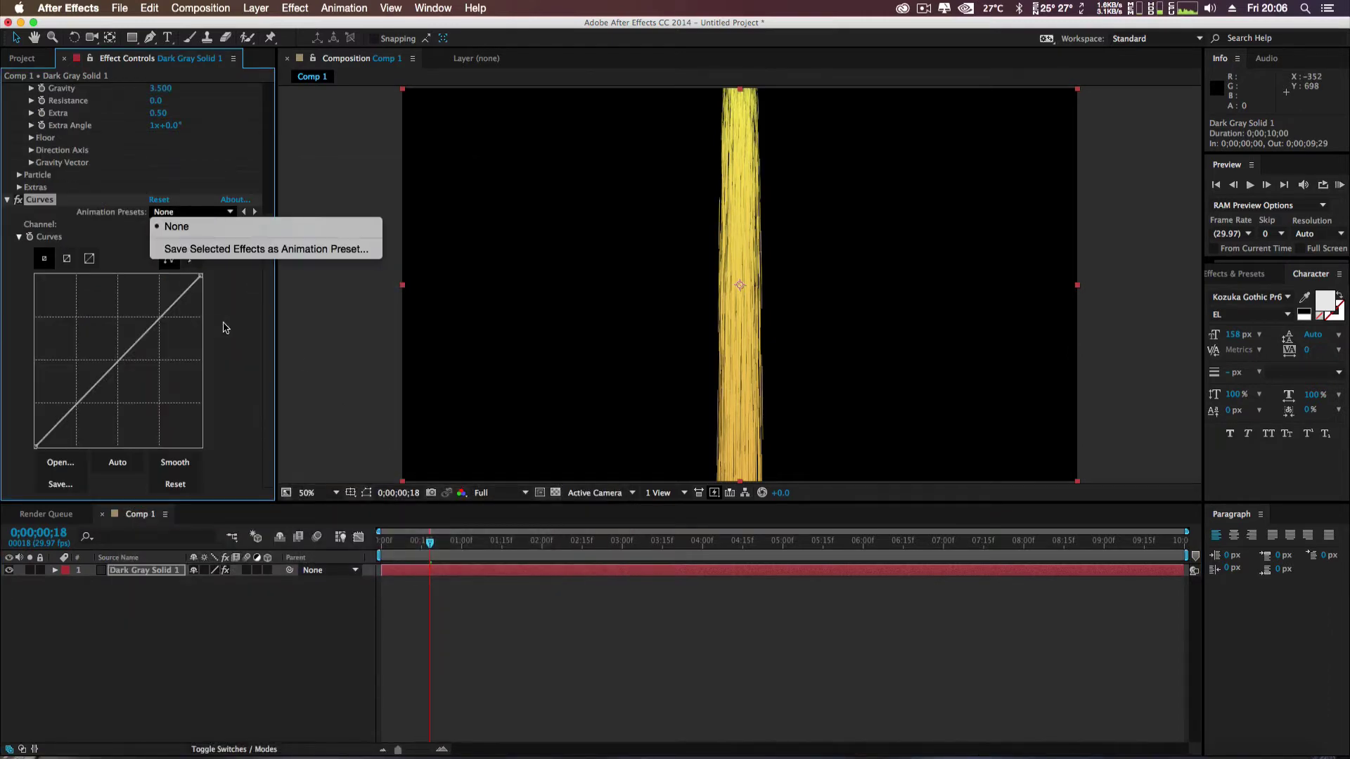
pyautogui.click(215, 227)
pyautogui.click(222, 226)
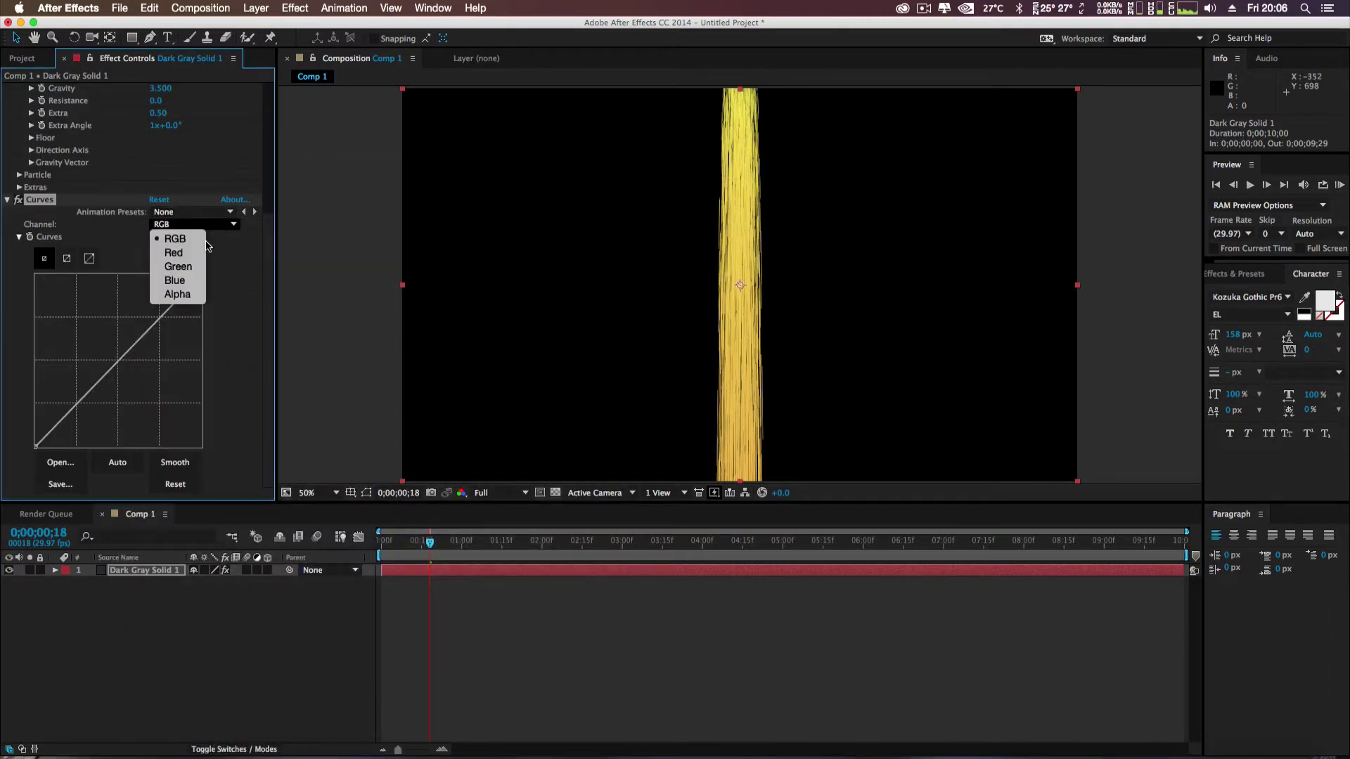
pyautogui.click(184, 282)
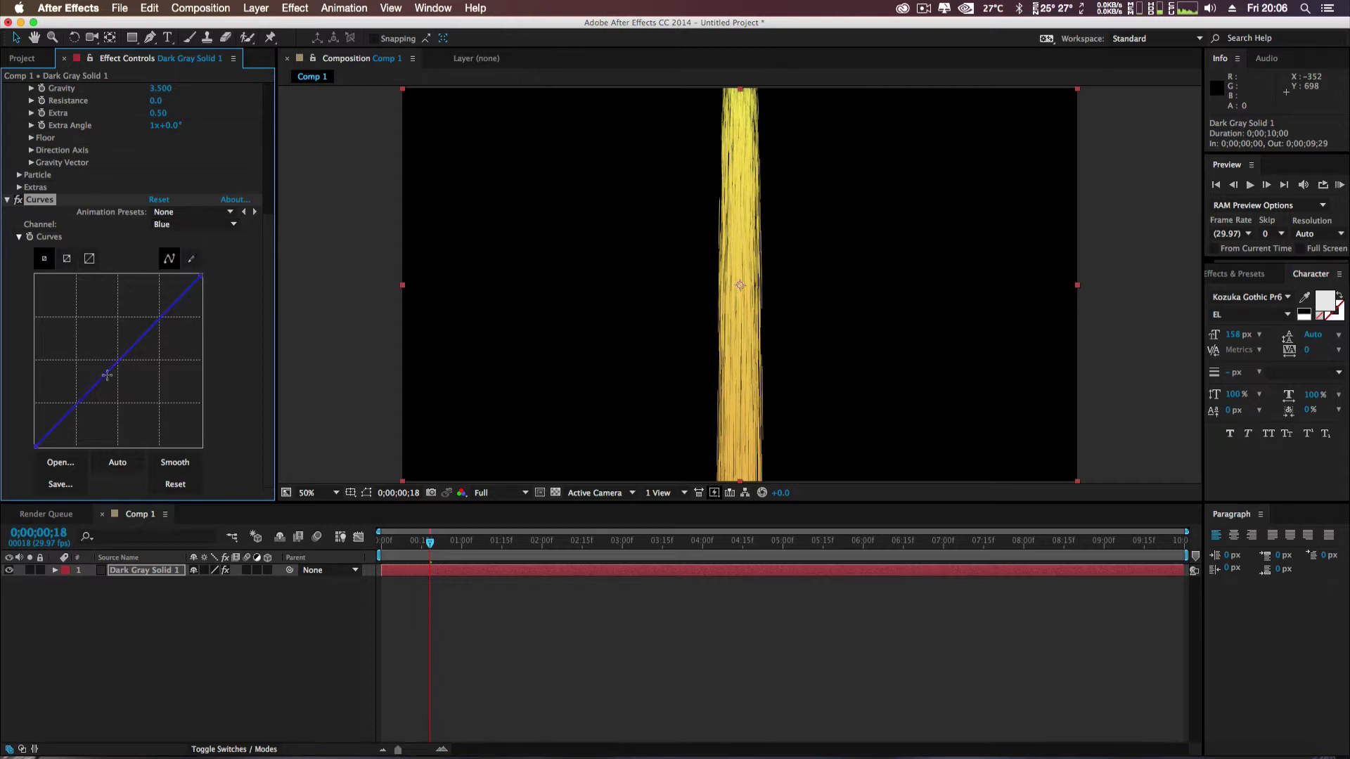
pyautogui.moveTo(107, 375); pyautogui.dragTo(65, 378)
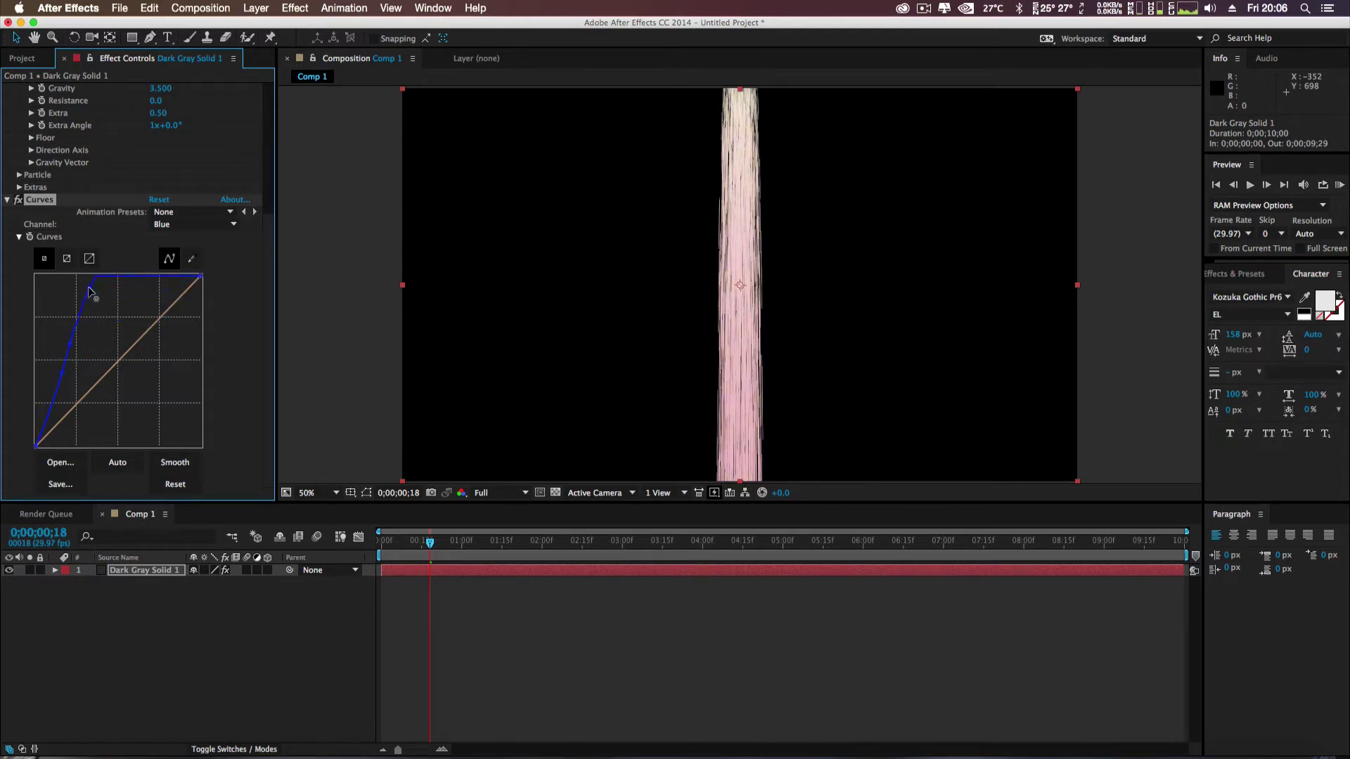
pyautogui.moveTo(83, 288); pyautogui.dragTo(88, 291)
pyautogui.click(101, 619)
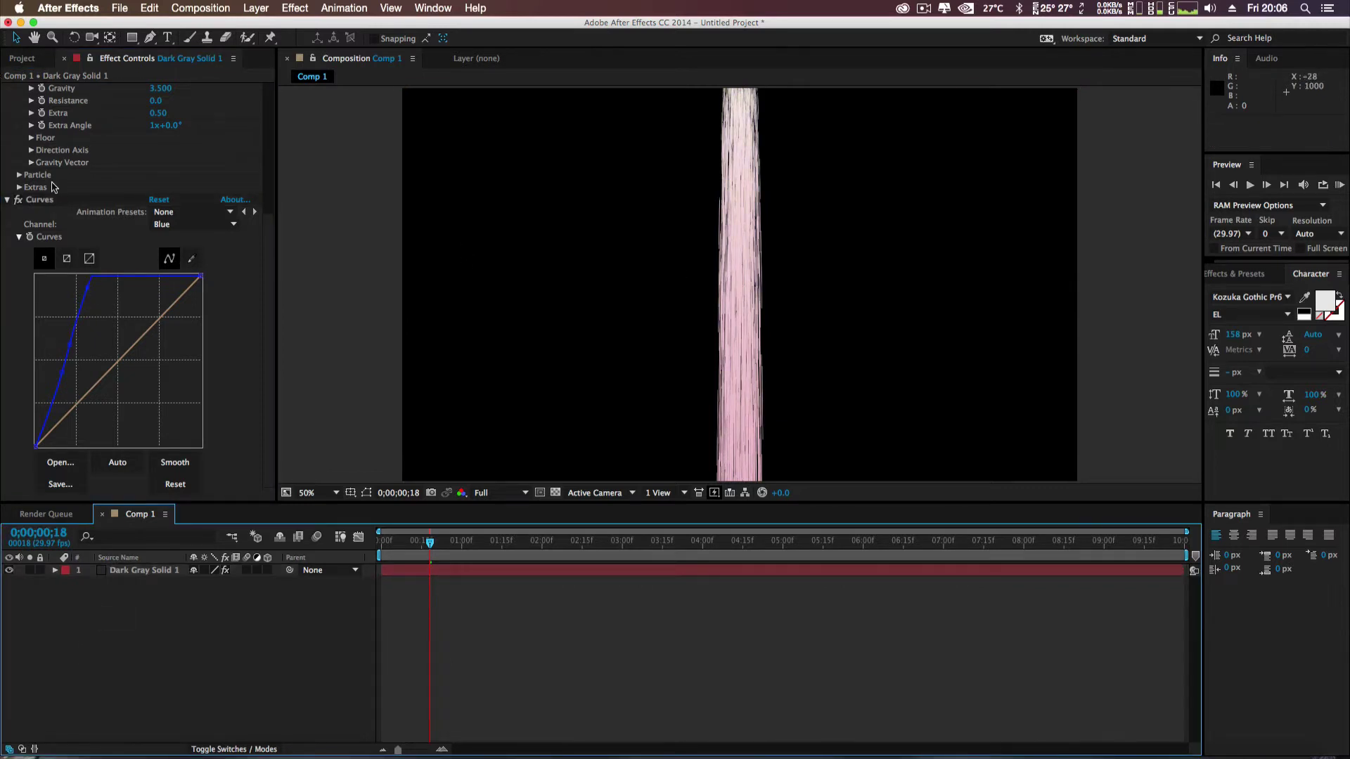
# - Add a two-node camera with the 35mm preset to the composition
pyautogui.click(119, 9)
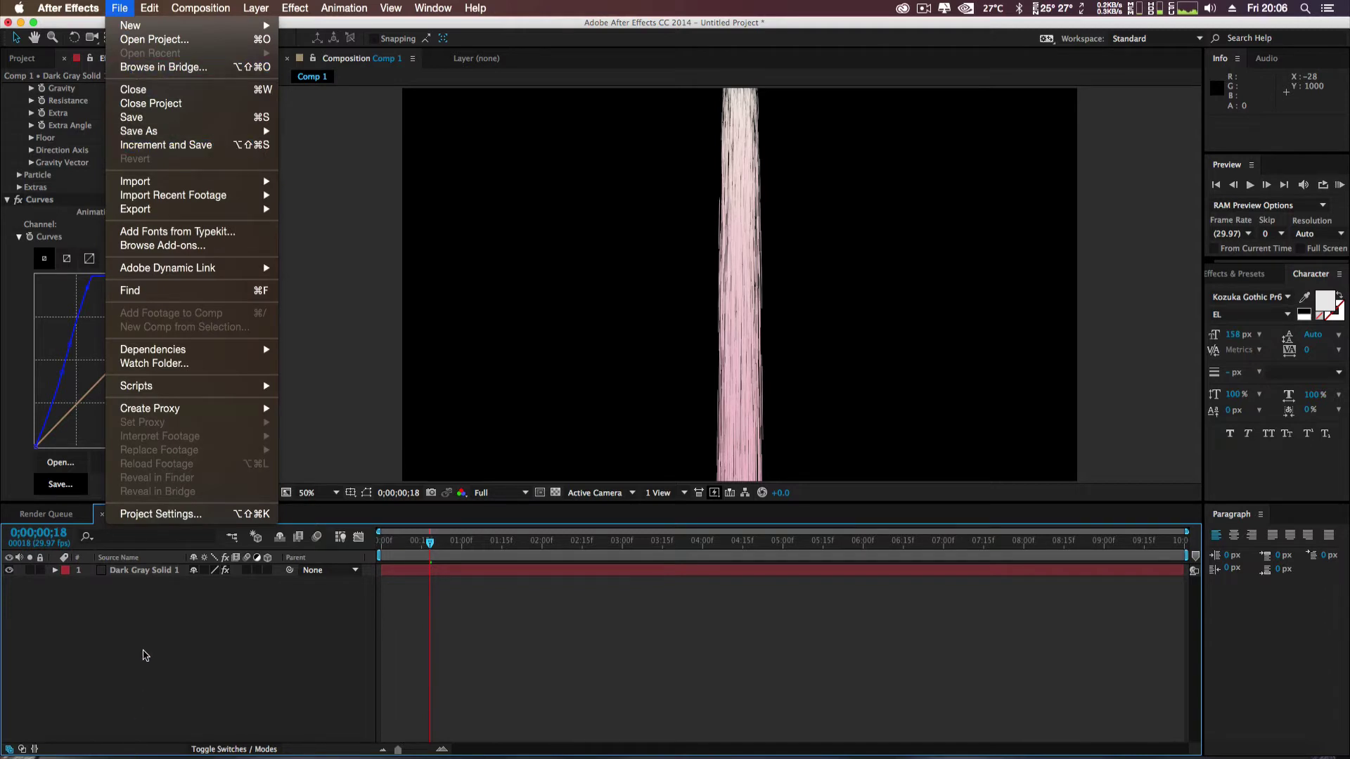
pyautogui.rightClick(146, 655)
pyautogui.moveTo(279, 607)
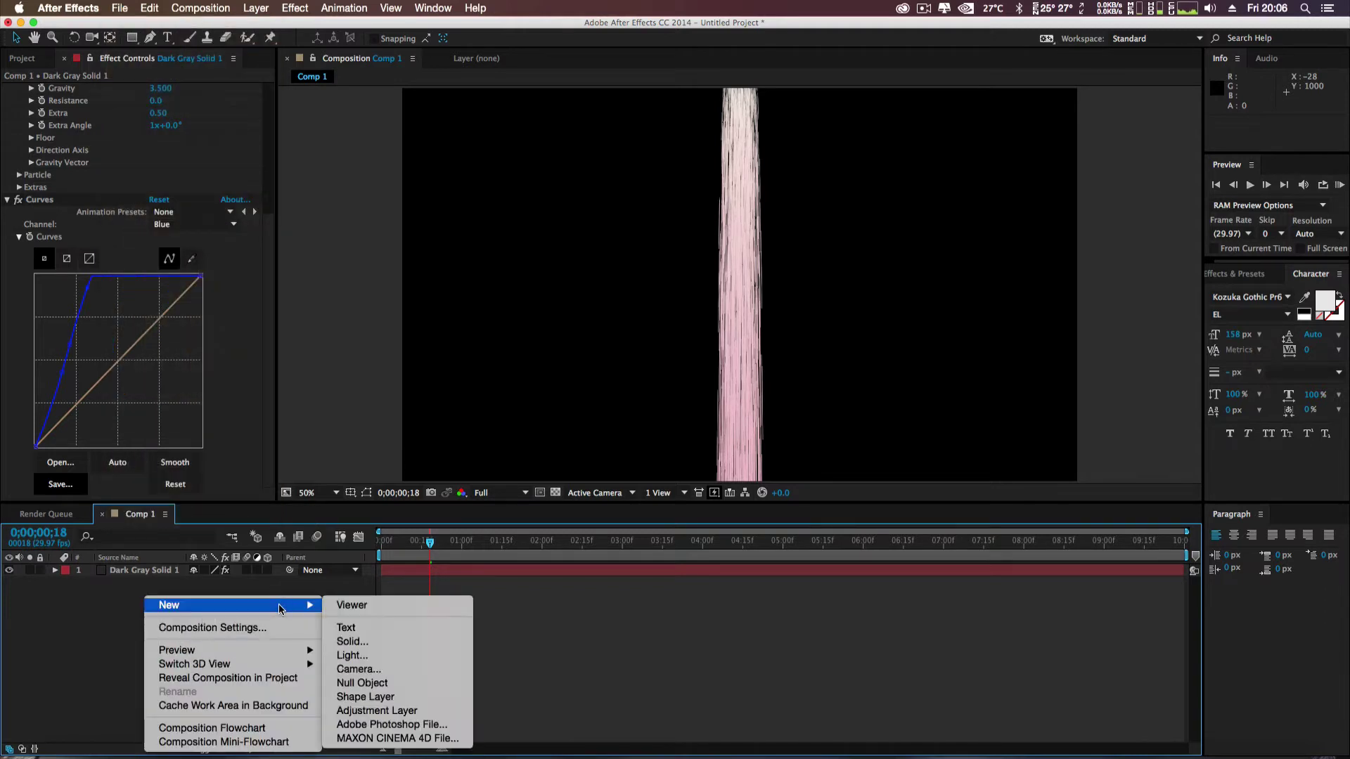
pyautogui.click(358, 670)
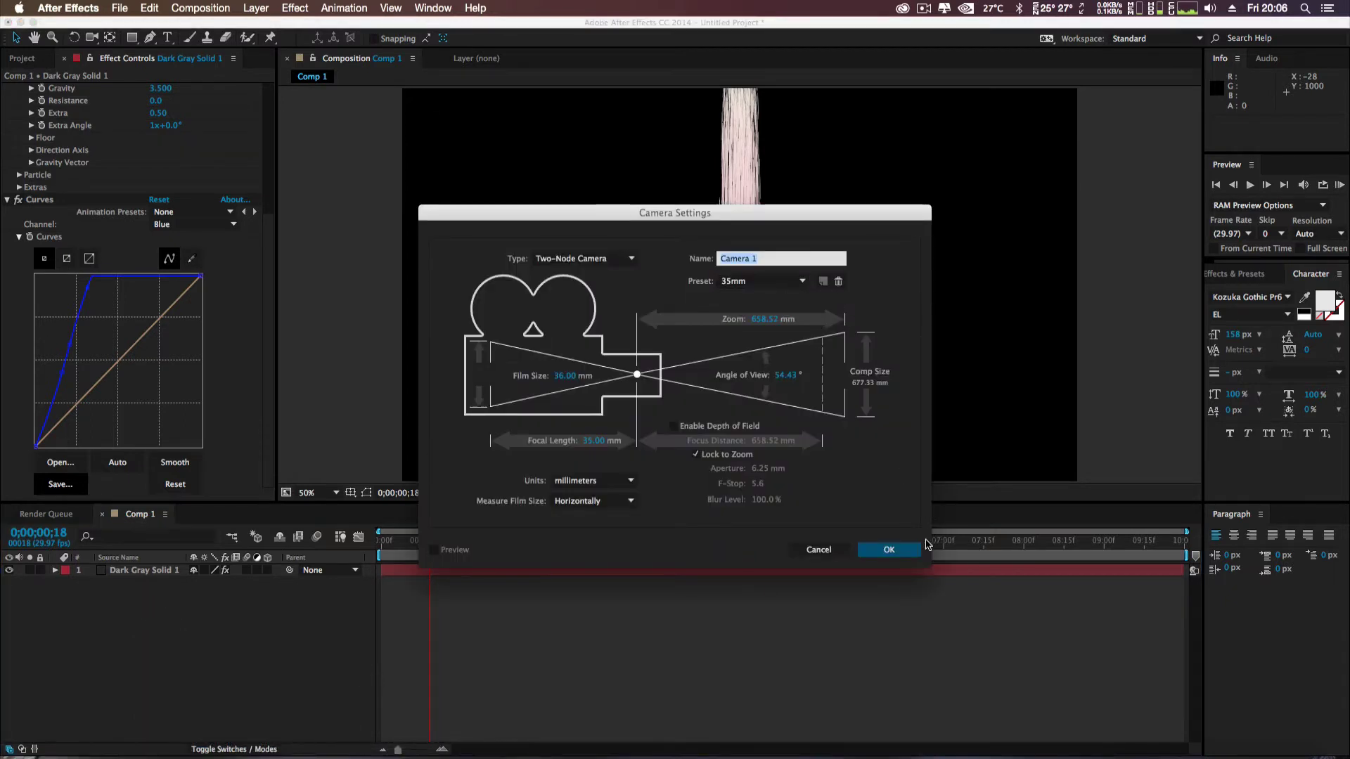
pyautogui.click(889, 550)
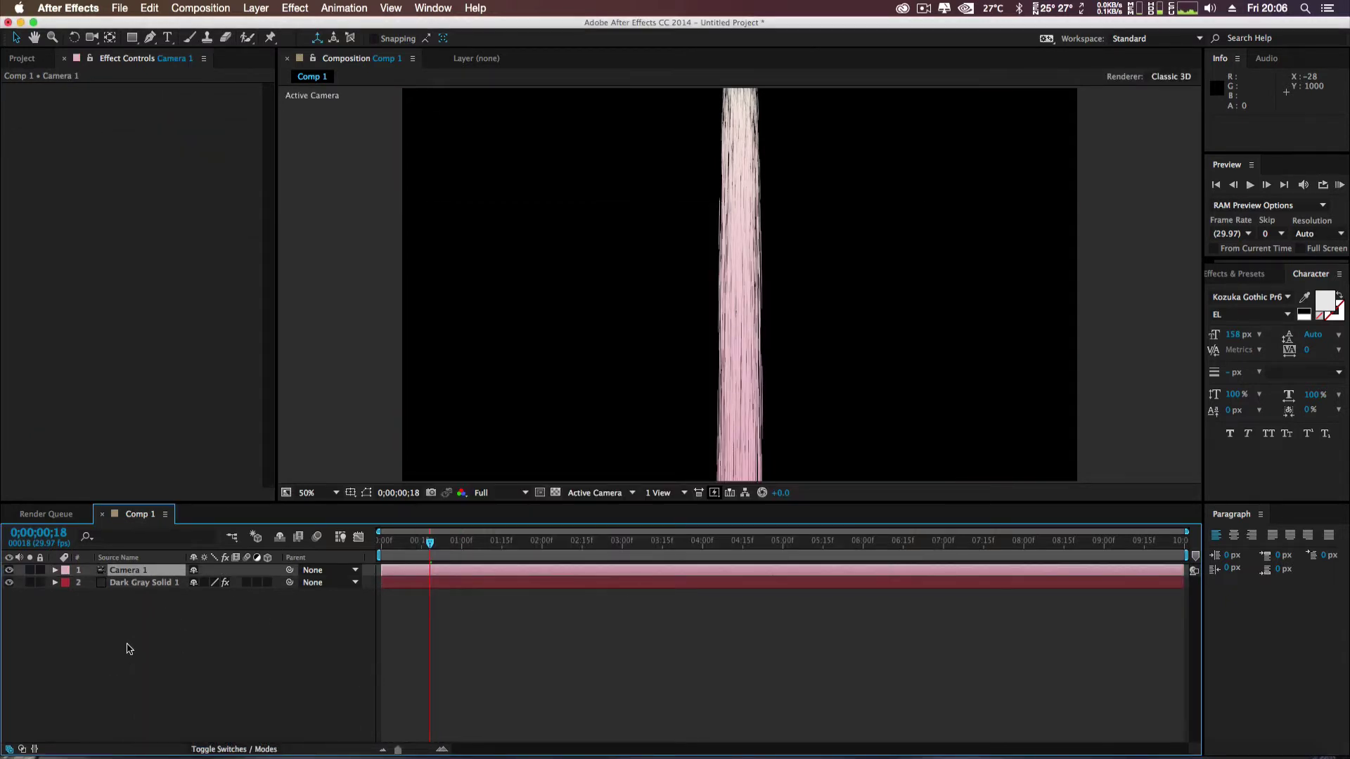
# - Import the bw_storm_clouds_texture JPEG and place it in the composition beneath the dark gray solid
pyautogui.click(121, 9)
pyautogui.moveTo(213, 181)
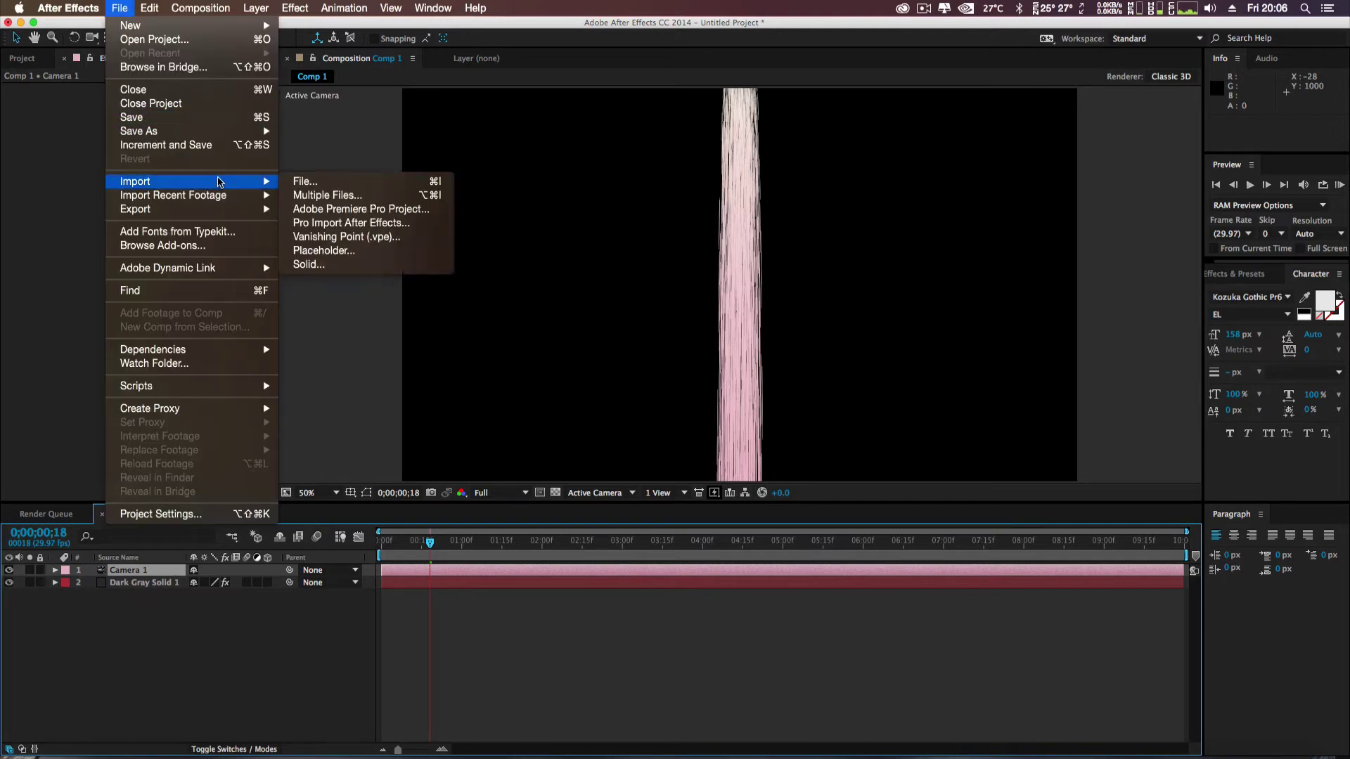
pyautogui.click(301, 183)
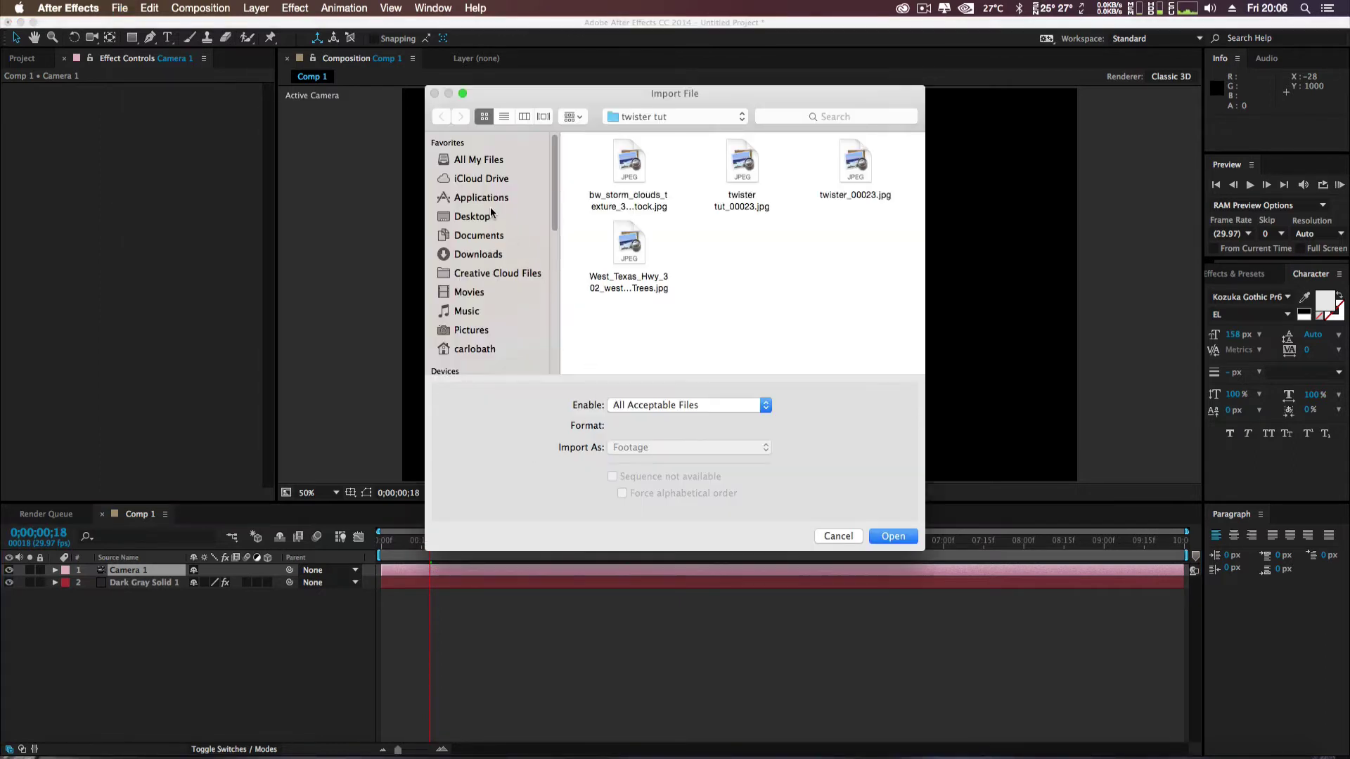
pyautogui.doubleClick(613, 162)
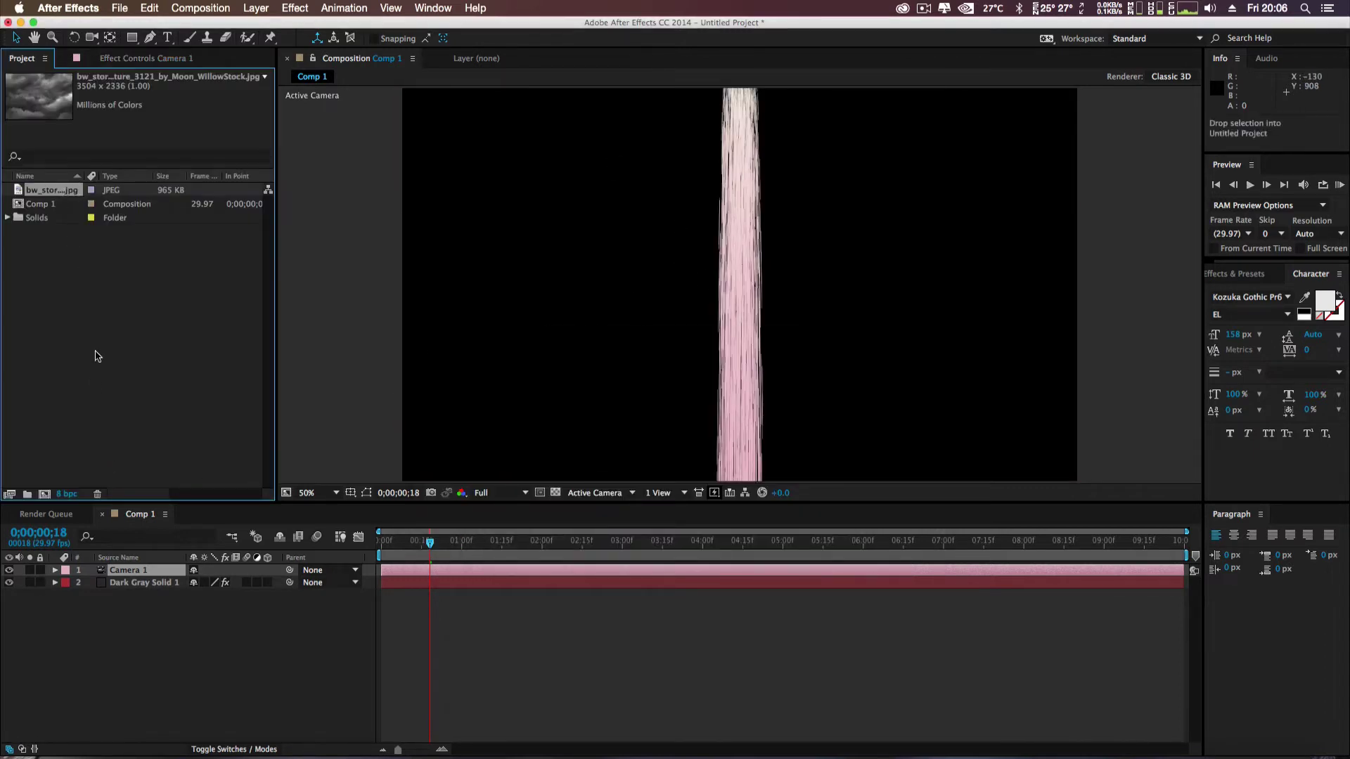
pyautogui.moveTo(126, 566); pyautogui.dragTo(130, 615)
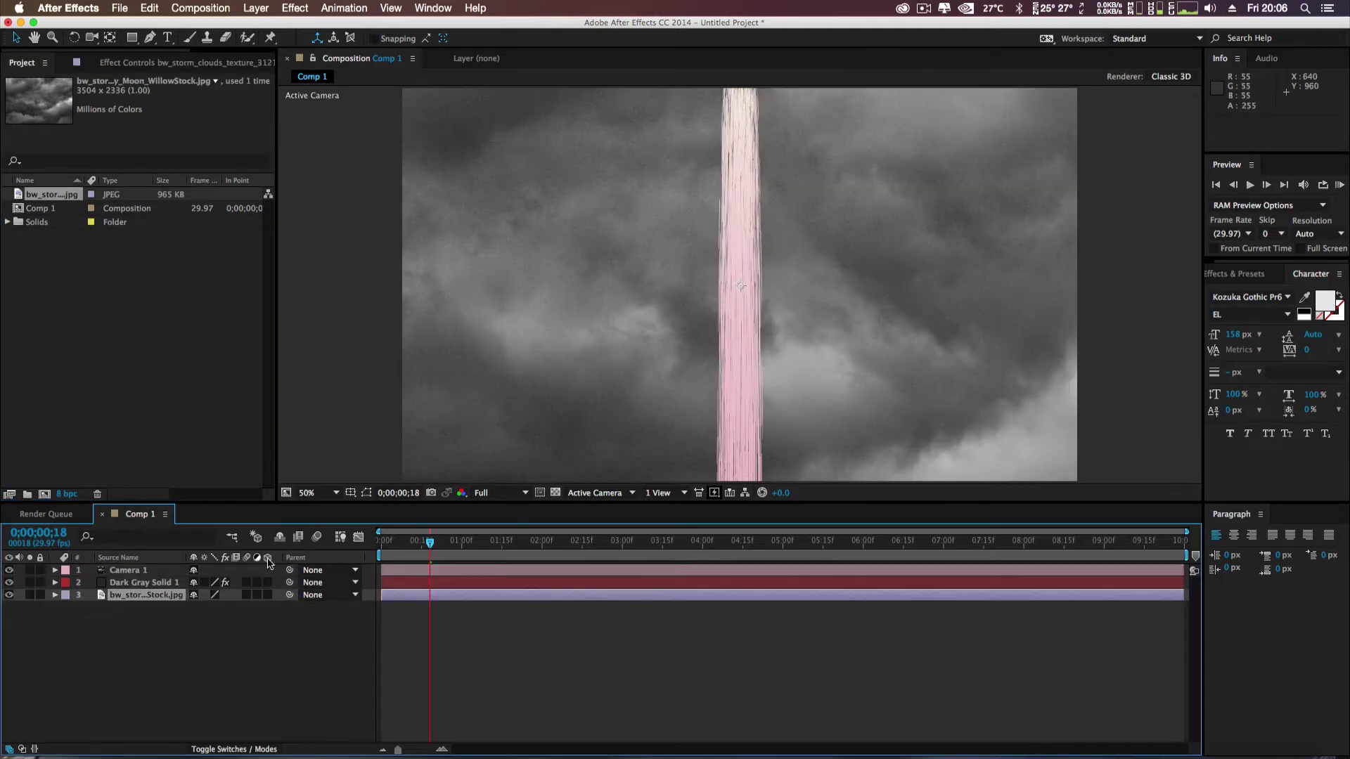
# - Rename the storm clouds image layer to texture
pyautogui.rightClick(155, 597)
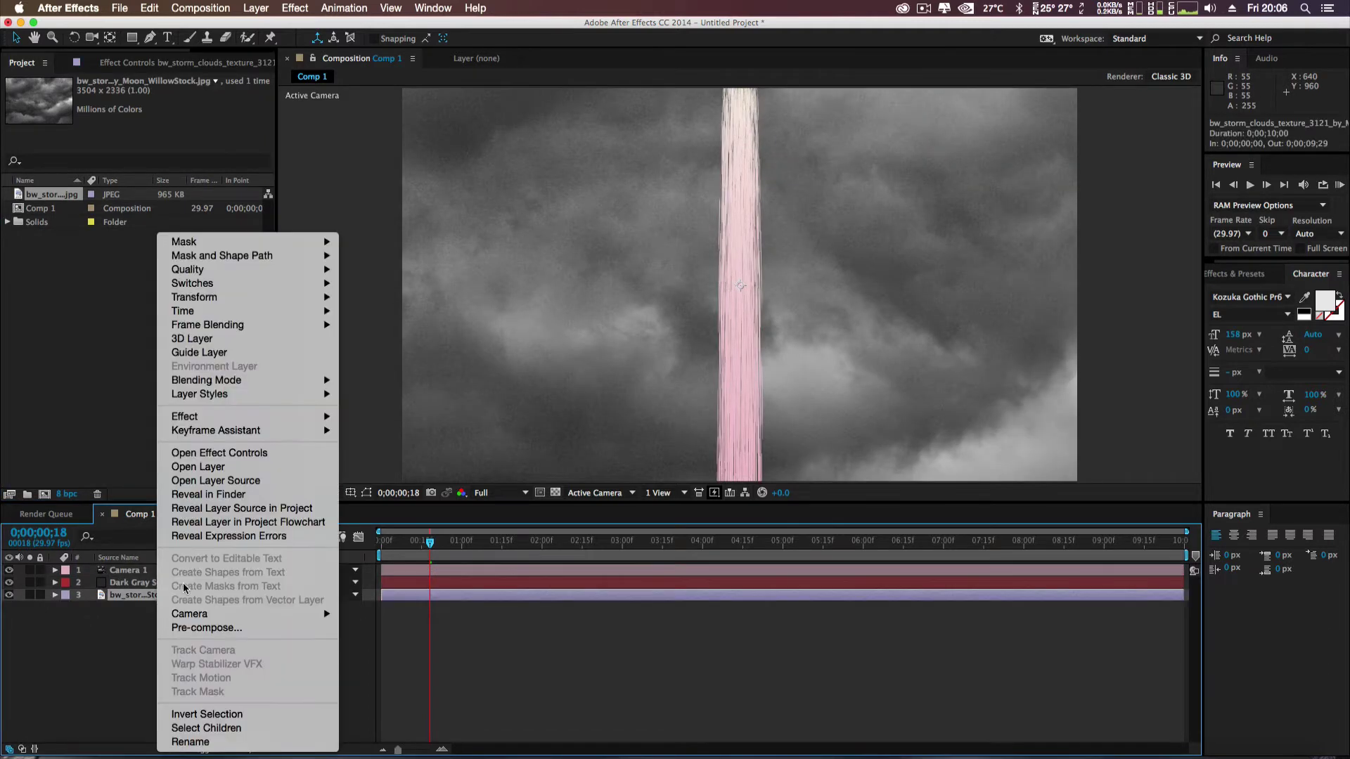
pyautogui.click(208, 745)
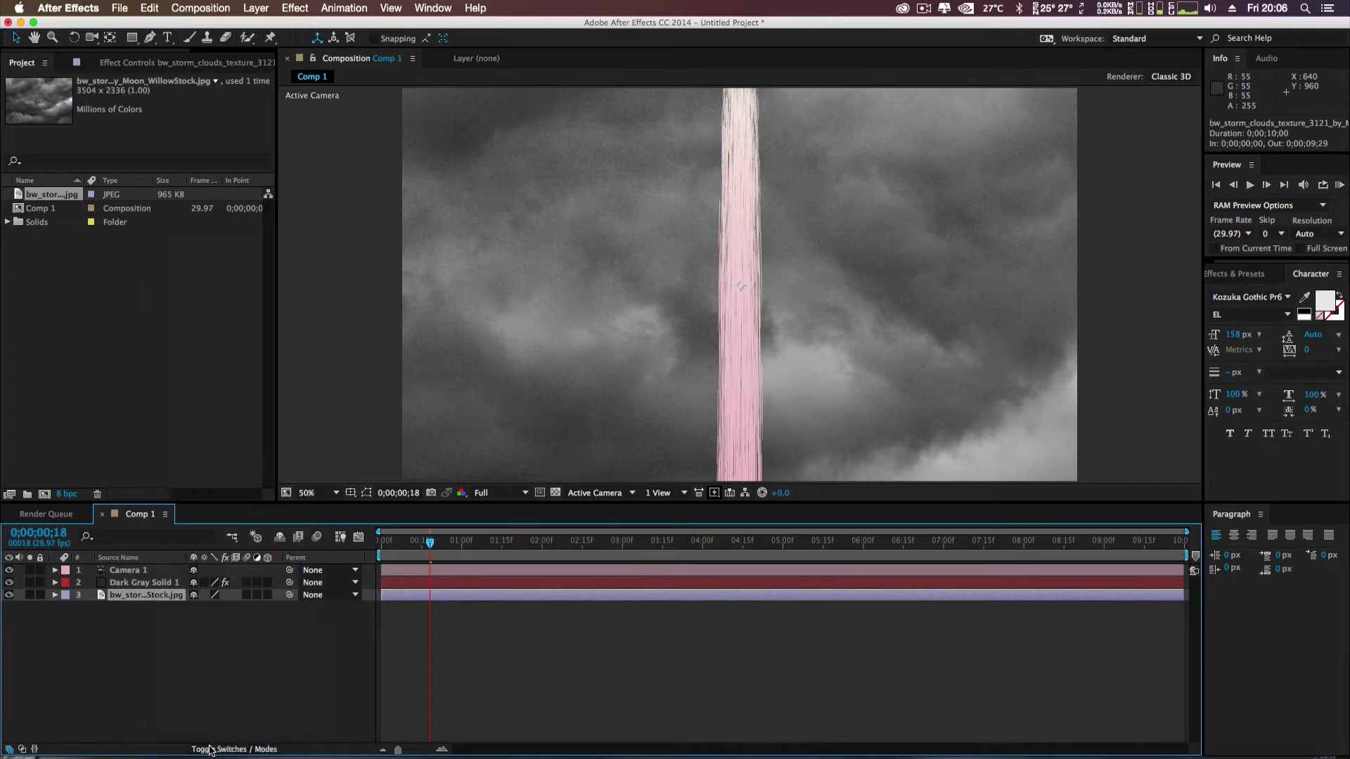
pyautogui.write('texture')
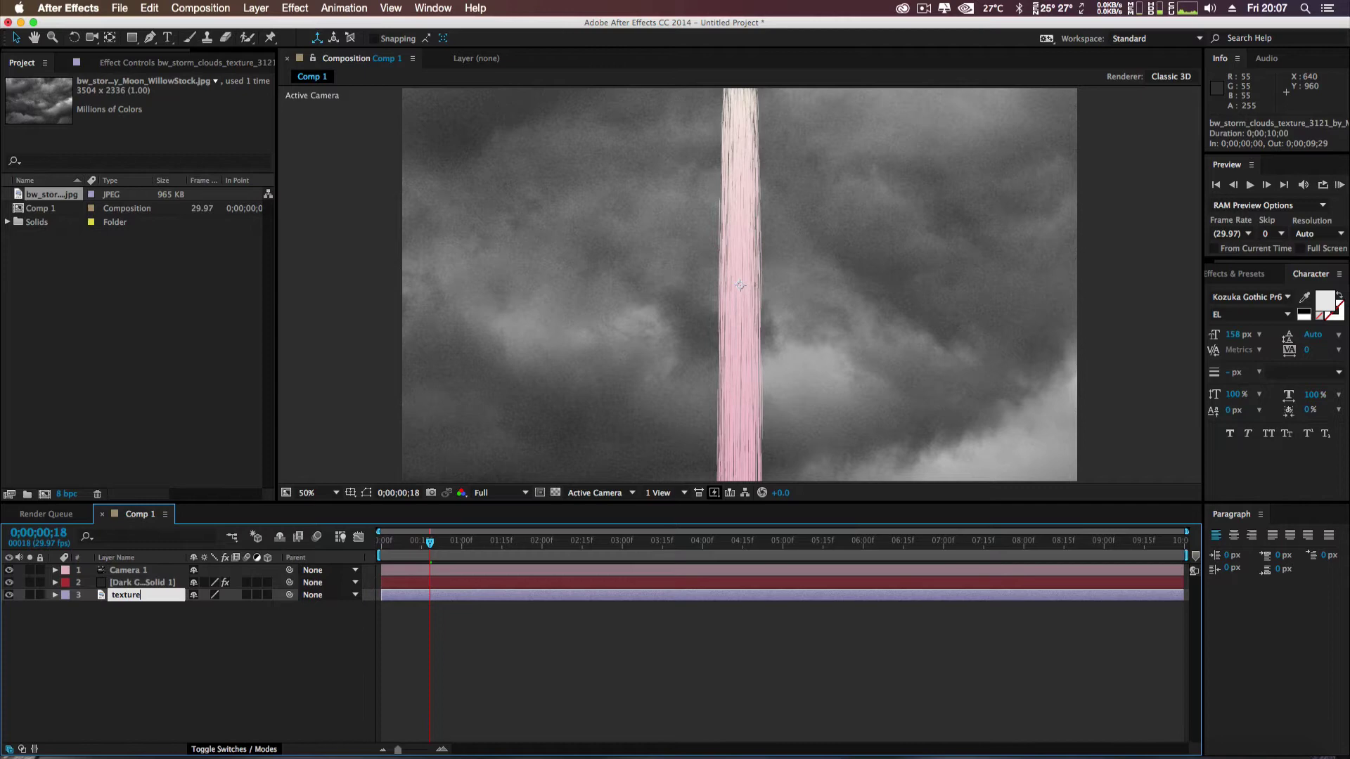
pyautogui.press('Return')
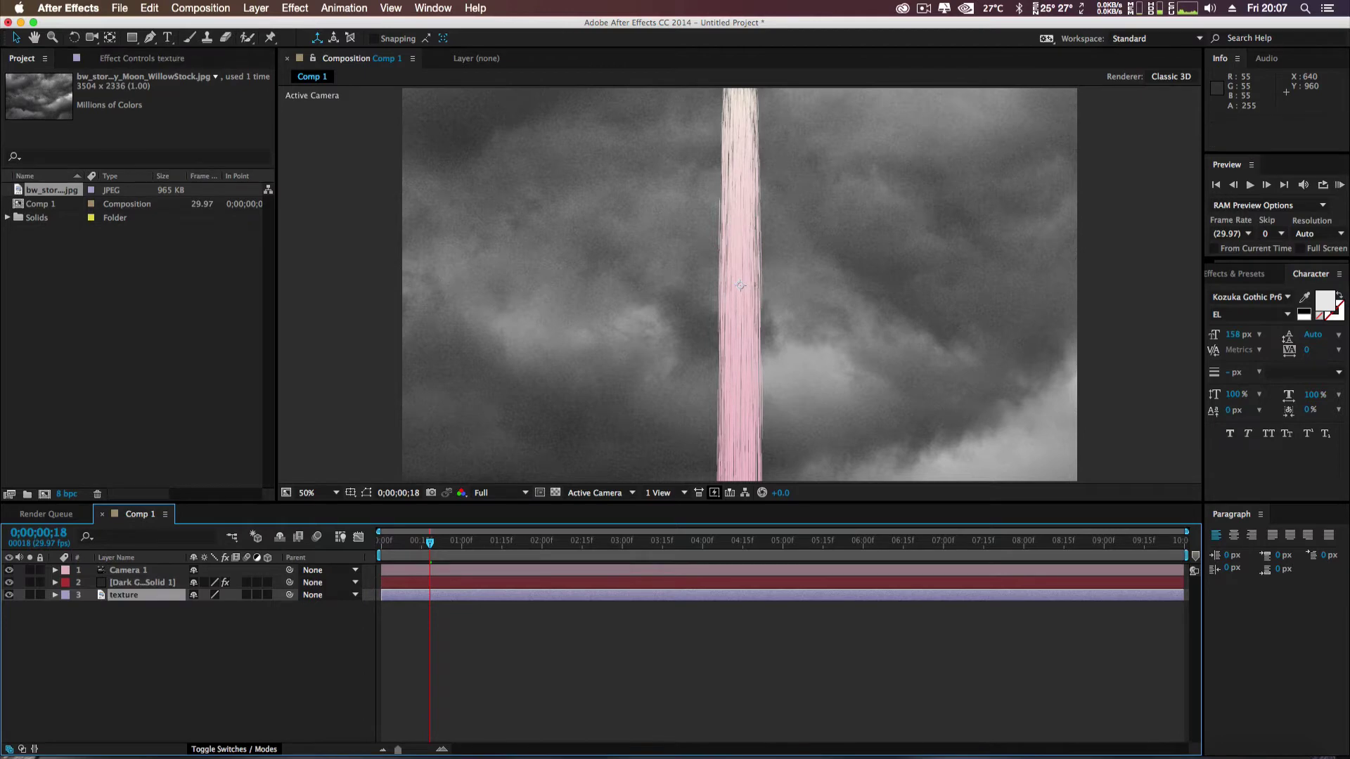
# - Rename the dark gray solid layer to core and move the texture layer above it
pyautogui.click(129, 584)
pyautogui.doubleClick(128, 586)
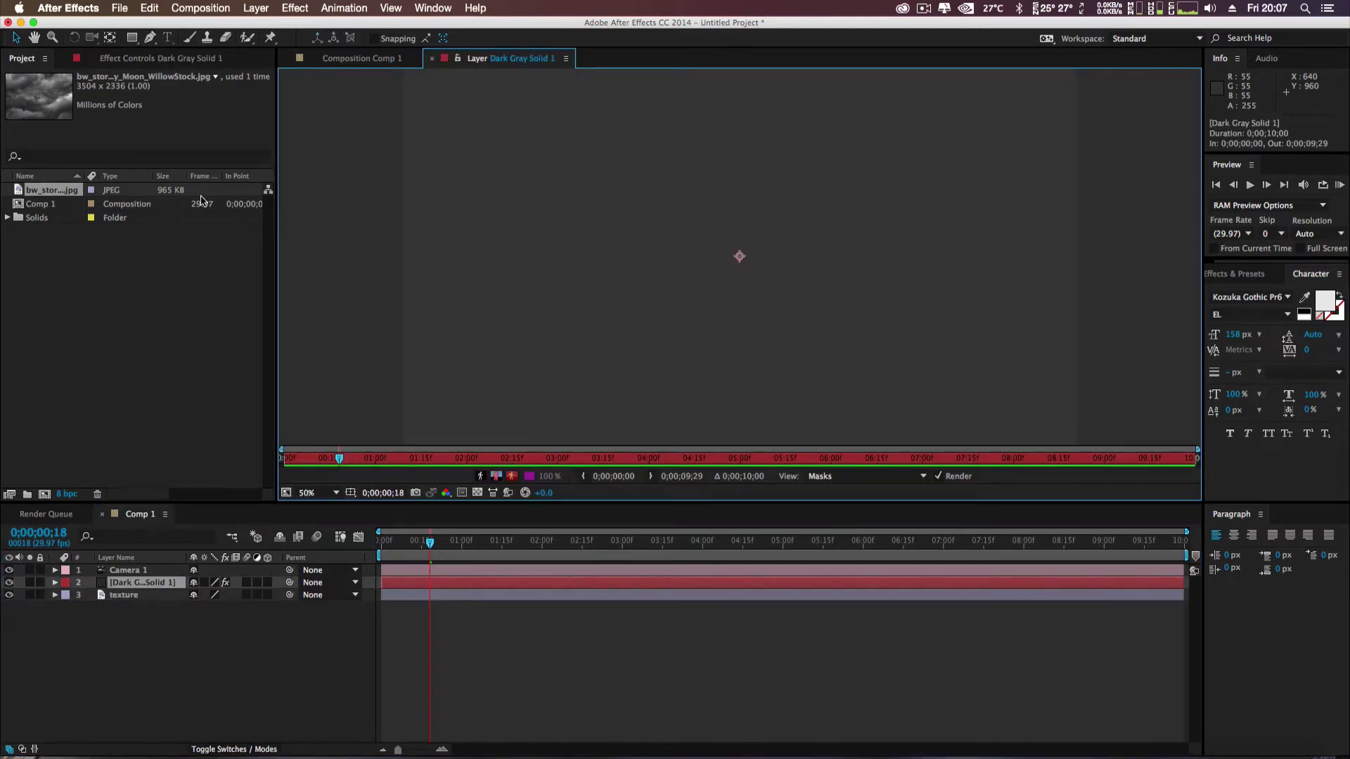
pyautogui.click(340, 61)
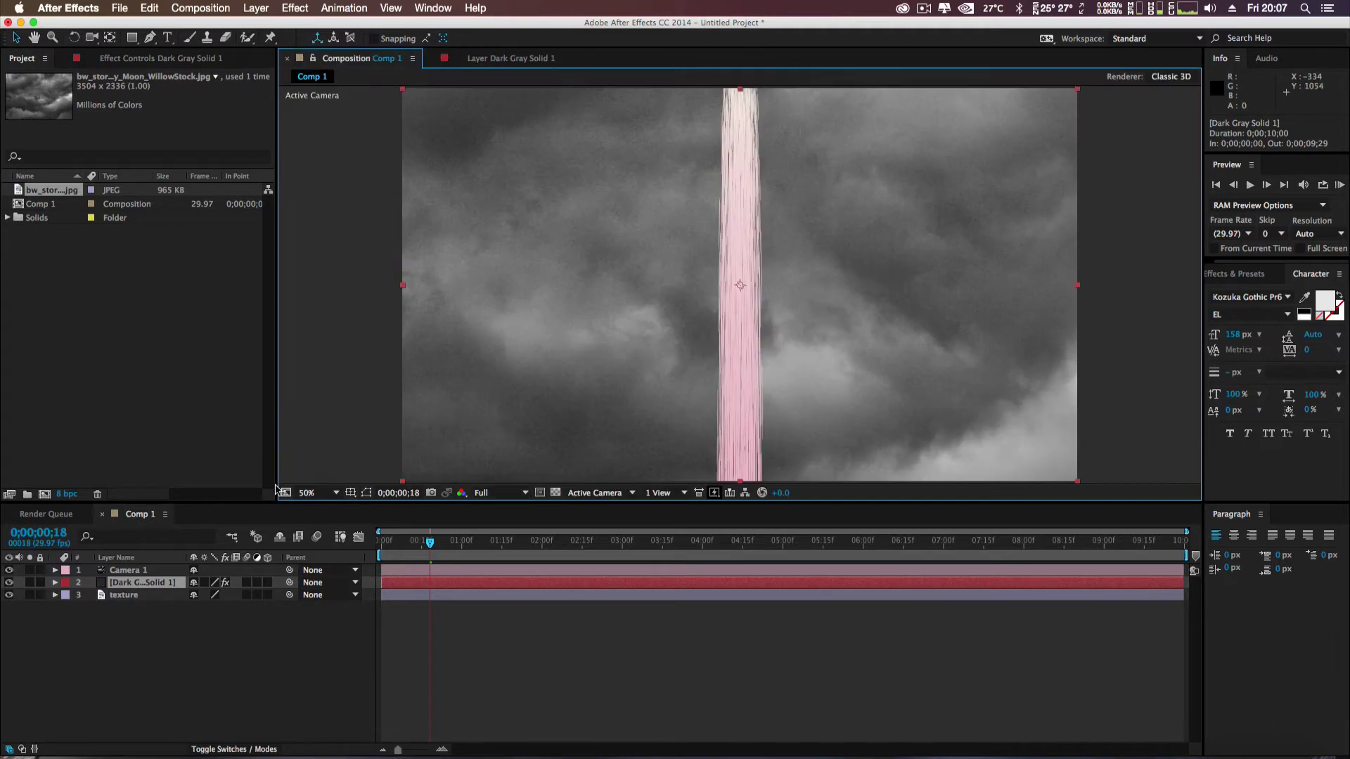
pyautogui.rightClick(162, 592)
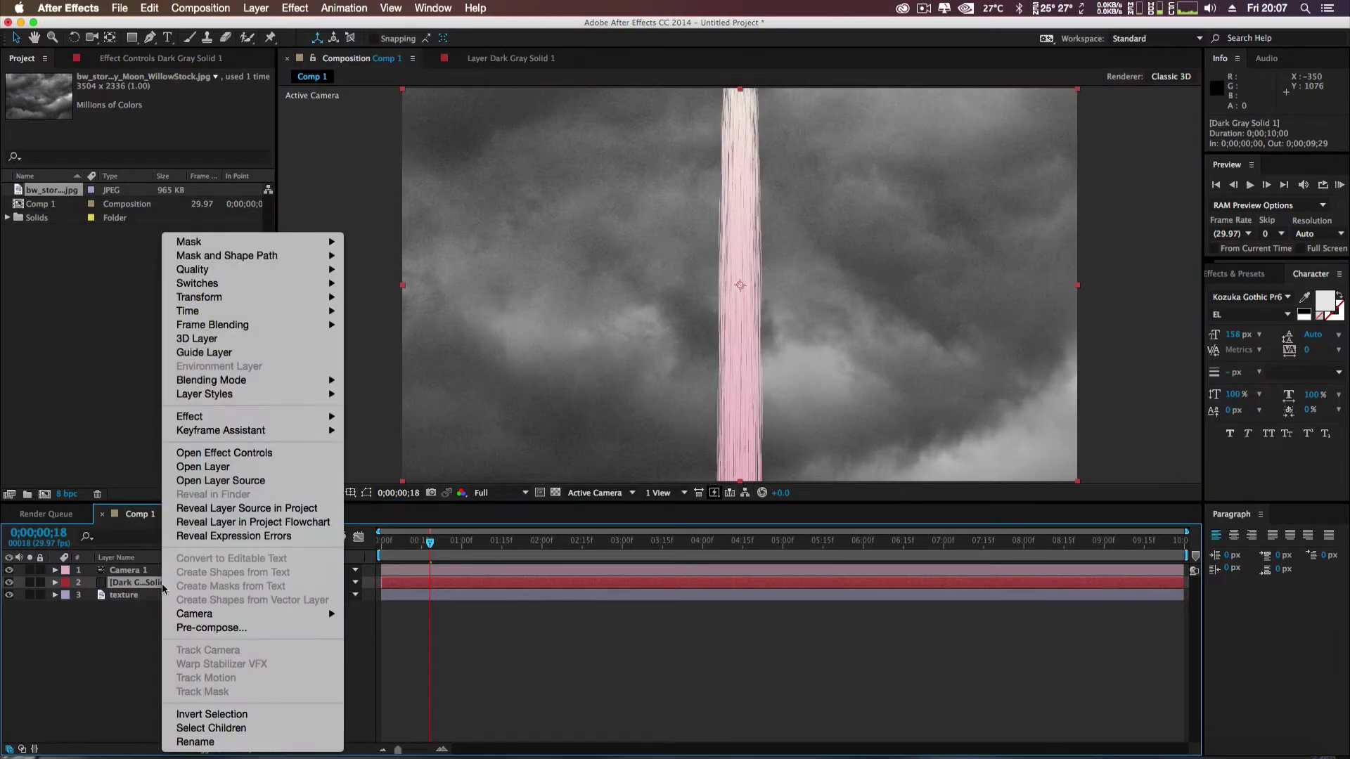
pyautogui.click(225, 742)
pyautogui.write('core')
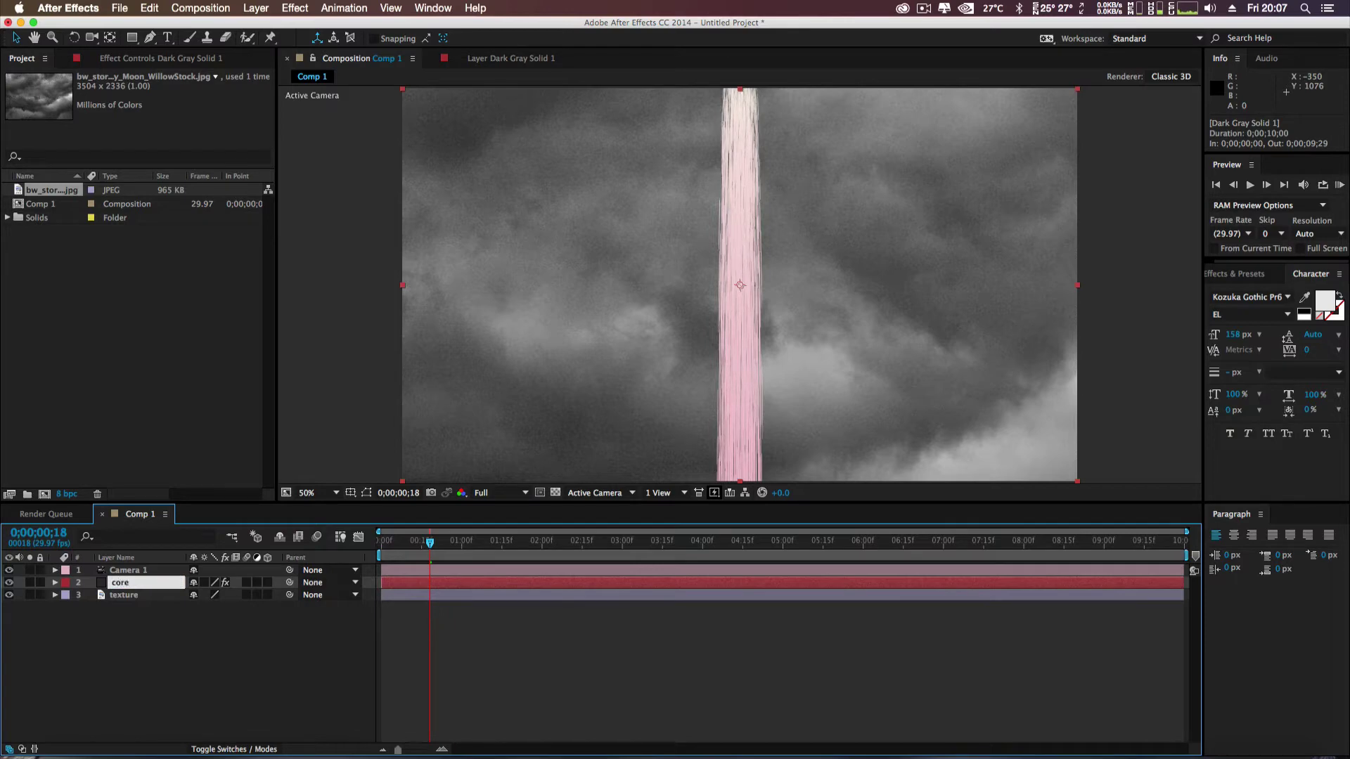
pyautogui.press('Return')
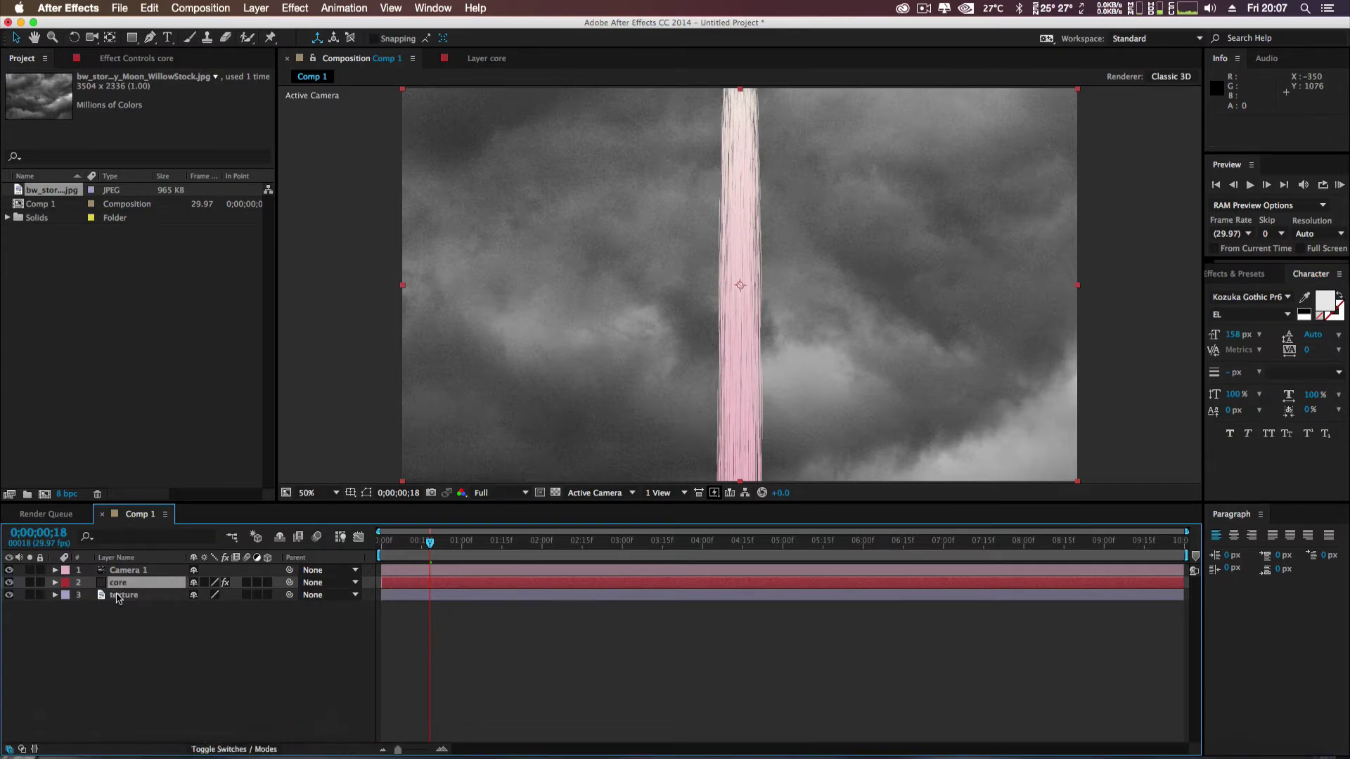
pyautogui.moveTo(118, 599); pyautogui.dragTo(120, 582)
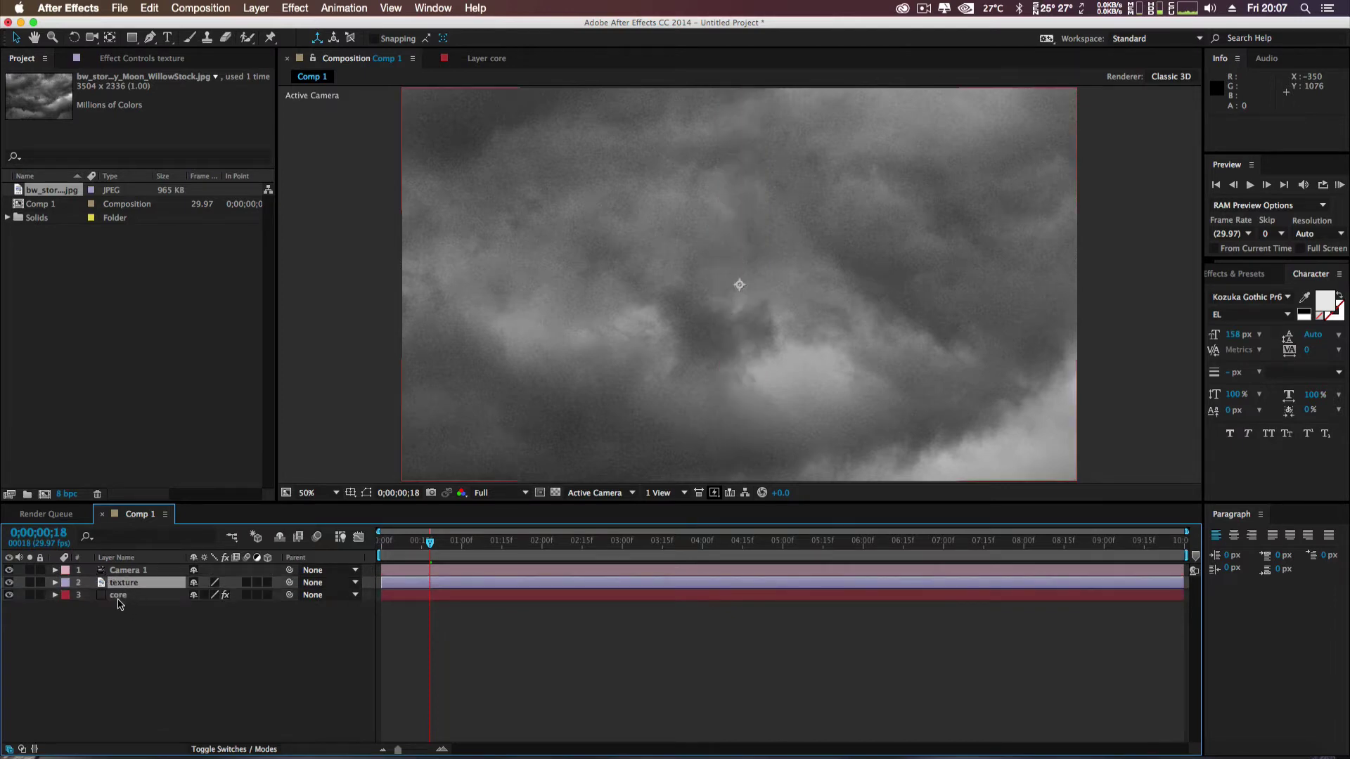
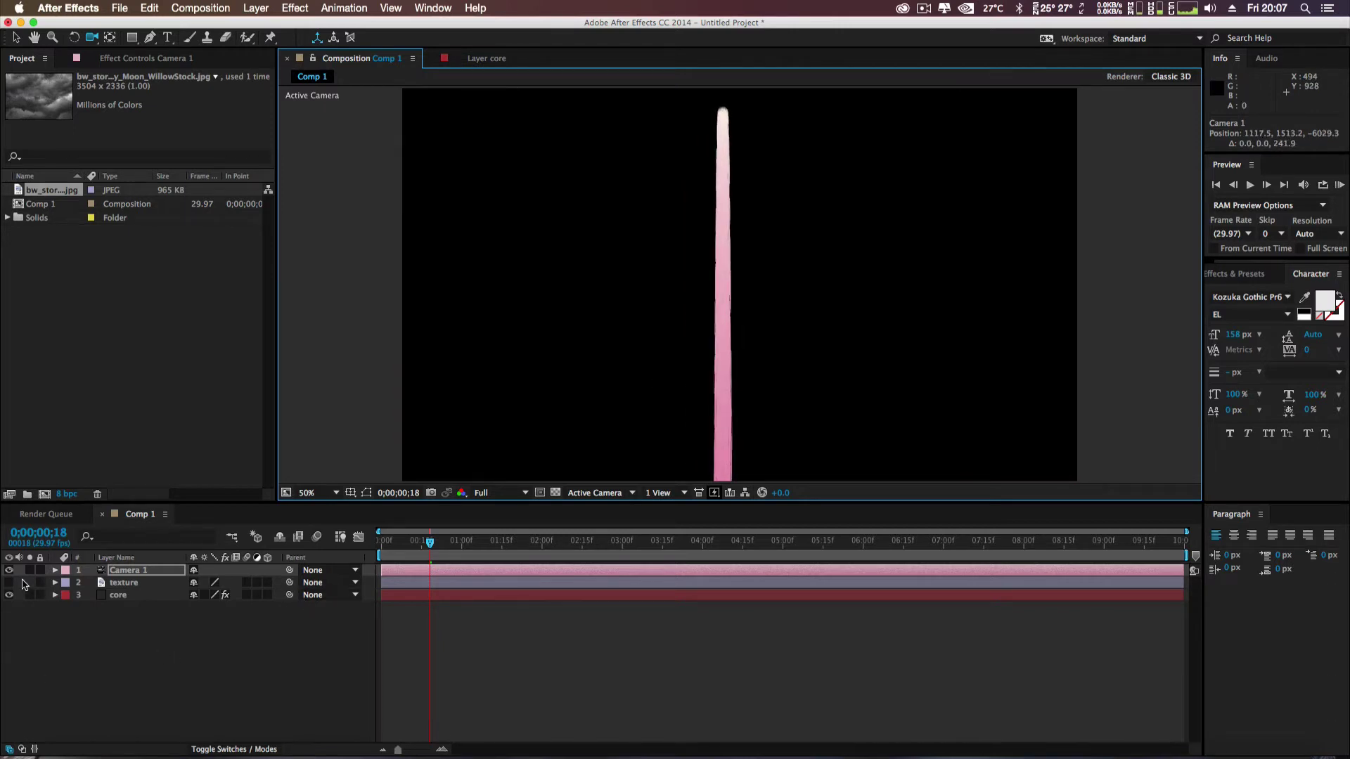
# - Draw a closed, tornado-shaped Pen mask on the texture layer around the particle stream, overshooting the frame's upper and lower edges, and make the layer visible
pyautogui.click(102, 584)
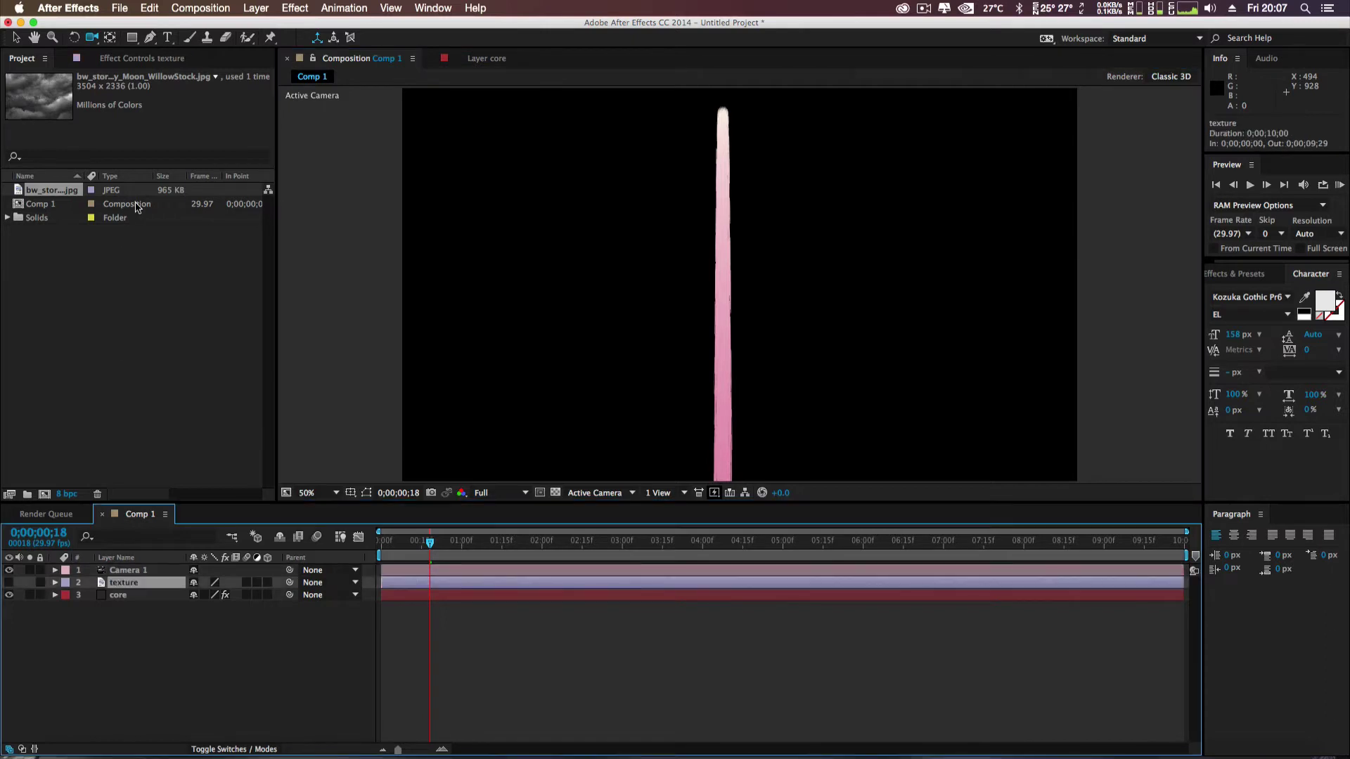
pyautogui.click(151, 38)
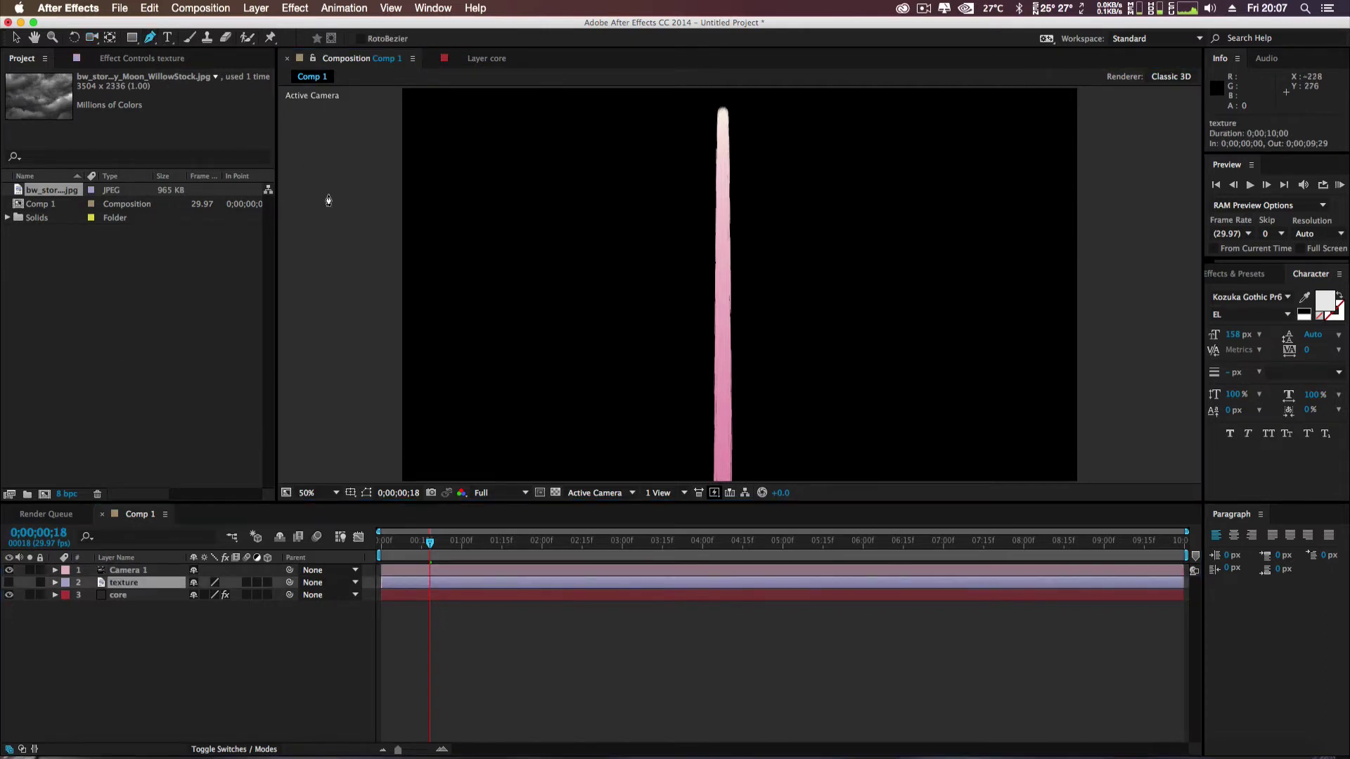
pyautogui.press(',')
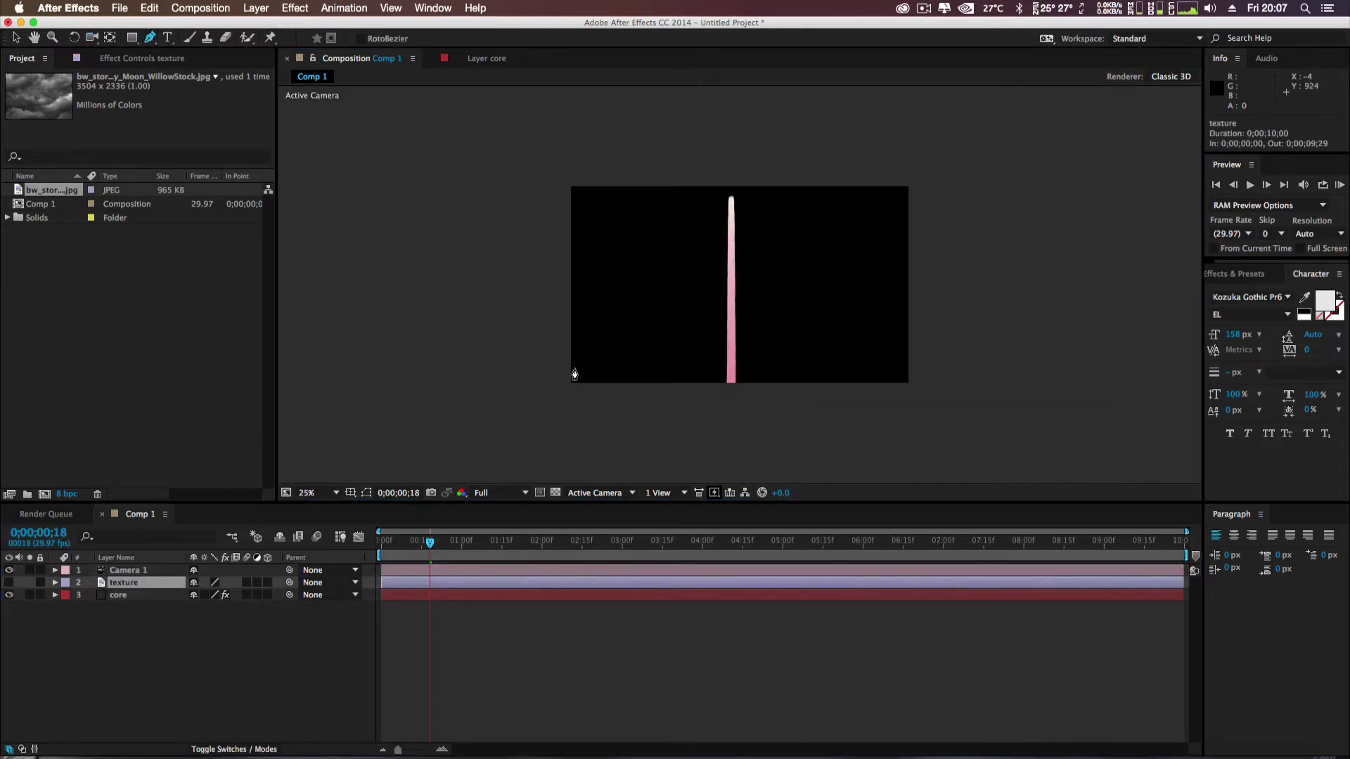
pyautogui.click(709, 384)
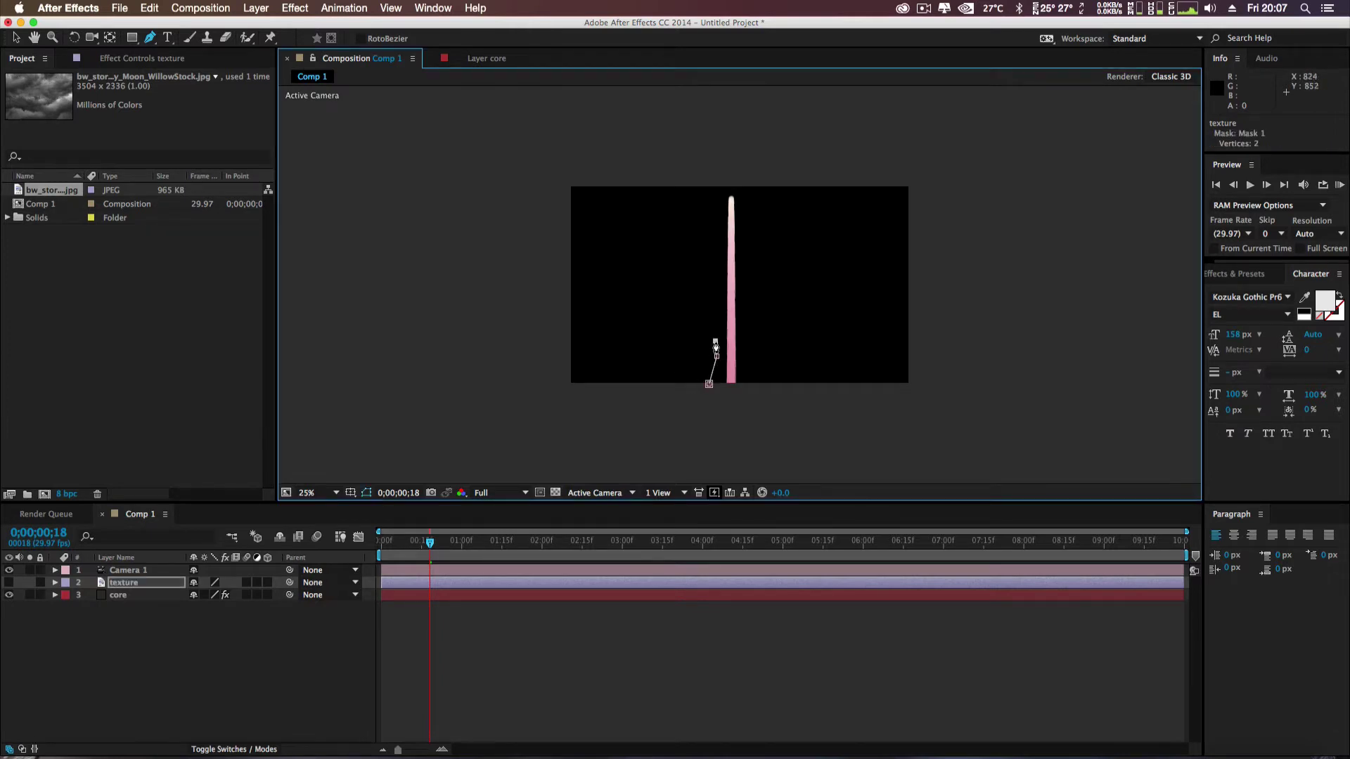
pyautogui.click(715, 340)
pyautogui.click(718, 321)
pyautogui.click(710, 300)
pyautogui.click(705, 287)
pyautogui.moveTo(711, 251); pyautogui.dragTo(694, 209)
pyautogui.click(681, 184)
pyautogui.click(774, 181)
pyautogui.click(774, 195)
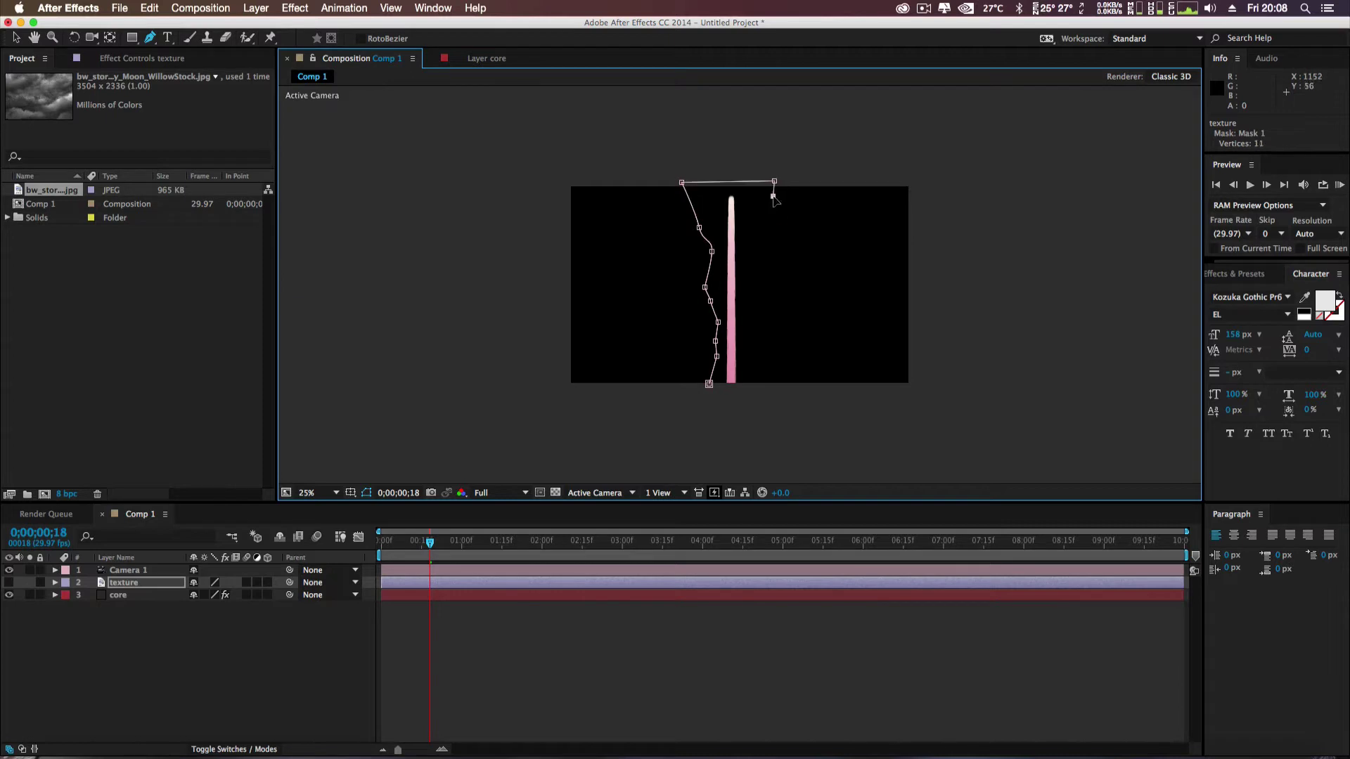
pyautogui.click(773, 214)
pyautogui.click(755, 244)
pyautogui.click(751, 271)
pyautogui.click(754, 291)
pyautogui.click(758, 307)
pyautogui.click(760, 328)
pyautogui.click(754, 353)
pyautogui.click(751, 368)
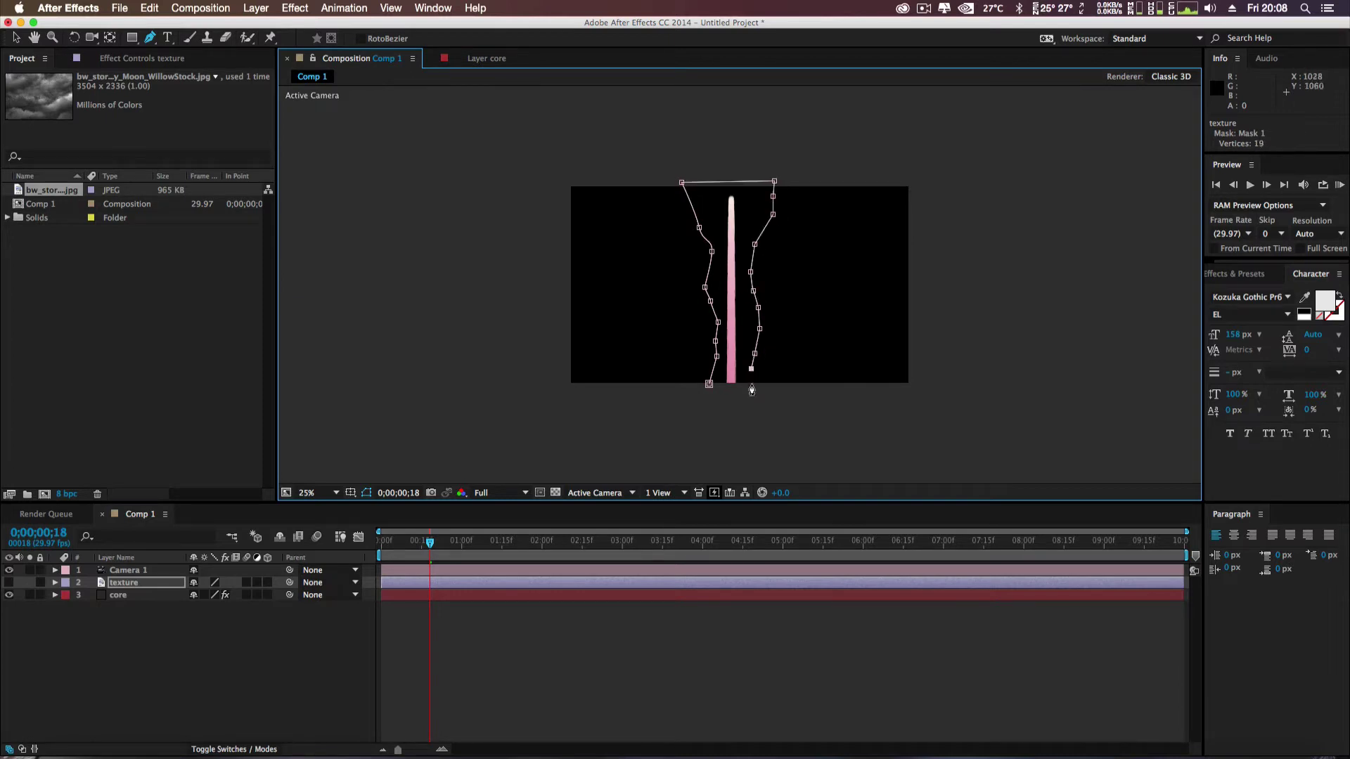
pyautogui.click(749, 393)
pyautogui.click(726, 406)
pyautogui.click(709, 384)
pyautogui.click(9, 583)
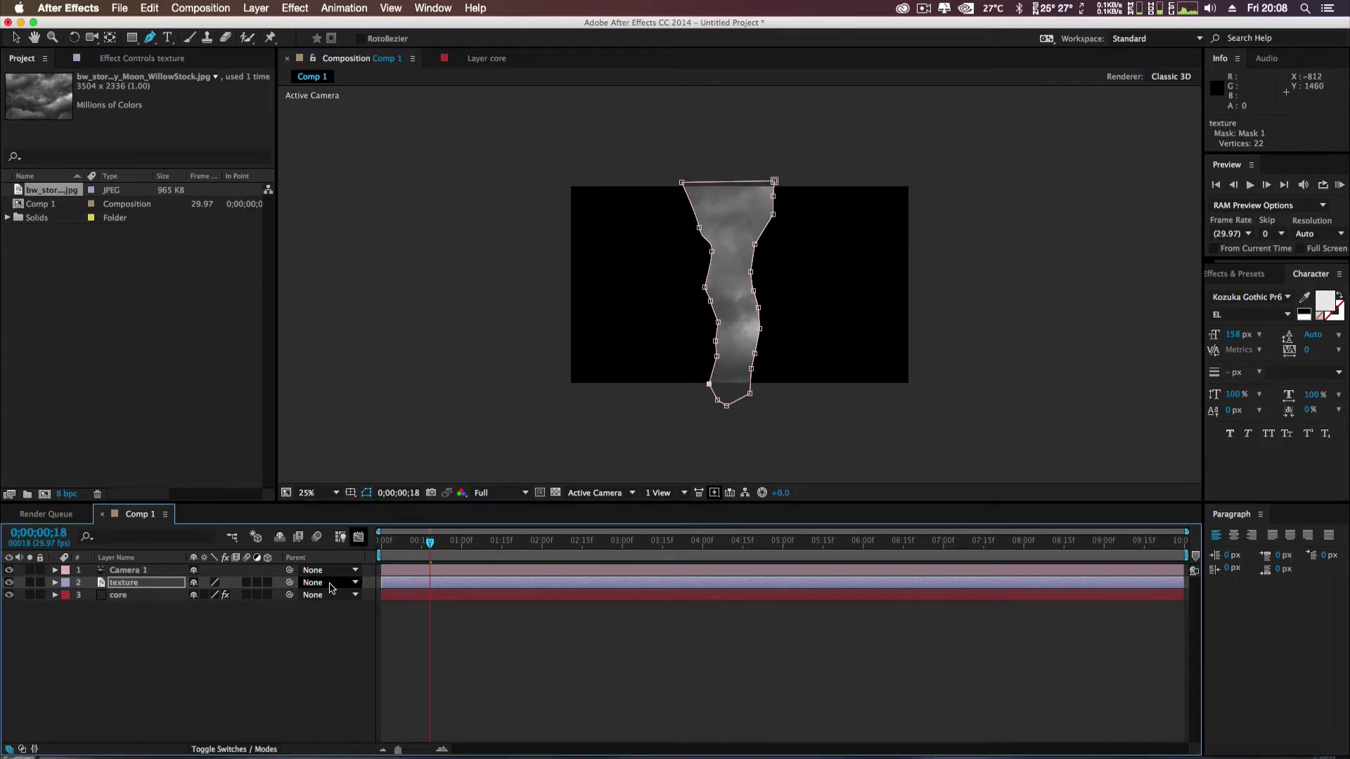
# - Set the texture layer's mask feather to 141 pixels and hide the mask outline in the composition view
pyautogui.press('f')
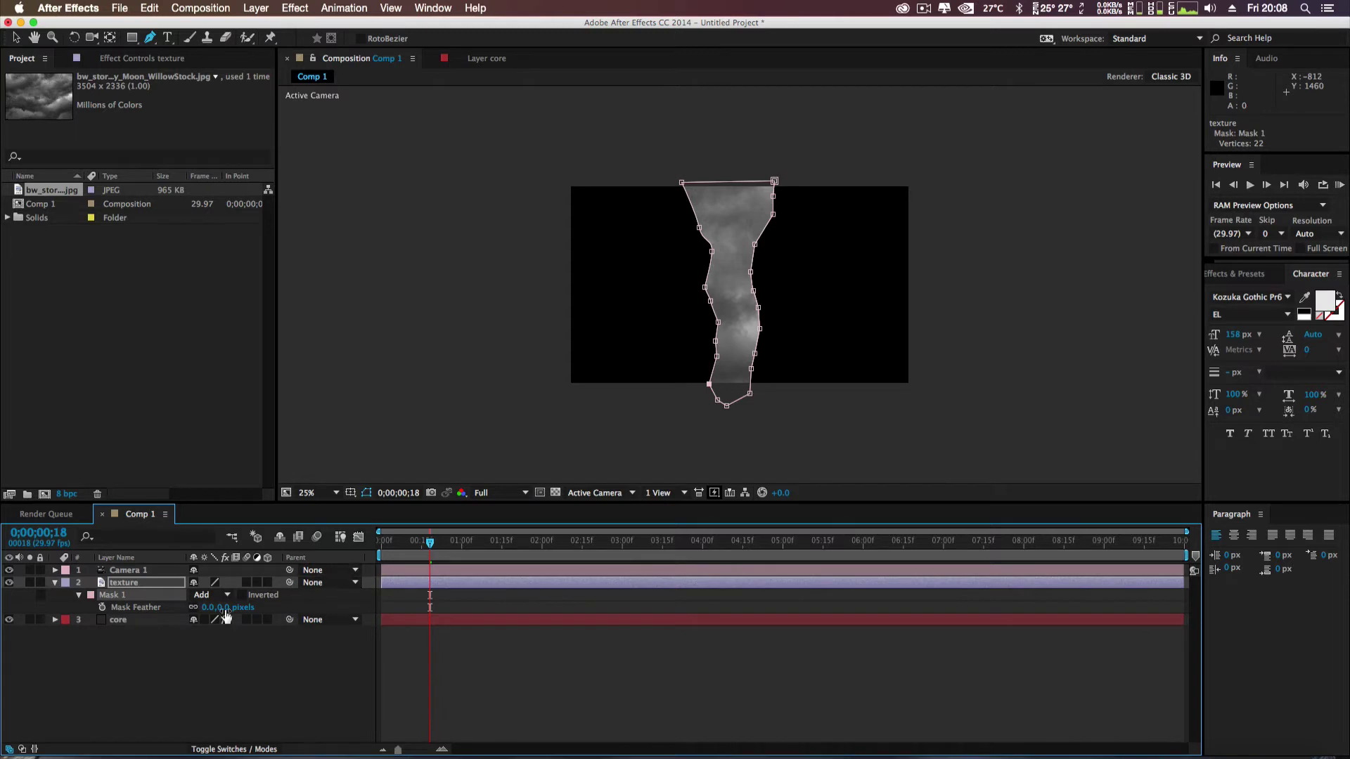
pyautogui.moveTo(224, 609); pyautogui.dragTo(299, 597)
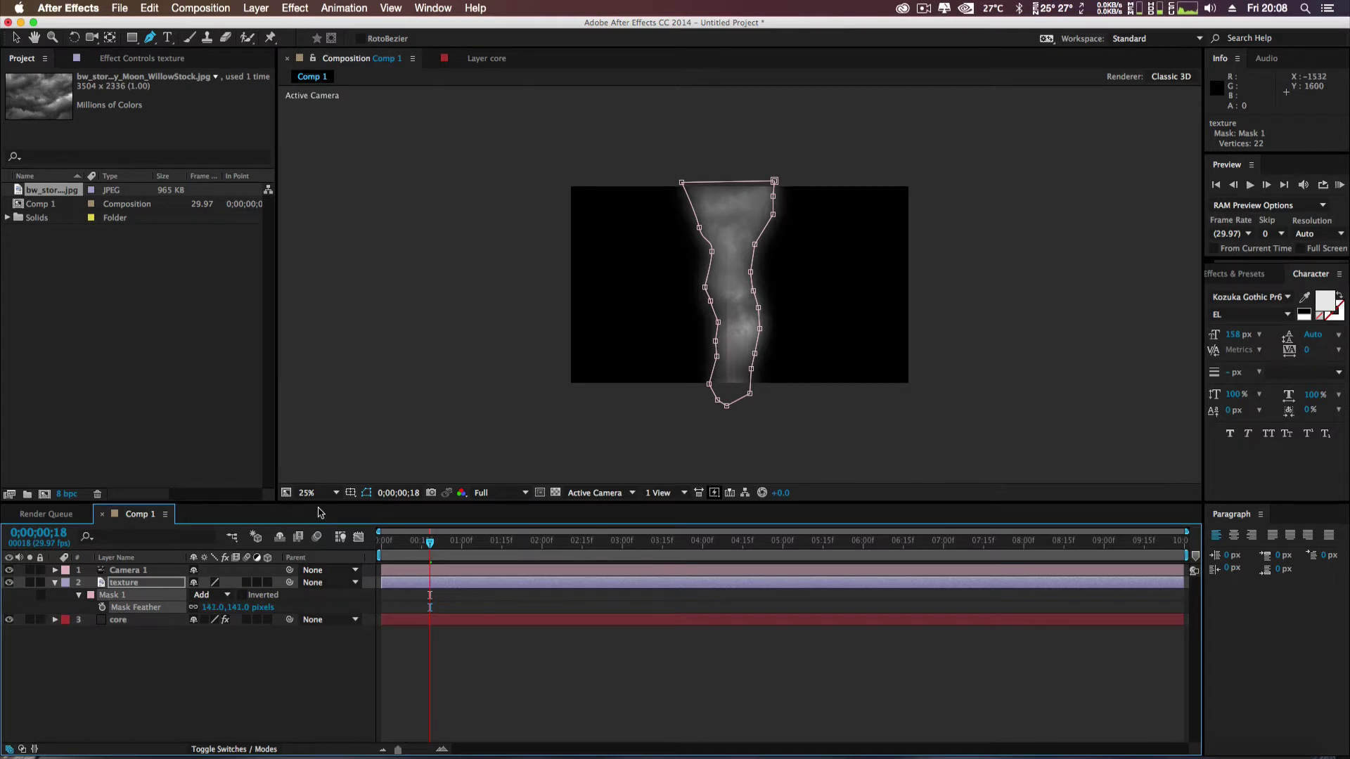
pyautogui.click(367, 492)
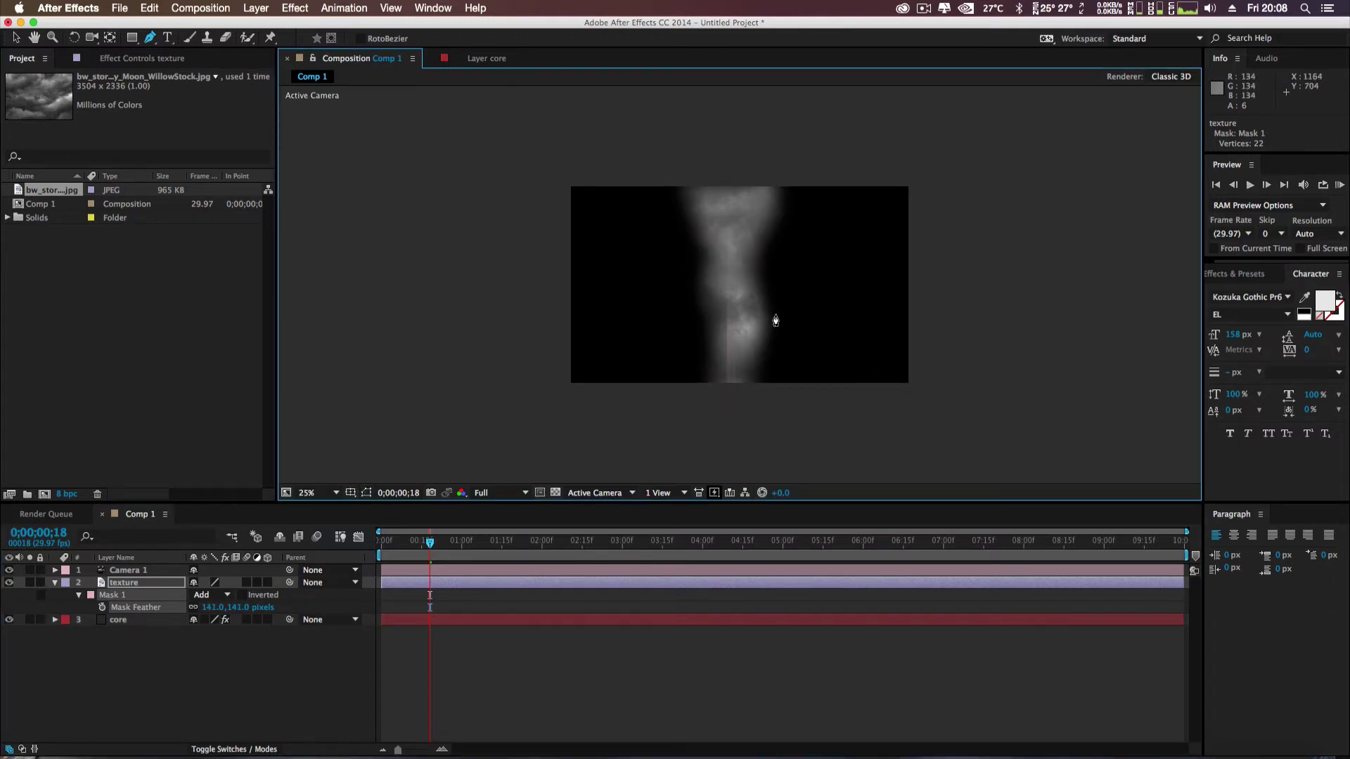
# - Collapse the texture layer's mask properties and show its effect controls
pyautogui.scroll(-1, 775, 321)
pyautogui.scroll(2, 776, 320)
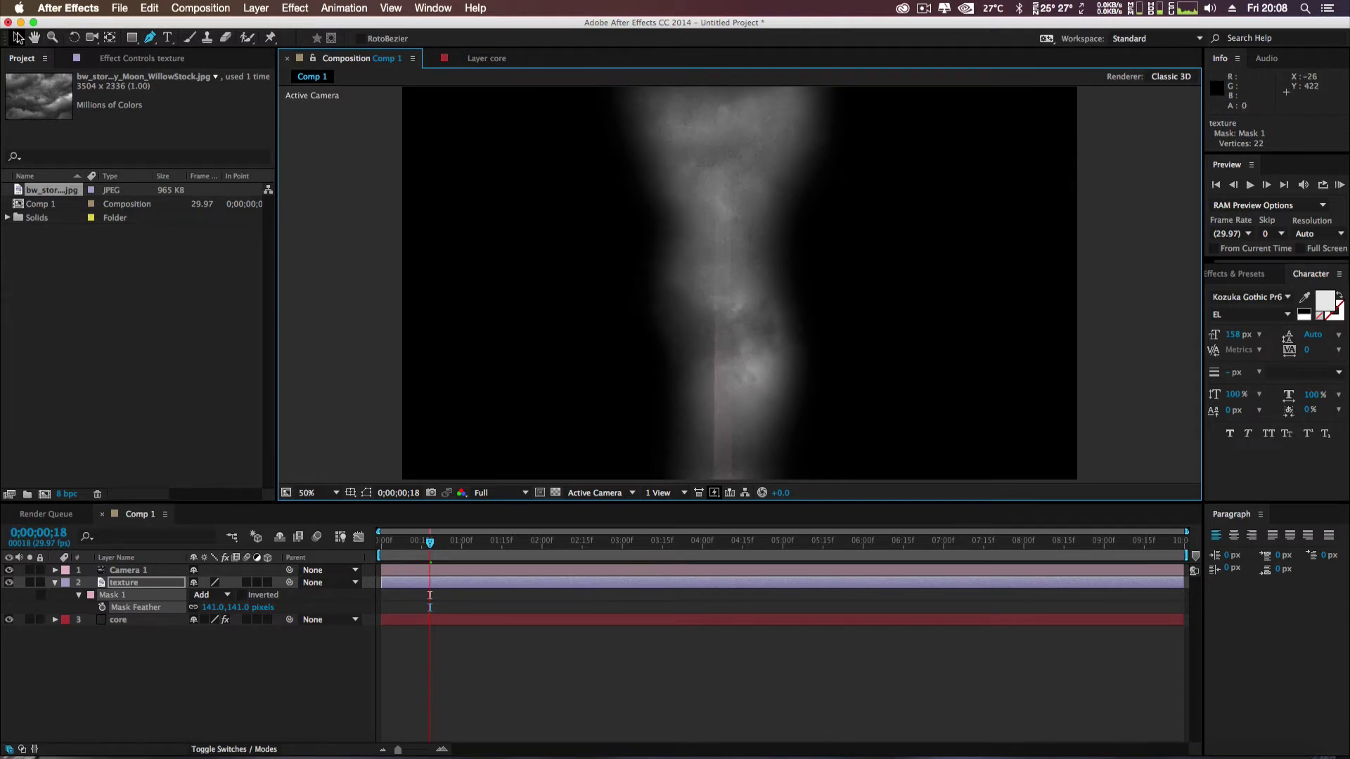
pyautogui.click(13, 40)
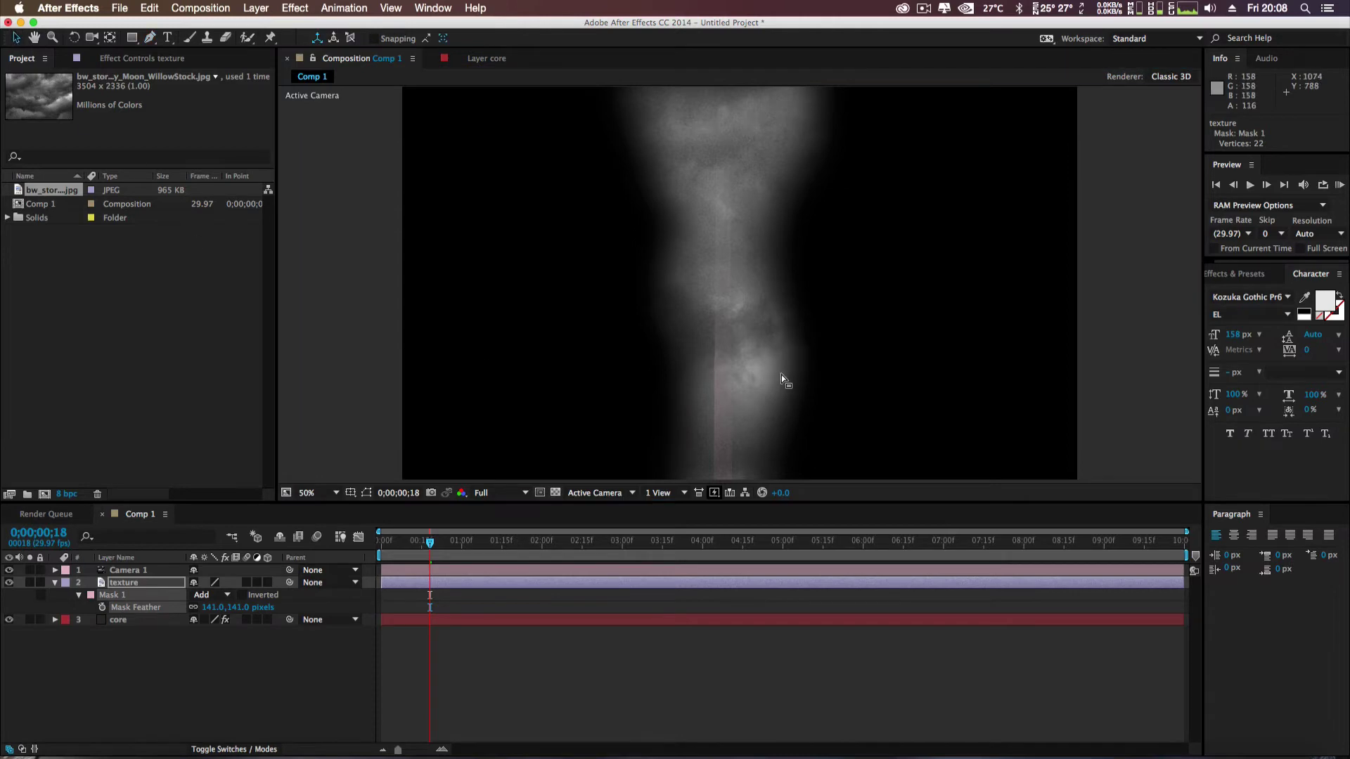
pyautogui.press(',')
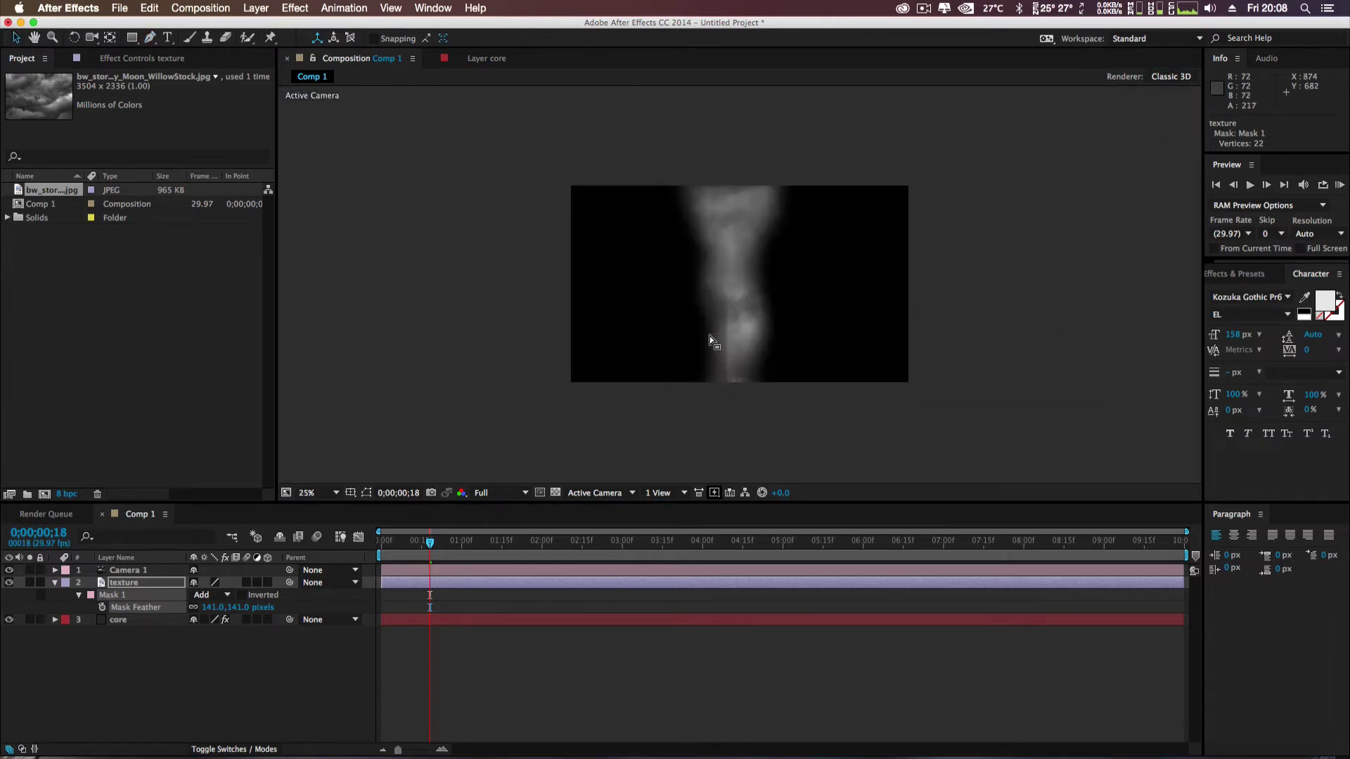
pyautogui.press('.')
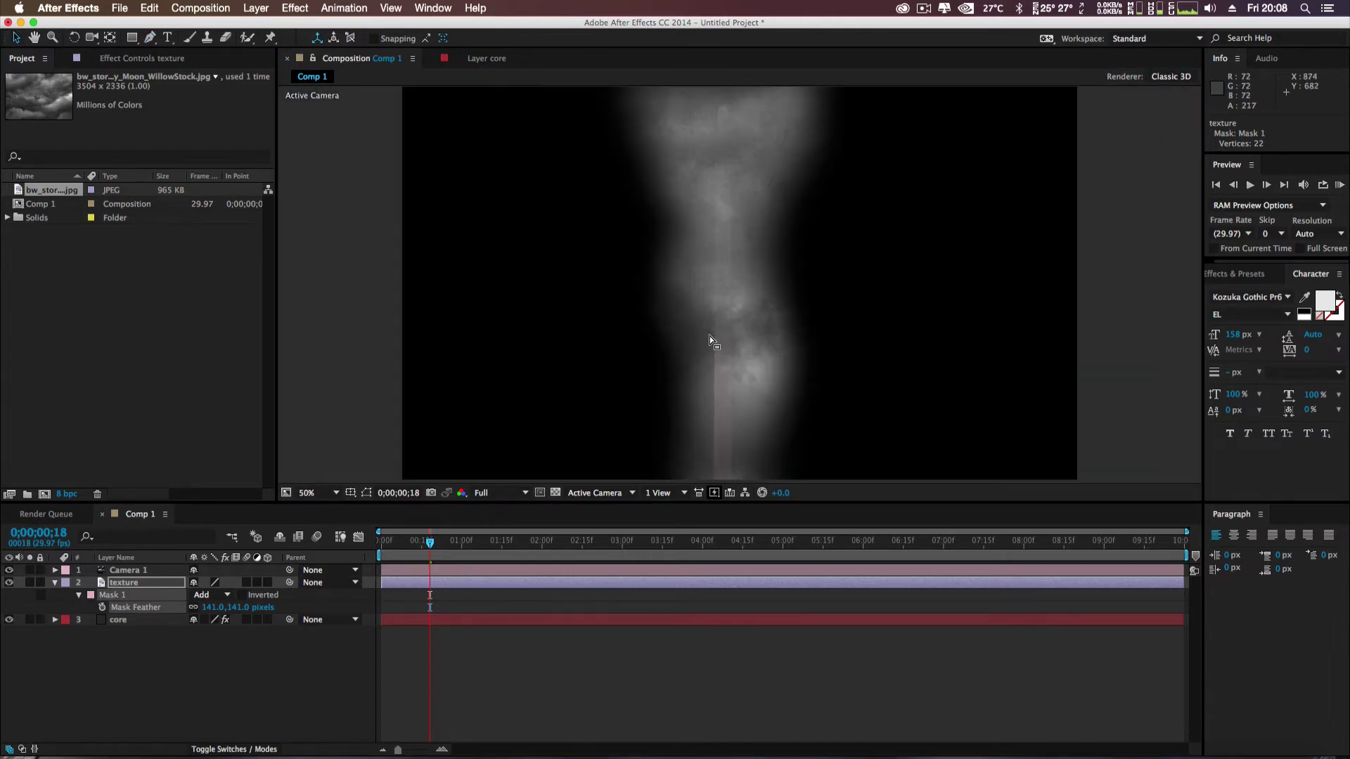
pyautogui.click(56, 583)
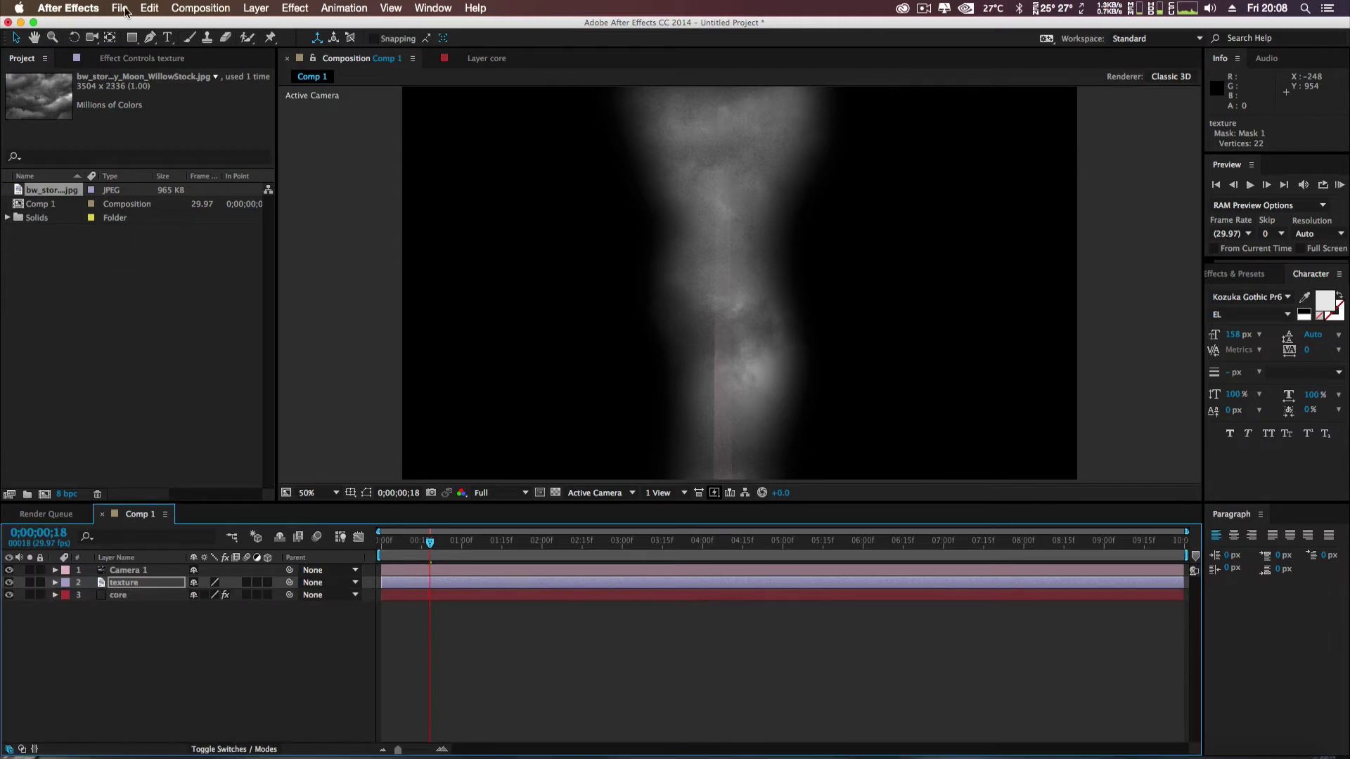
pyautogui.click(127, 60)
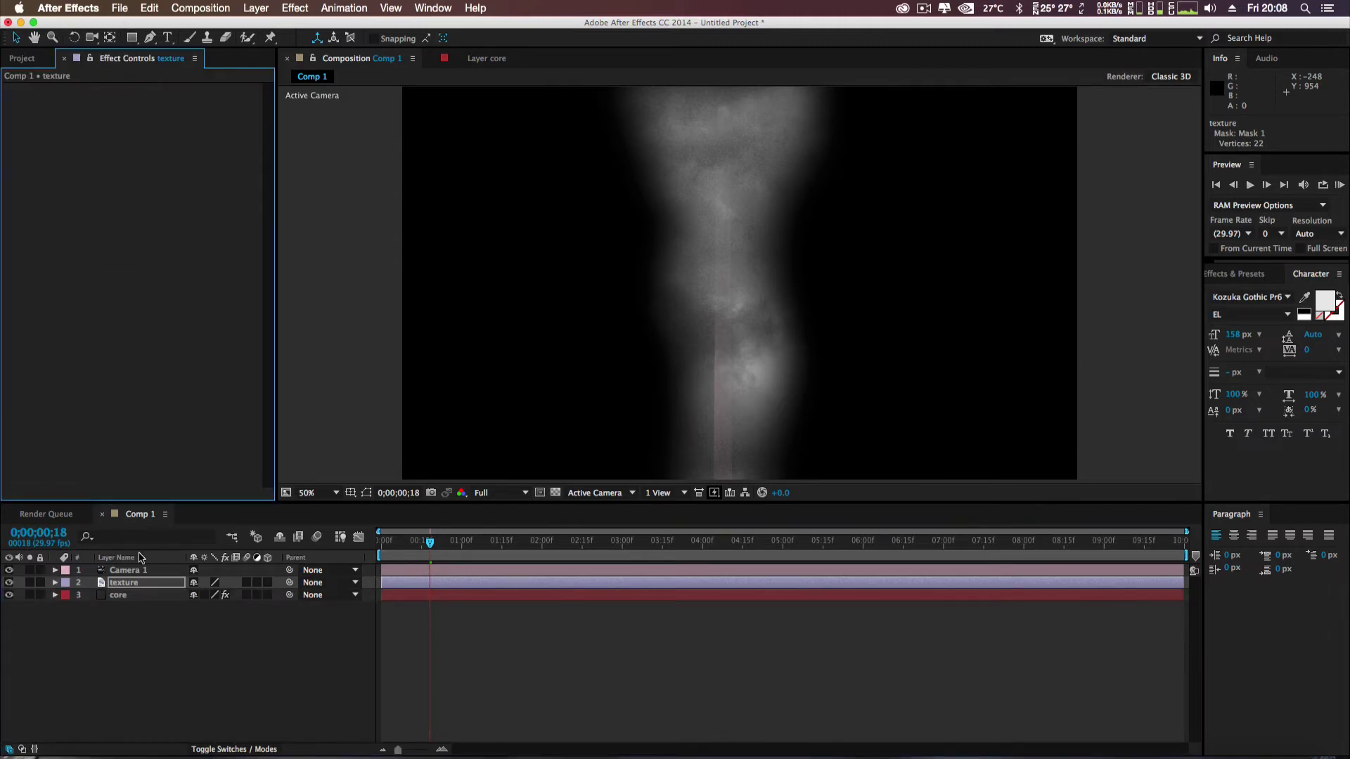
# - Apply the Turbulent Displace effect to the core layer and set its Evolution to 261°
pyautogui.click(118, 596)
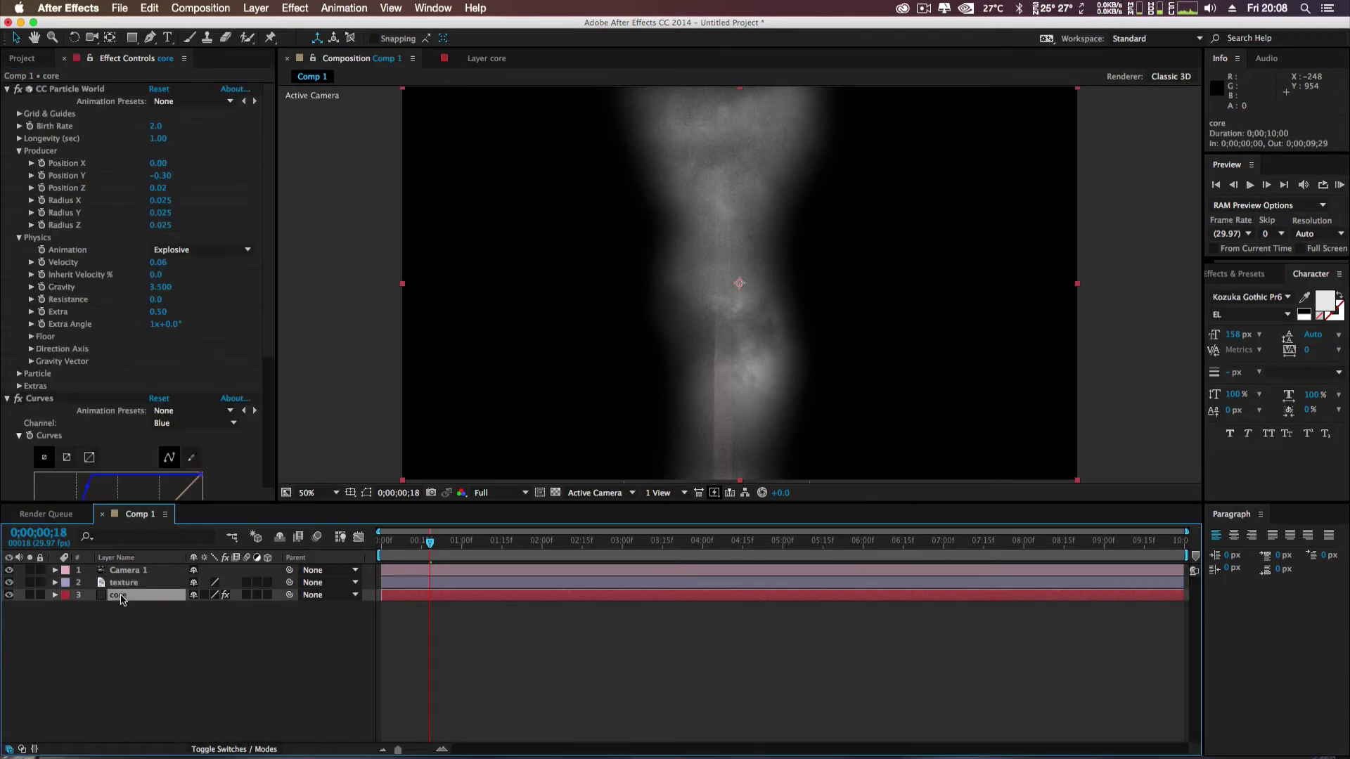
pyautogui.click(296, 8)
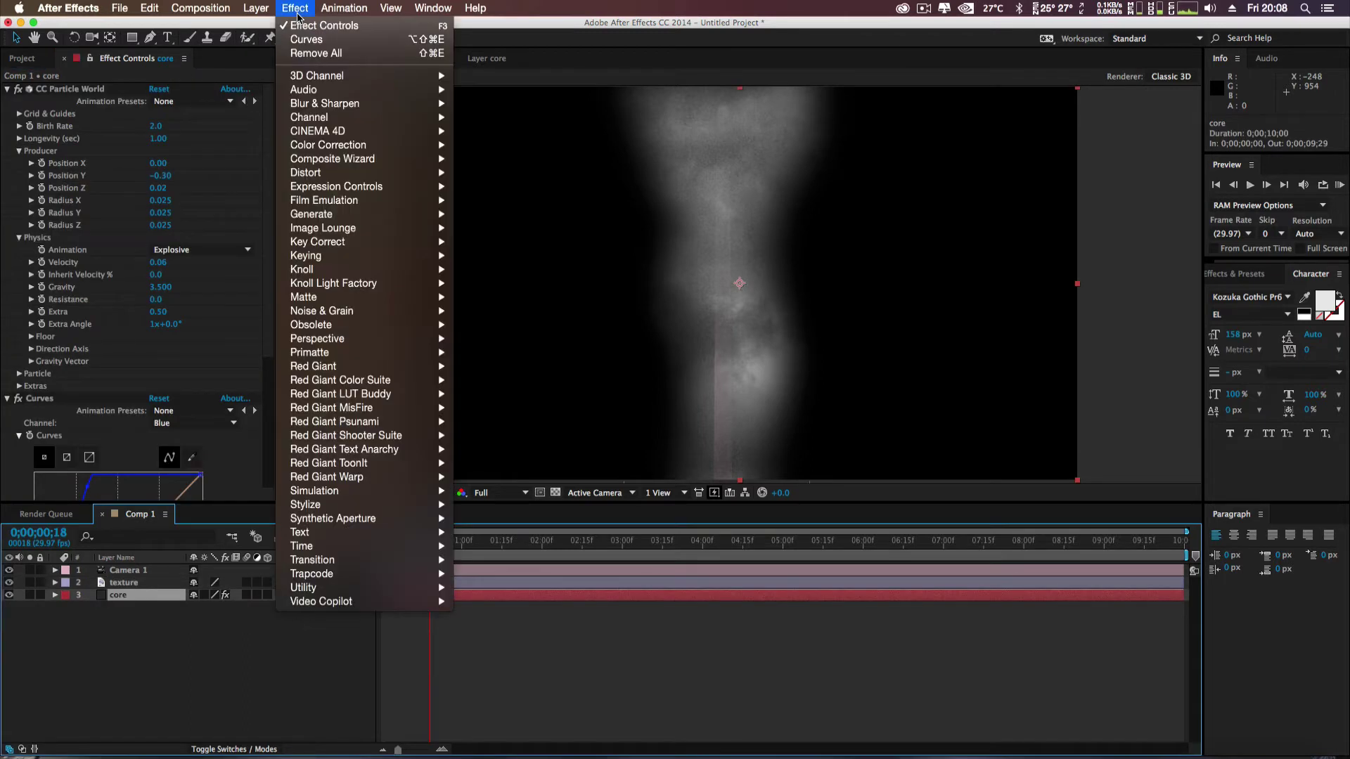
pyautogui.moveTo(359, 233)
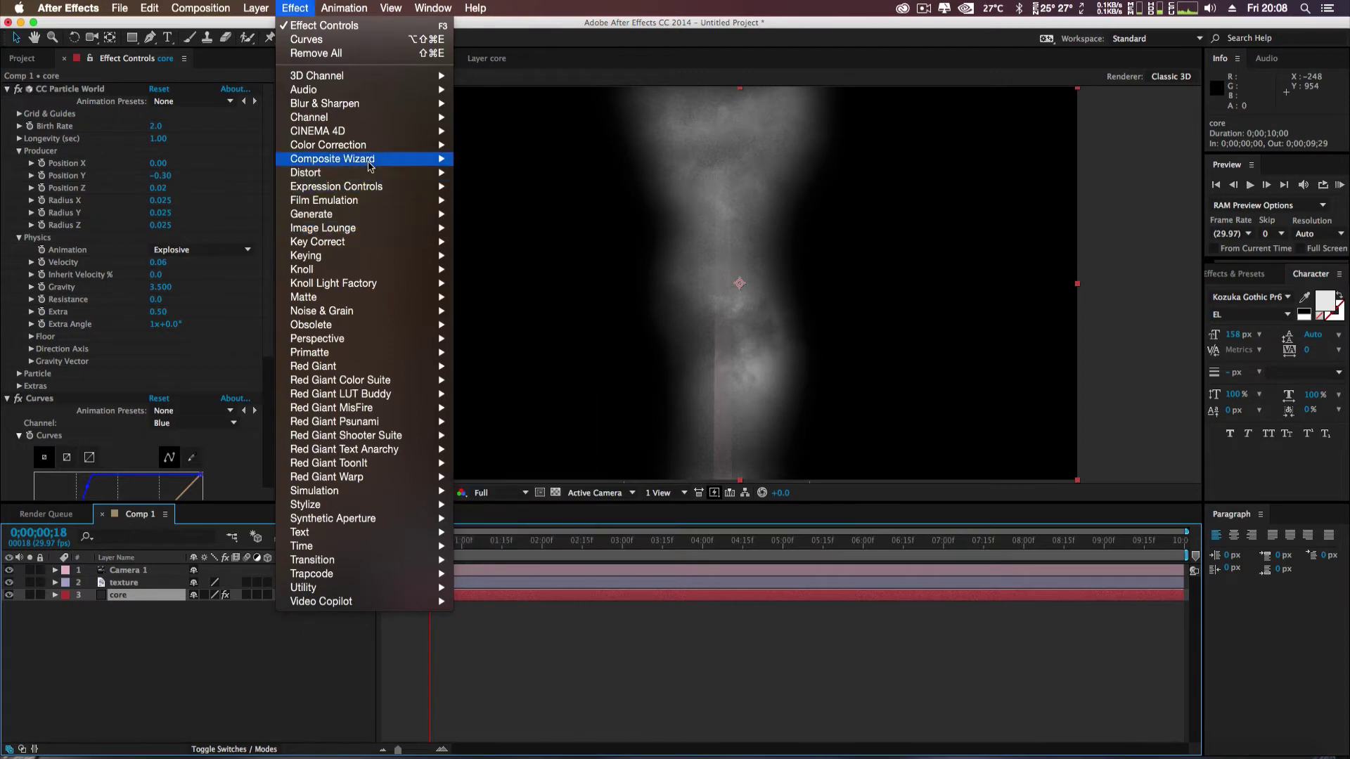
pyautogui.moveTo(365, 178)
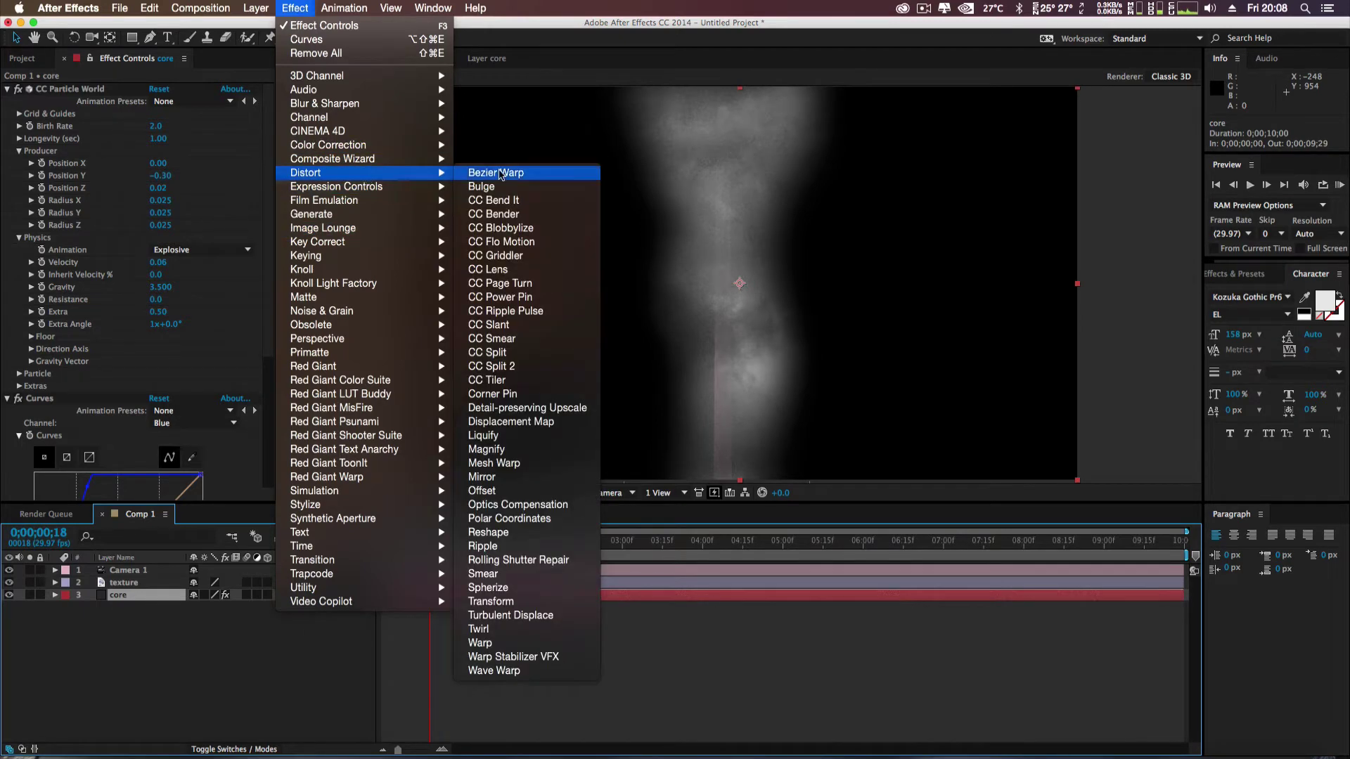
pyautogui.click(516, 616)
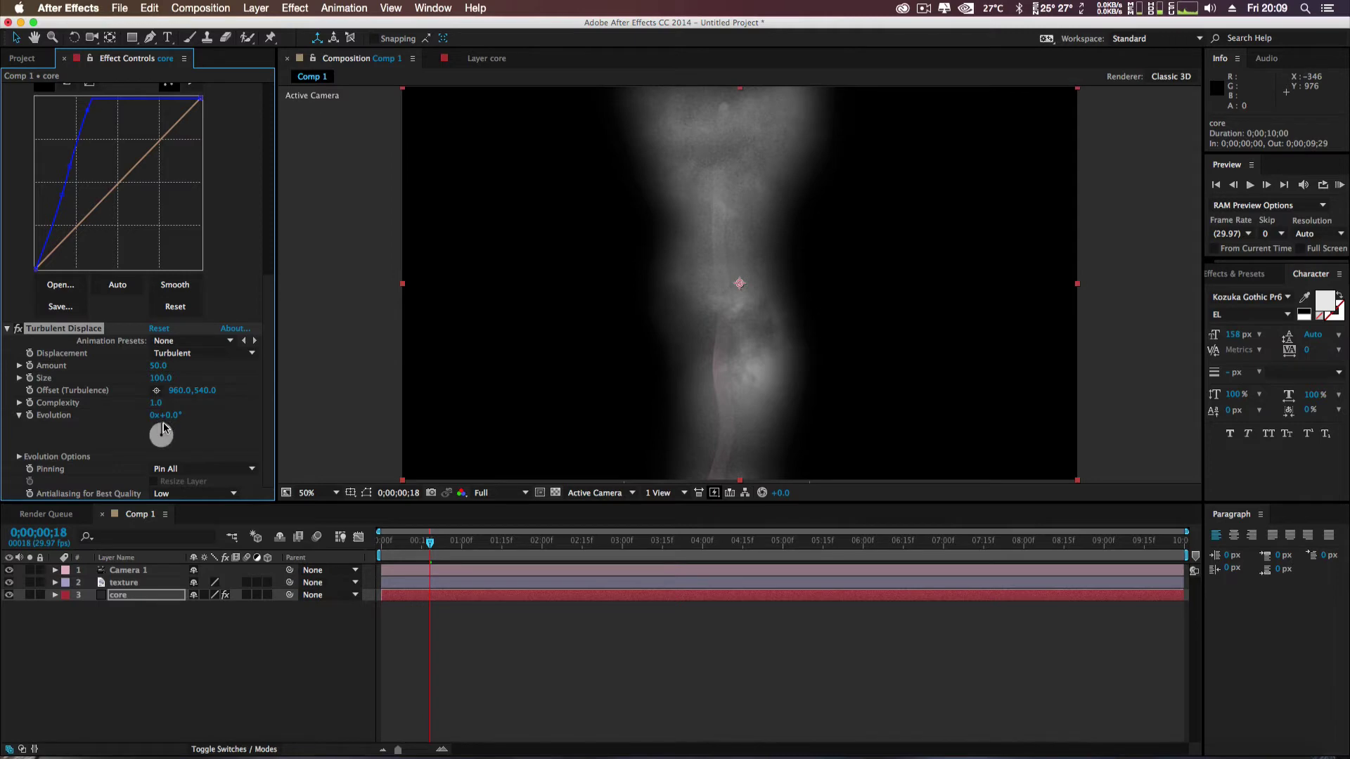
pyautogui.moveTo(162, 431)
pyautogui.mouseDown()
pyautogui.moveTo(154, 441)
pyautogui.moveTo(145, 416)
pyautogui.moveTo(144, 443)
pyautogui.mouseUp()
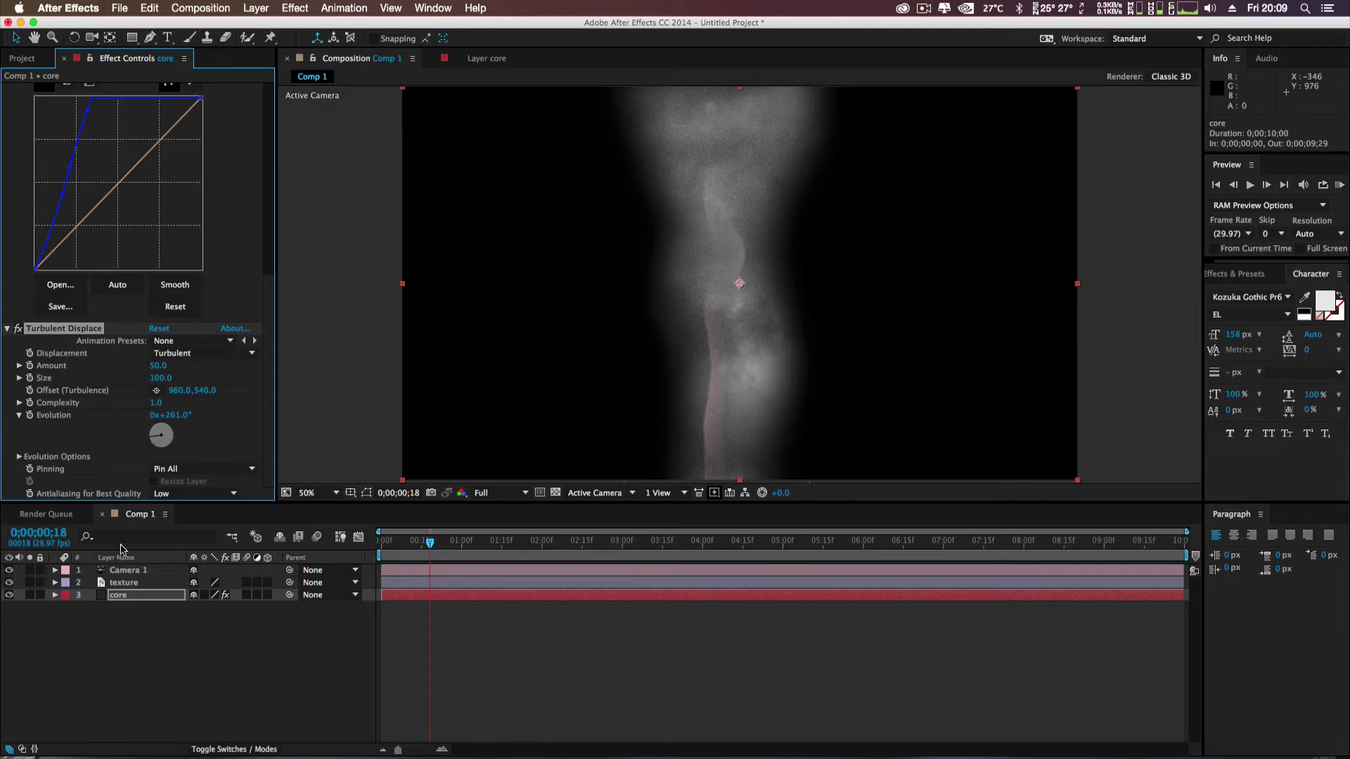
# - Apply the Turbulent Displace effect to the texture layer and set its Evolution to 25°
pyautogui.click(121, 583)
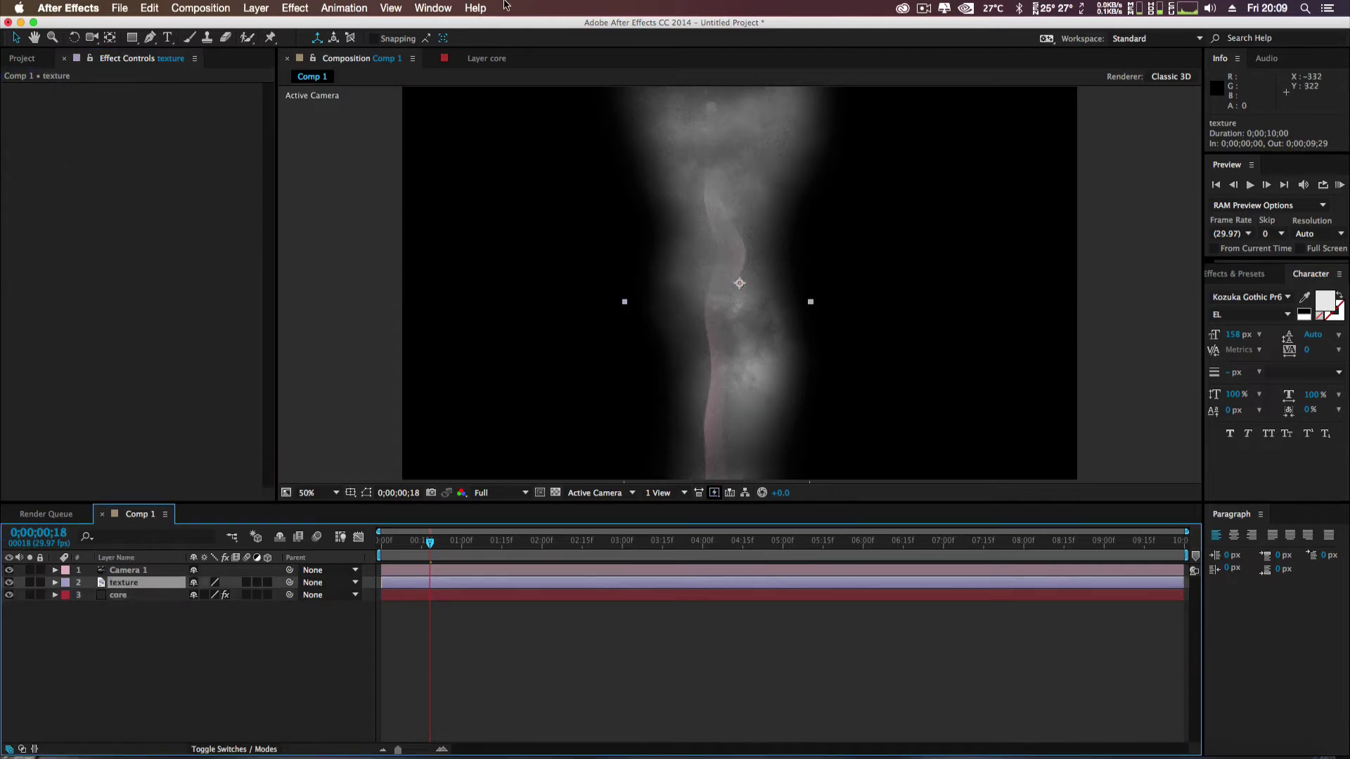
pyautogui.click(287, 12)
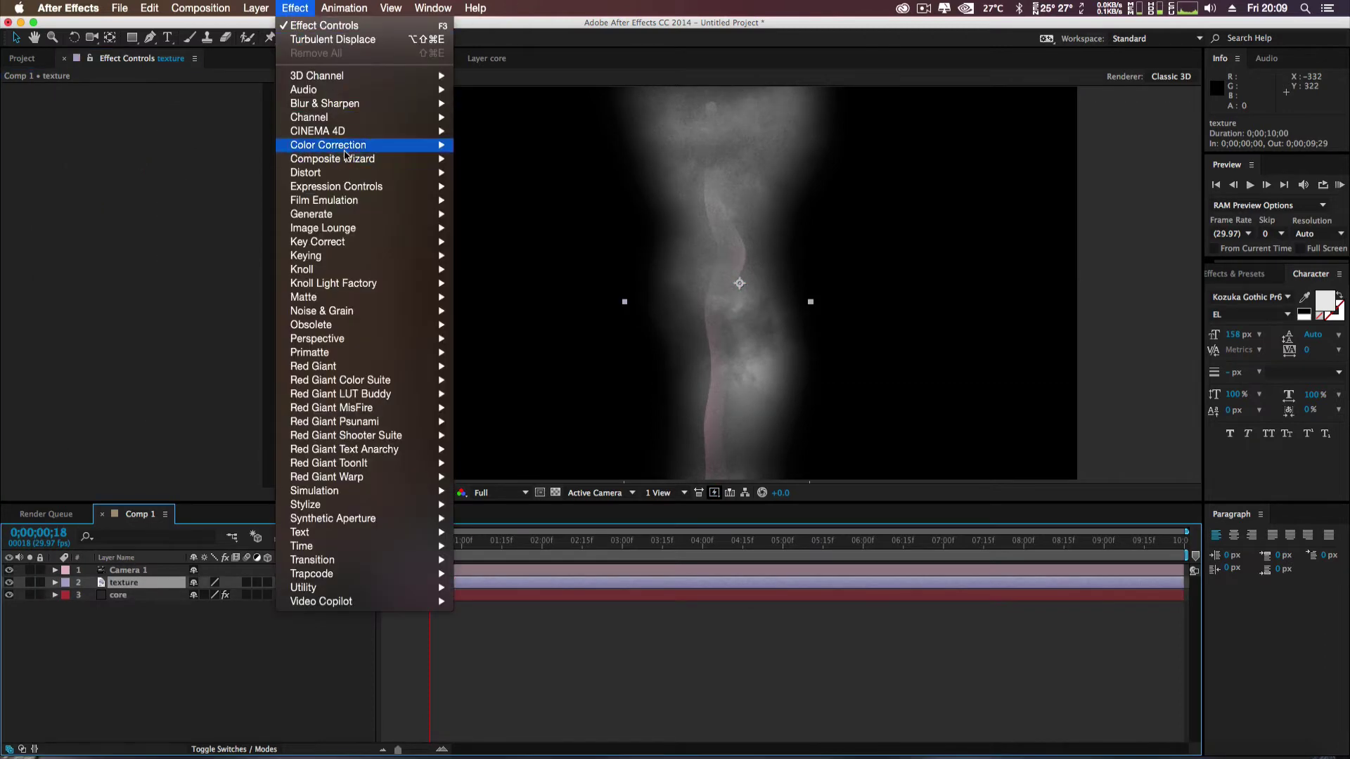
pyautogui.moveTo(380, 151)
pyautogui.moveTo(396, 178)
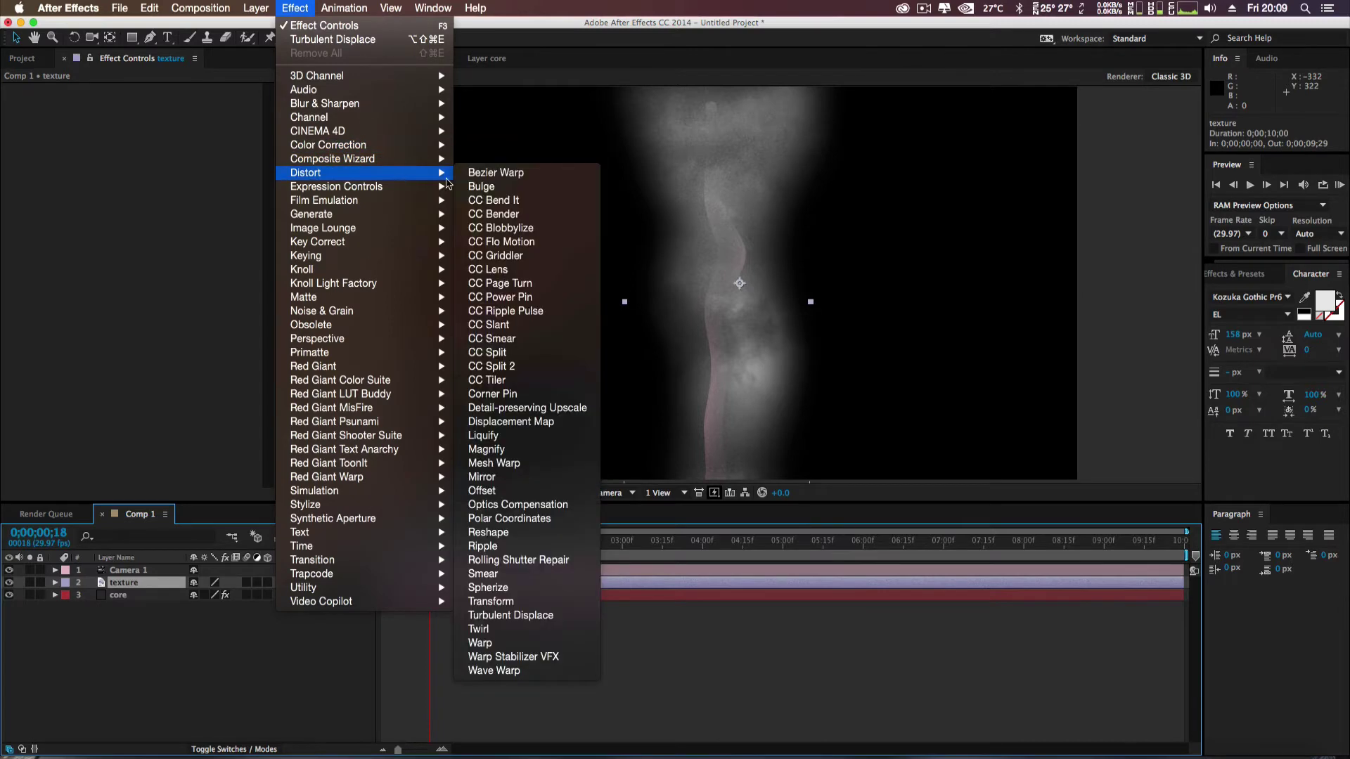
pyautogui.click(524, 618)
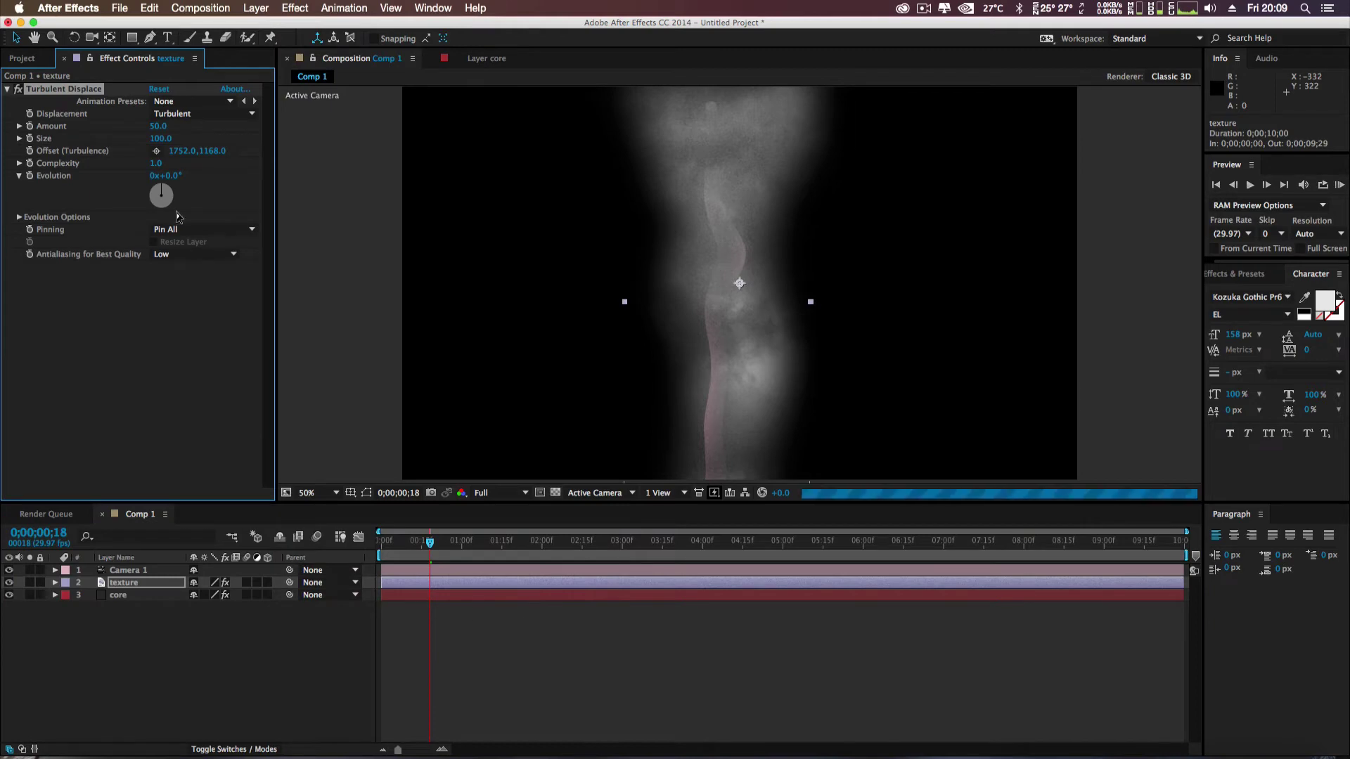
pyautogui.moveTo(162, 197); pyautogui.dragTo(166, 187)
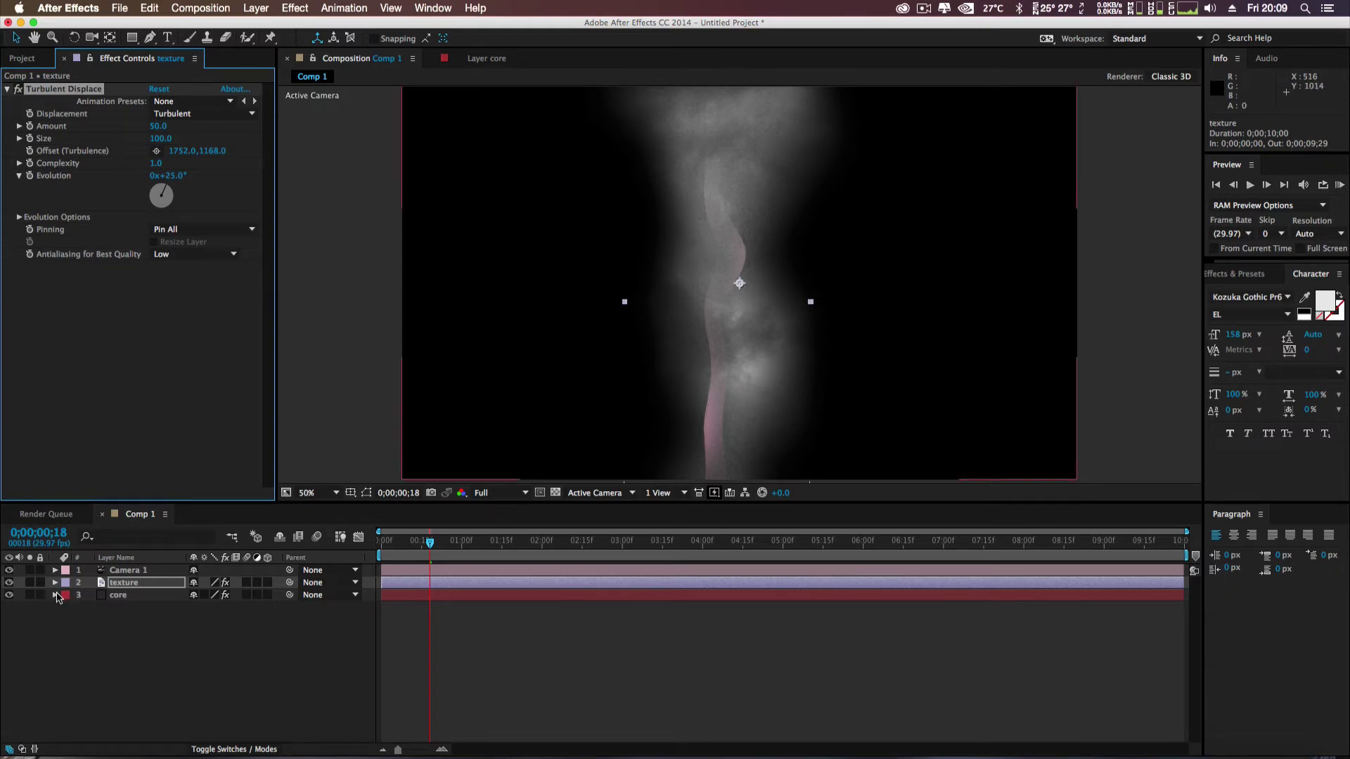
# - Lower the core layer's opacity to about 5%, then collapse its properties
pyautogui.click(120, 596)
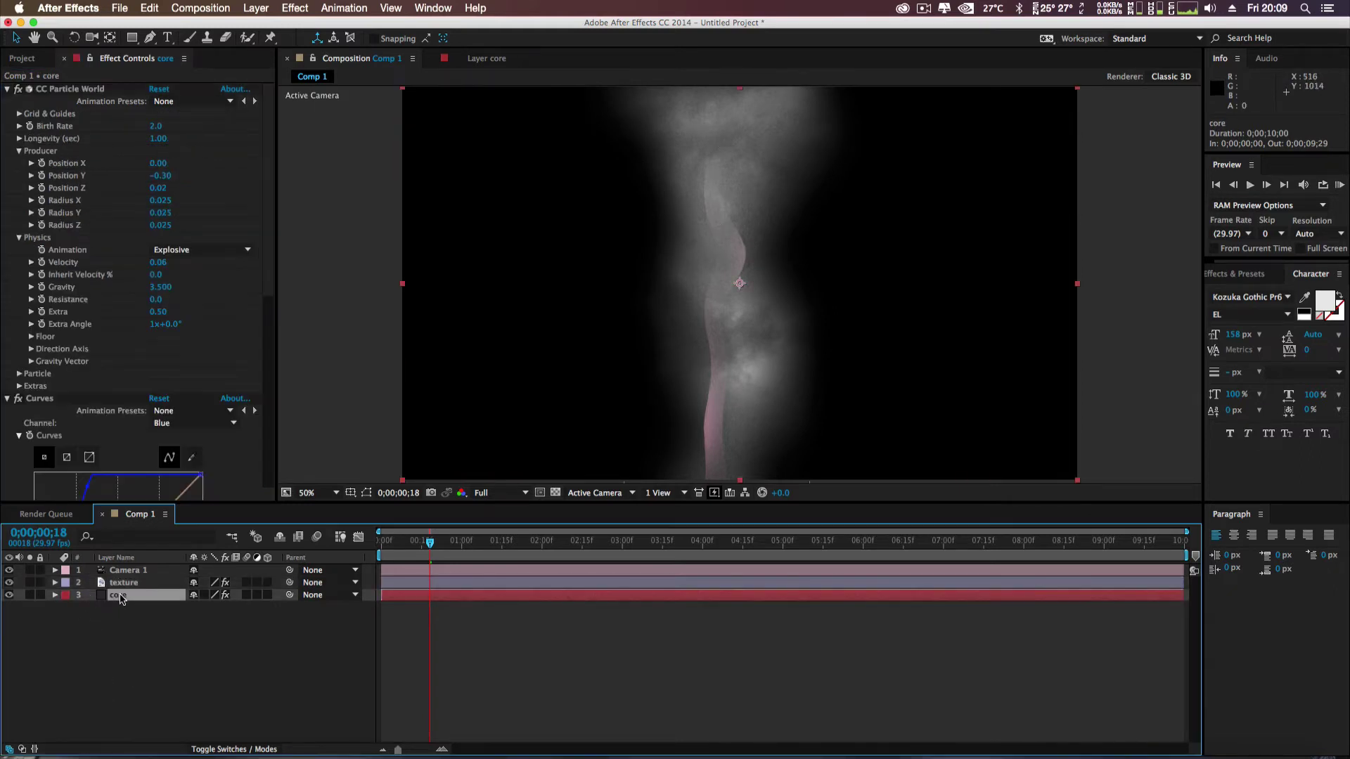
pyautogui.press('End')
pyautogui.click(55, 596)
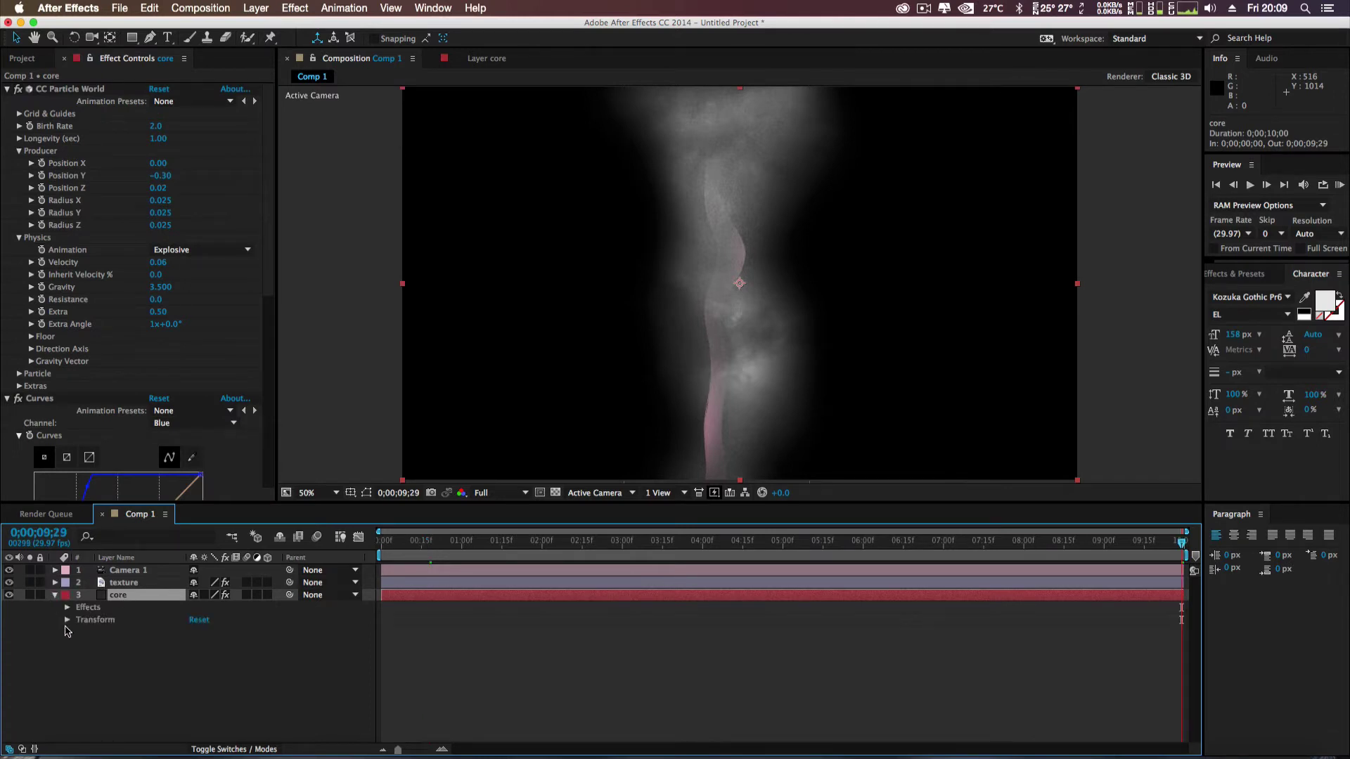
pyautogui.click(66, 629)
pyautogui.click(67, 620)
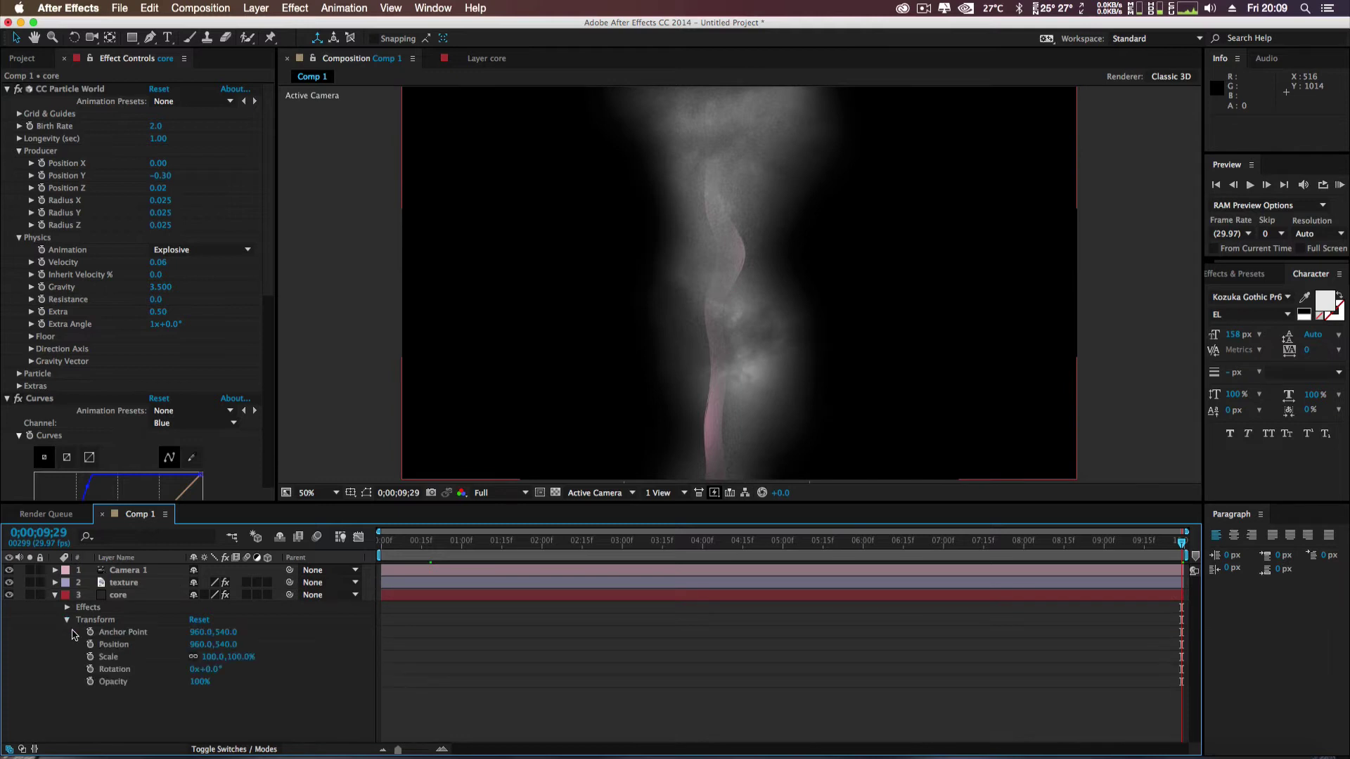
pyautogui.moveTo(200, 683); pyautogui.dragTo(156, 672)
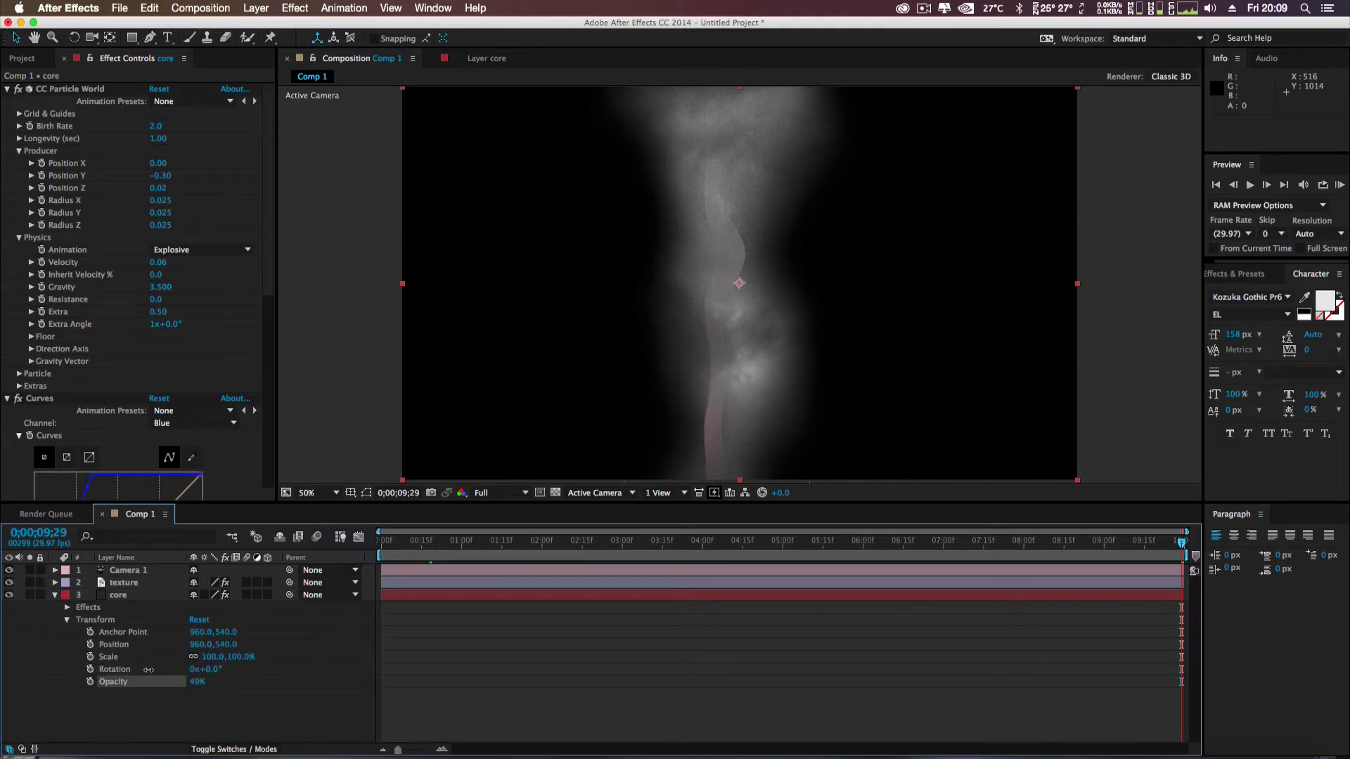
pyautogui.click(198, 683)
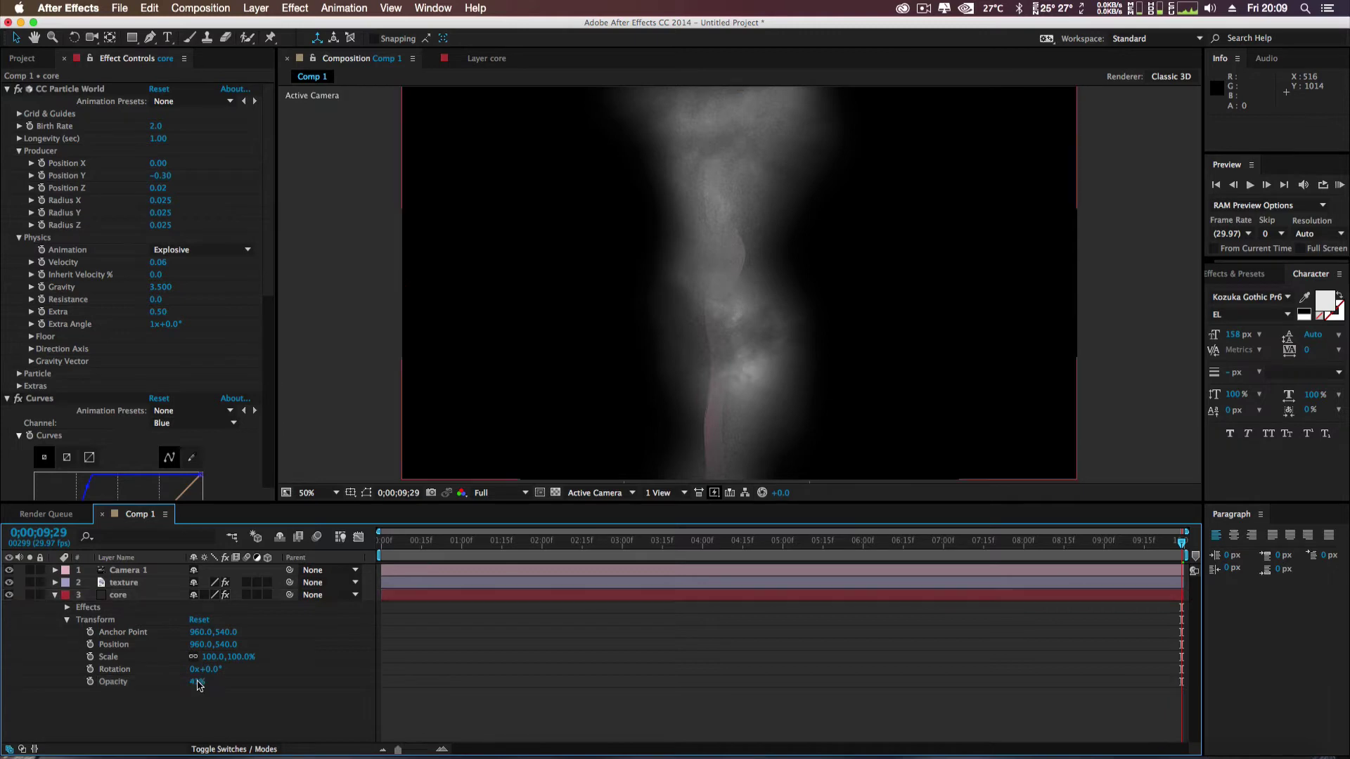
pyautogui.click(198, 688)
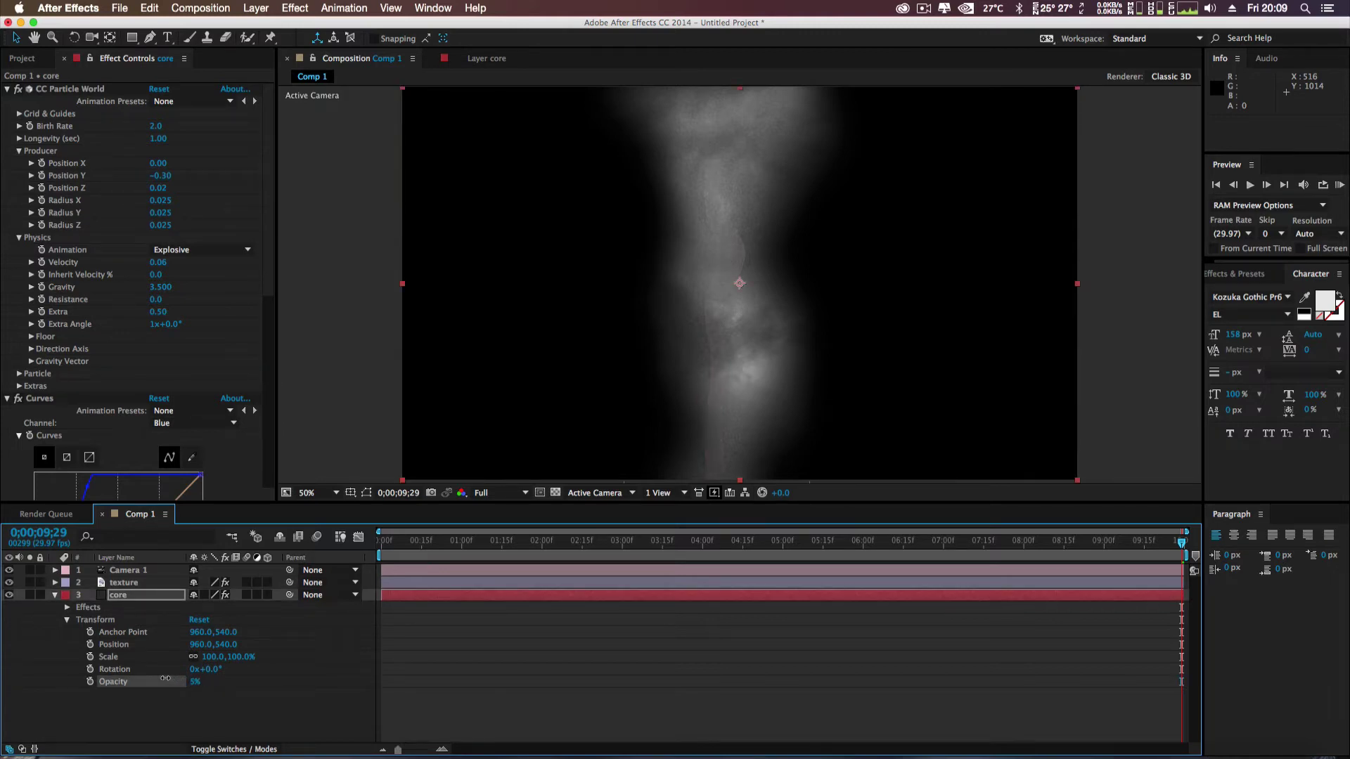
pyautogui.click(54, 595)
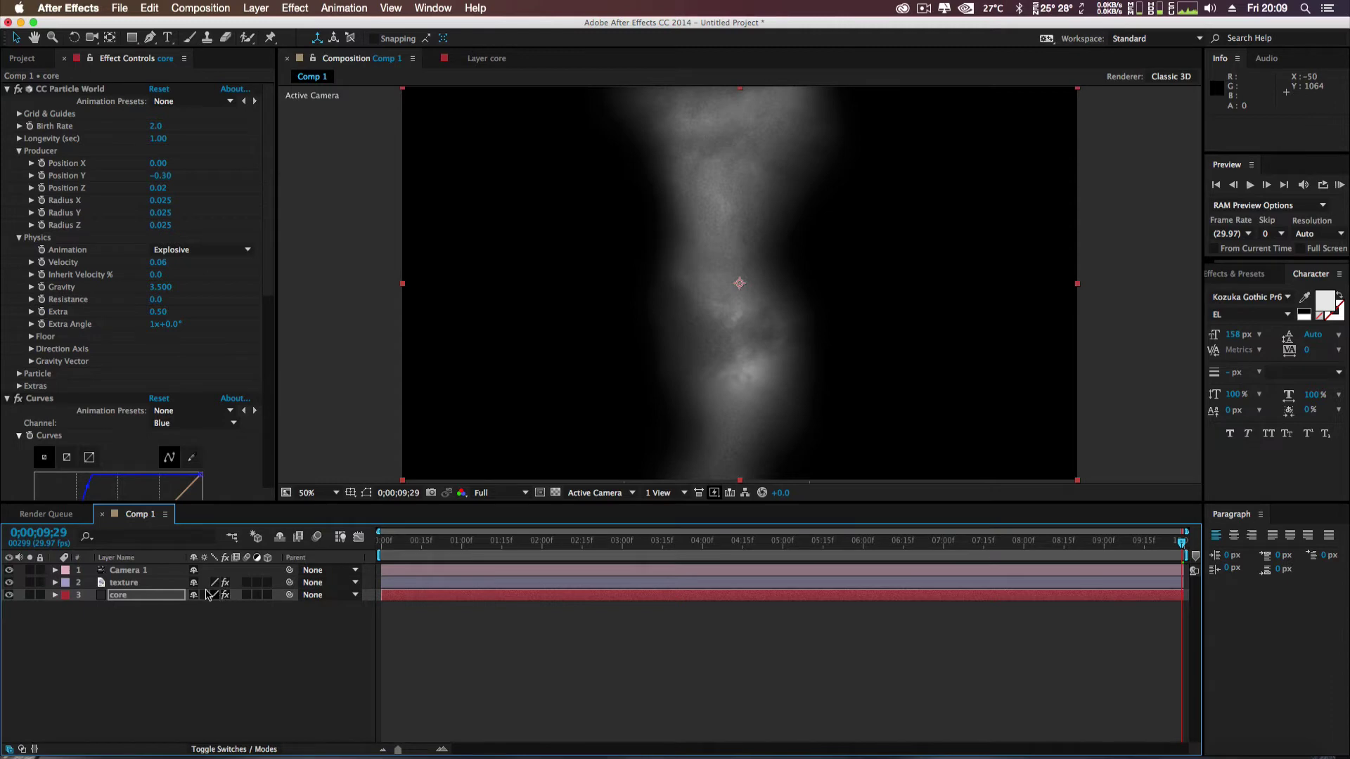
# - Reduce the Turbulent Displace Evolution on the texture layer to 4°
pyautogui.click(135, 587)
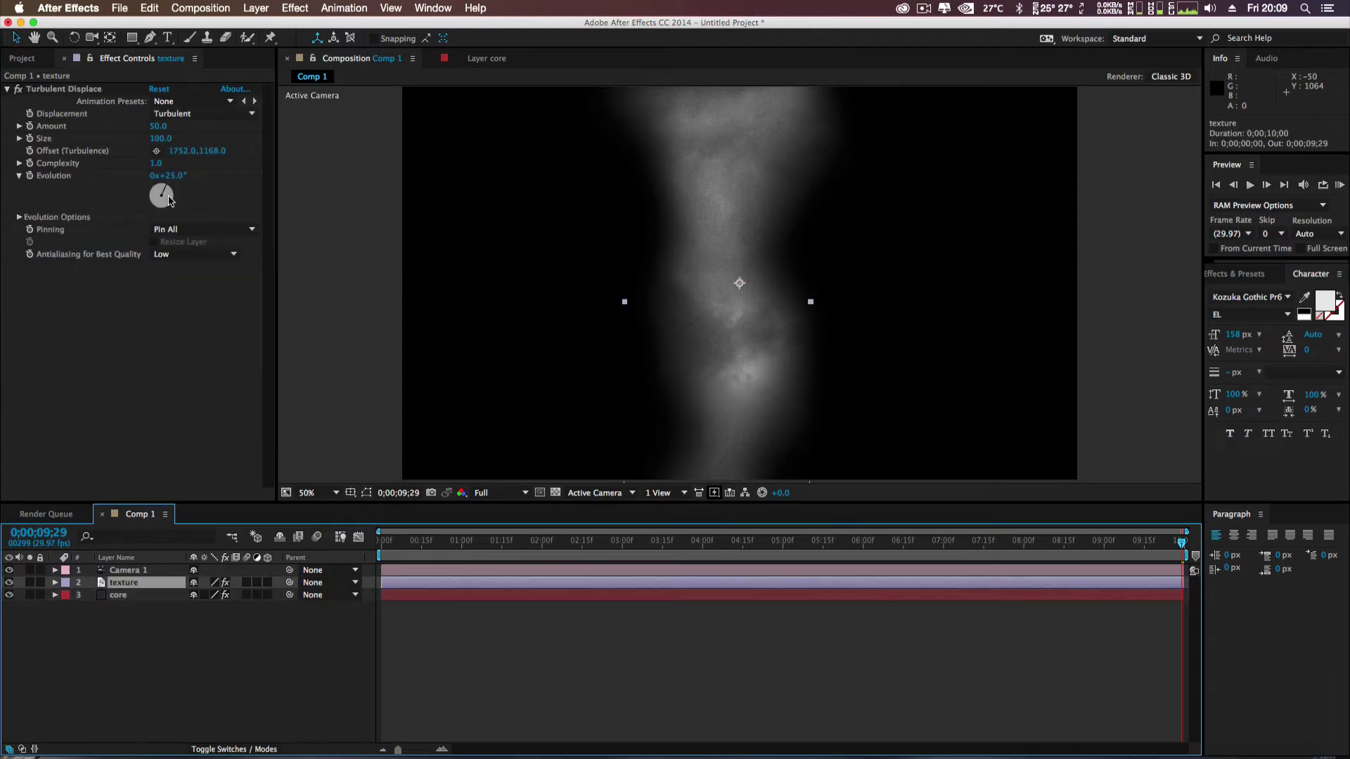
pyautogui.moveTo(169, 233); pyautogui.dragTo(162, 187)
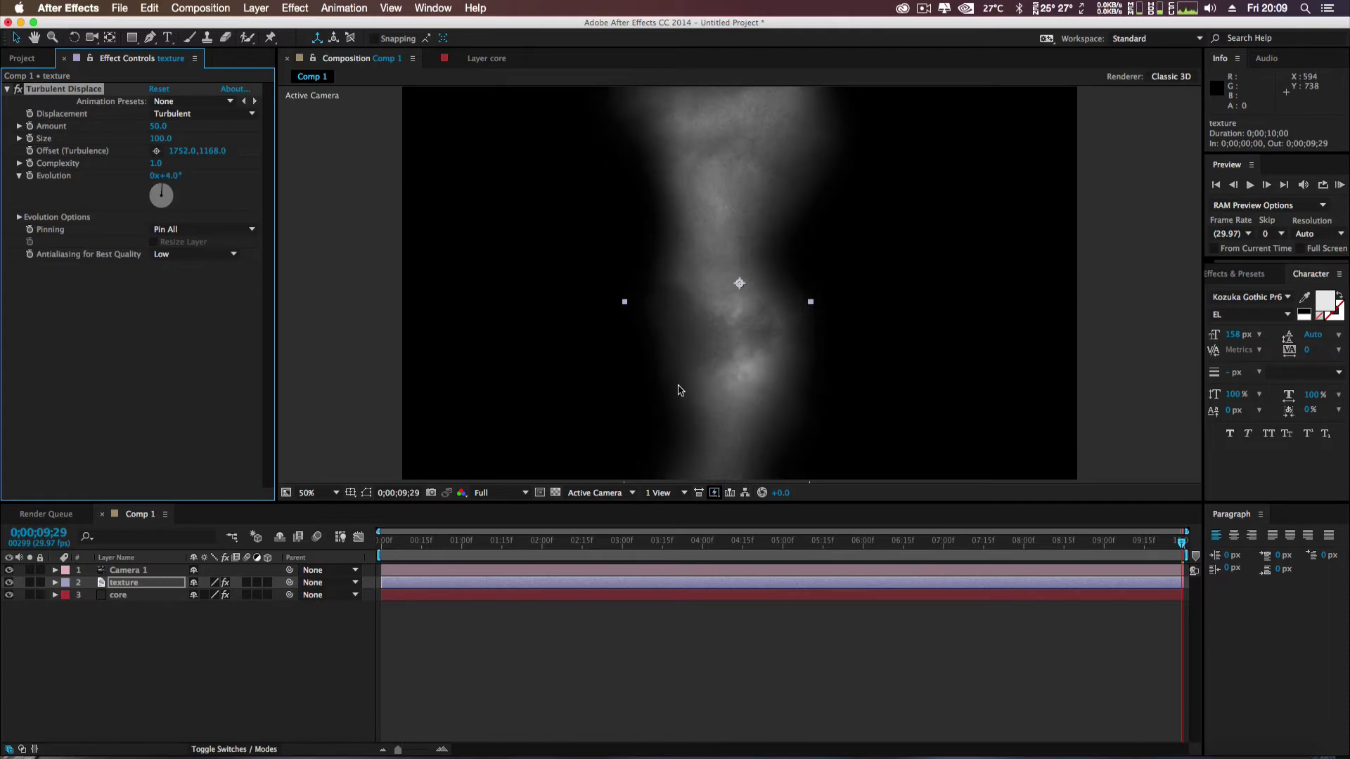
pyautogui.press('.')
pyautogui.press(',')
pyautogui.press(',')
pyautogui.press(',')
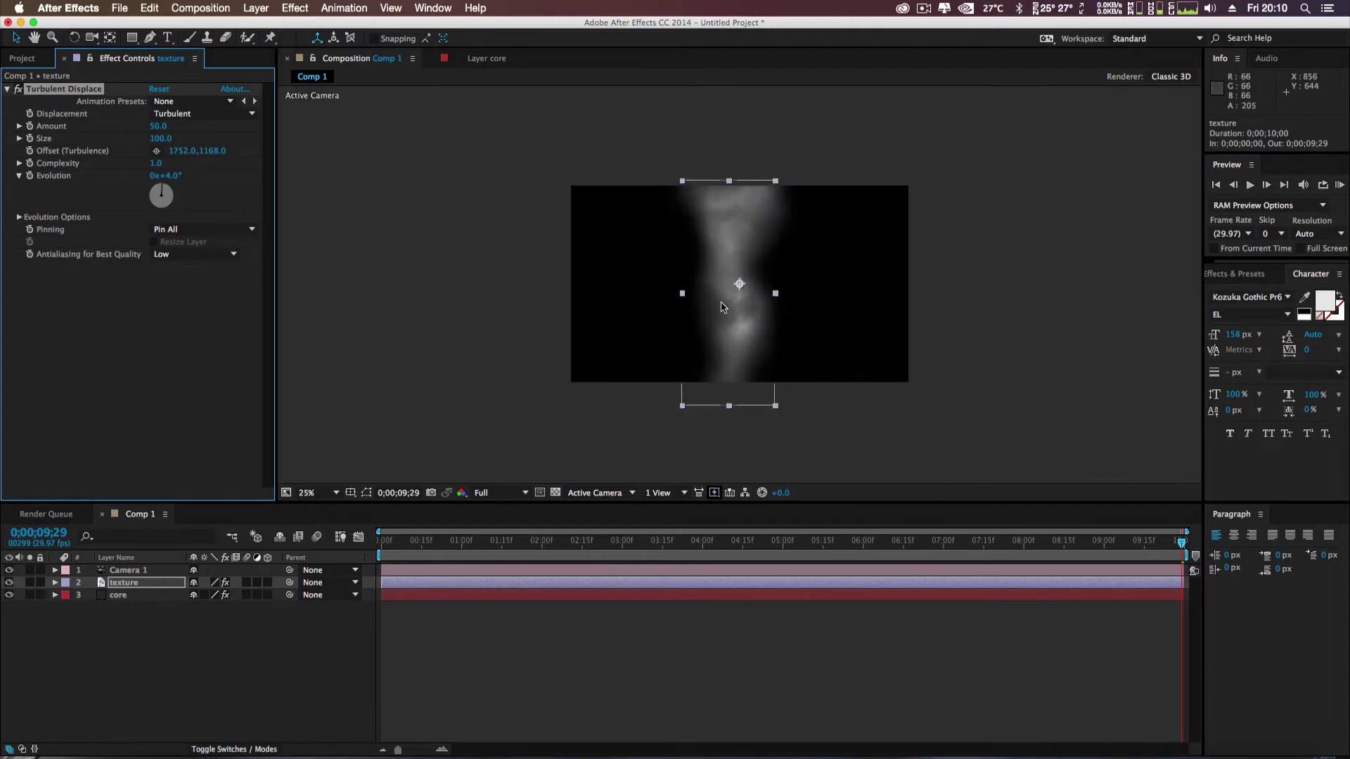
# - Pre-compose the texture and core layers into a new composition named twister, moving all attributes into it
pyautogui.click(122, 596)
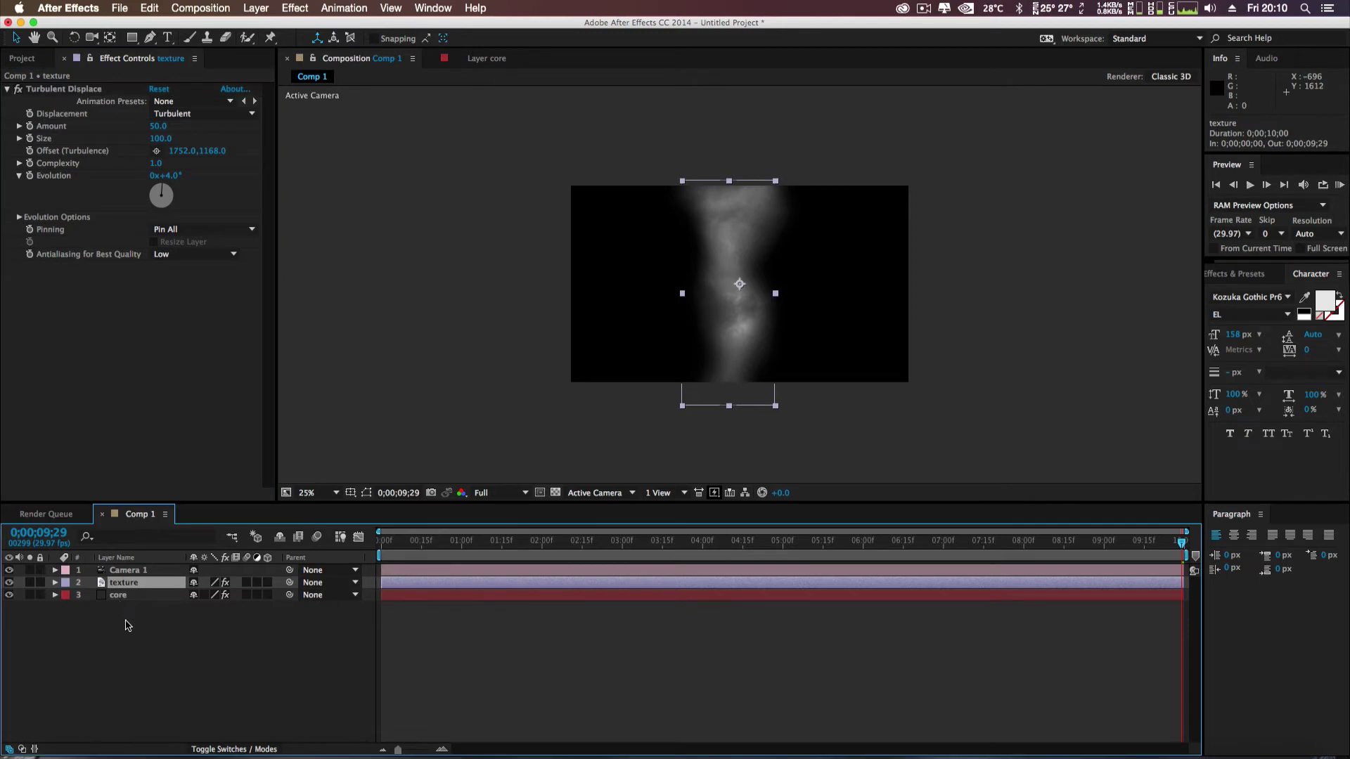
pyautogui.moveTo(127, 617); pyautogui.dragTo(134, 586)
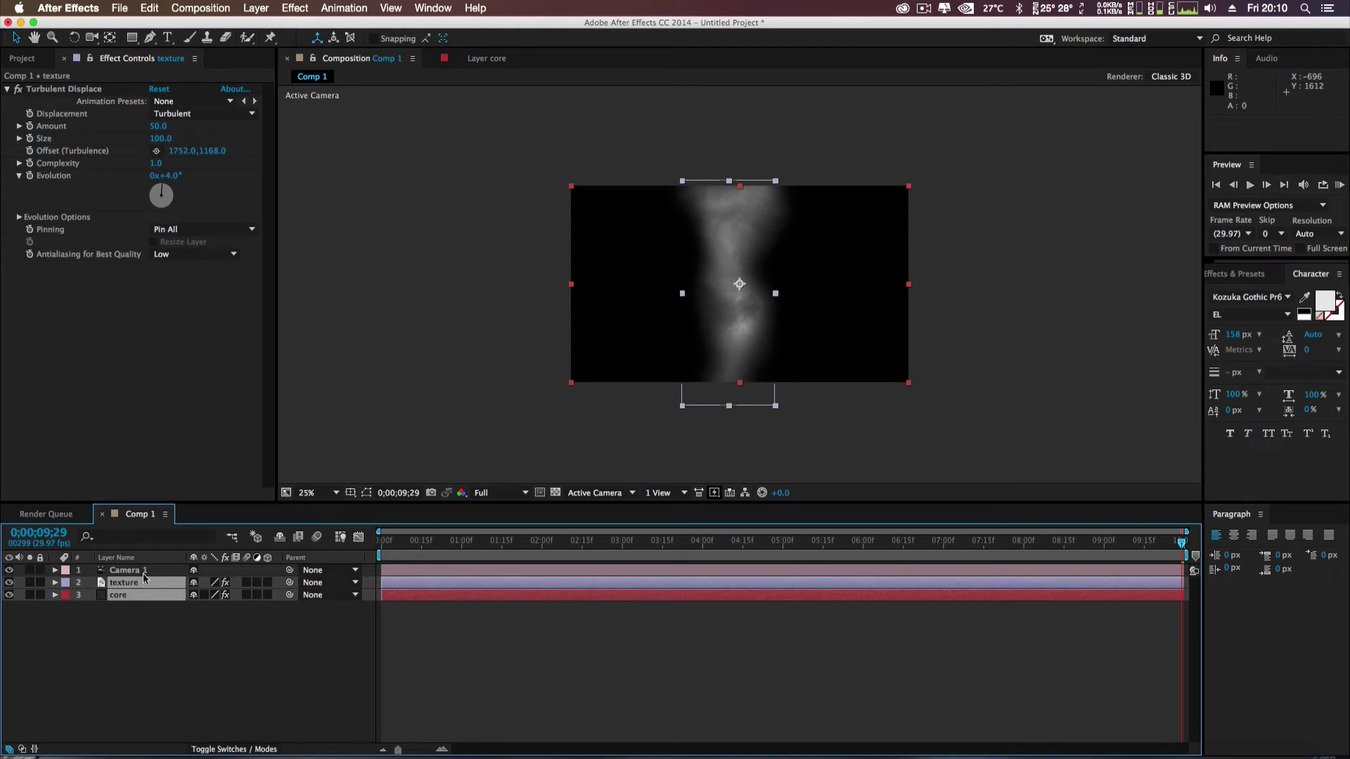
pyautogui.click(256, 7)
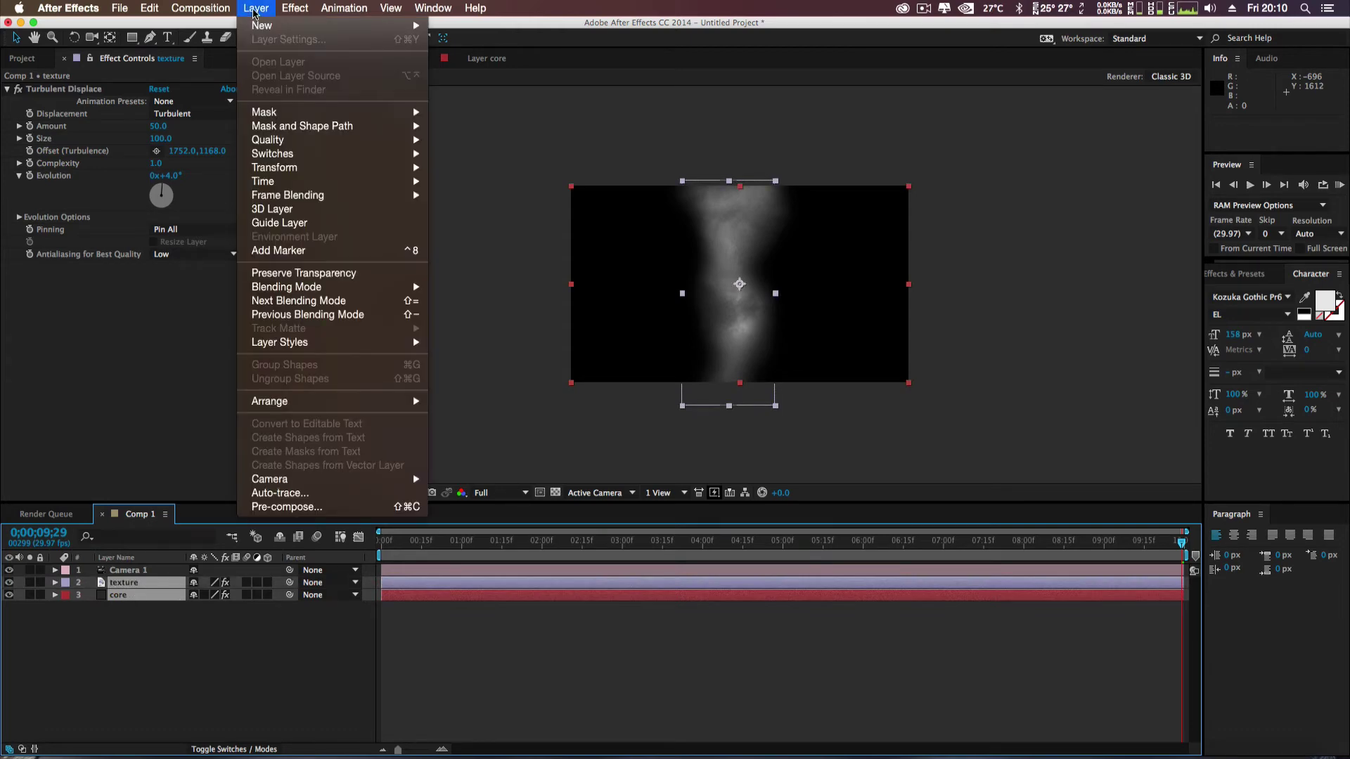
pyautogui.click(304, 512)
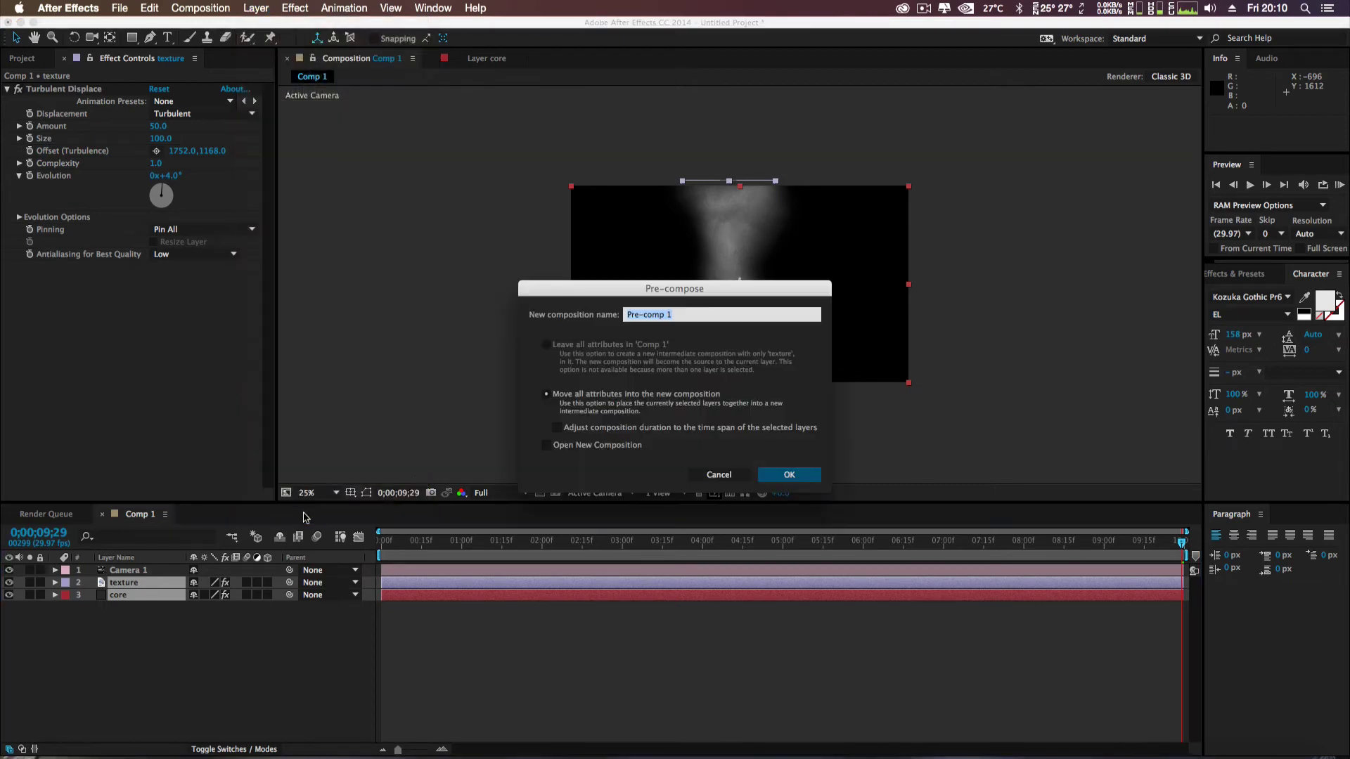
pyautogui.write('twister')
pyautogui.click(793, 475)
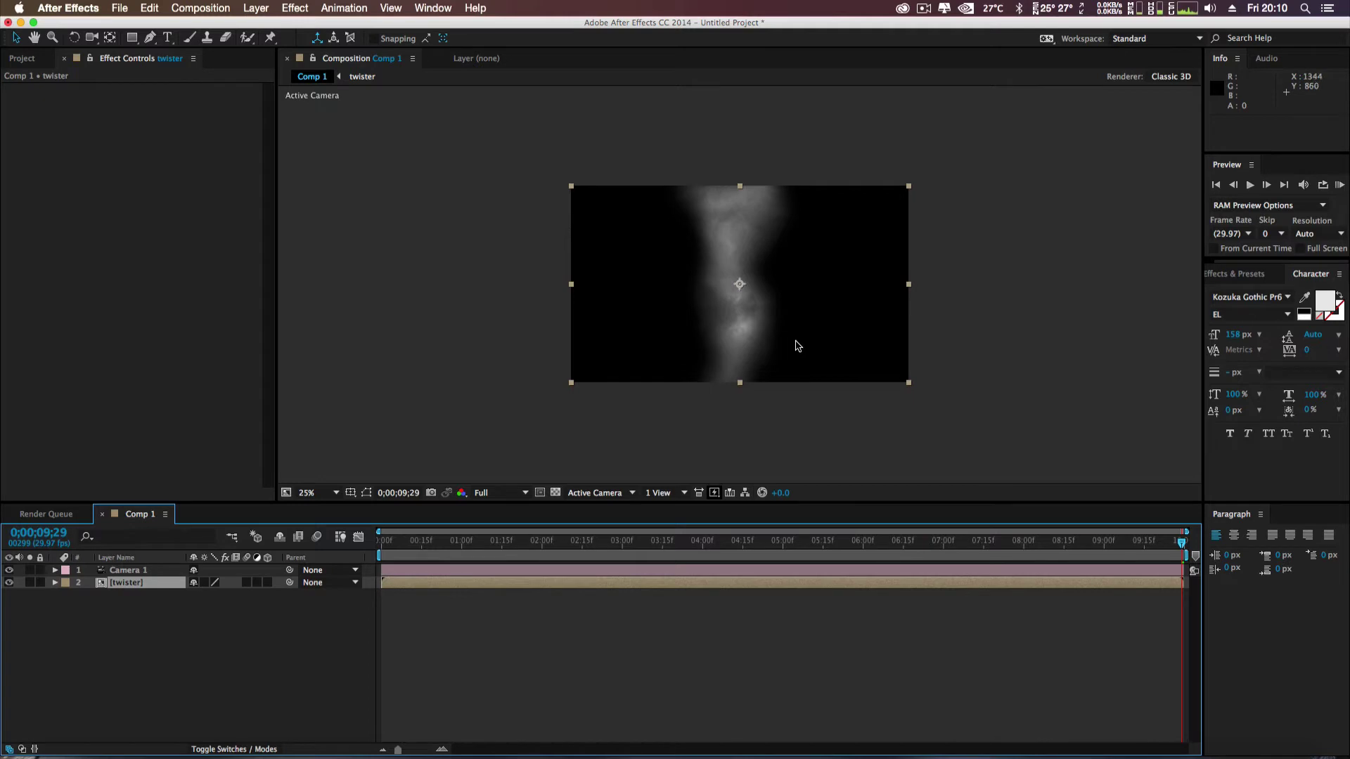
# - Move the twister layer up to about 964, 384, return to the first frame, and scale the layer to 109%
pyautogui.moveTo(798, 346); pyautogui.dragTo(793, 316)
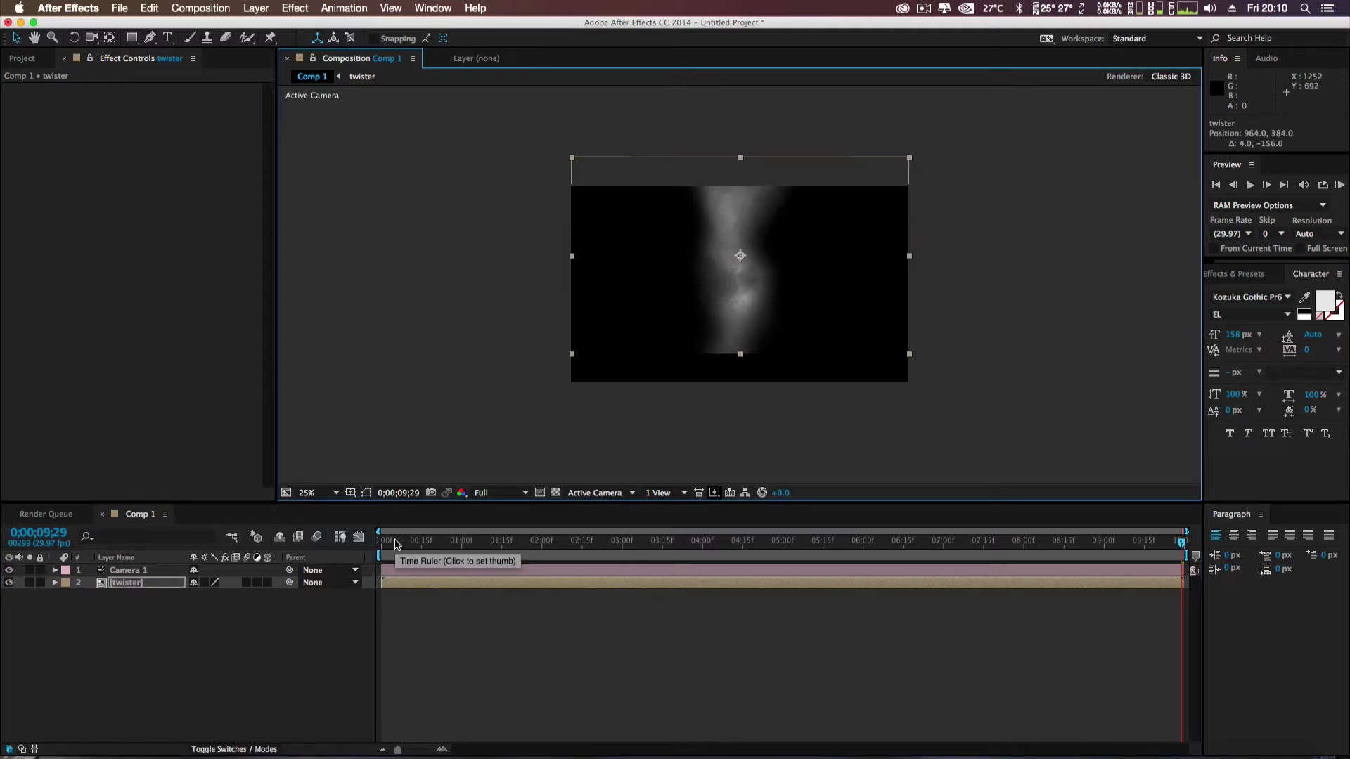
pyautogui.moveTo(399, 546); pyautogui.dragTo(381, 540)
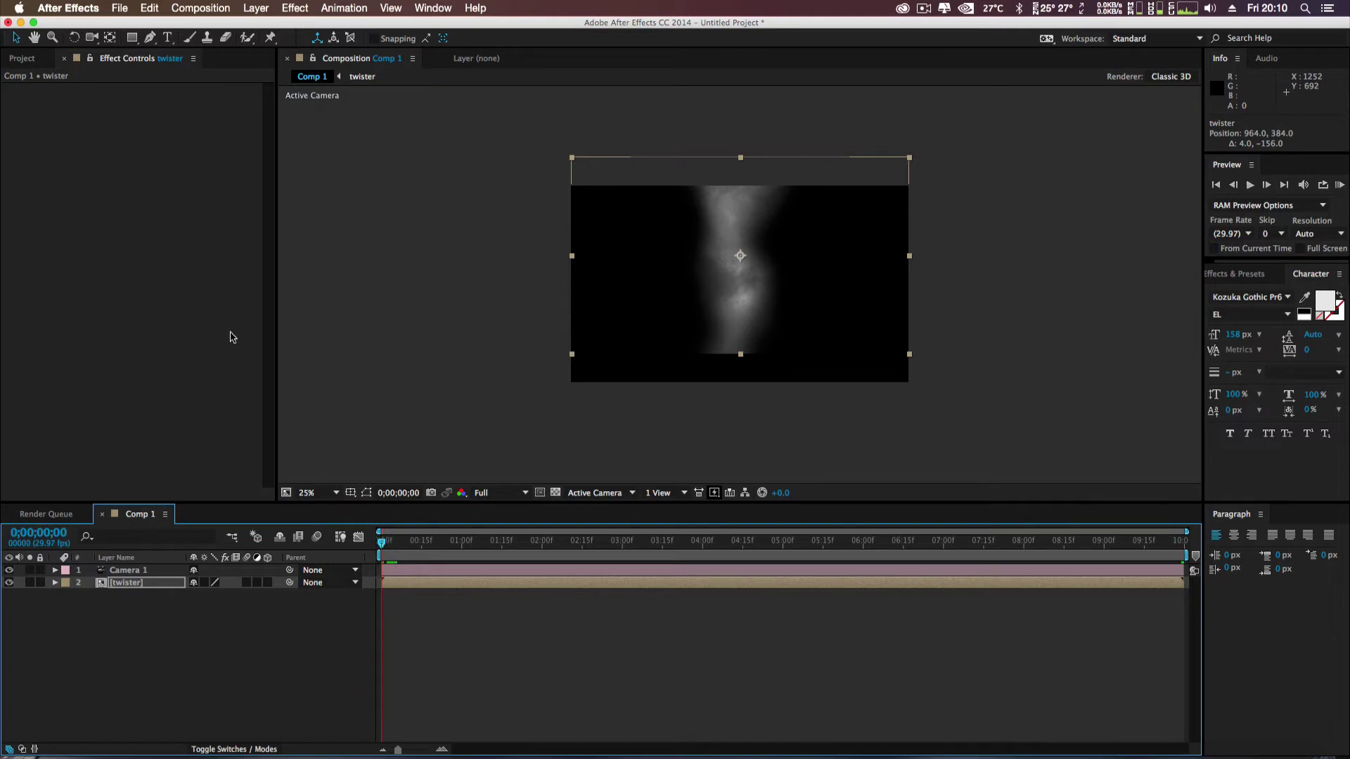
pyautogui.click(127, 588)
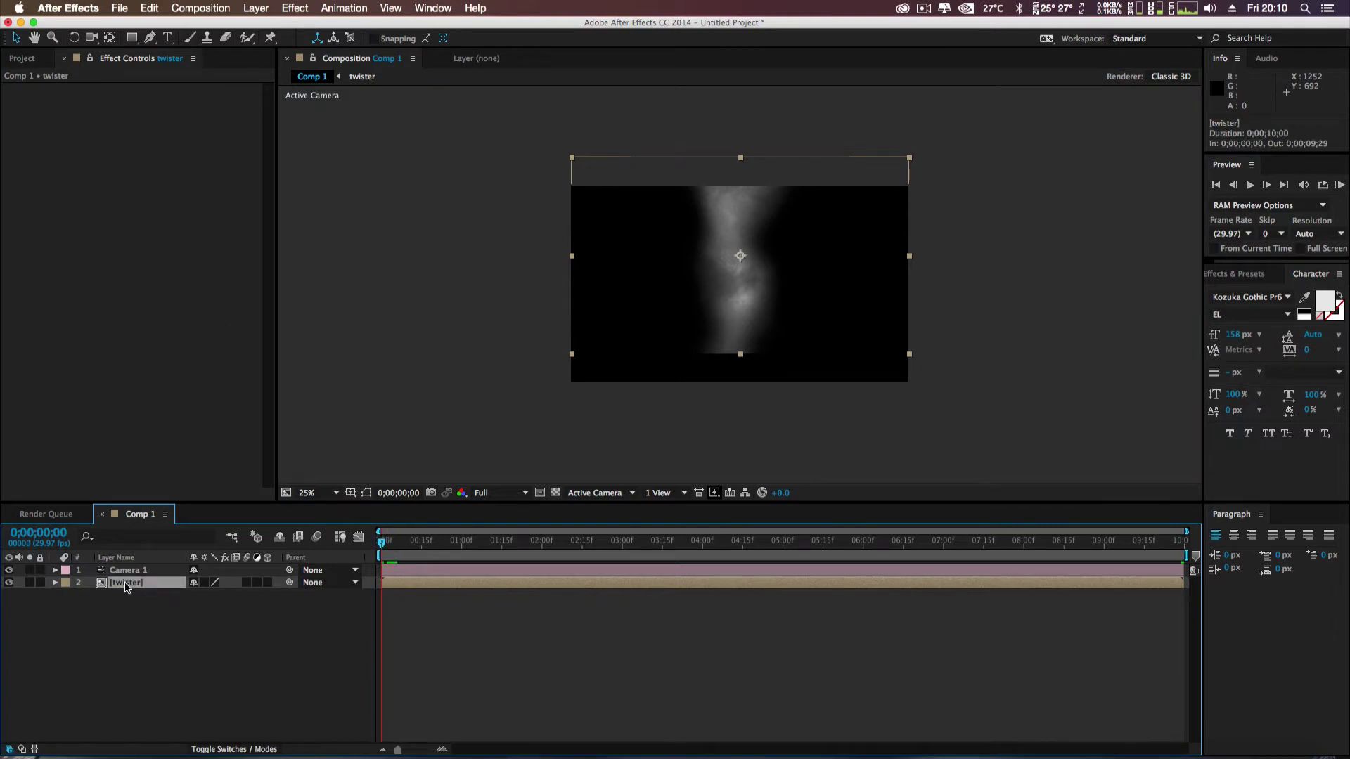
pyautogui.click(55, 590)
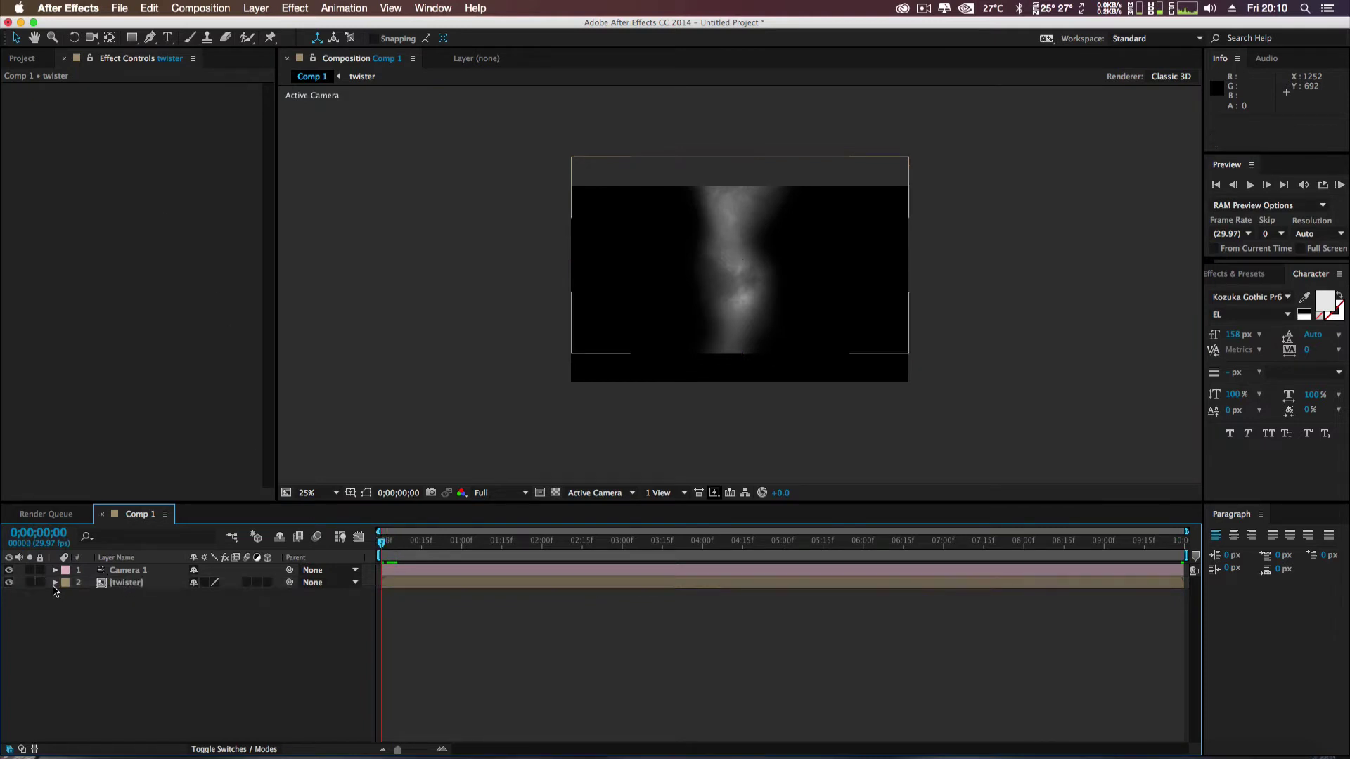
pyautogui.click(55, 583)
pyautogui.click(68, 597)
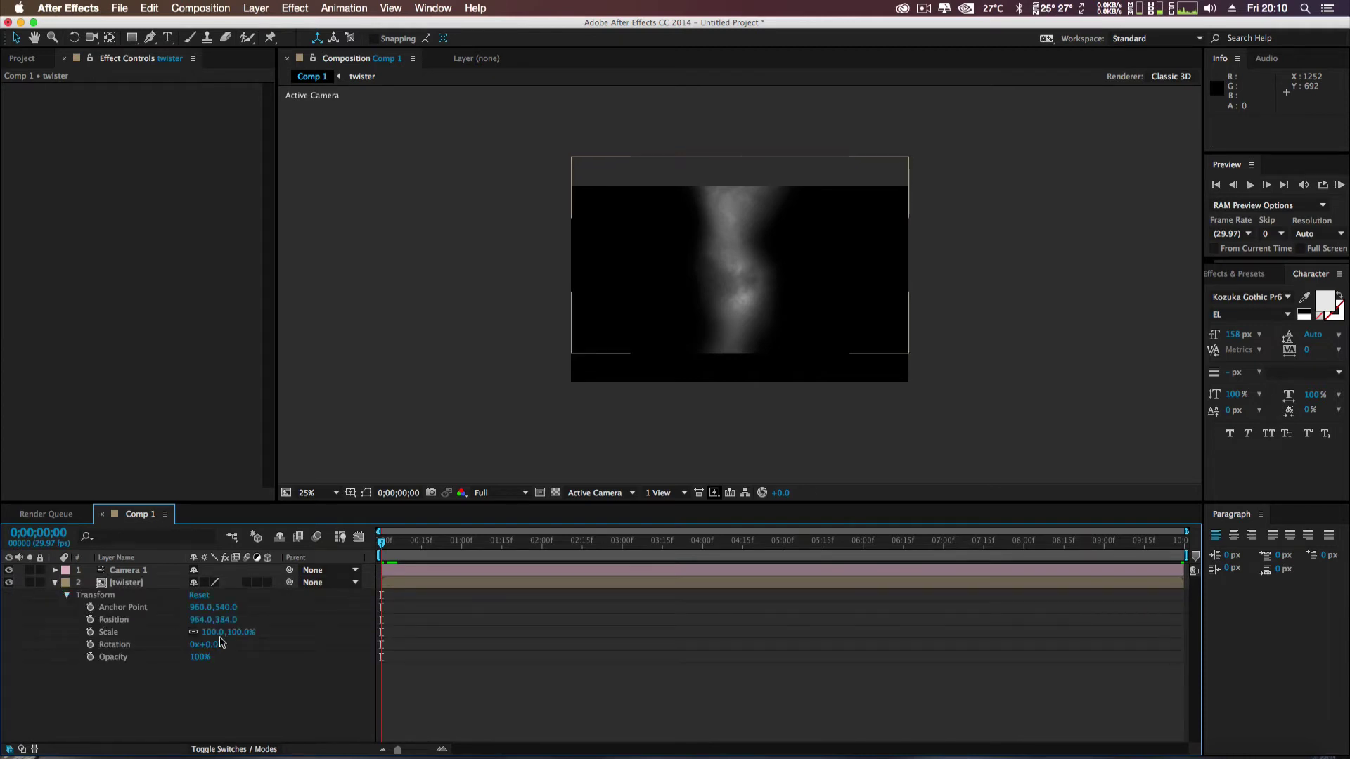
pyautogui.moveTo(235, 634); pyautogui.dragTo(240, 634)
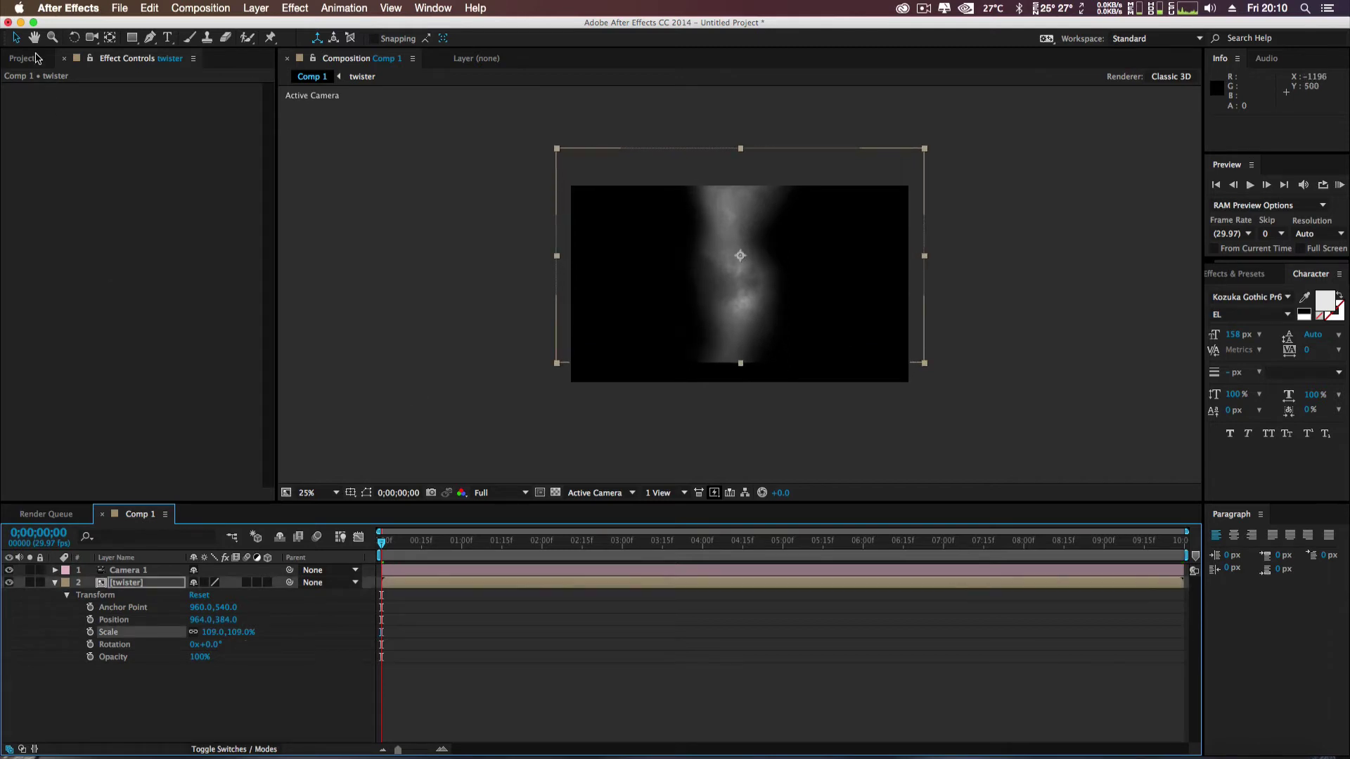
# - Import West_Texas_Hwy_302_west_of_NoTrees.jpg and add it to Comp 1 as the background layer beneath twister
pyautogui.click(23, 59)
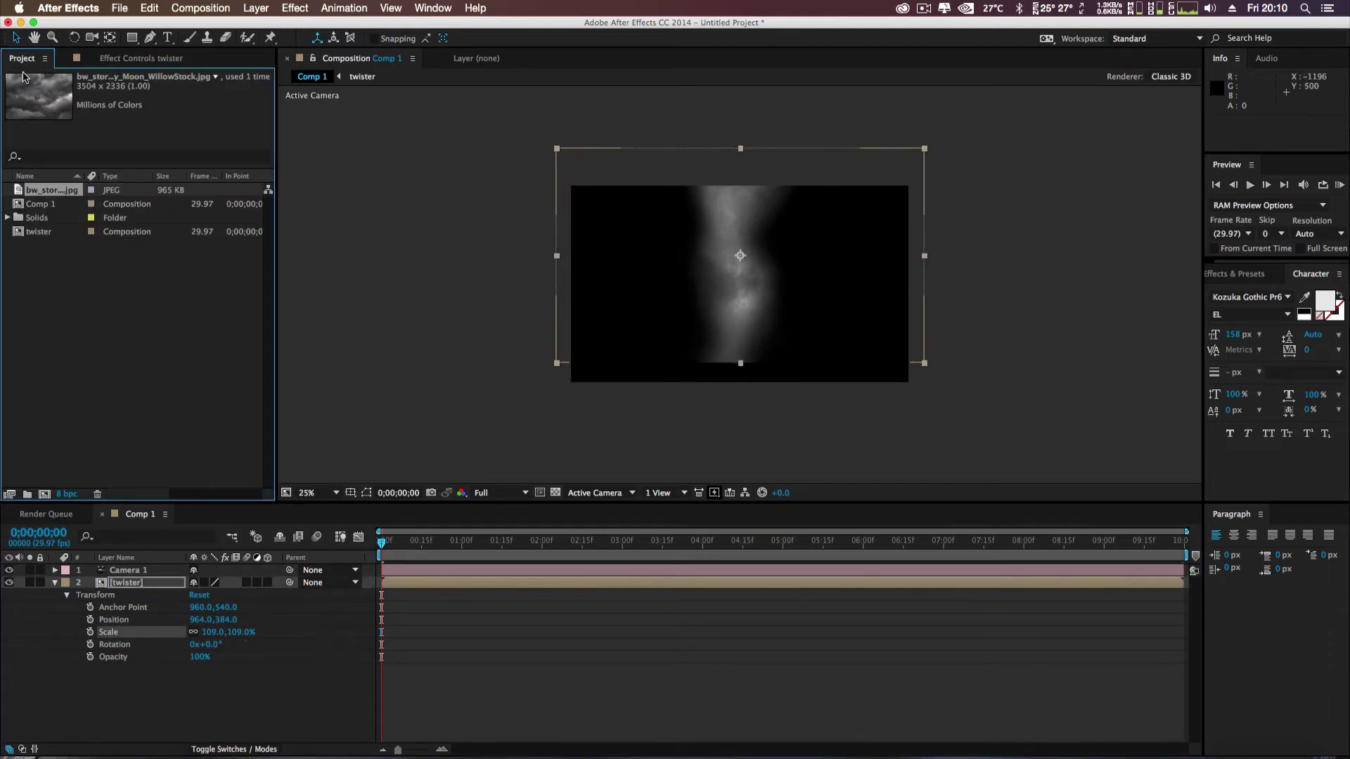
pyautogui.click(55, 583)
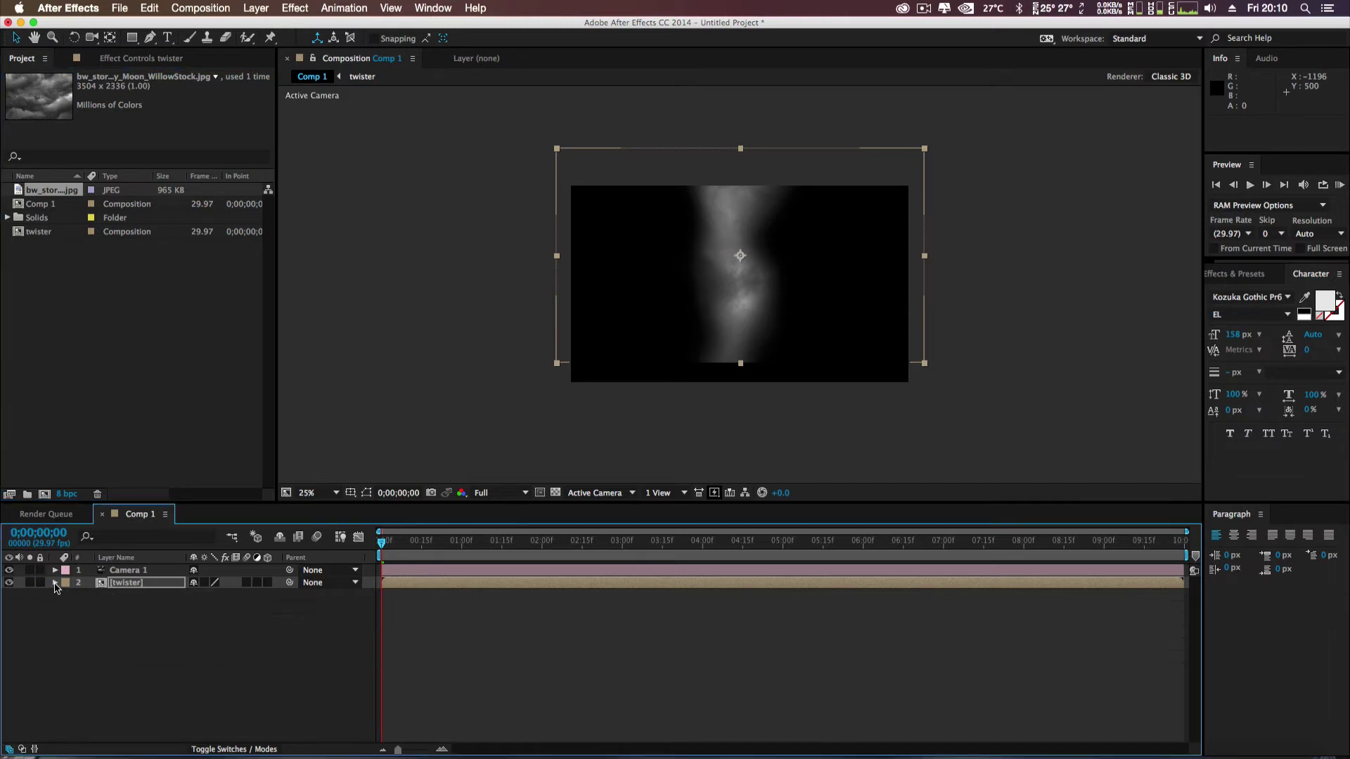
pyautogui.click(119, 8)
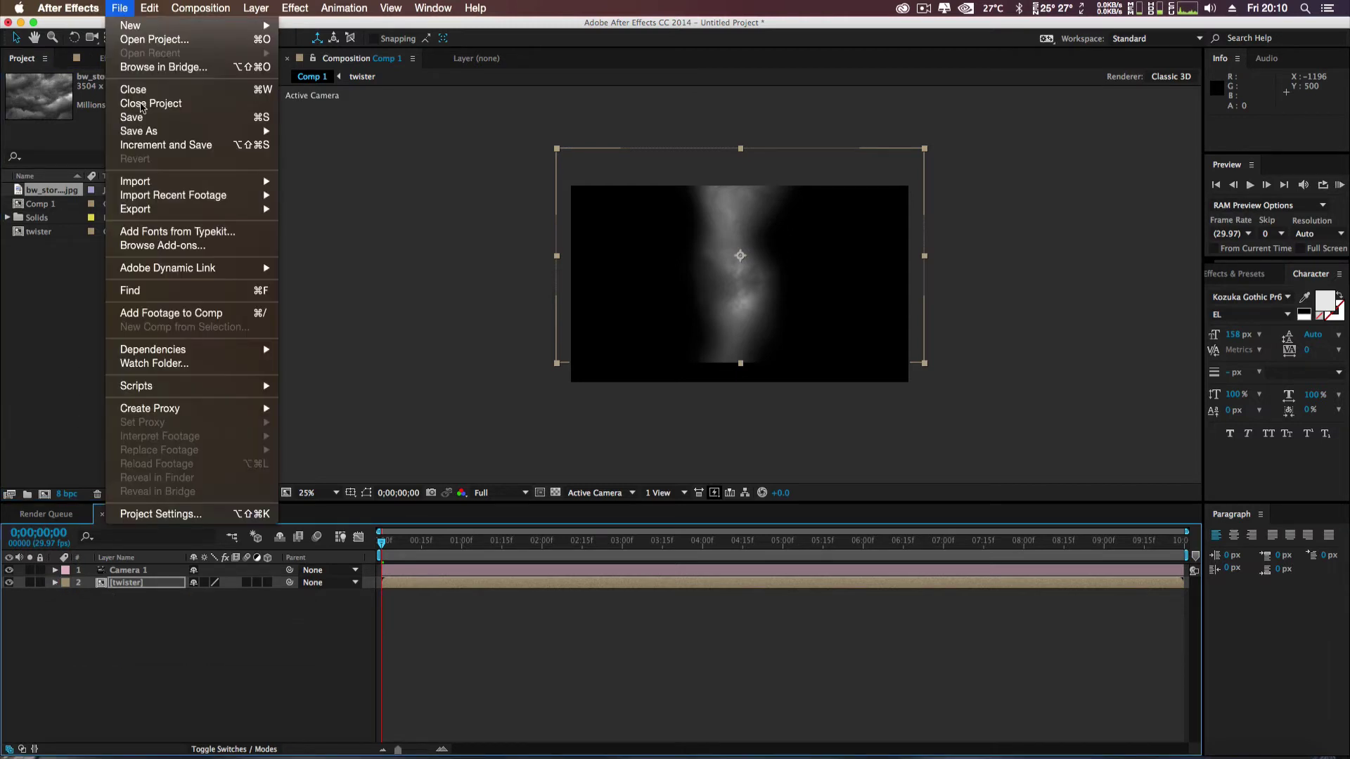
pyautogui.moveTo(244, 184)
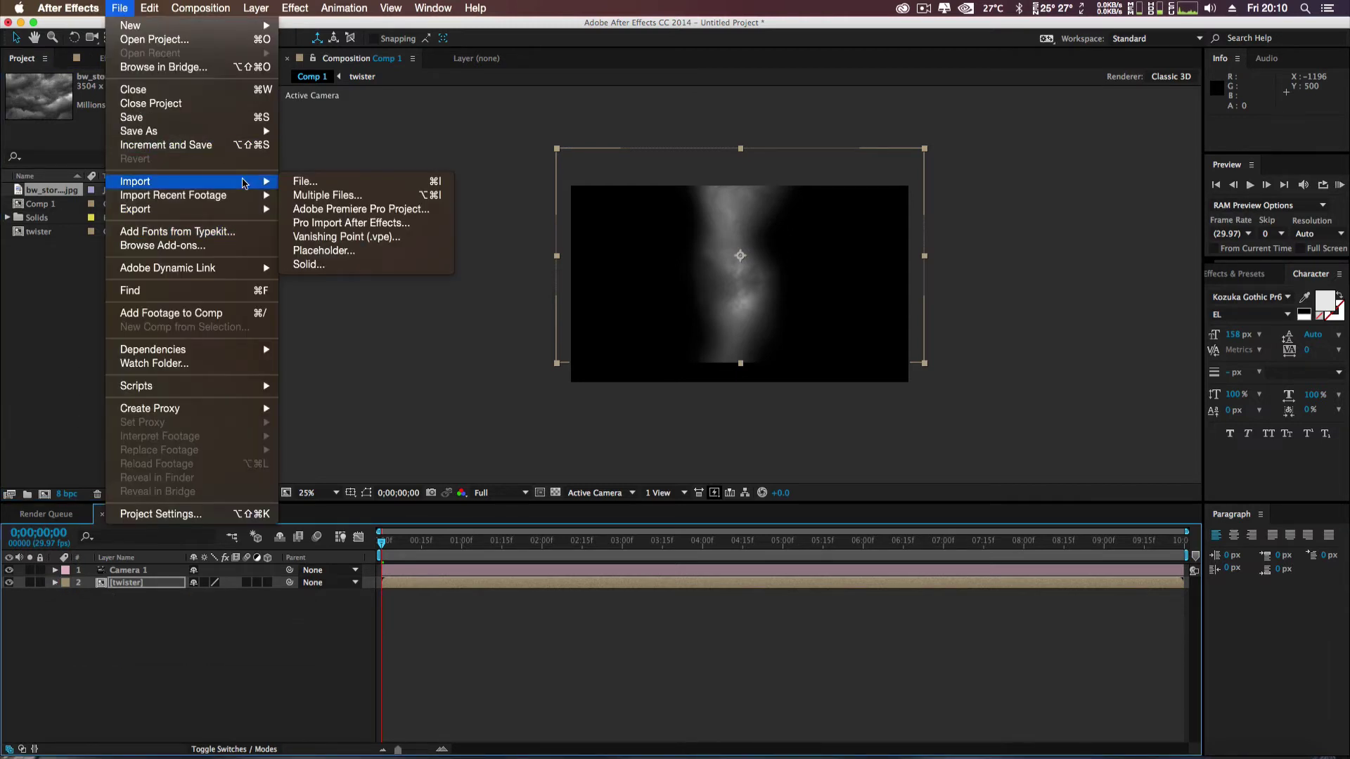
pyautogui.click(305, 181)
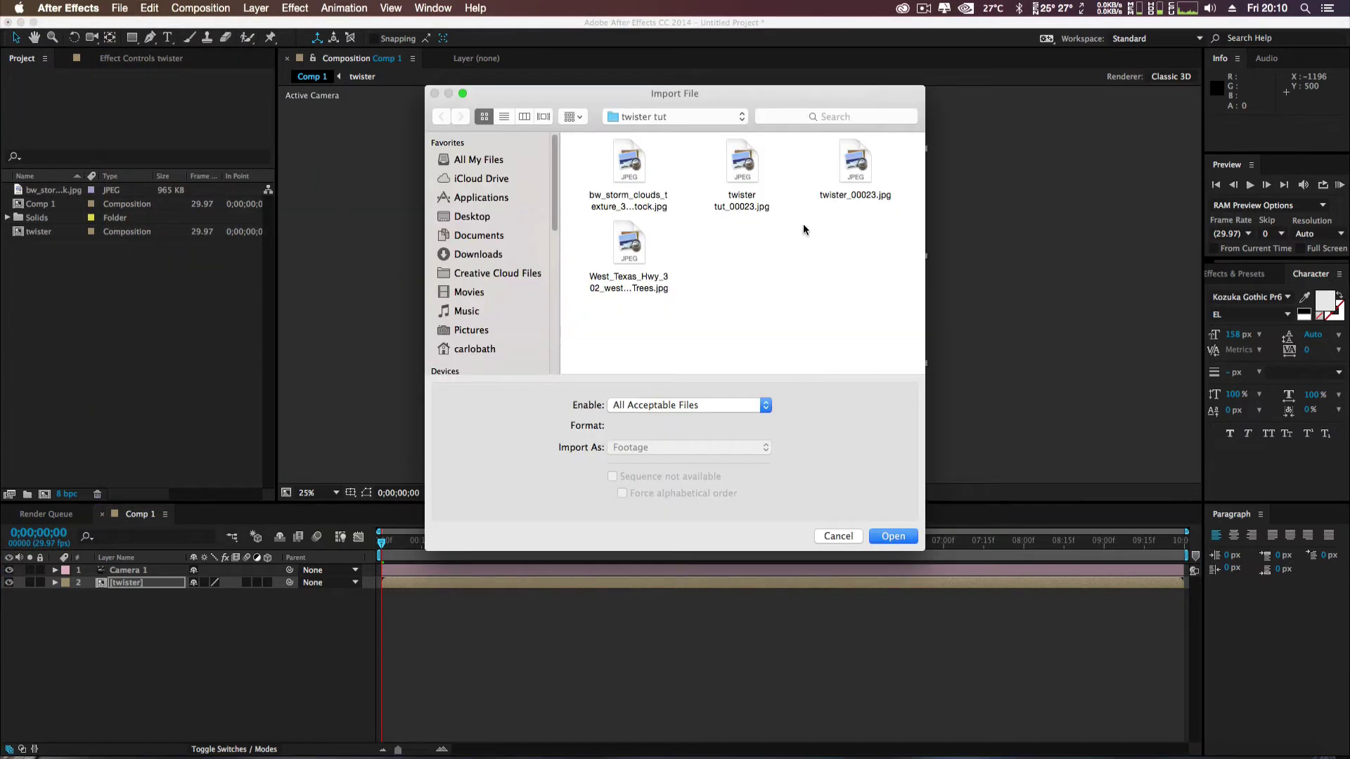
pyautogui.doubleClick(633, 247)
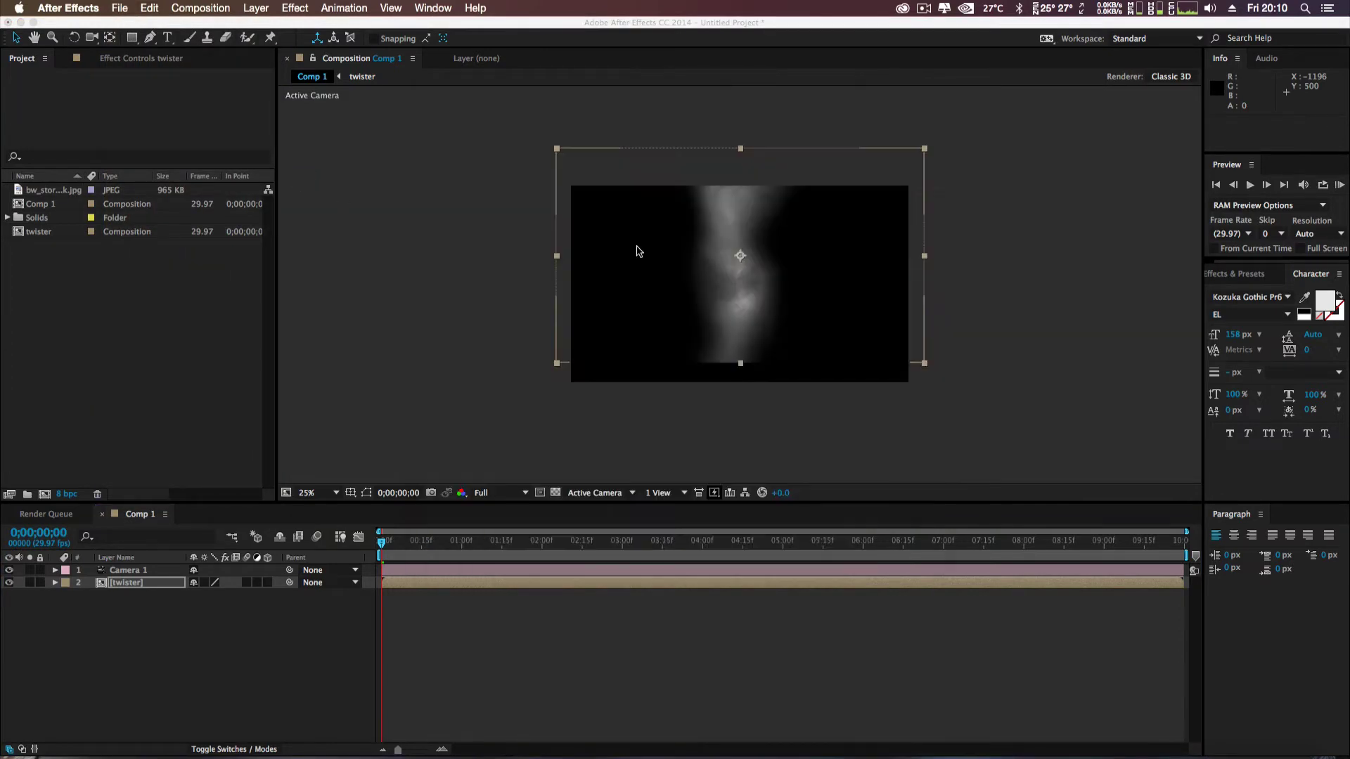
pyautogui.moveTo(58, 256); pyautogui.dragTo(109, 609)
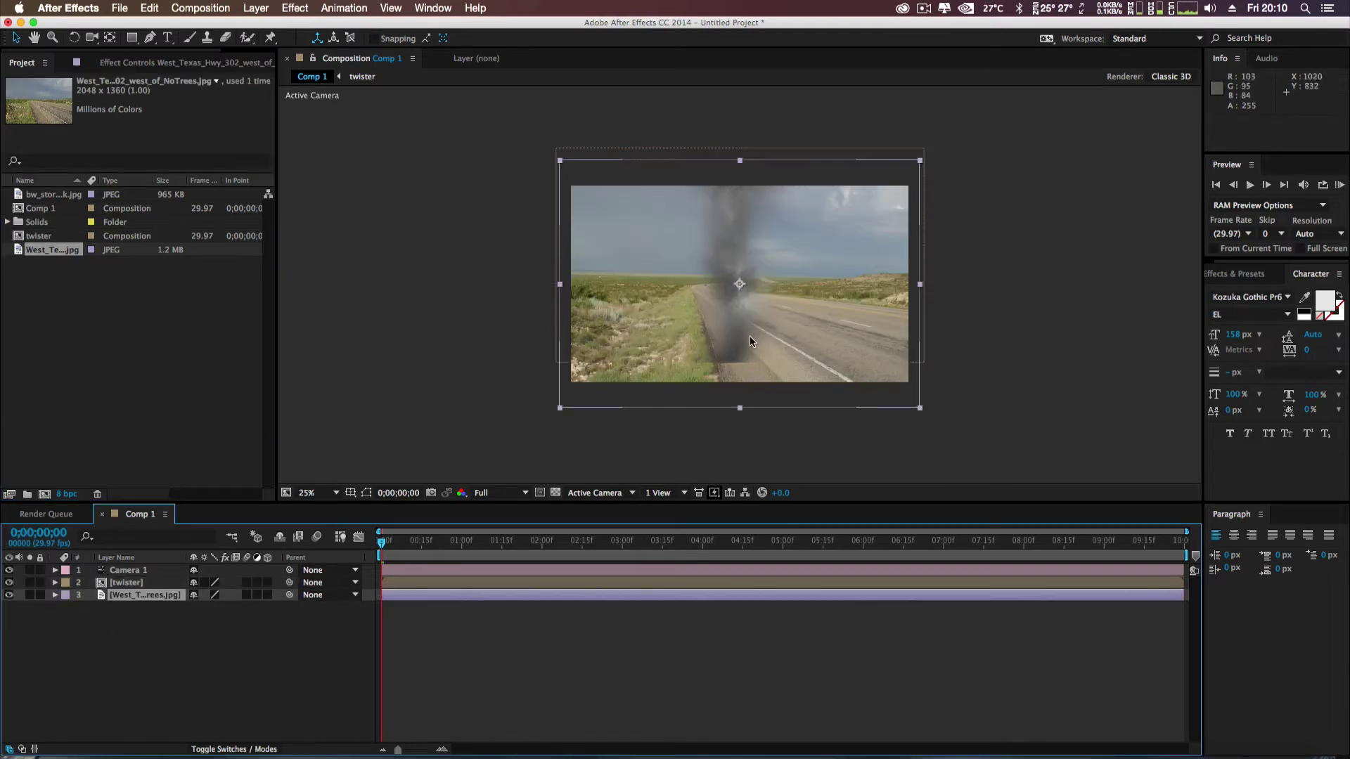
# - Move the twister layer over the road to about 1180, 100 in Comp 1
pyautogui.press(',')
pyautogui.press('.')
pyautogui.press('.')
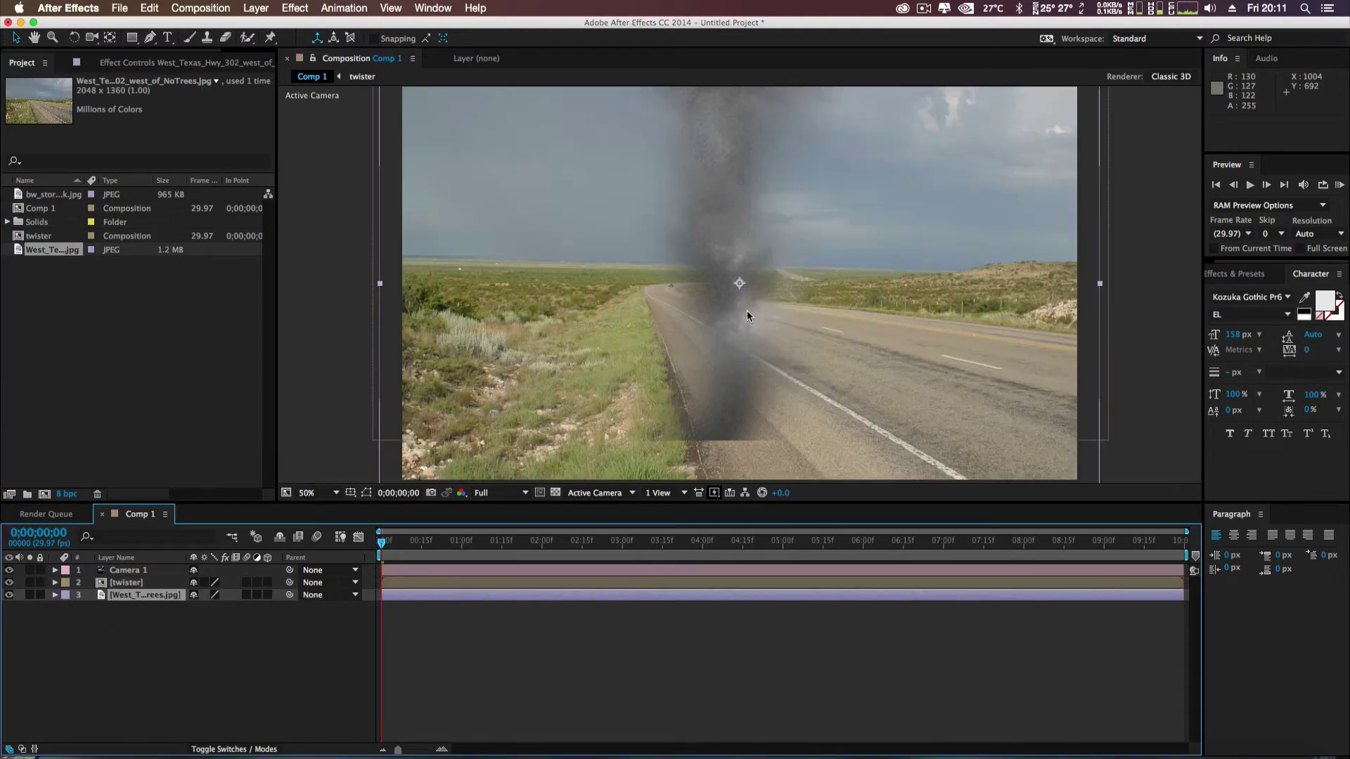
pyautogui.click(129, 584)
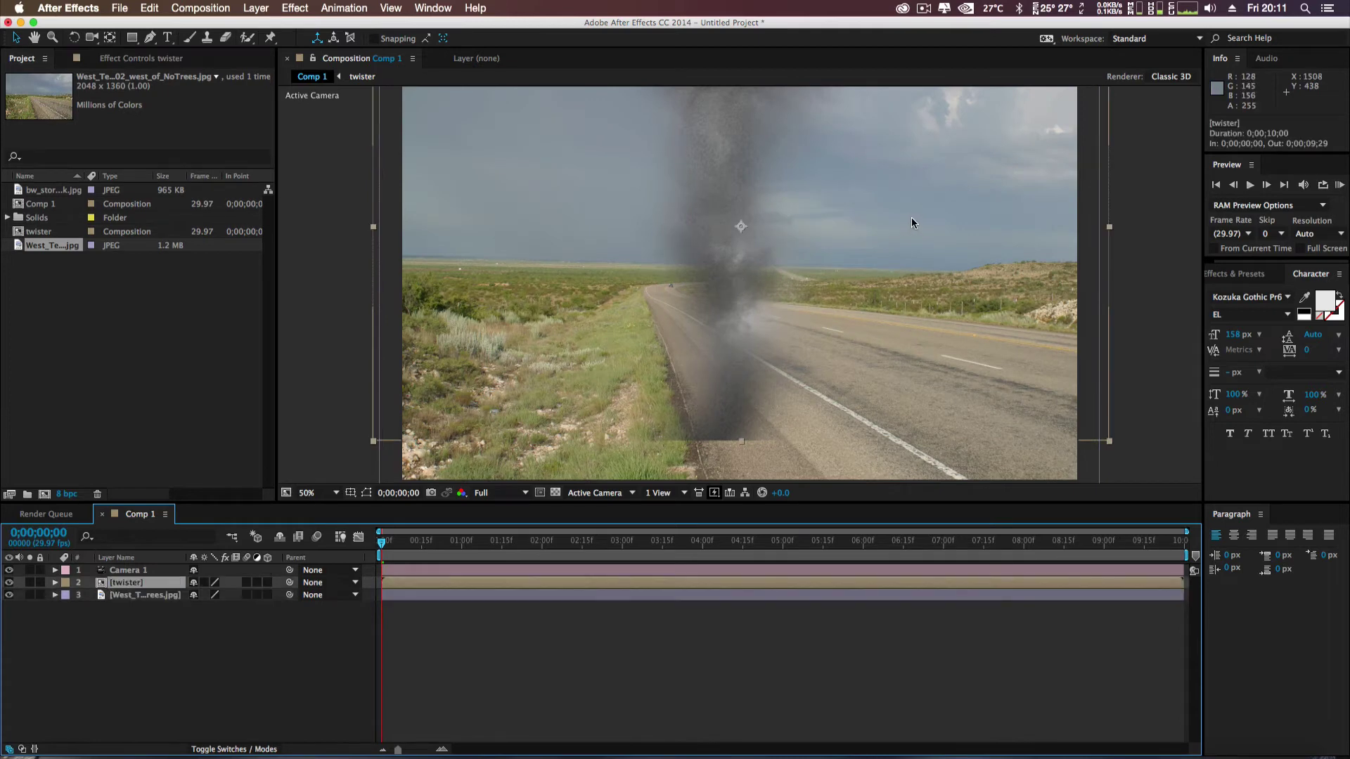
pyautogui.moveTo(690, 381); pyautogui.dragTo(753, 347)
pyautogui.moveTo(784, 223); pyautogui.dragTo(765, 284)
pyautogui.click(256, 537)
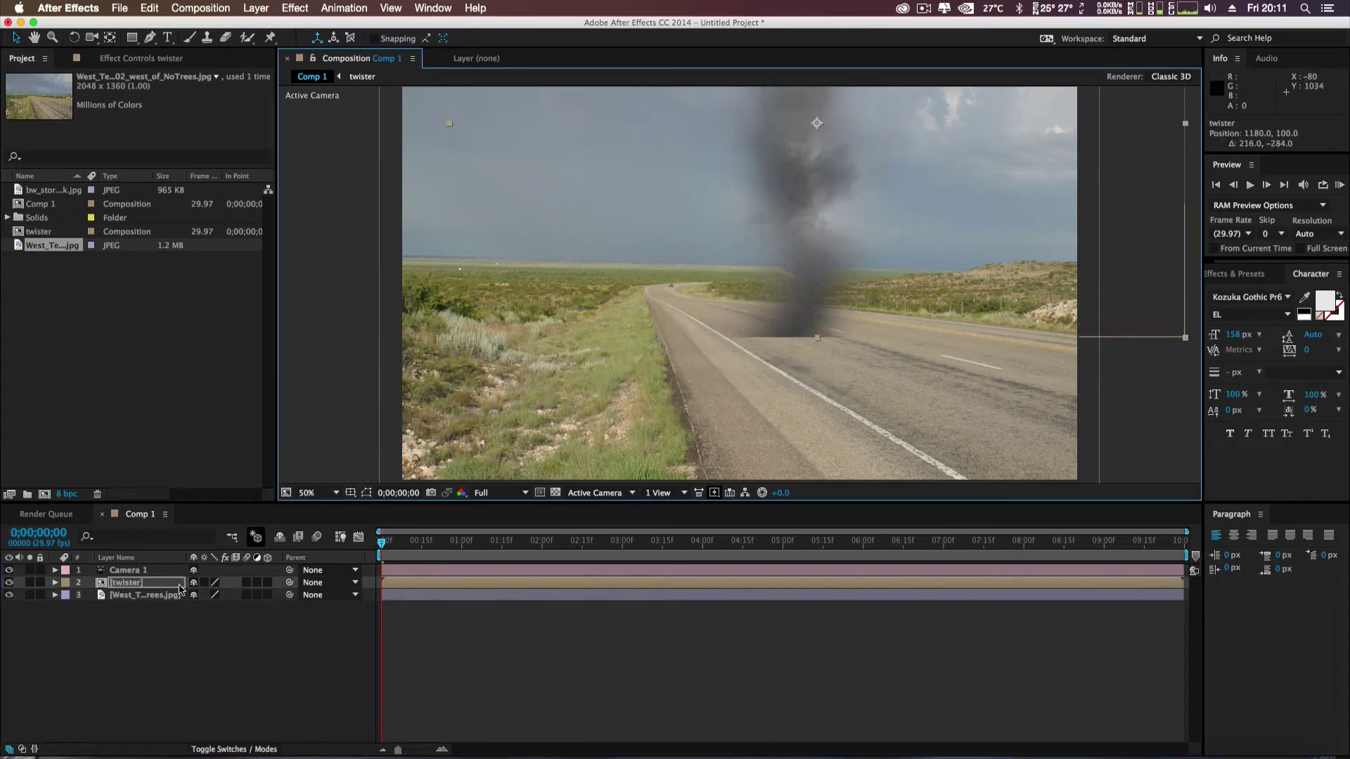
# - Open the twister composition and set the texture layer's Turbulent Displace Size to 99
pyautogui.doubleClick(125, 583)
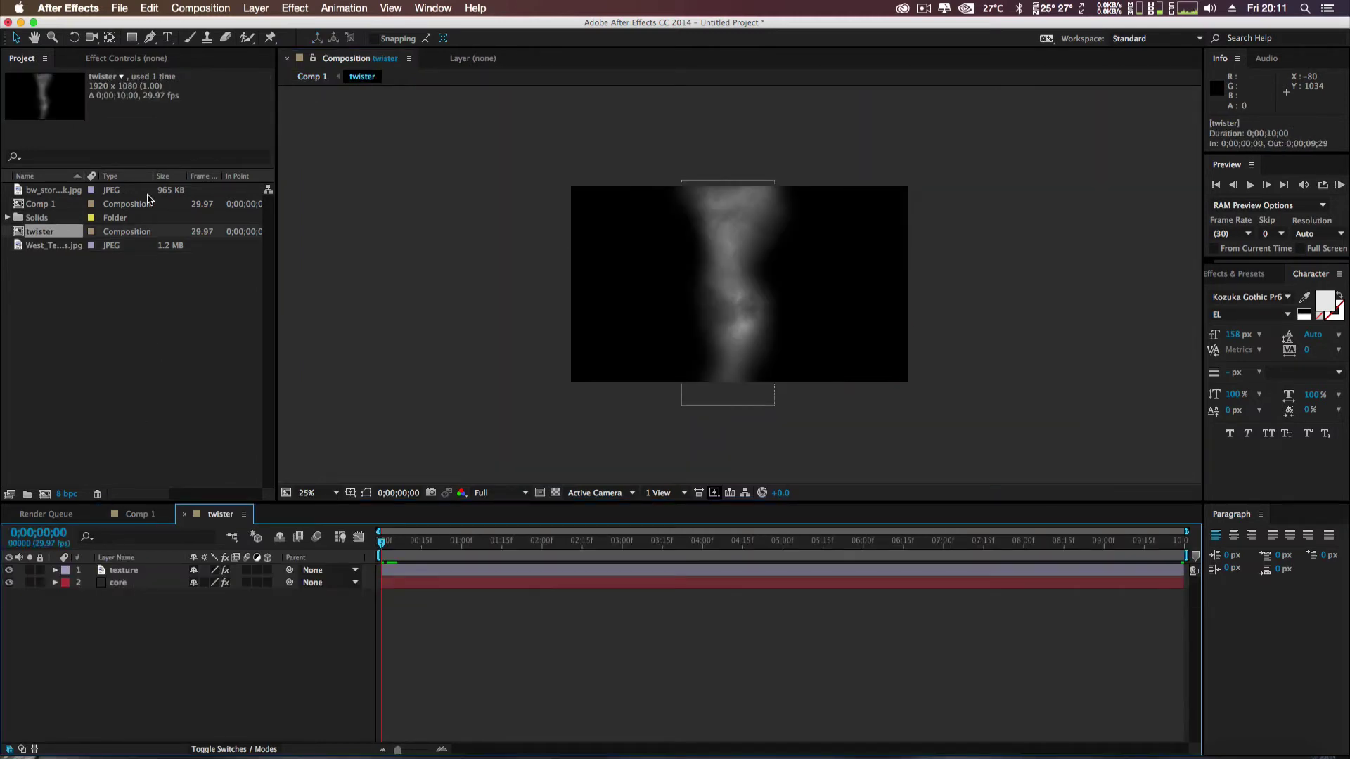
pyautogui.click(137, 63)
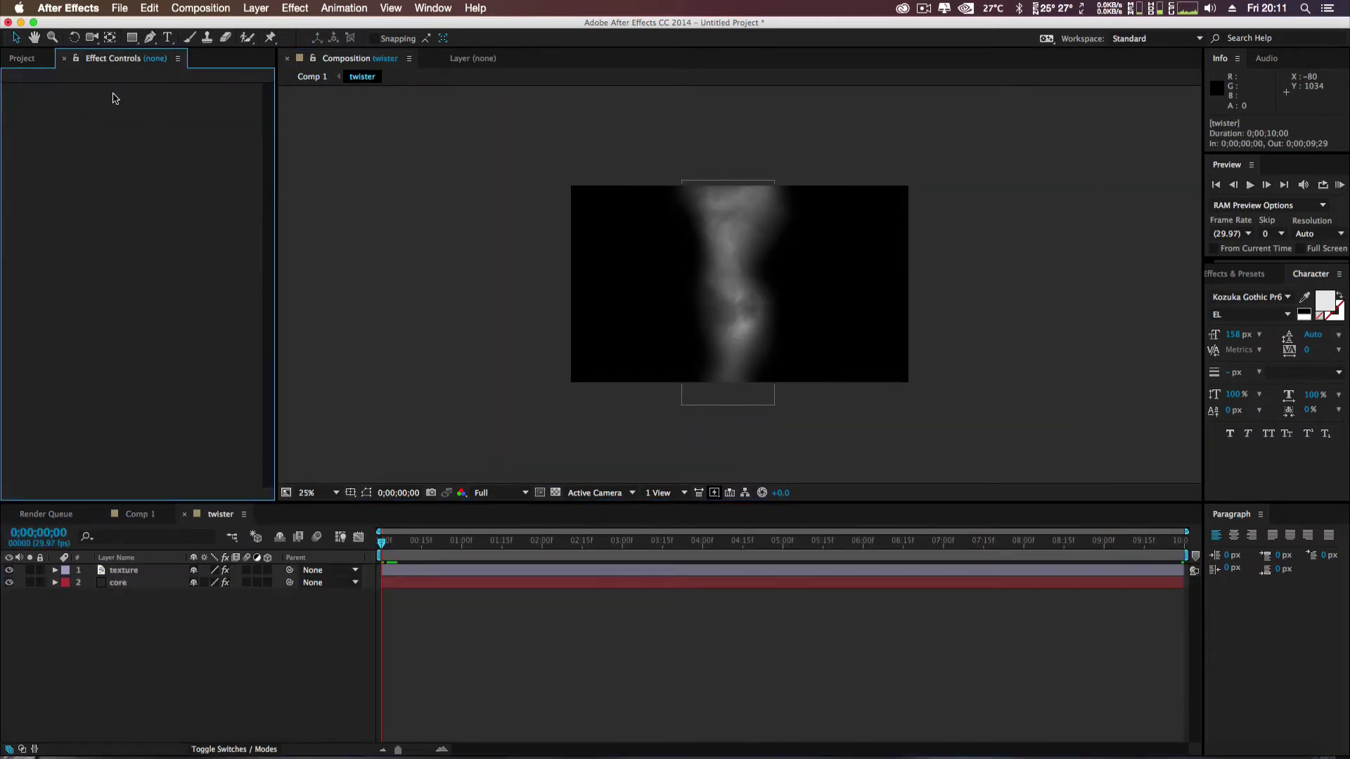
pyautogui.click(57, 578)
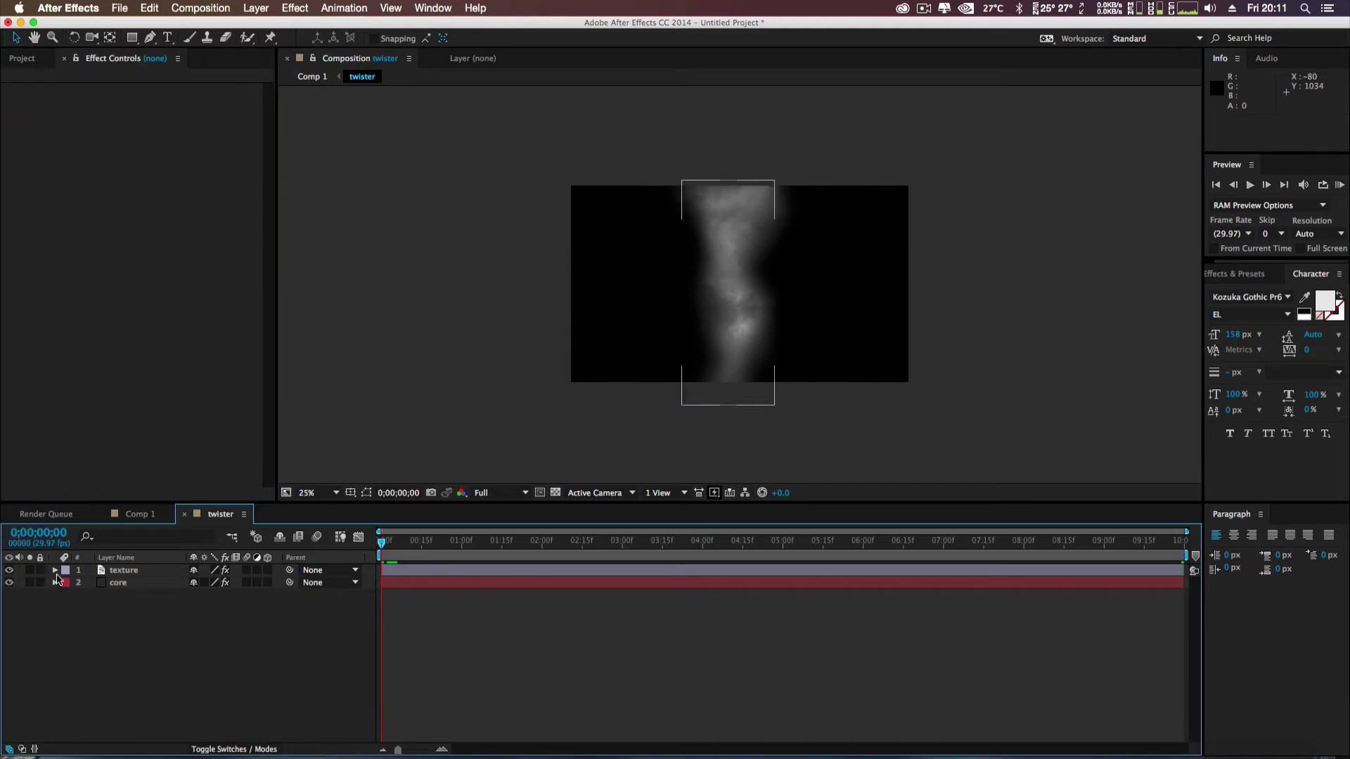
pyautogui.click(55, 571)
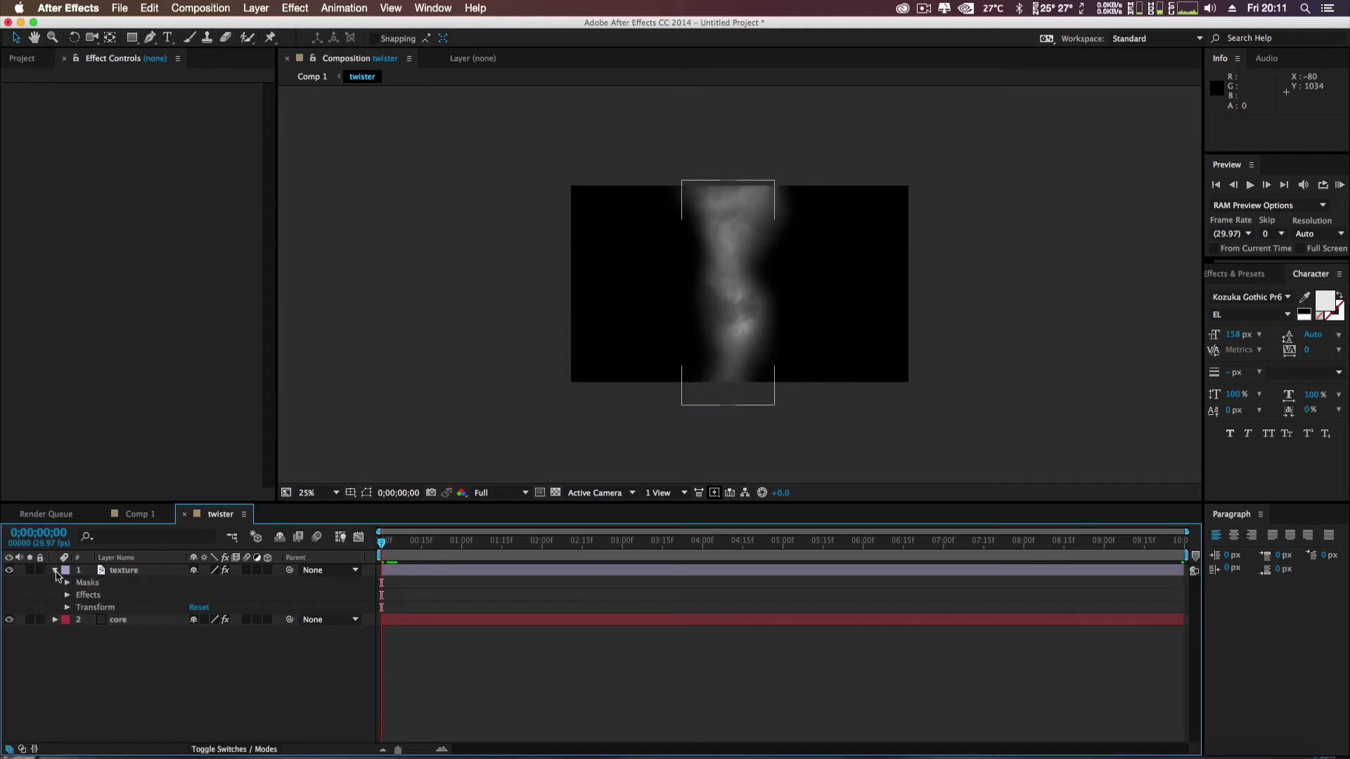
pyautogui.click(67, 595)
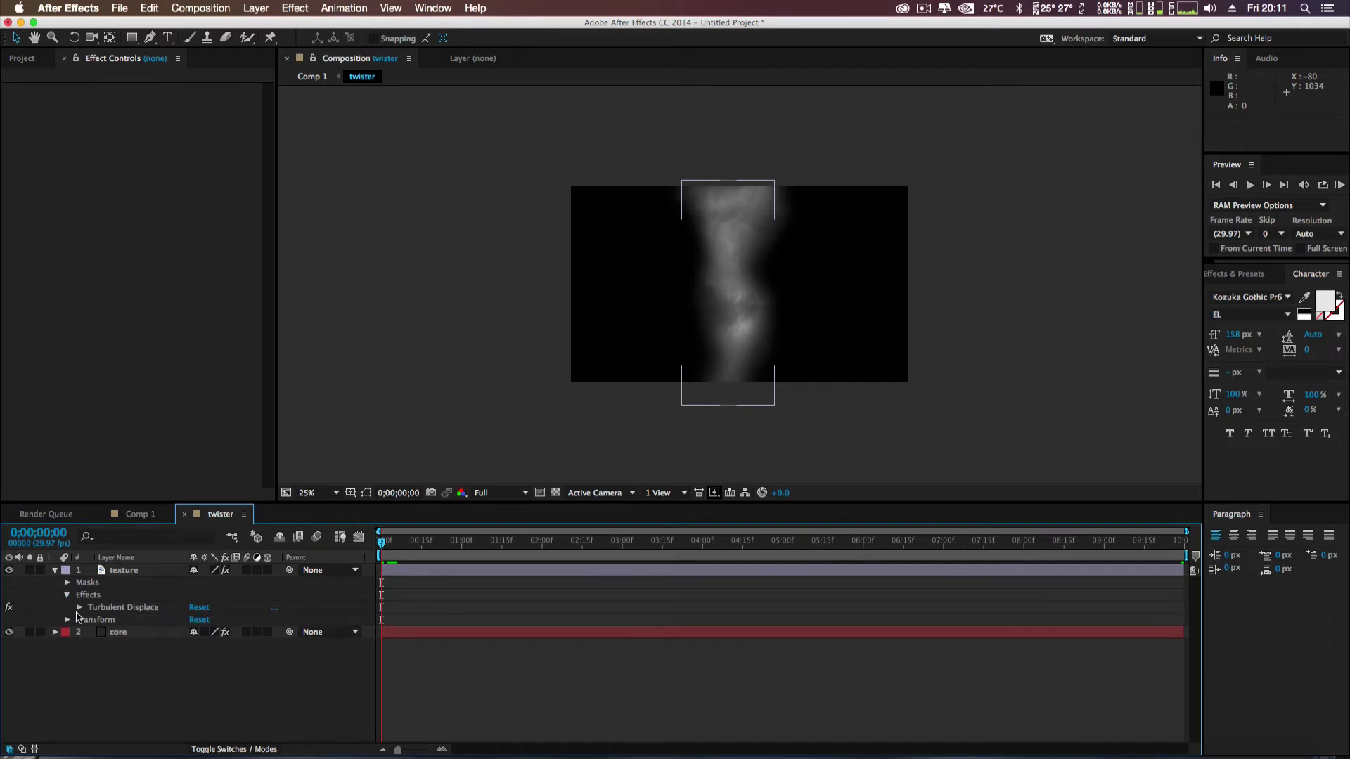
pyautogui.click(79, 609)
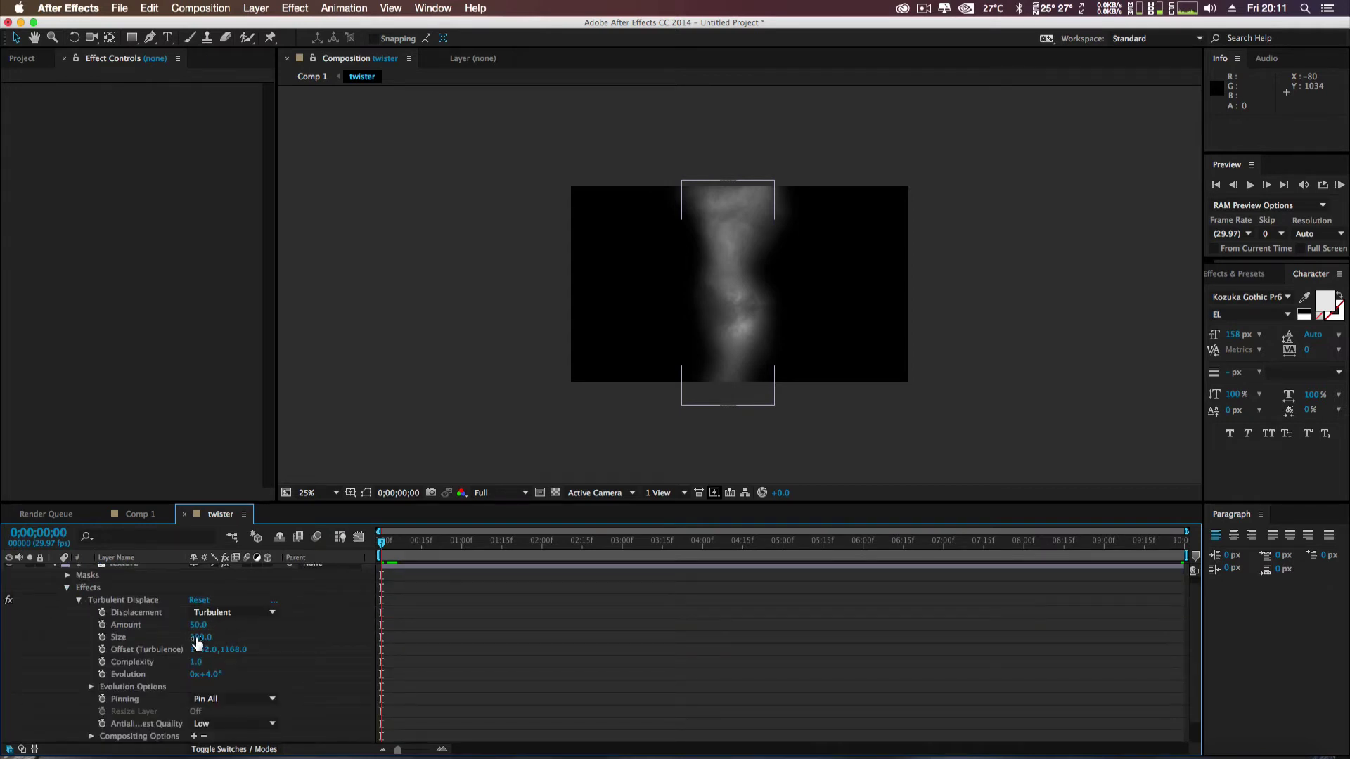
pyautogui.moveTo(201, 637)
pyautogui.mouseDown()
pyautogui.moveTo(218, 635)
pyautogui.moveTo(176, 630)
pyautogui.moveTo(189, 631)
pyautogui.mouseUp()
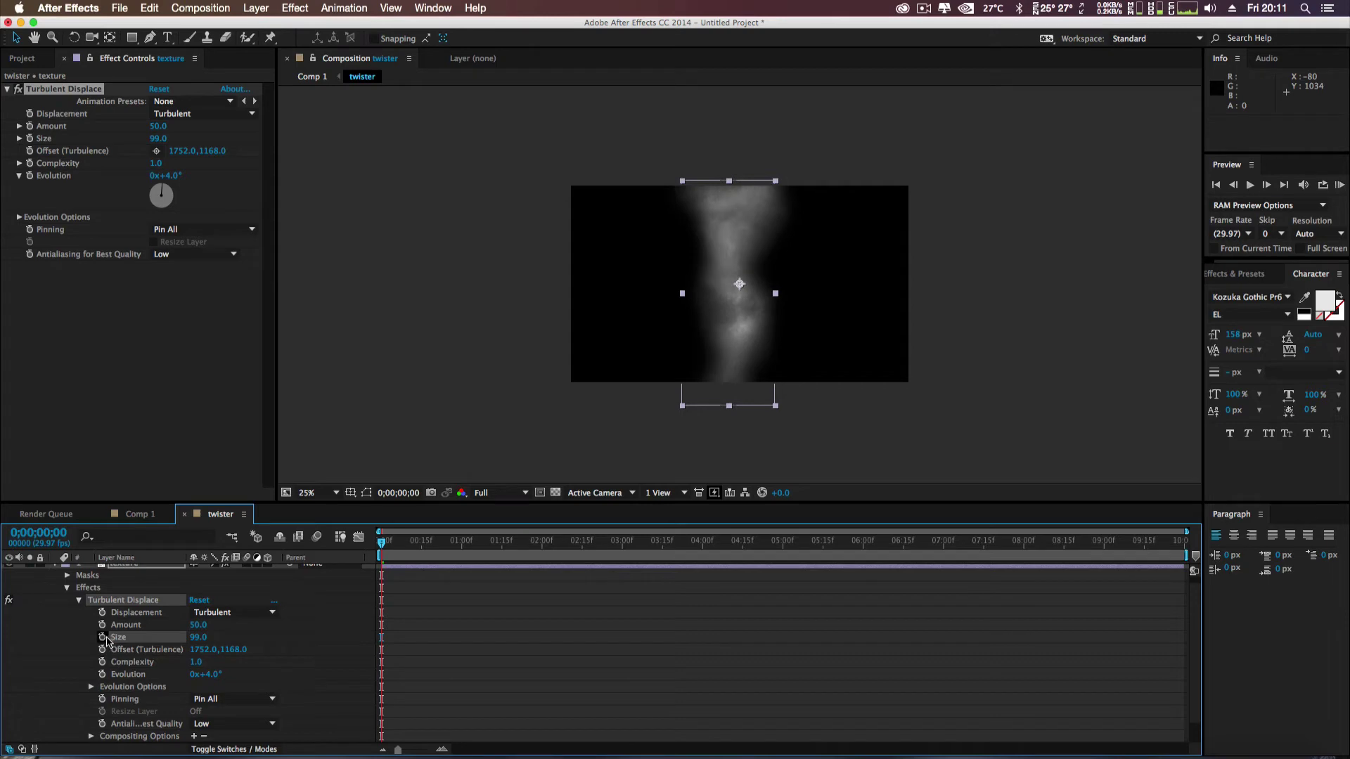
# - Keyframe the texture's Turbulent Displace Size from 99 on the first frame to 237 on the last, then return to the start
pyautogui.click(103, 638)
pyautogui.moveTo(383, 548); pyautogui.dragTo(1187, 555)
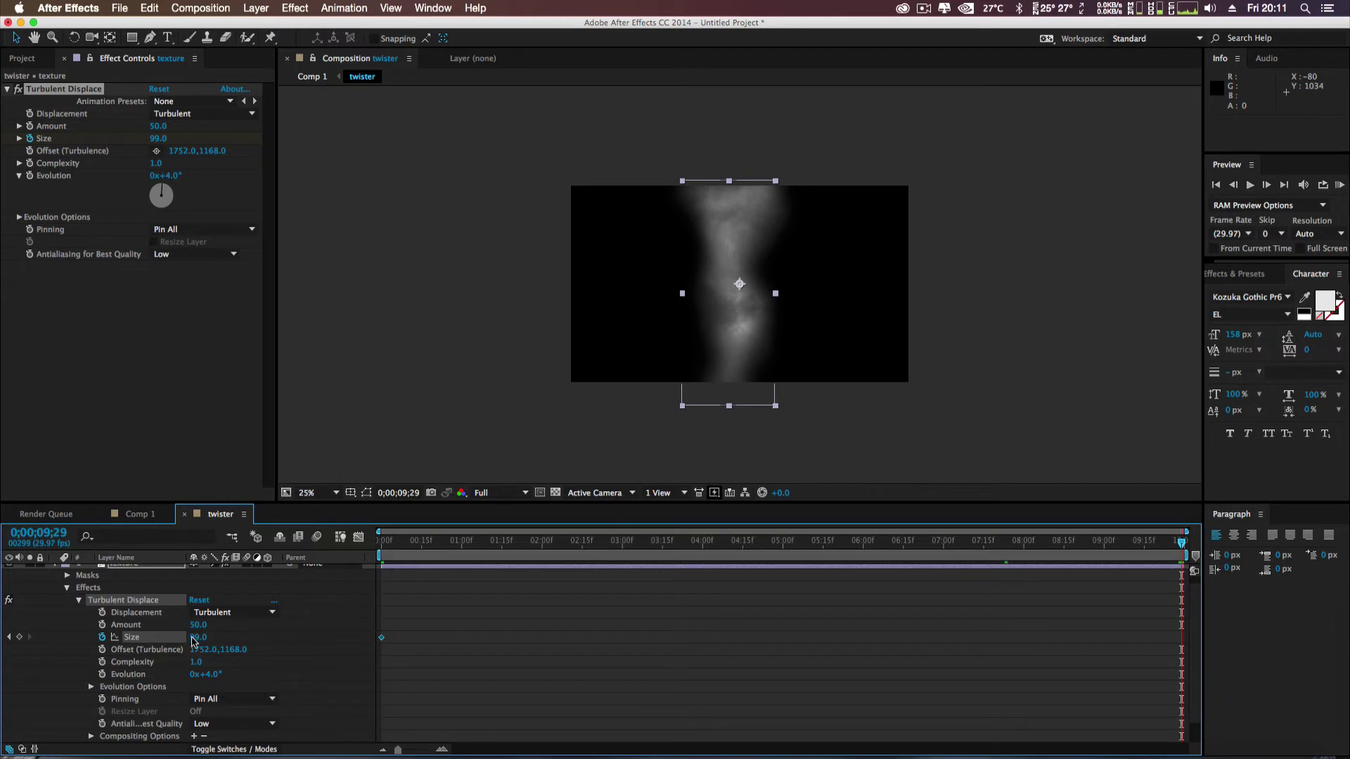
pyautogui.moveTo(197, 637); pyautogui.dragTo(645, 630)
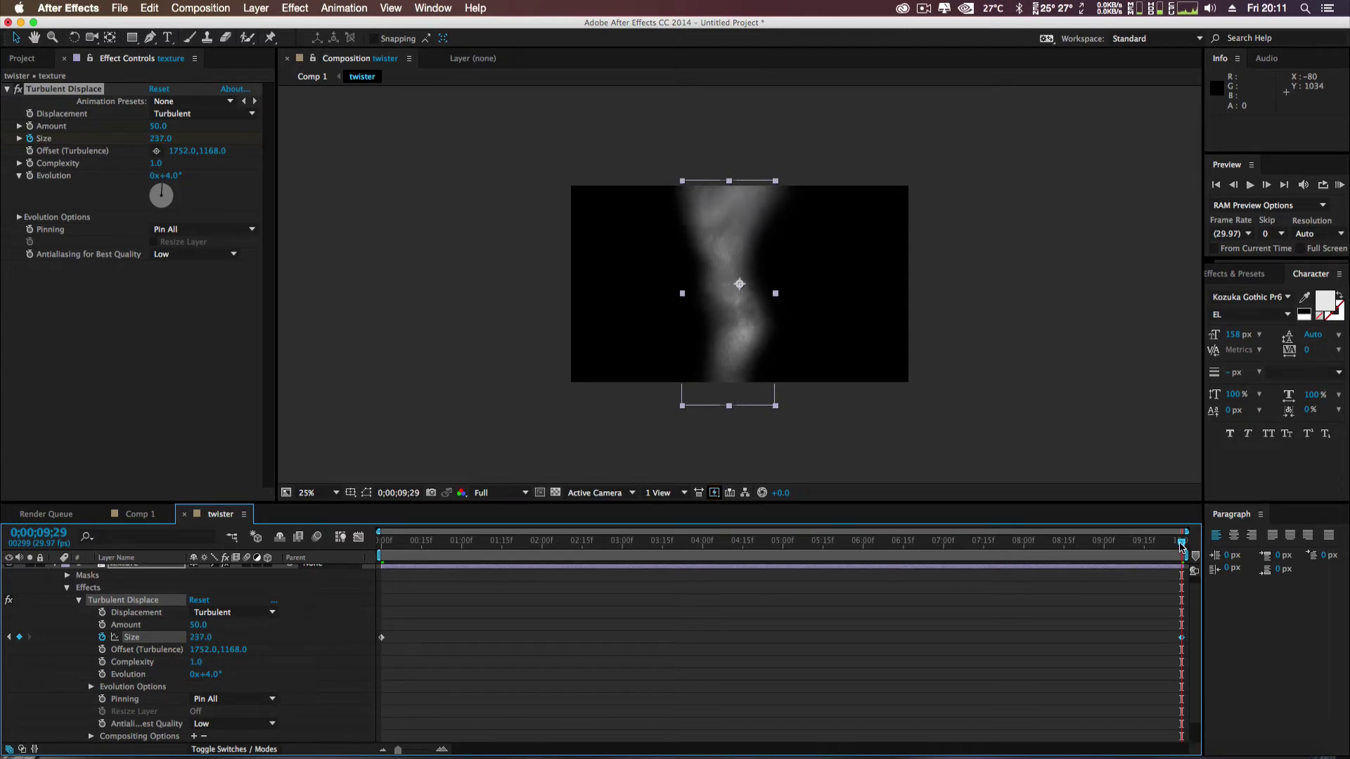
pyautogui.moveTo(1182, 548); pyautogui.dragTo(331, 589)
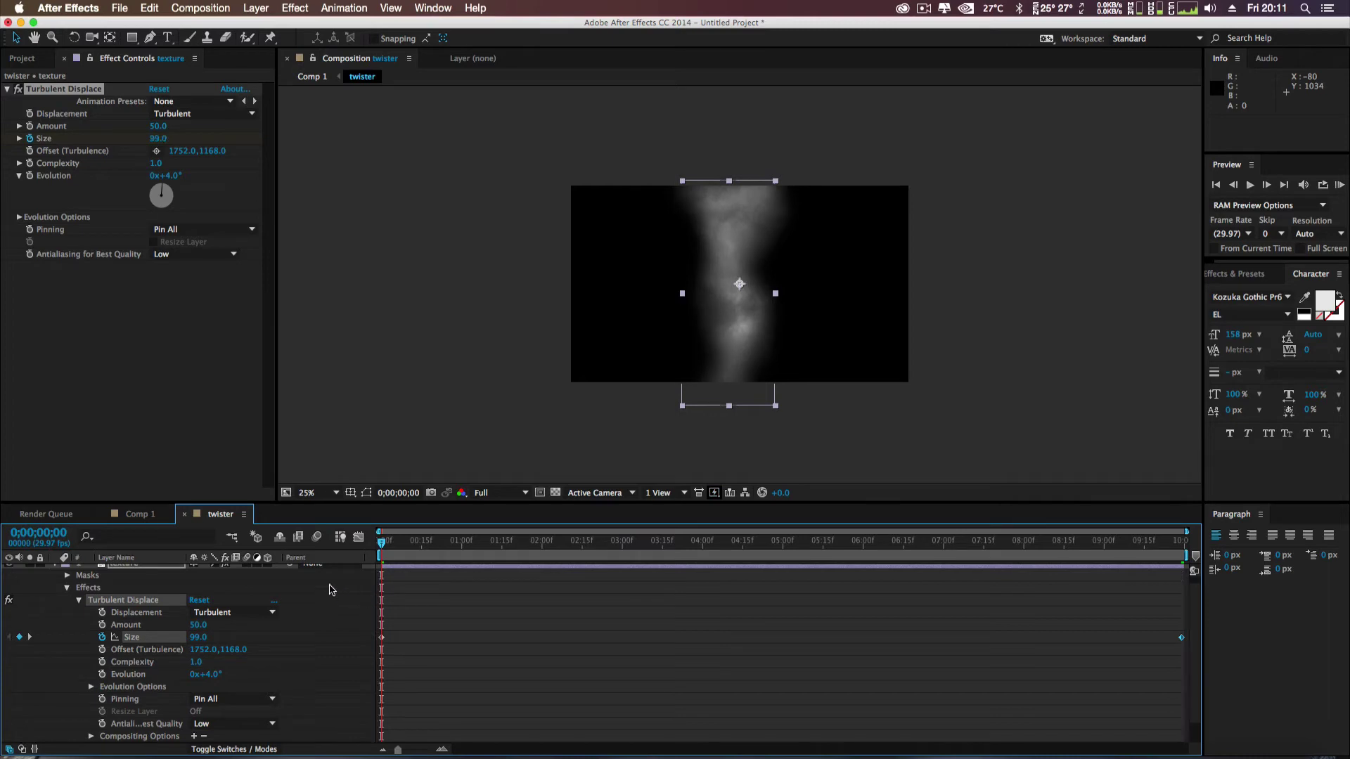
# - Set the texture's Displacement to Twist with keyframes on the first and last frames, then return to the start and collapse its properties
pyautogui.click(222, 613)
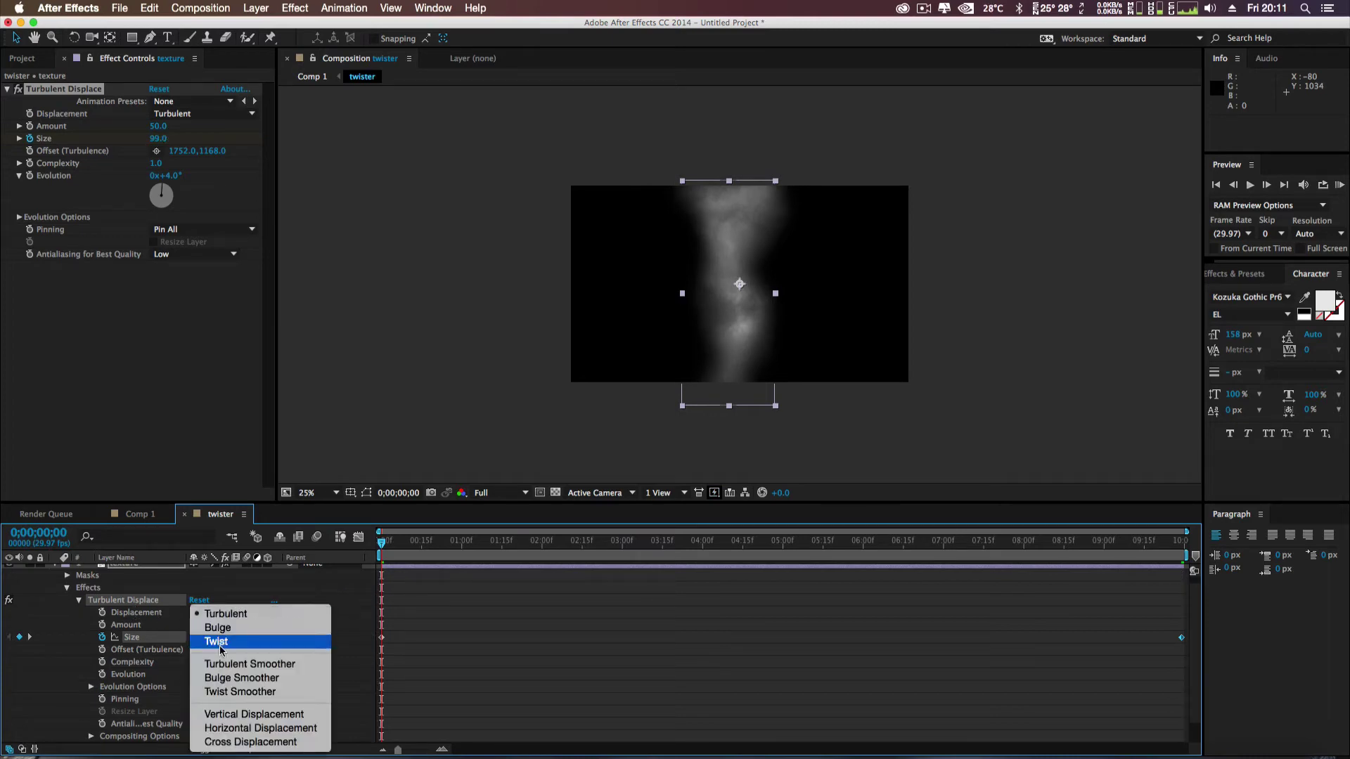
pyautogui.click(216, 642)
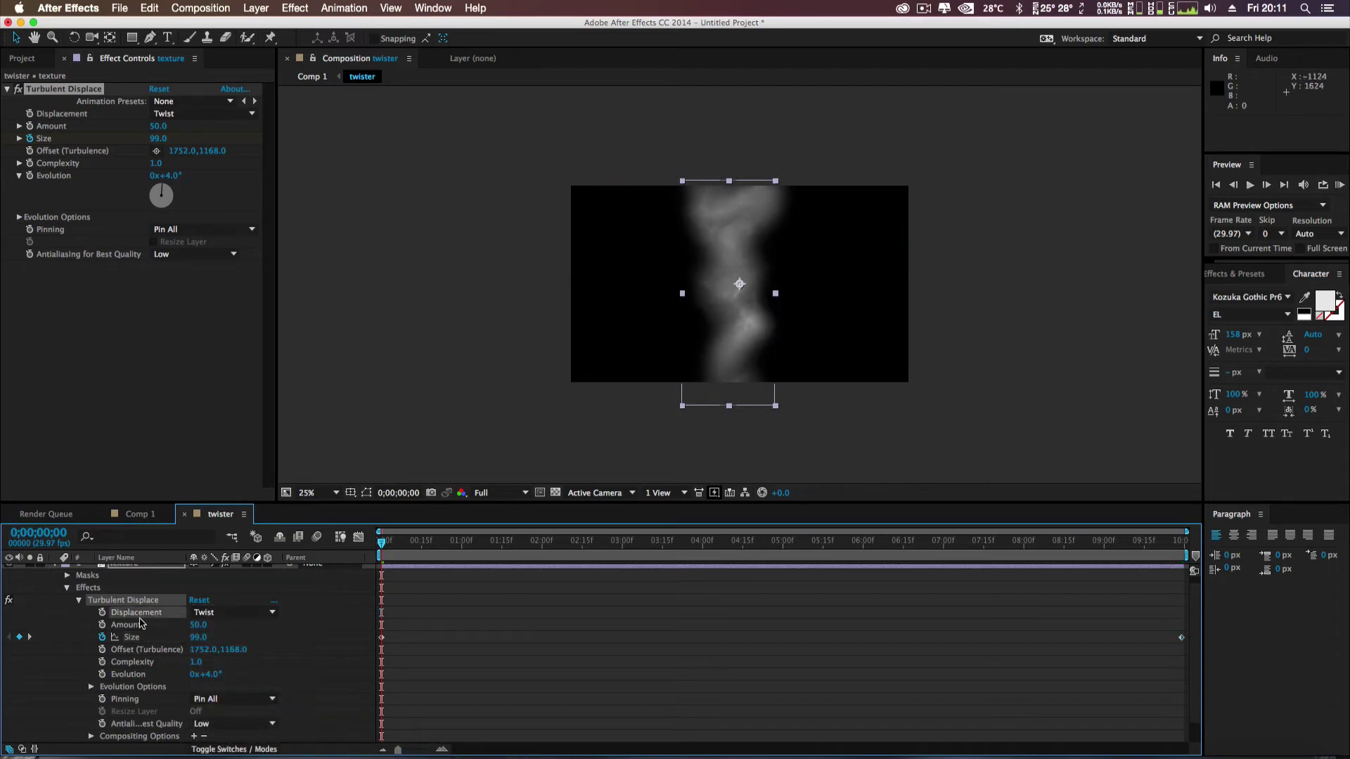
pyautogui.click(102, 612)
pyautogui.moveTo(385, 545); pyautogui.dragTo(1220, 590)
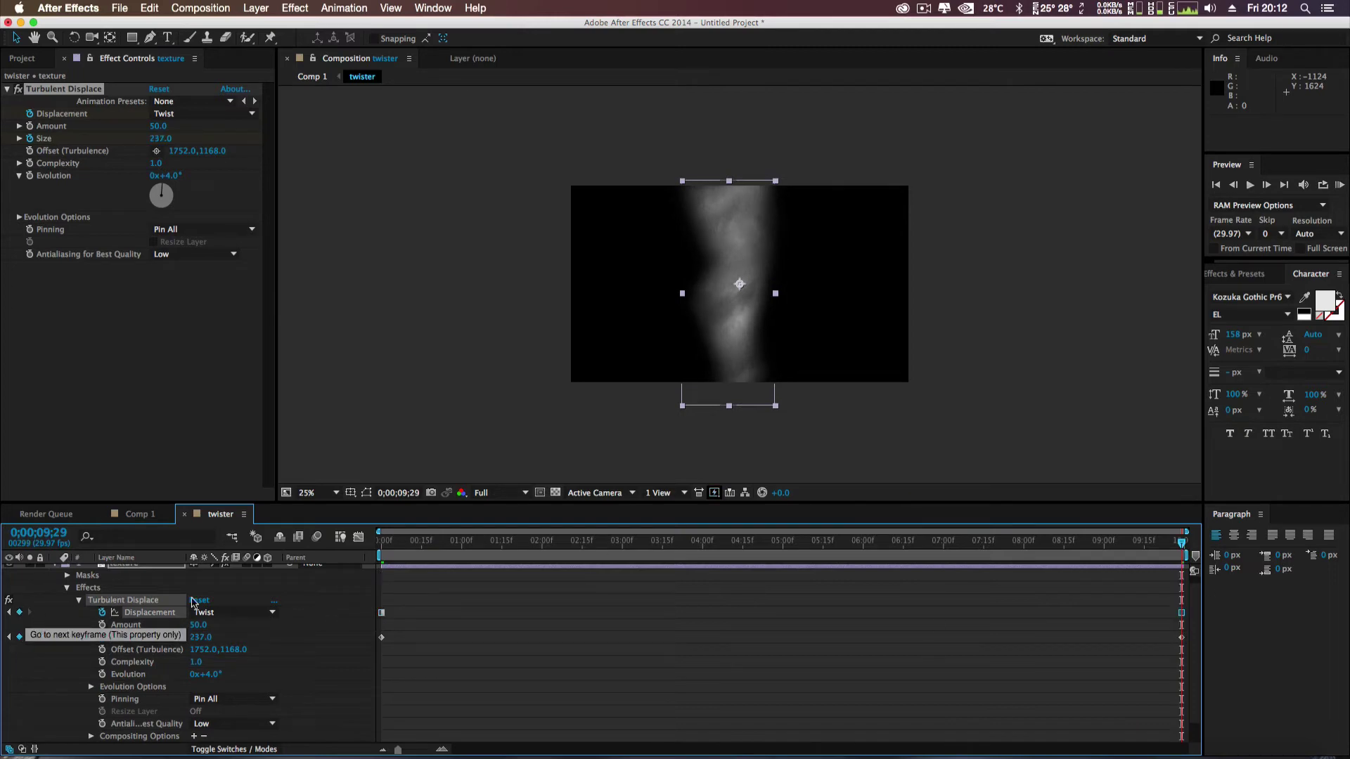
pyautogui.moveTo(1182, 544); pyautogui.dragTo(372, 570)
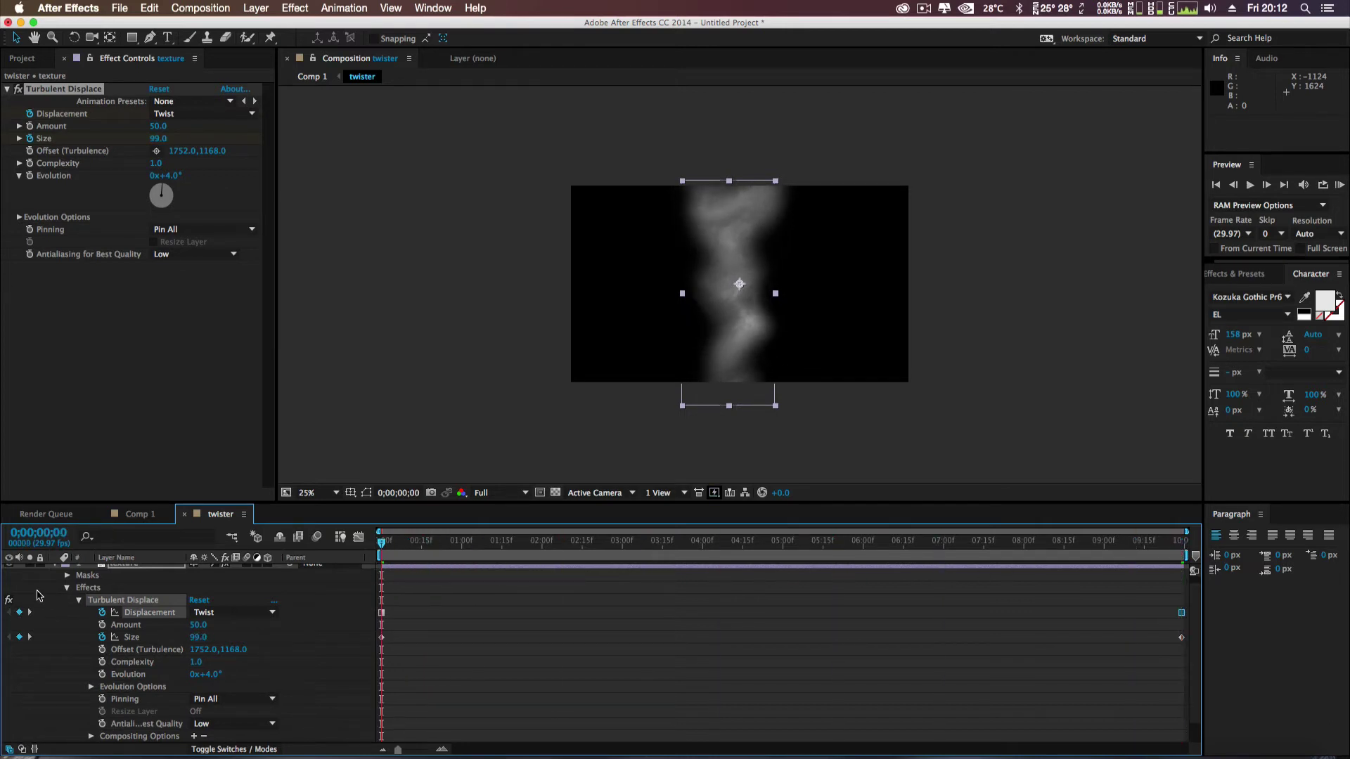
pyautogui.click(67, 589)
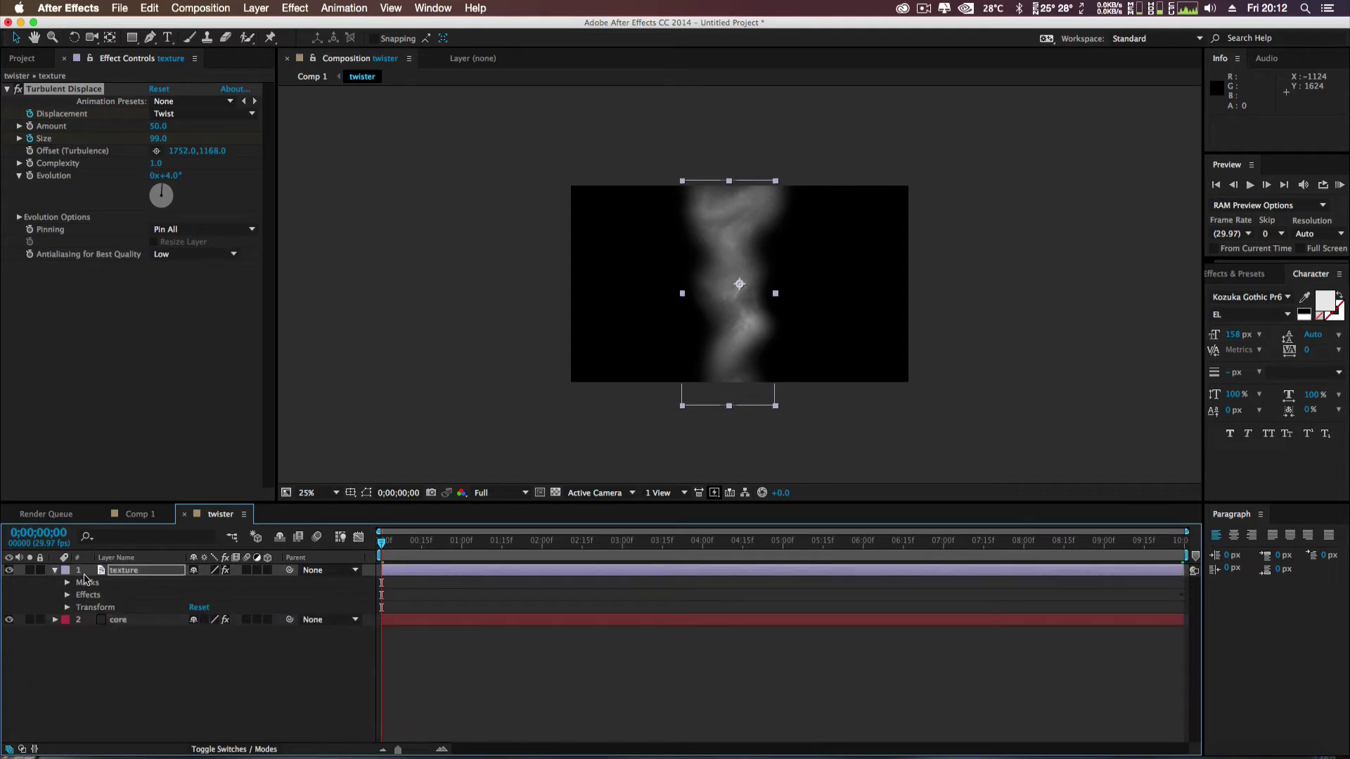
pyautogui.click(55, 571)
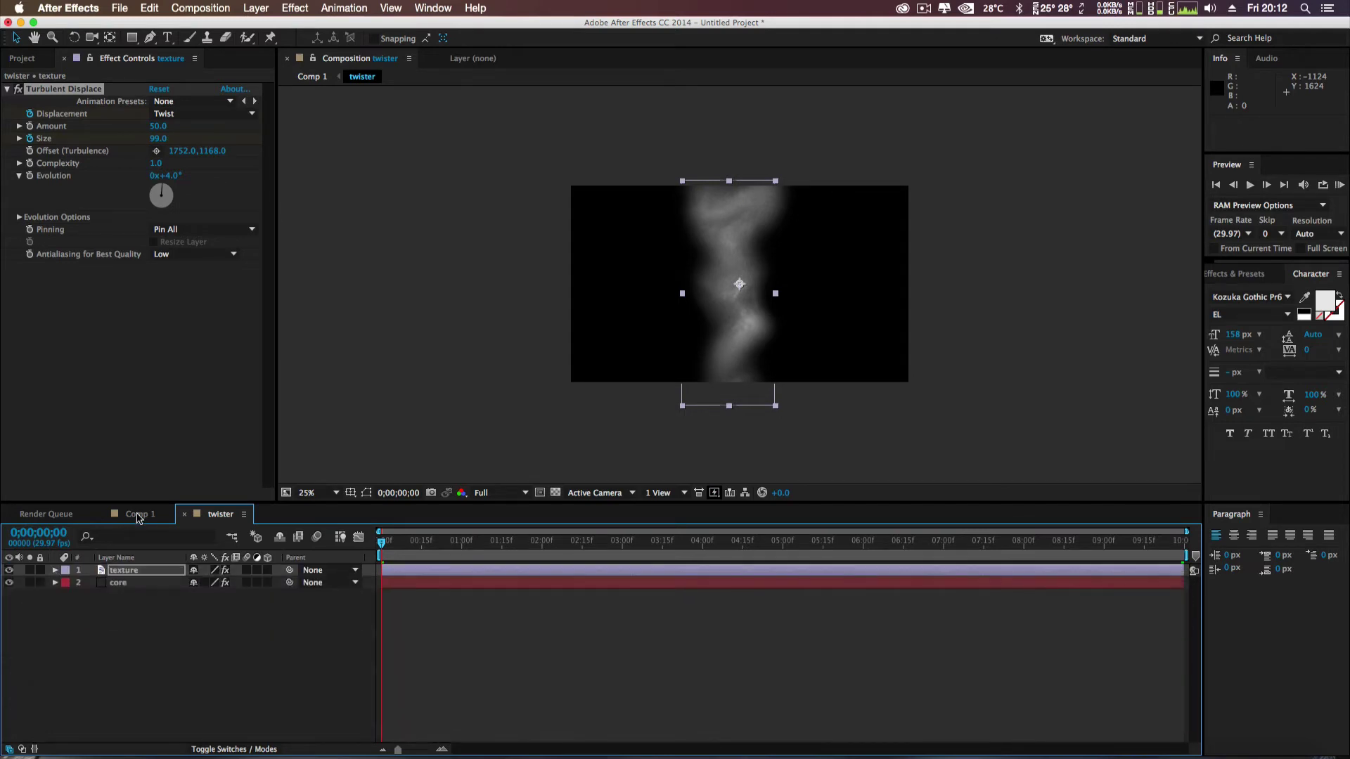
# - Return to Comp 1 and apply the Turbulent Displace effect to the twister layer
pyautogui.click(138, 515)
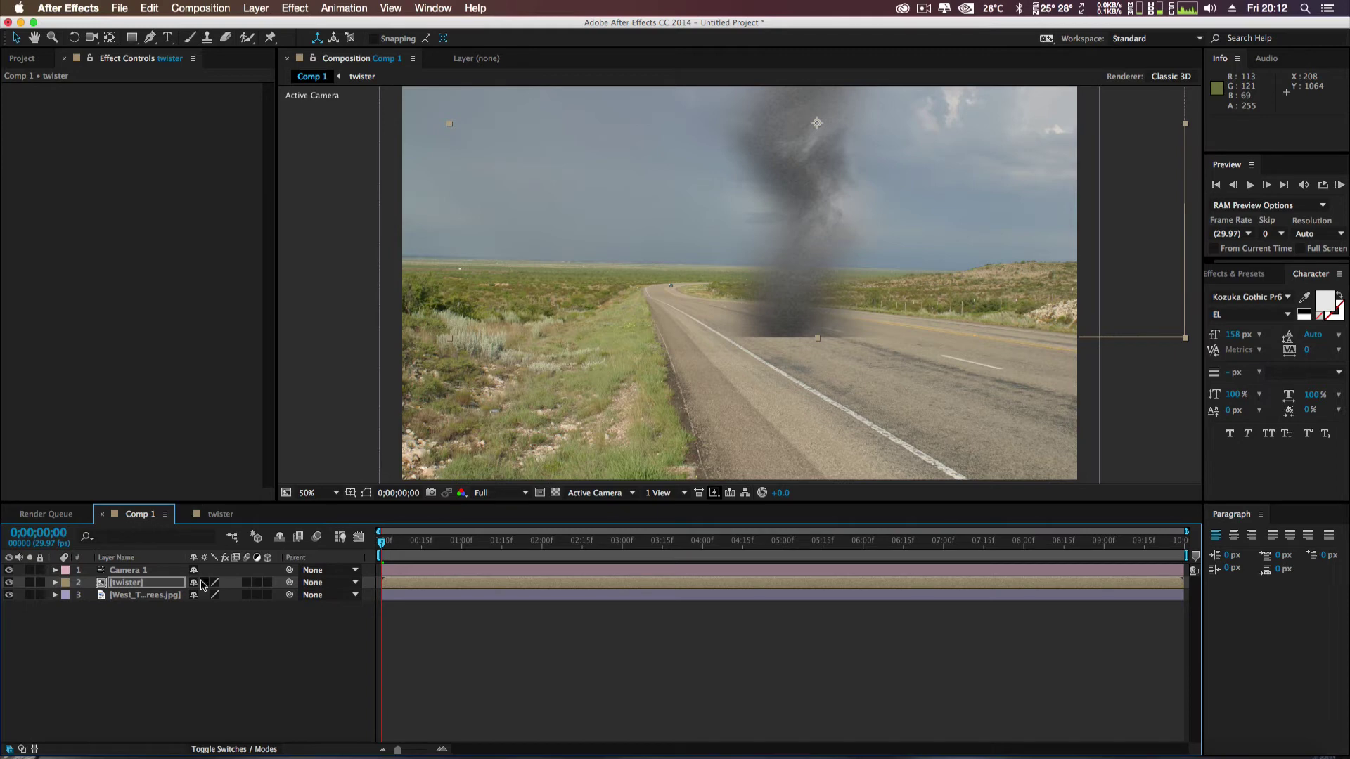
pyautogui.click(160, 586)
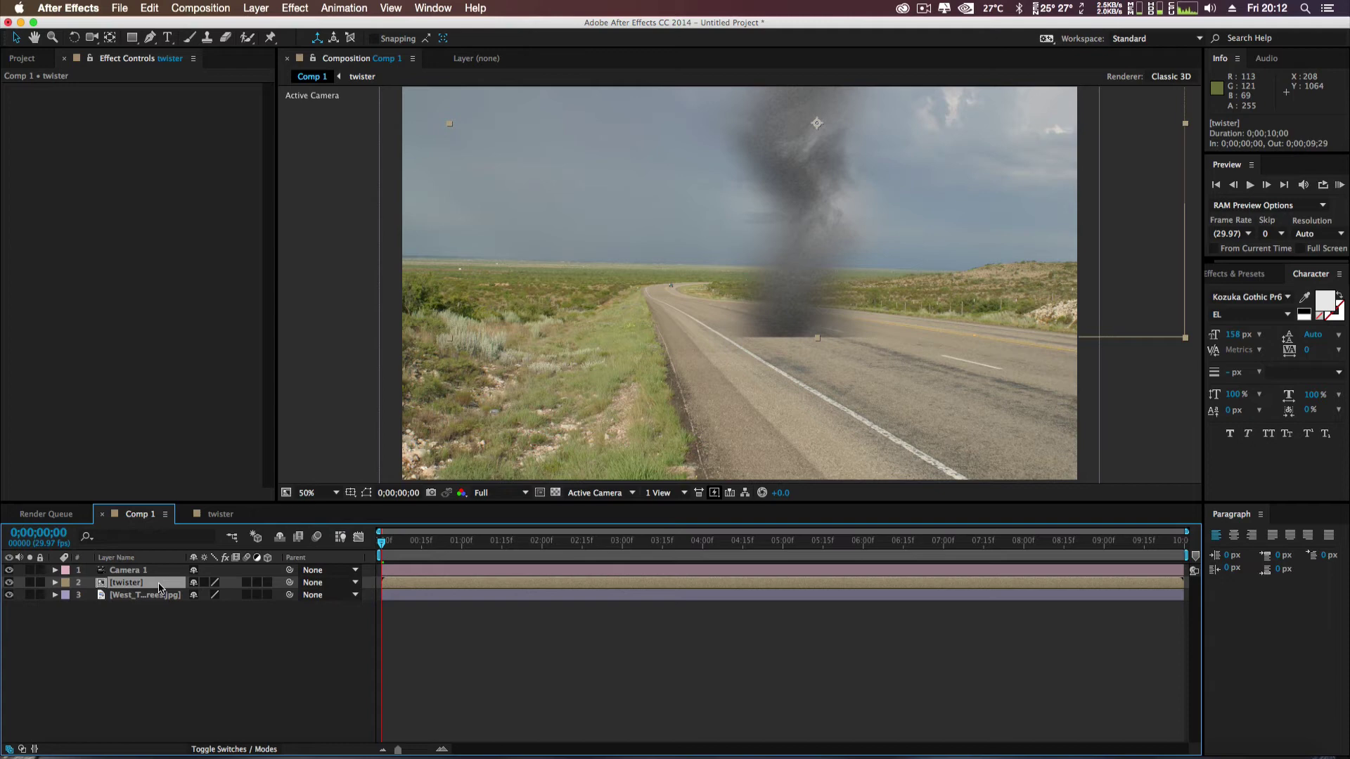
pyautogui.click(304, 10)
pyautogui.moveTo(366, 214)
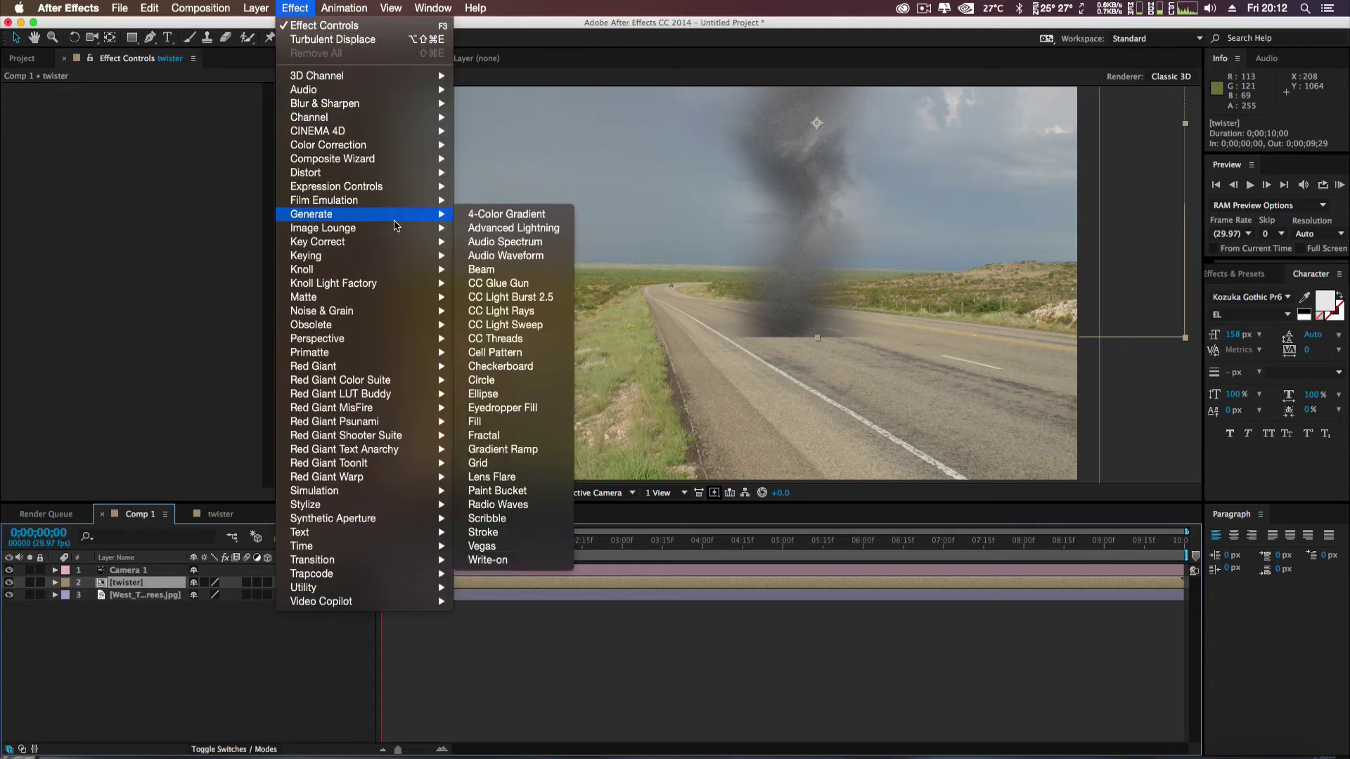
pyautogui.moveTo(406, 173)
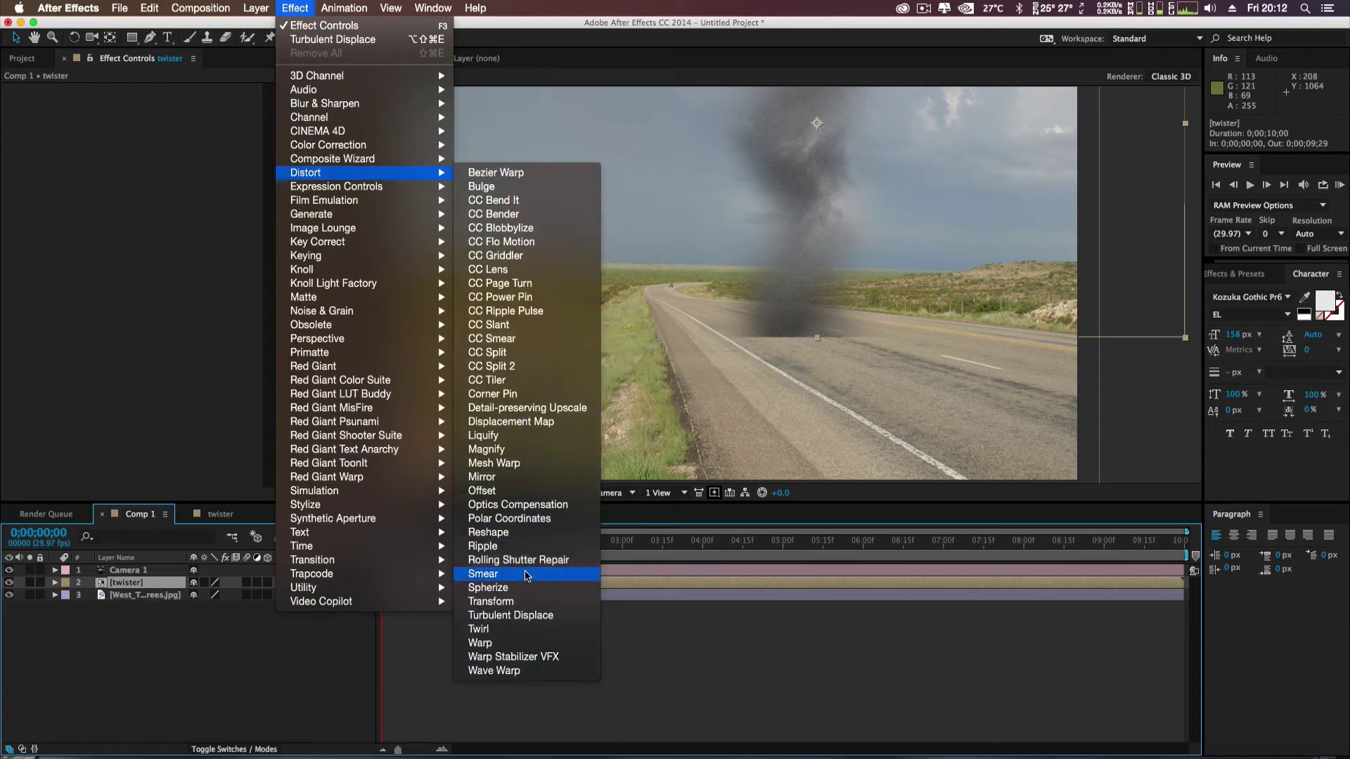
pyautogui.click(520, 617)
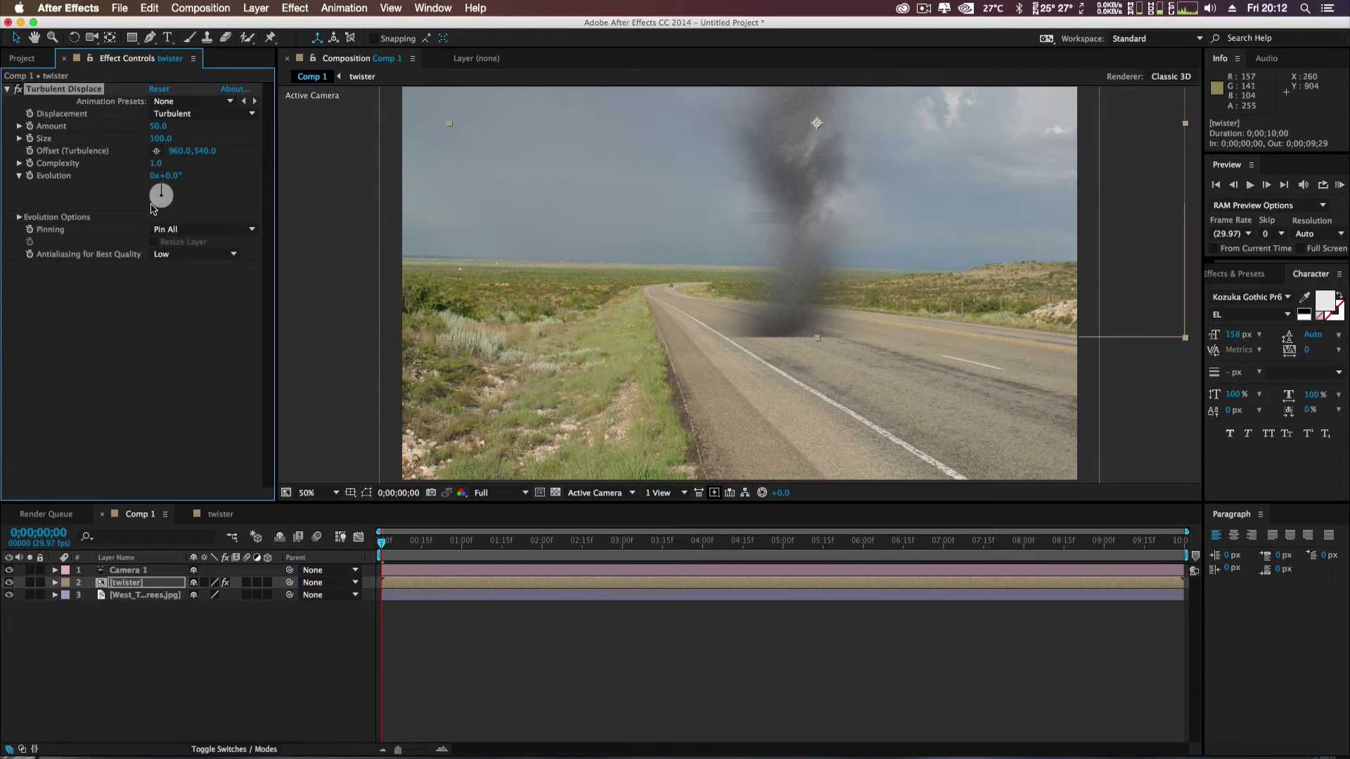
# - Set the twister layer's Displacement to Twist and Evolution to -4°, then move the layer up to about 1170, 2
pyautogui.moveTo(166, 193)
pyautogui.mouseDown()
pyautogui.moveTo(155, 186)
pyautogui.moveTo(169, 185)
pyautogui.moveTo(166, 210)
pyautogui.moveTo(171, 173)
pyautogui.mouseUp()
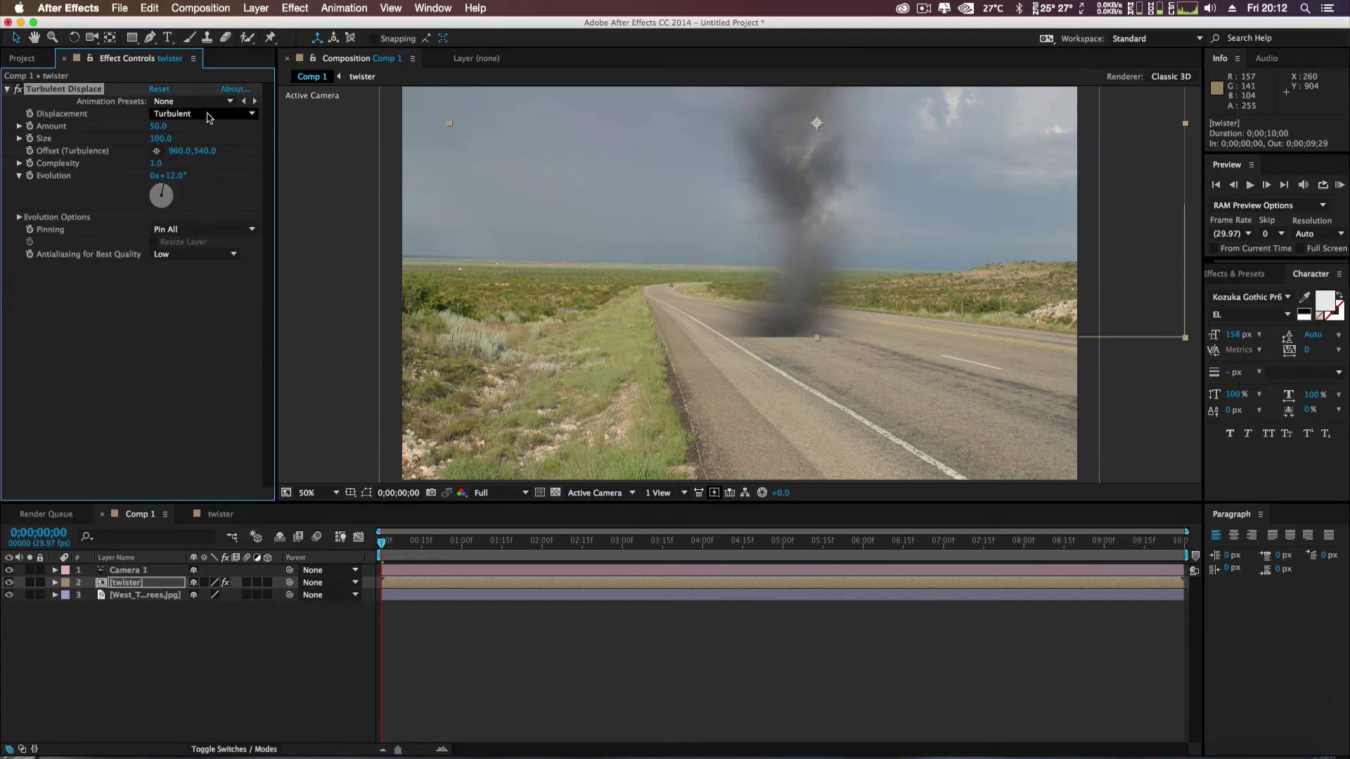
pyautogui.click(205, 116)
pyautogui.click(202, 157)
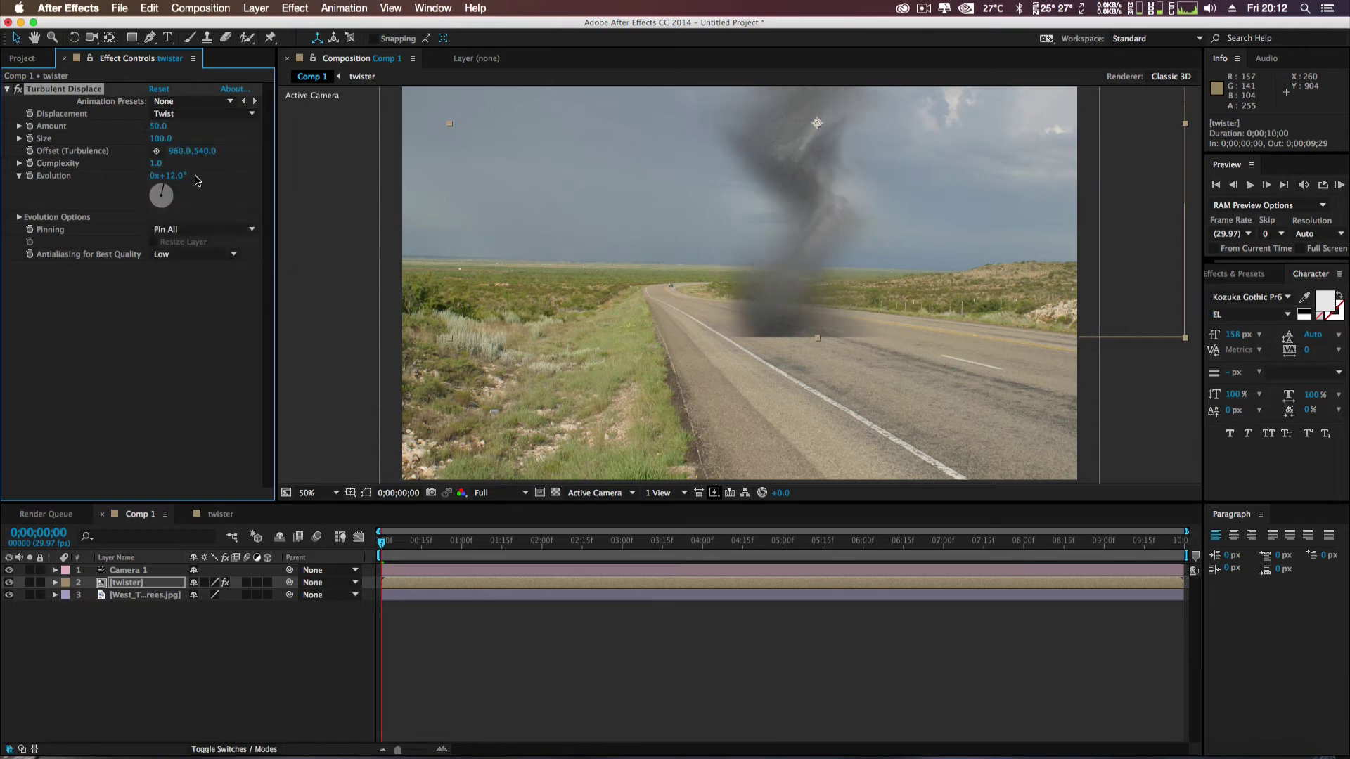
pyautogui.moveTo(166, 202)
pyautogui.mouseDown()
pyautogui.moveTo(157, 178)
pyautogui.moveTo(160, 188)
pyautogui.mouseUp()
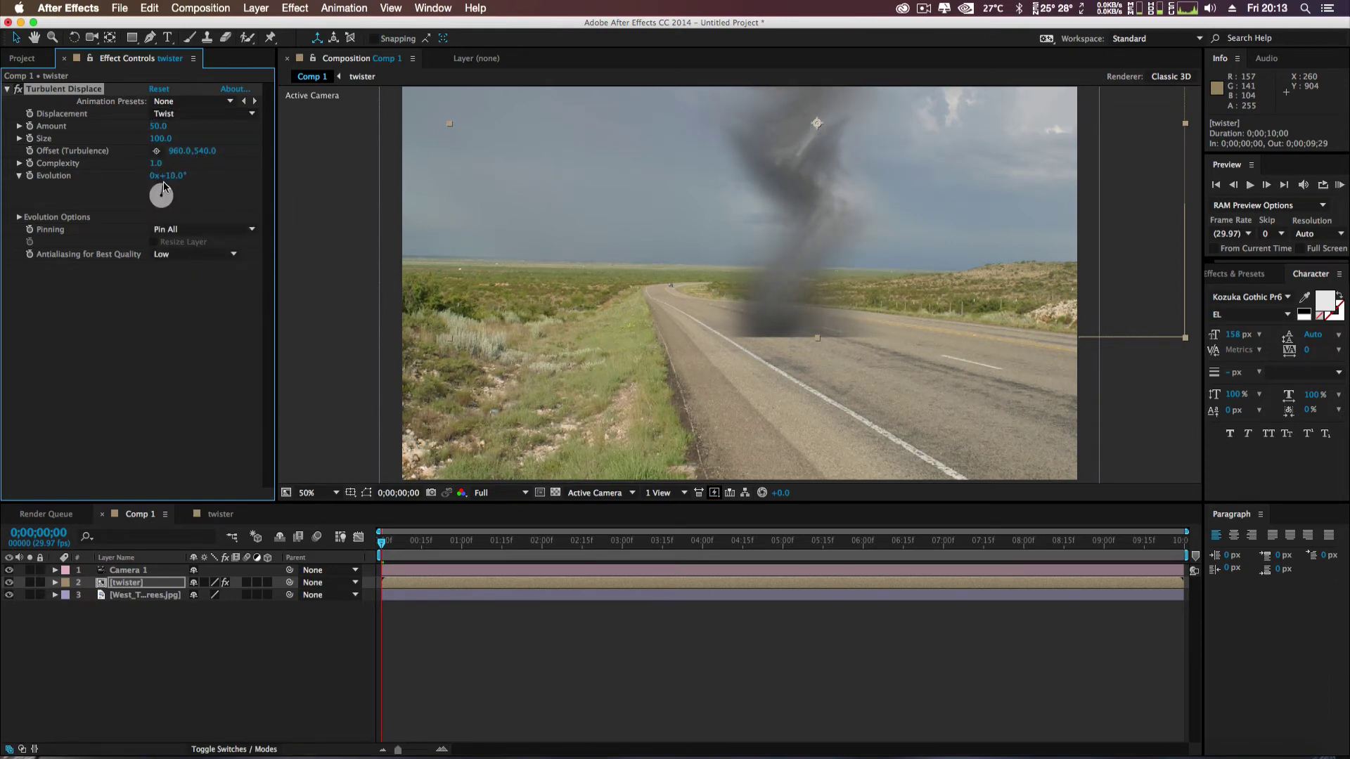
pyautogui.moveTo(803, 285); pyautogui.dragTo(799, 249)
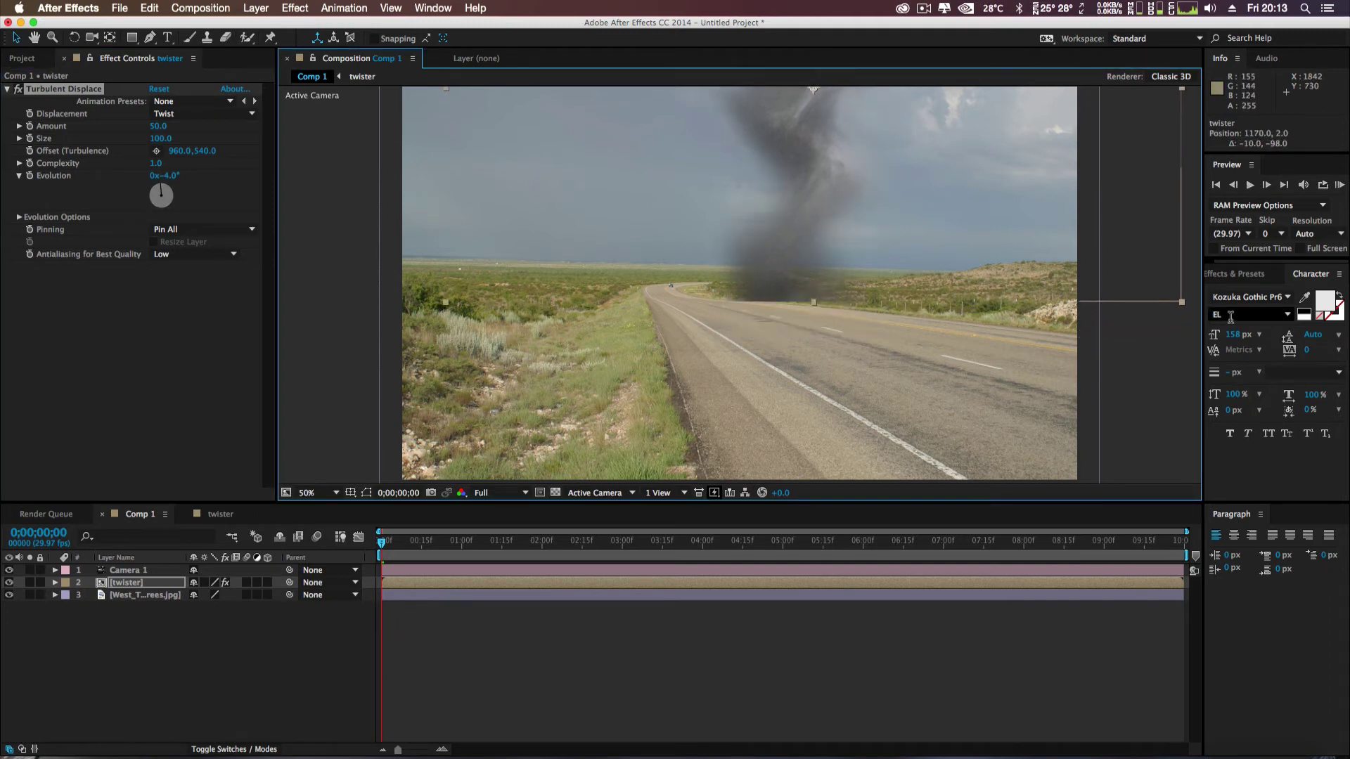
# - Scale the twister layer to about 100% by 132% and keyframe its Turbulent Displace Evolution at -10° on the first frame
pyautogui.moveTo(1183, 306); pyautogui.dragTo(1141, 354)
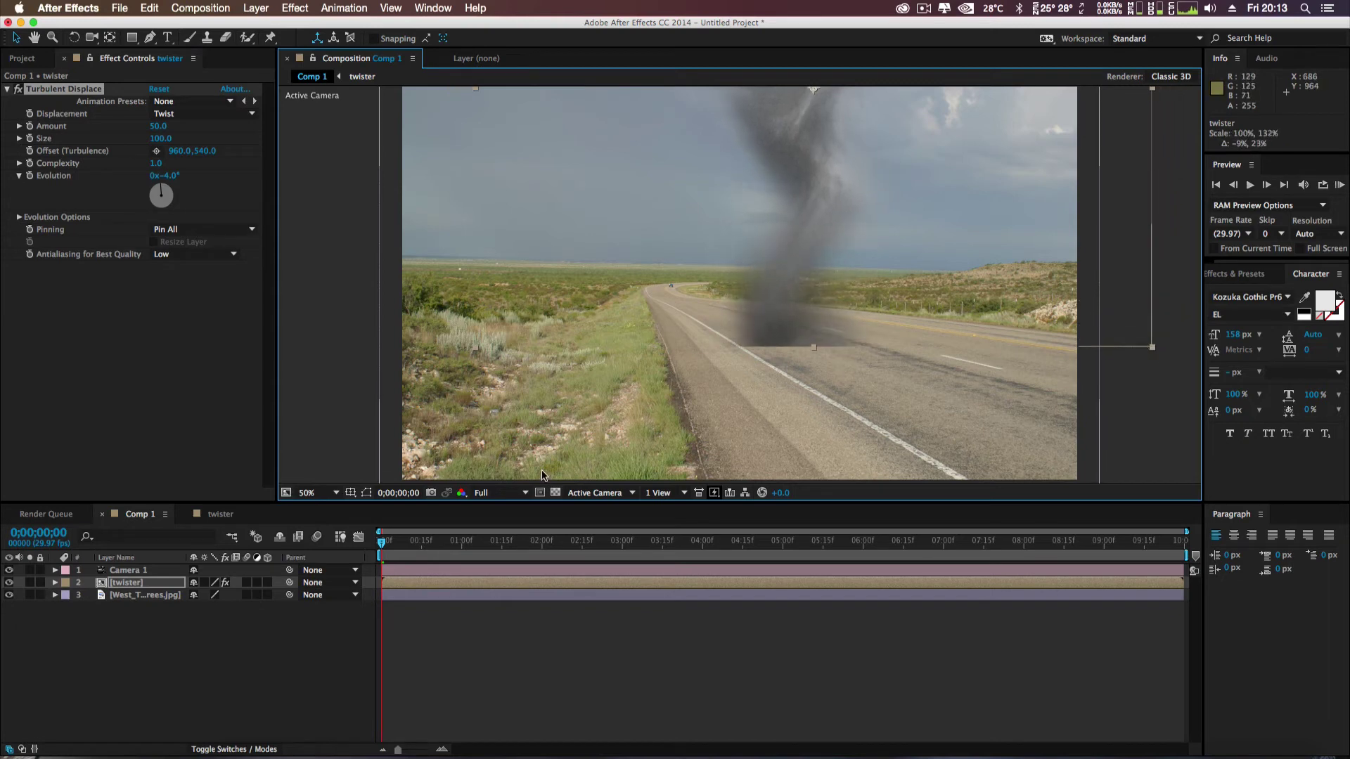
pyautogui.click(118, 584)
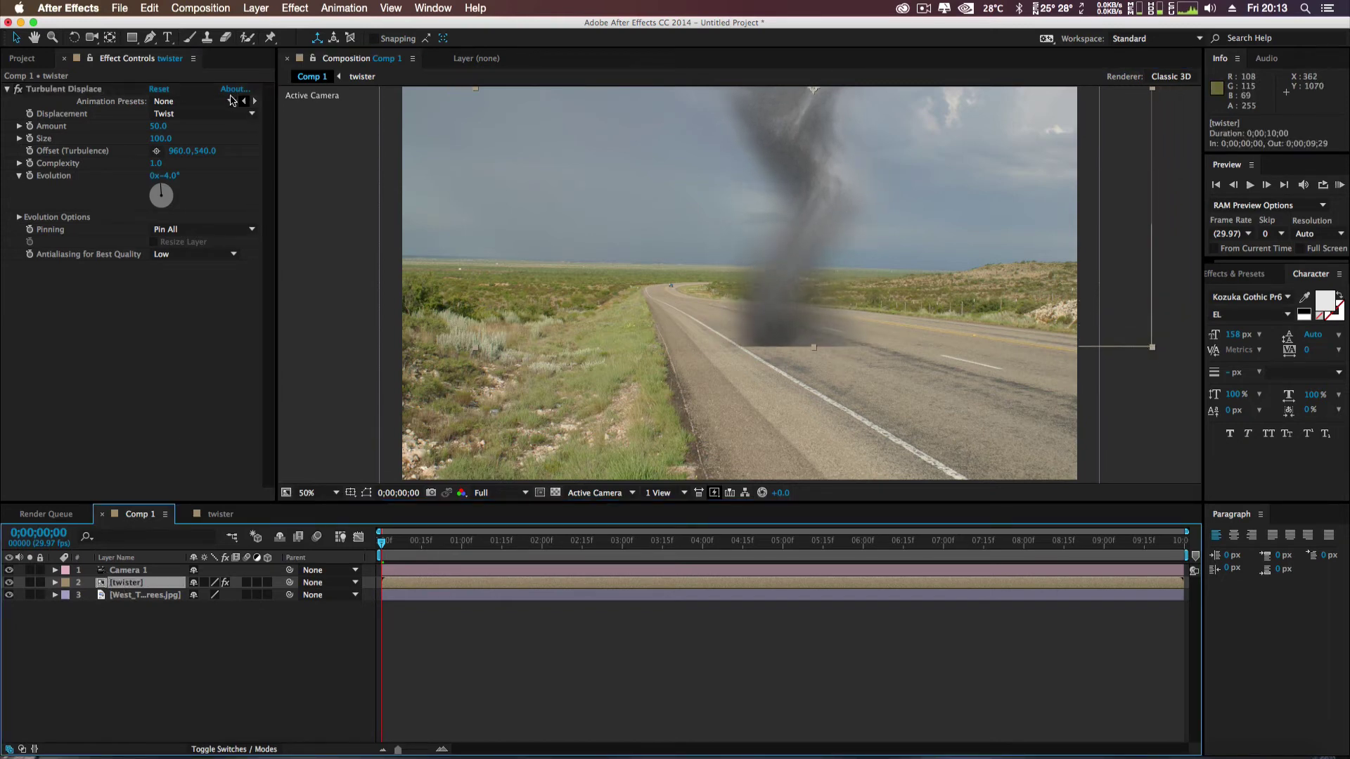
pyautogui.moveTo(164, 191)
pyautogui.mouseDown()
pyautogui.moveTo(169, 204)
pyautogui.moveTo(160, 189)
pyautogui.mouseUp()
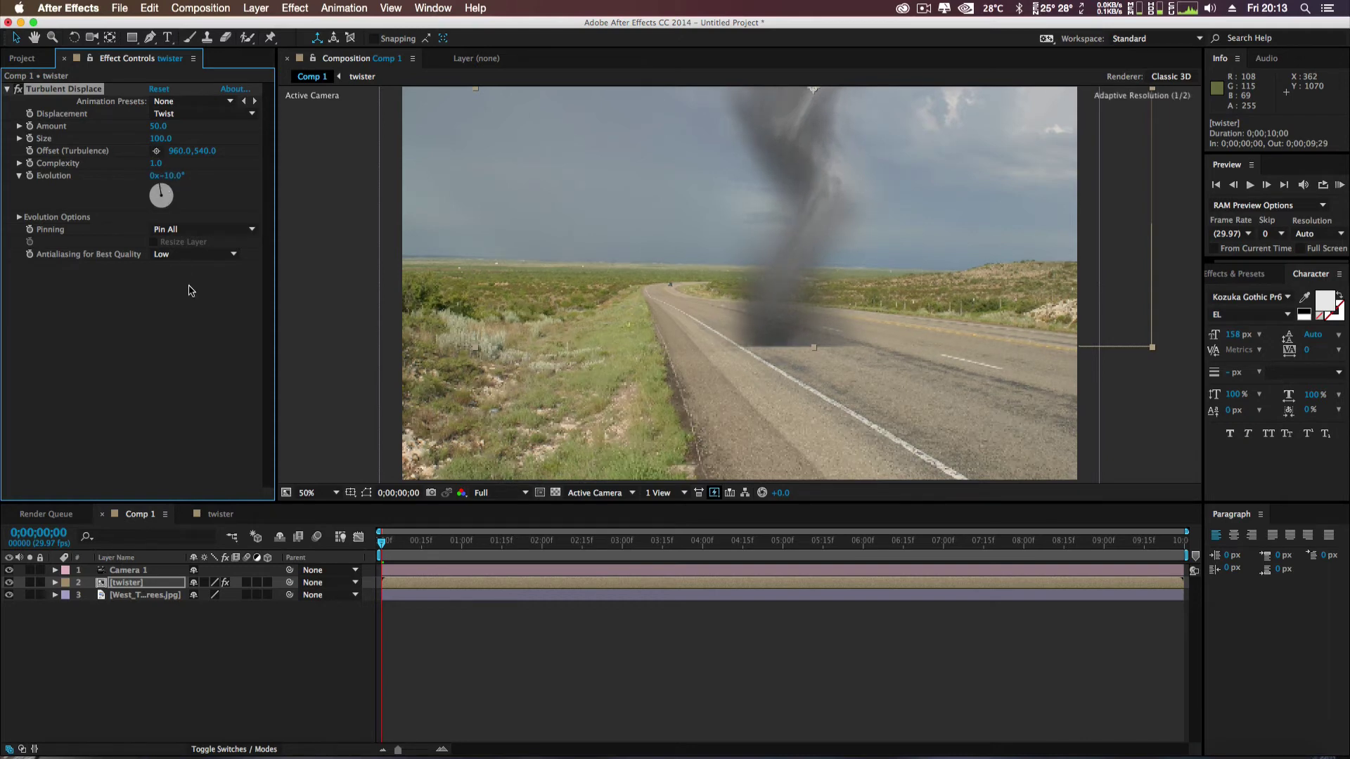
pyautogui.click(30, 176)
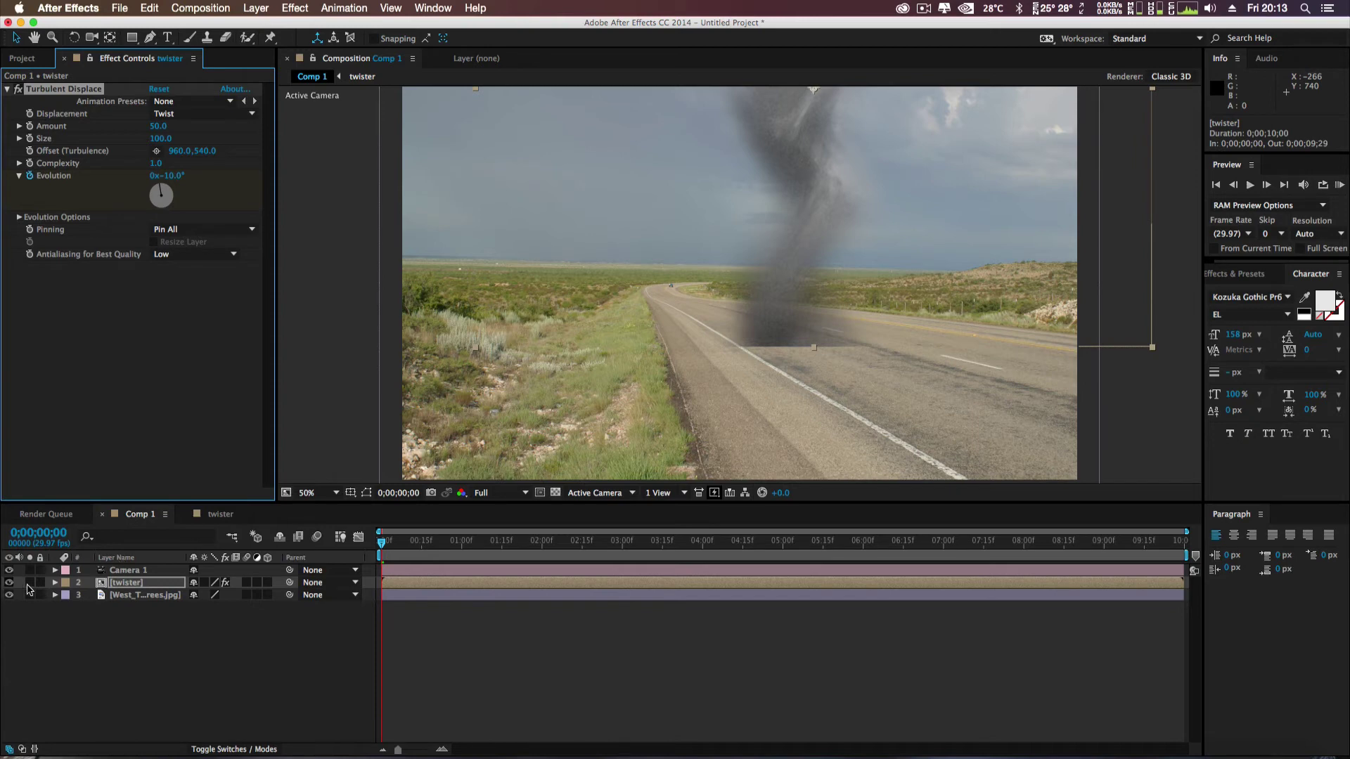
# - Reveal the twister layer's Turbulent Displace properties, keyframe Evolution at 230° on the last frame, and return to 0;00;00;04
pyautogui.click(55, 583)
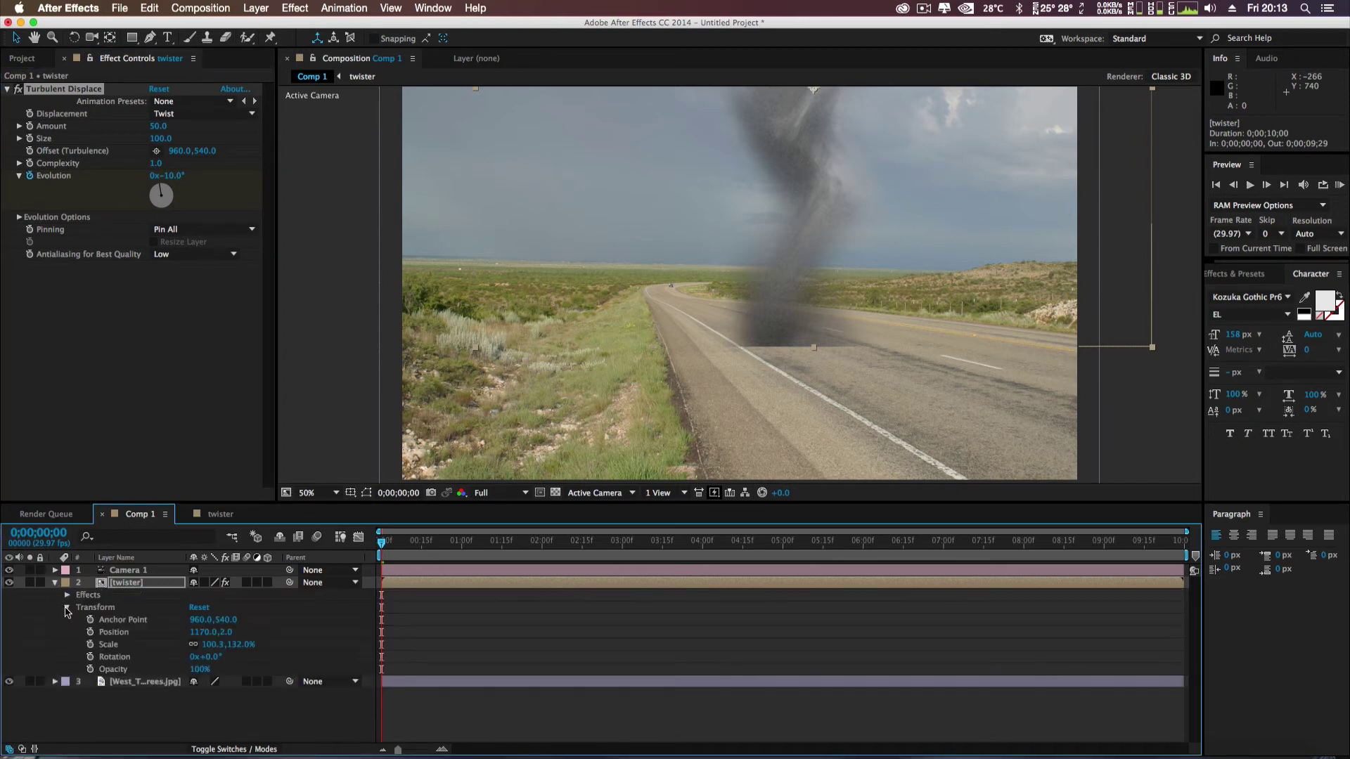
pyautogui.click(67, 596)
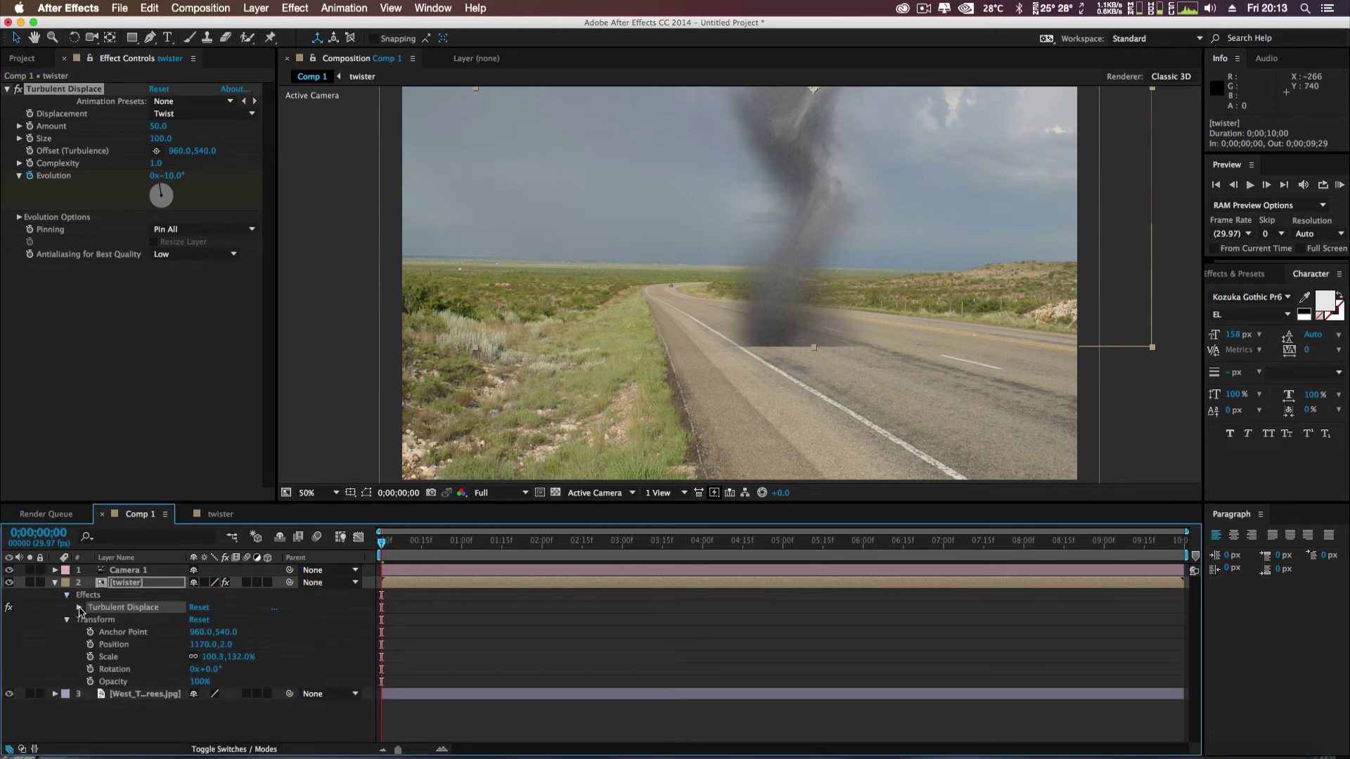
pyautogui.click(79, 608)
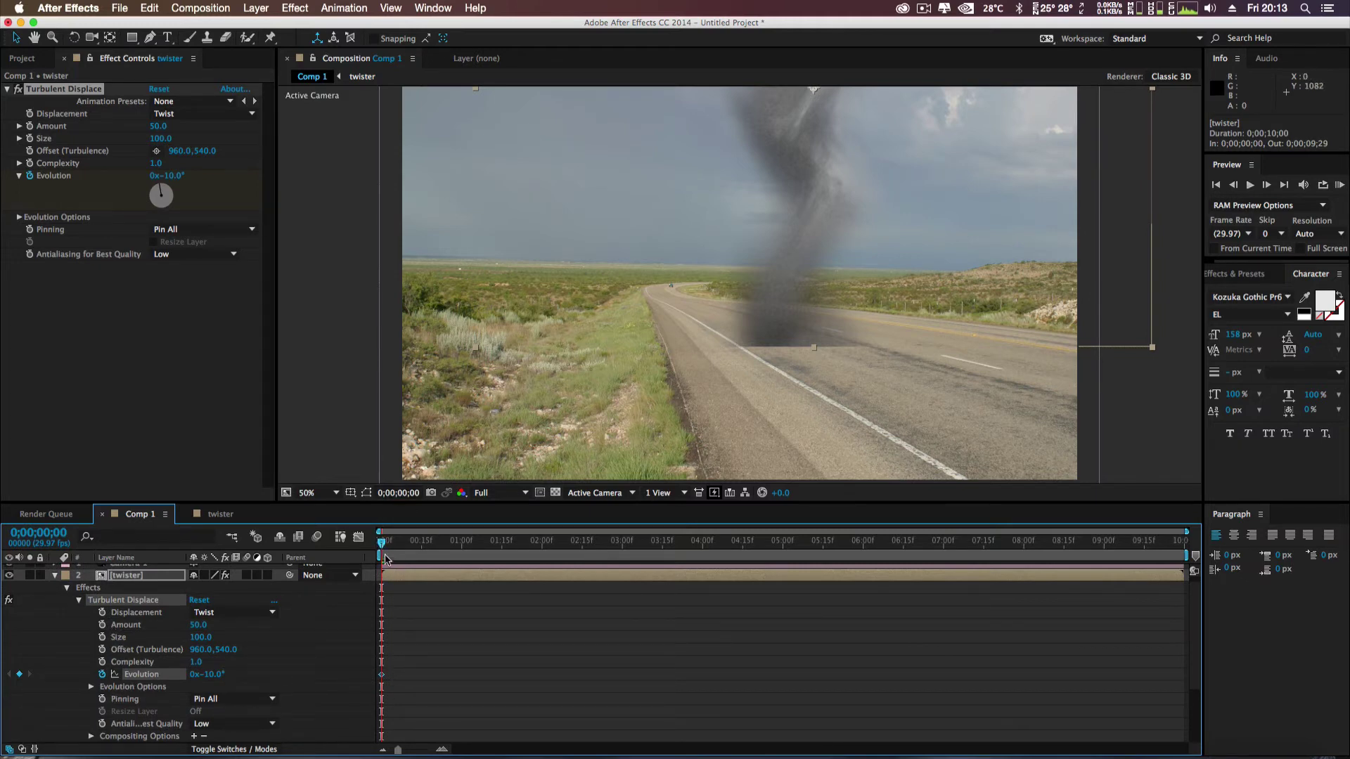
pyautogui.moveTo(383, 549); pyautogui.dragTo(1202, 543)
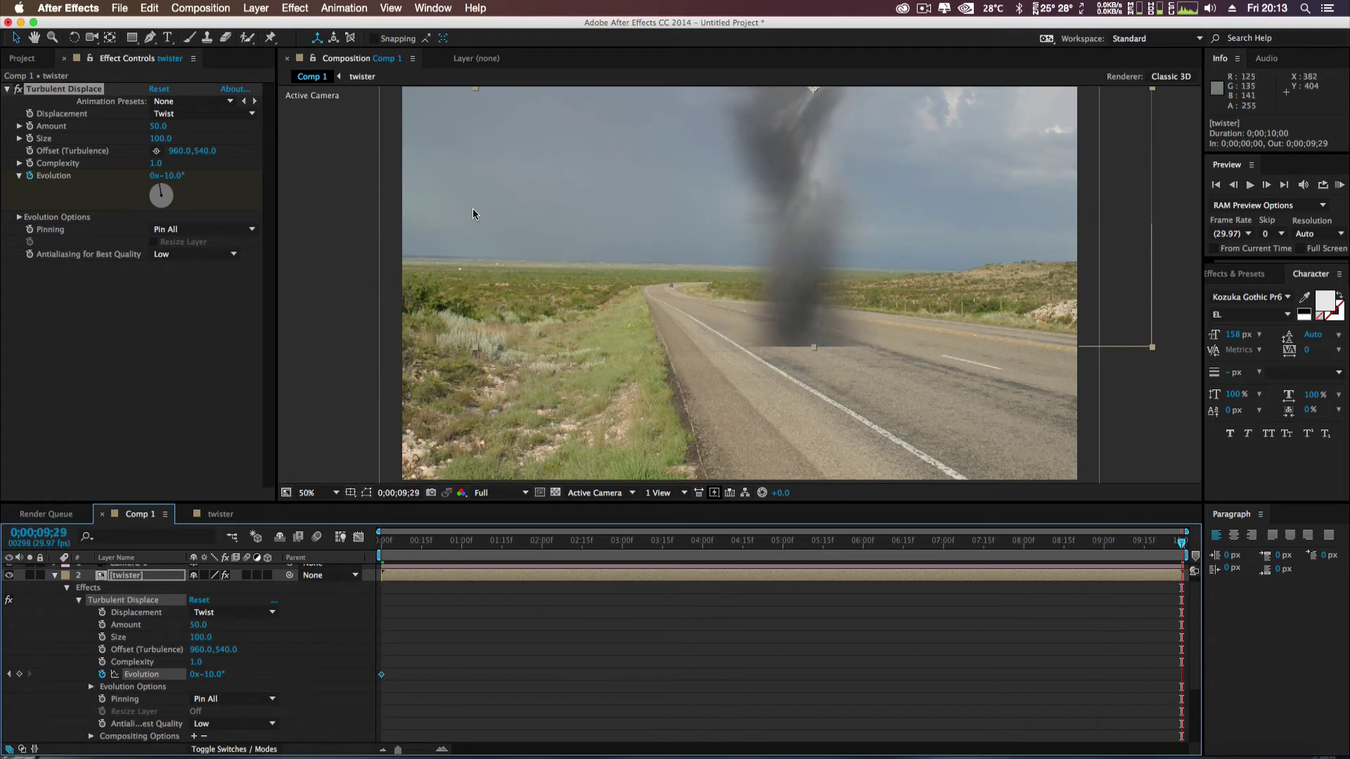
pyautogui.click(166, 201)
pyautogui.moveTo(167, 202); pyautogui.dragTo(159, 203)
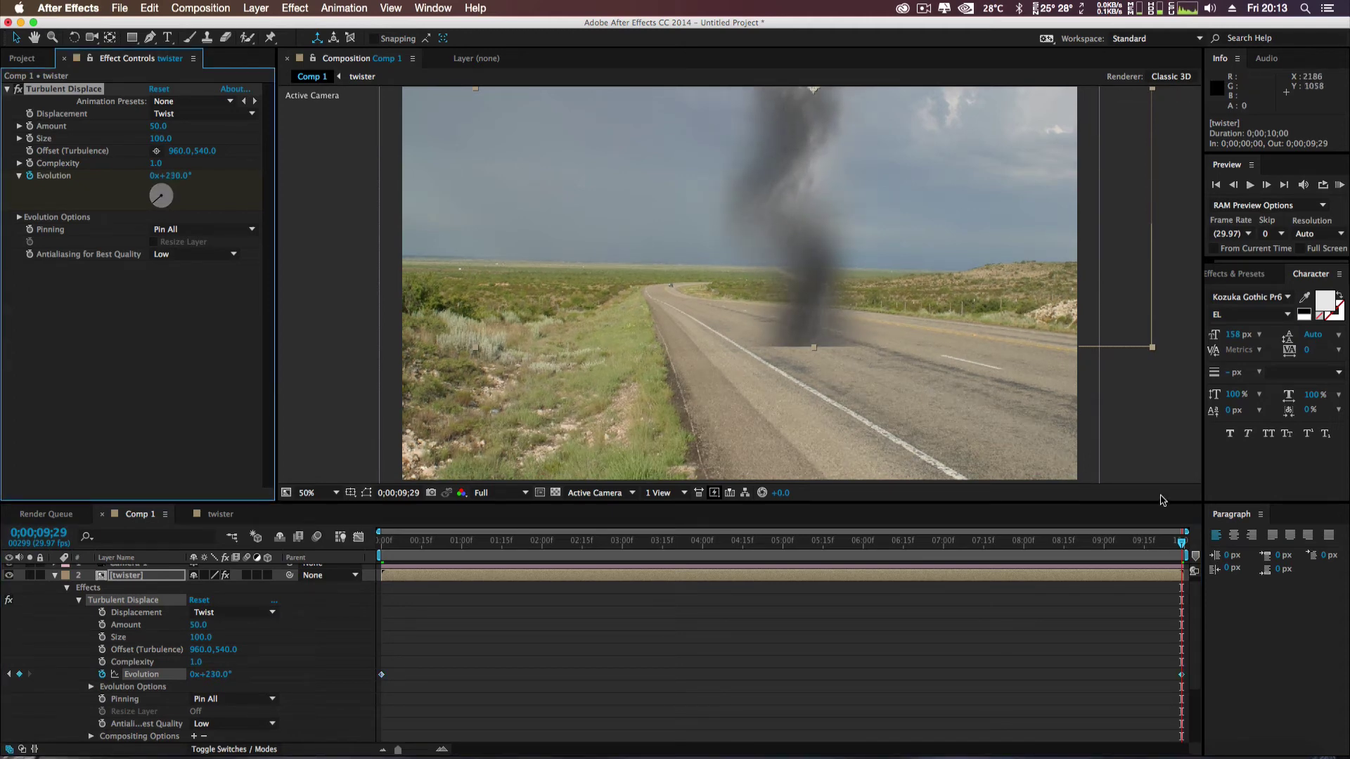
pyautogui.moveTo(1182, 548); pyautogui.dragTo(392, 592)
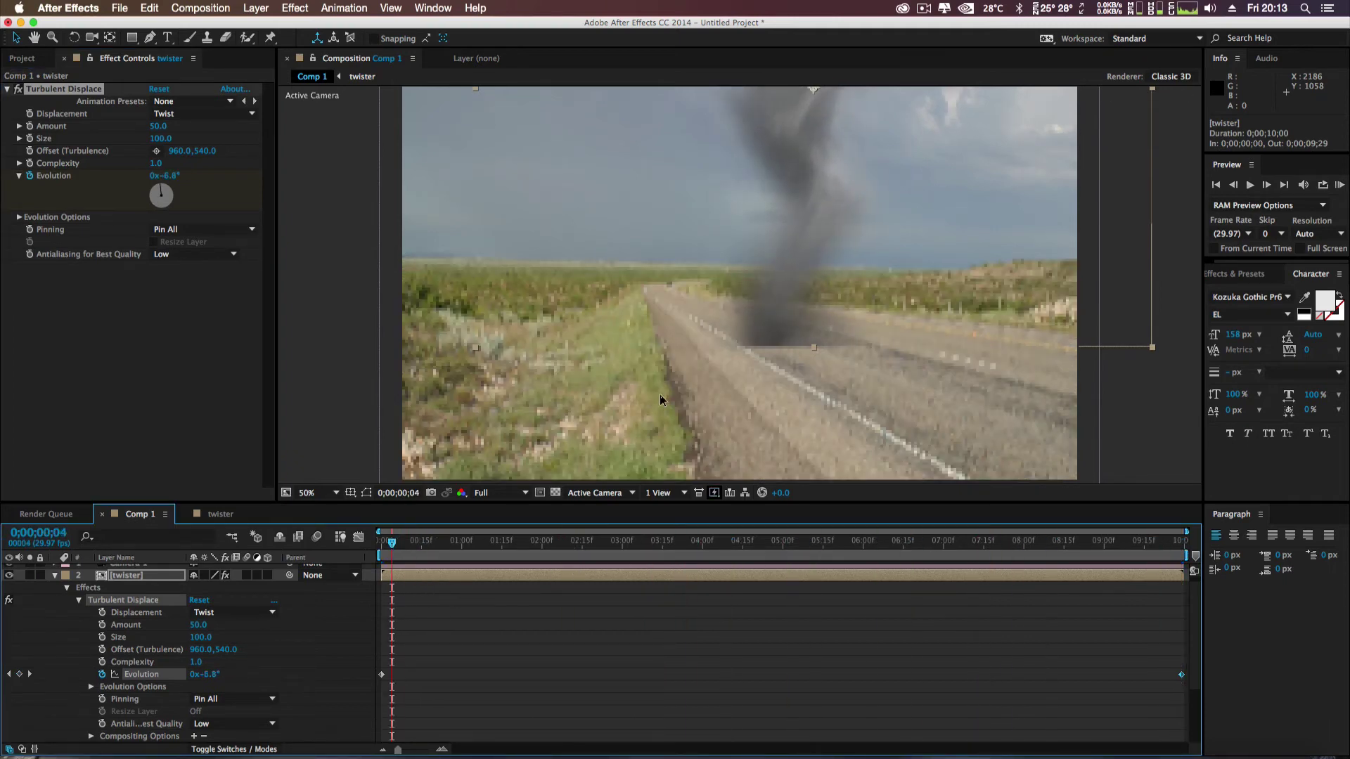
# - Set the preview resolution to Half, collapse the twister layer's properties, and scale the layer to about 86% by 136%
pyautogui.click(517, 494)
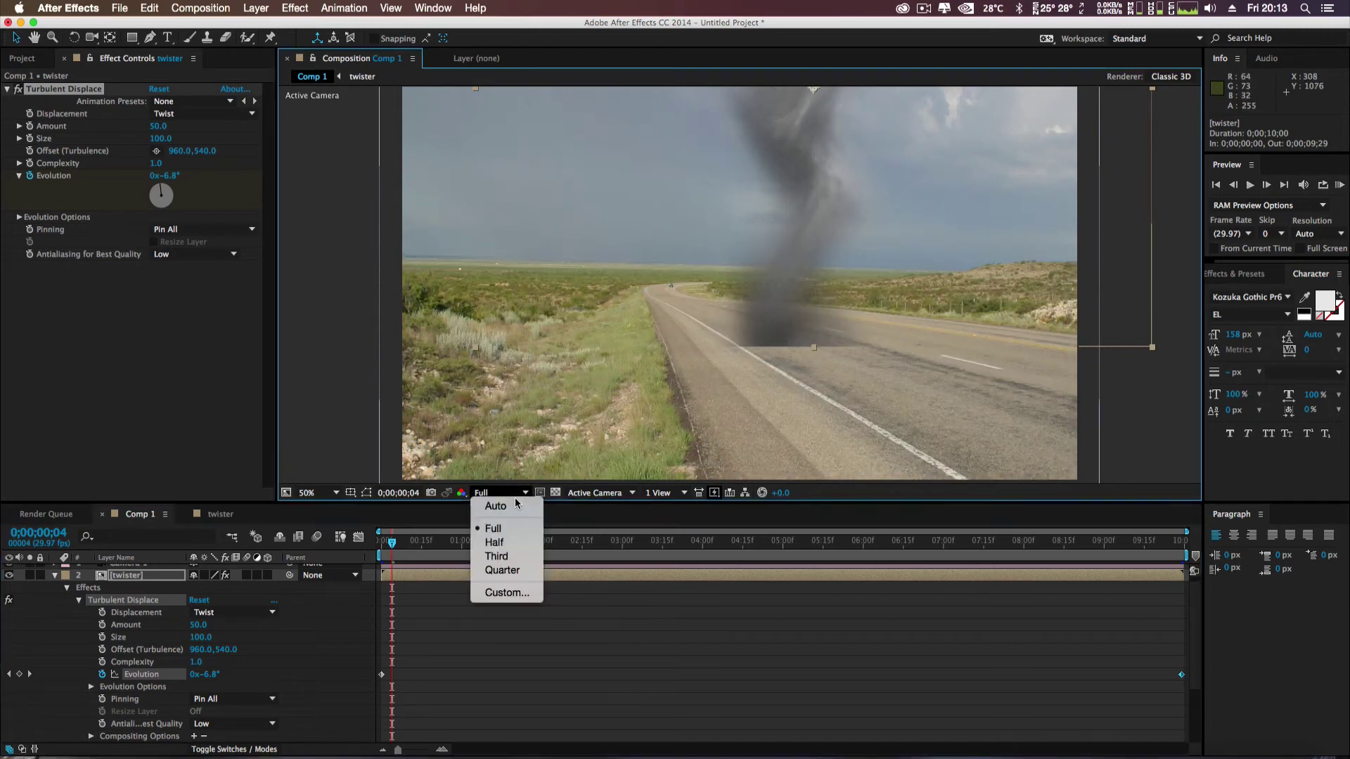
pyautogui.click(508, 540)
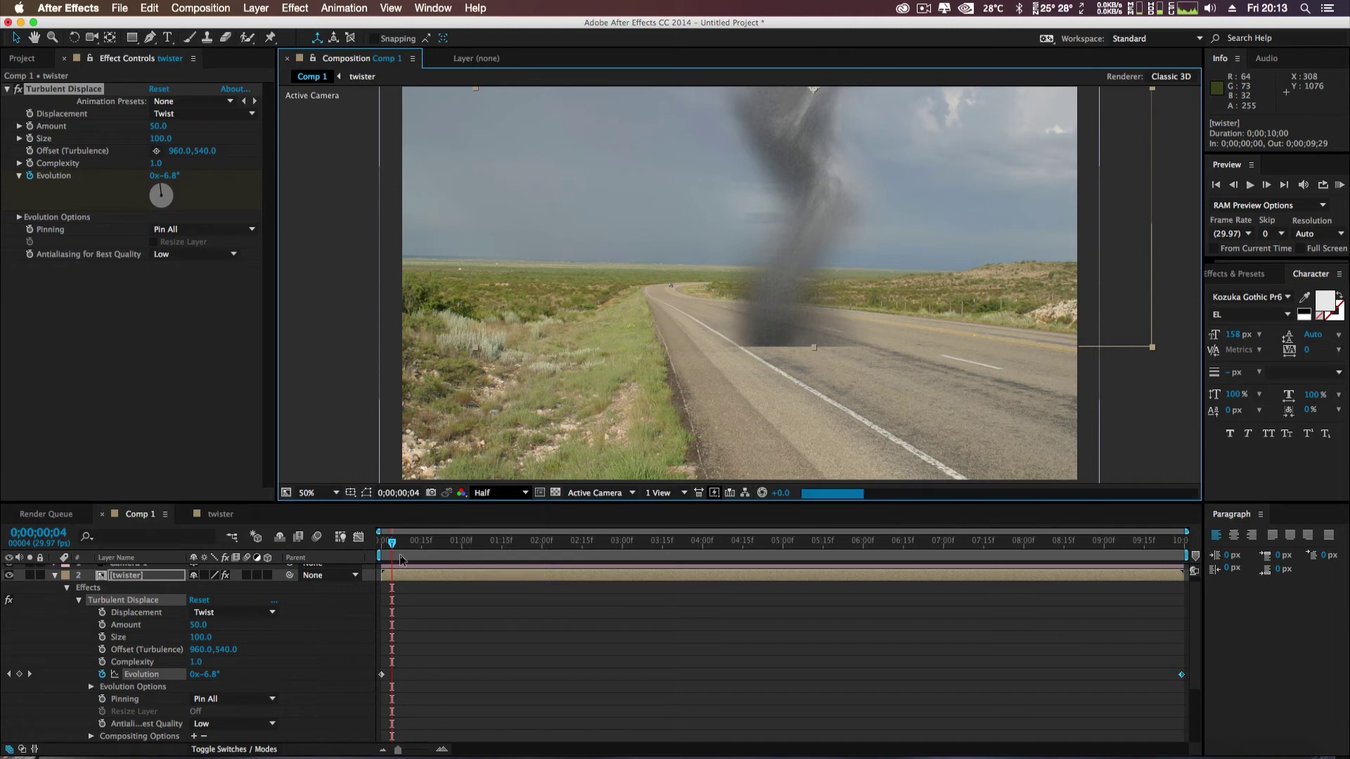
pyautogui.click(67, 589)
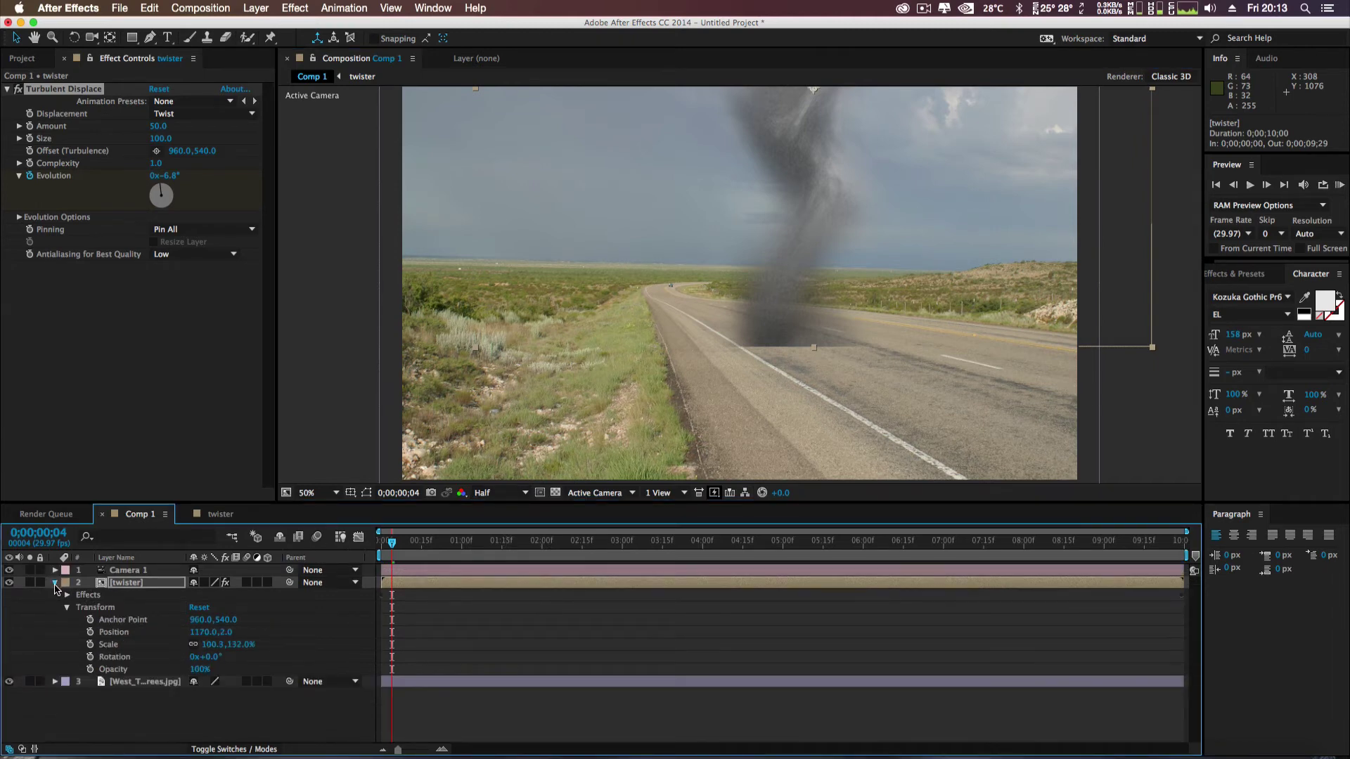
pyautogui.click(56, 583)
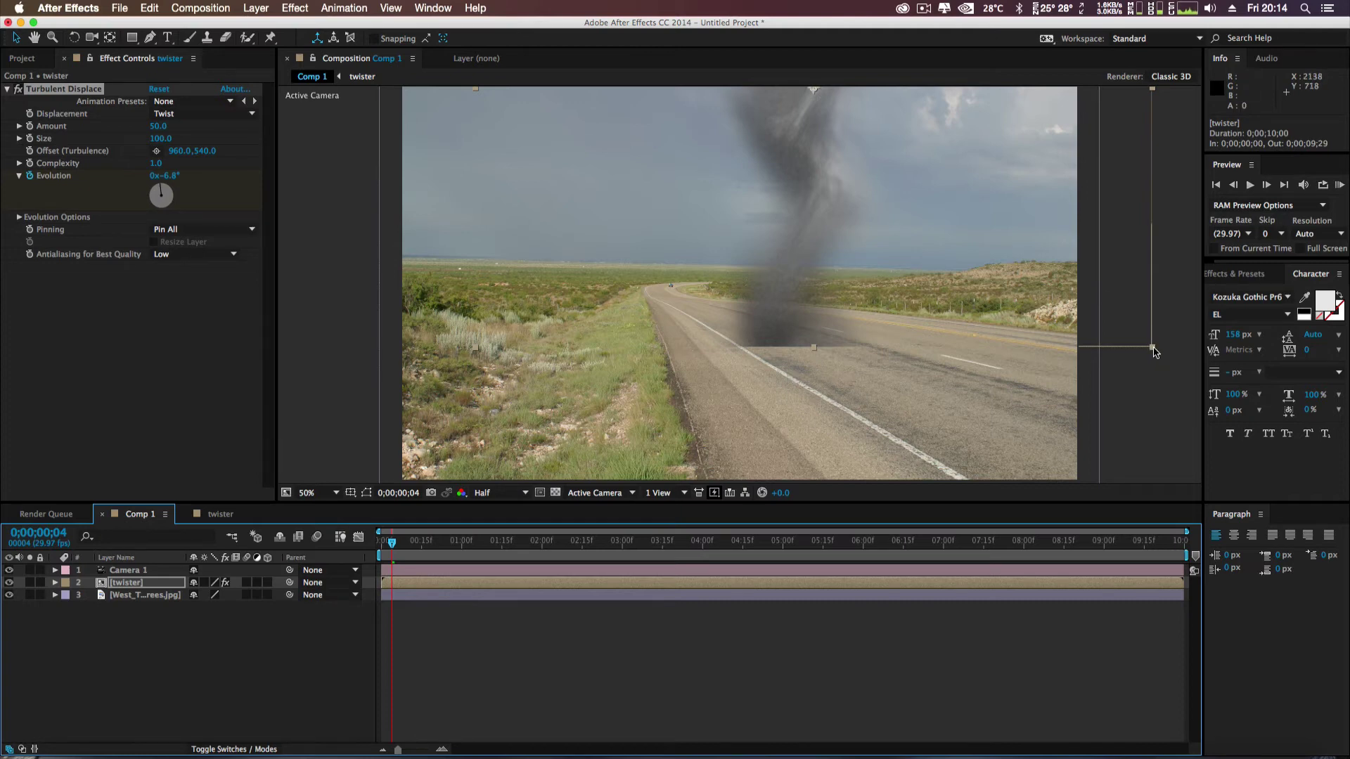
pyautogui.moveTo(1153, 348); pyautogui.dragTo(1104, 355)
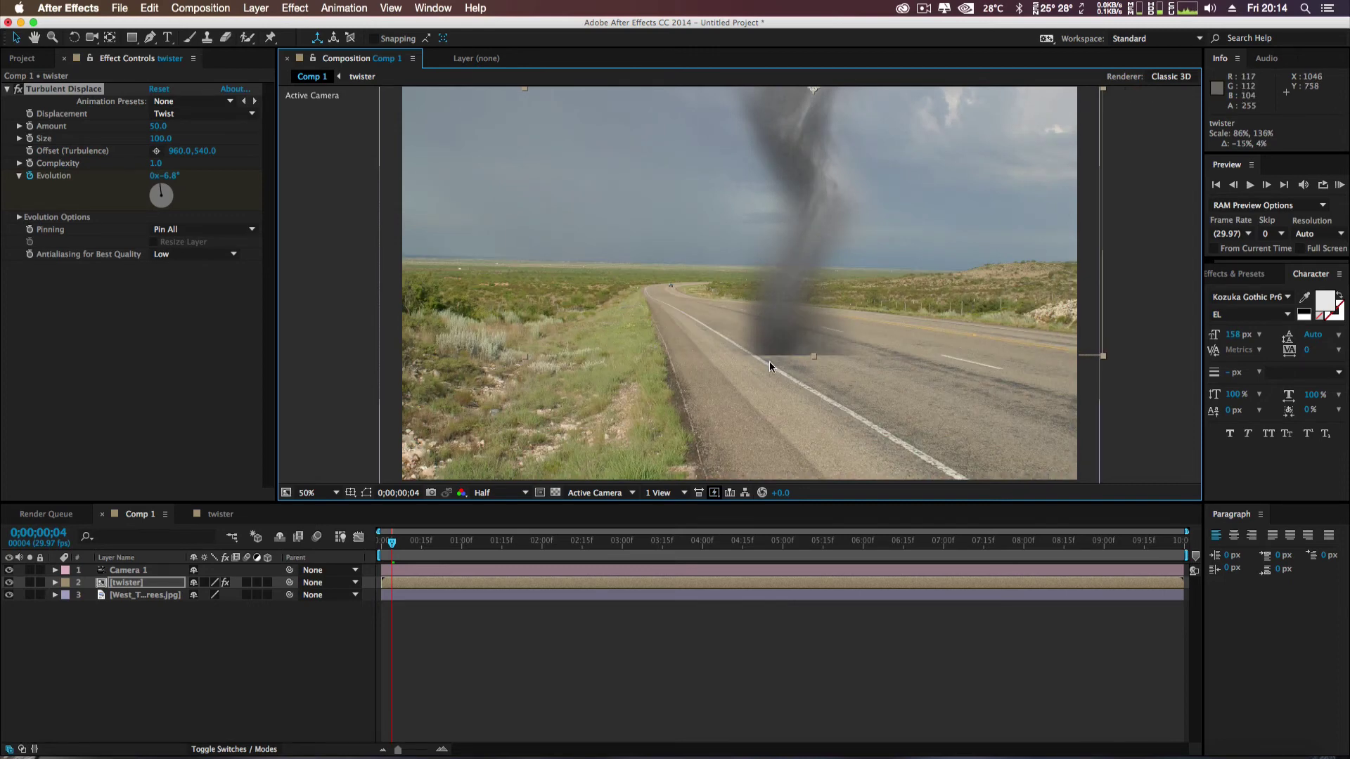
# - Import Bouncing_Debris_01.mov from the 05. Debris folder of Action_Essentials_720p, inside Documents > Action Essentials 2
pyautogui.click(120, 9)
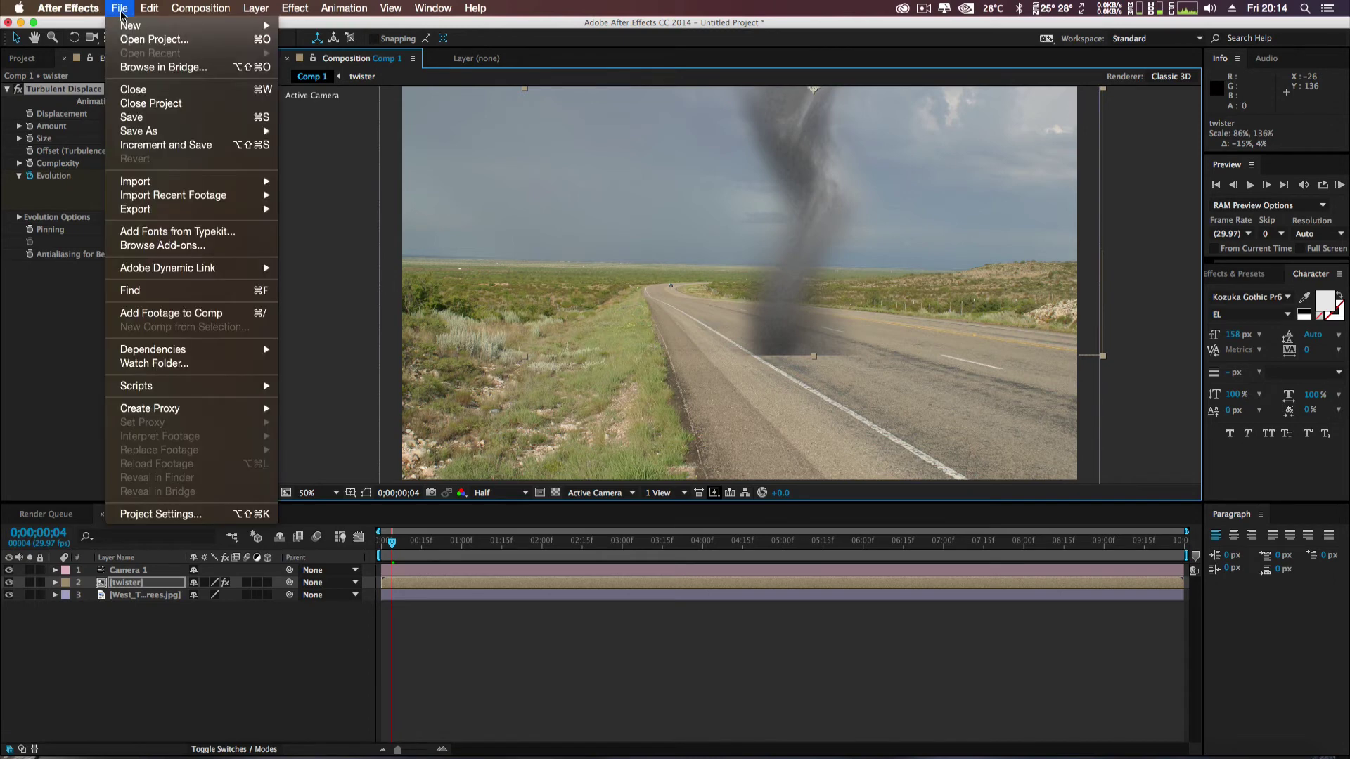
pyautogui.moveTo(230, 182)
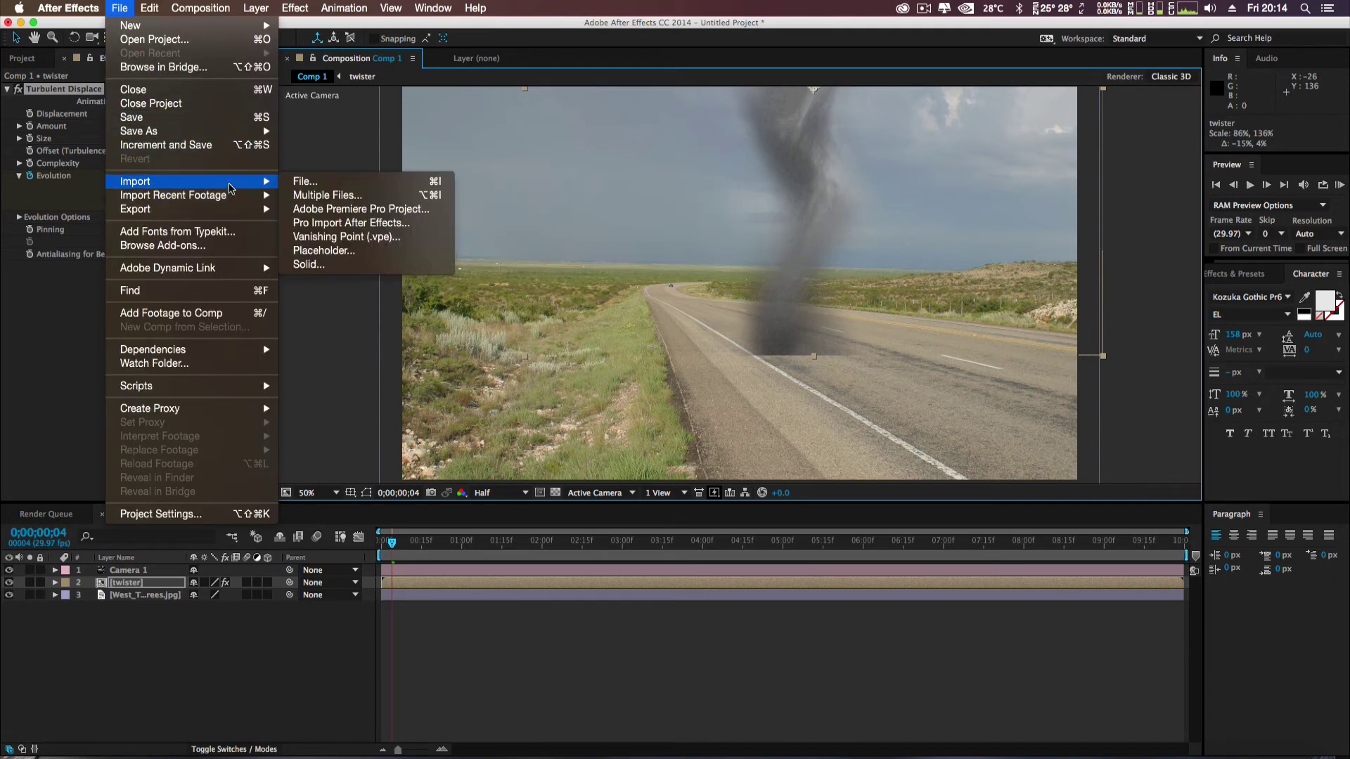
pyautogui.click(323, 180)
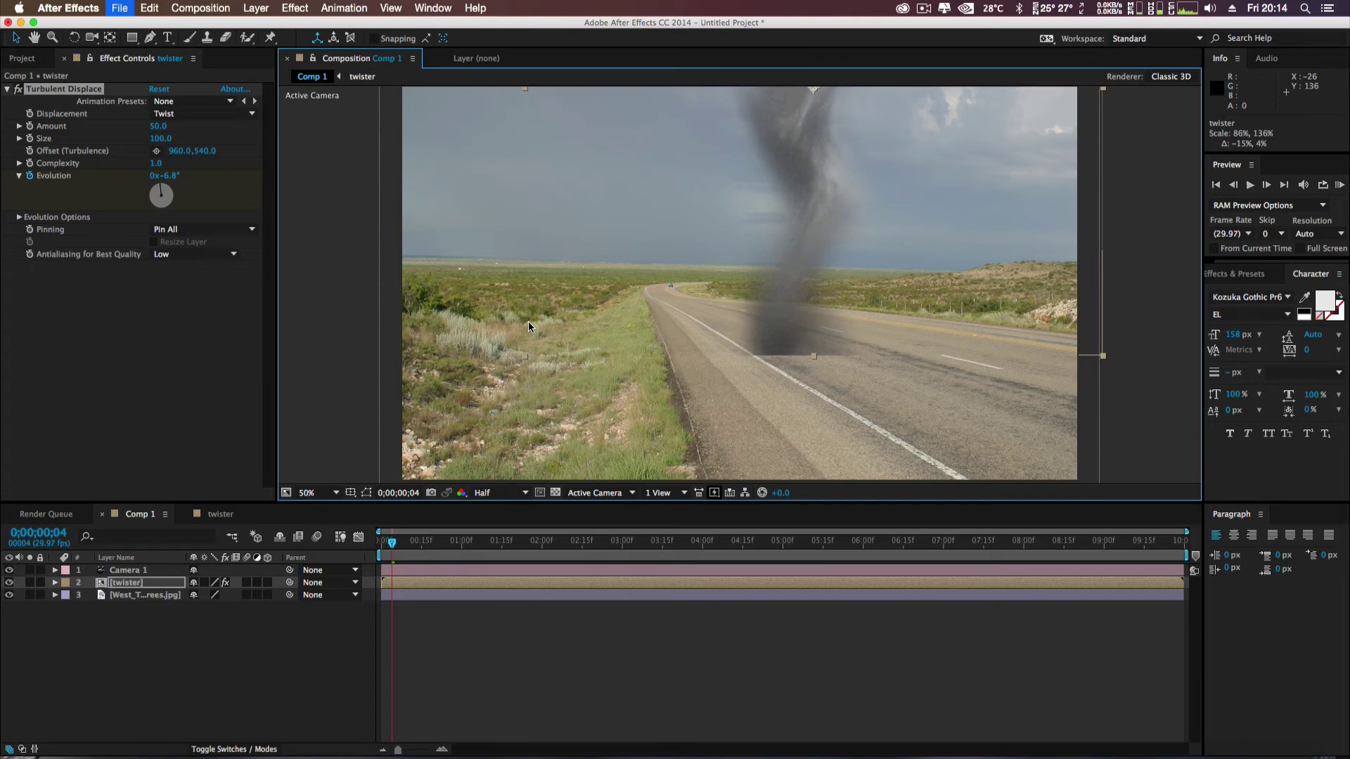
pyautogui.press('super+i')
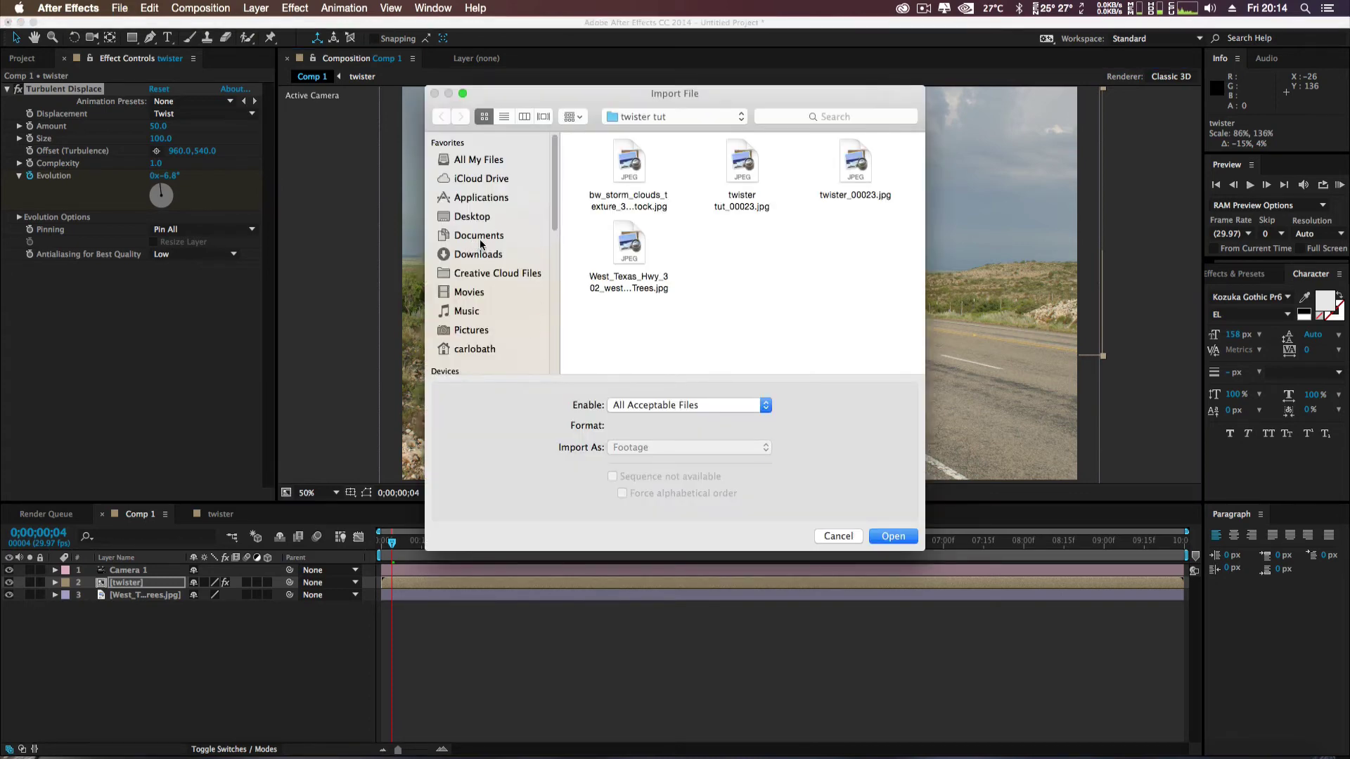
pyautogui.click(481, 240)
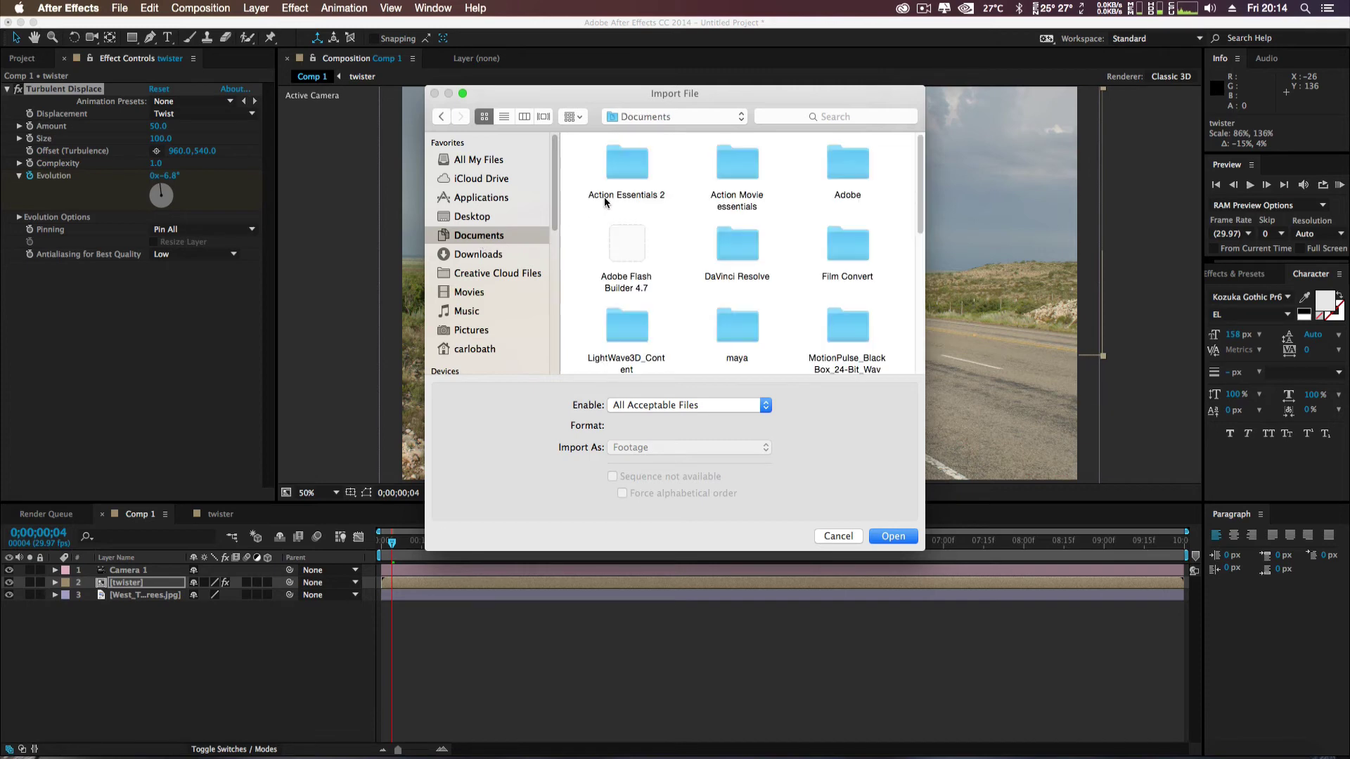
pyautogui.doubleClick(641, 164)
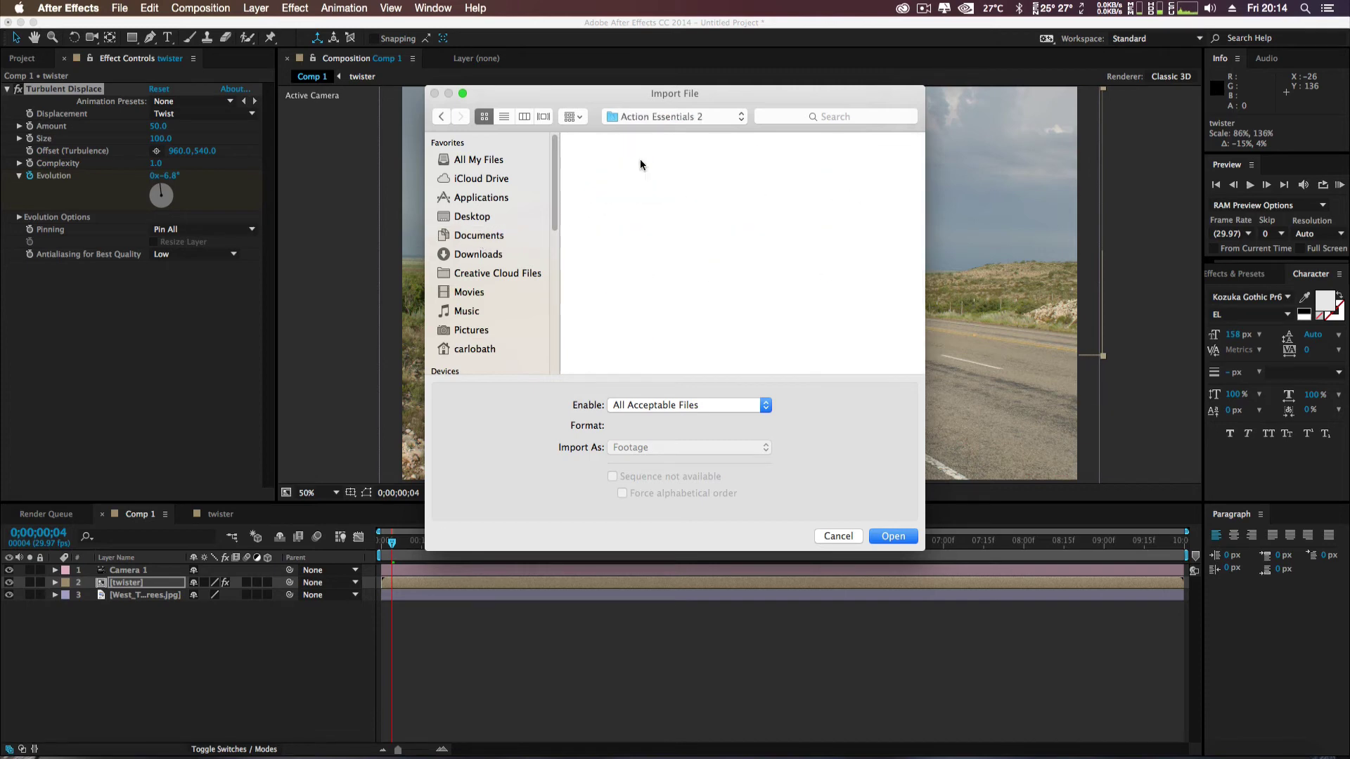
pyautogui.doubleClick(636, 168)
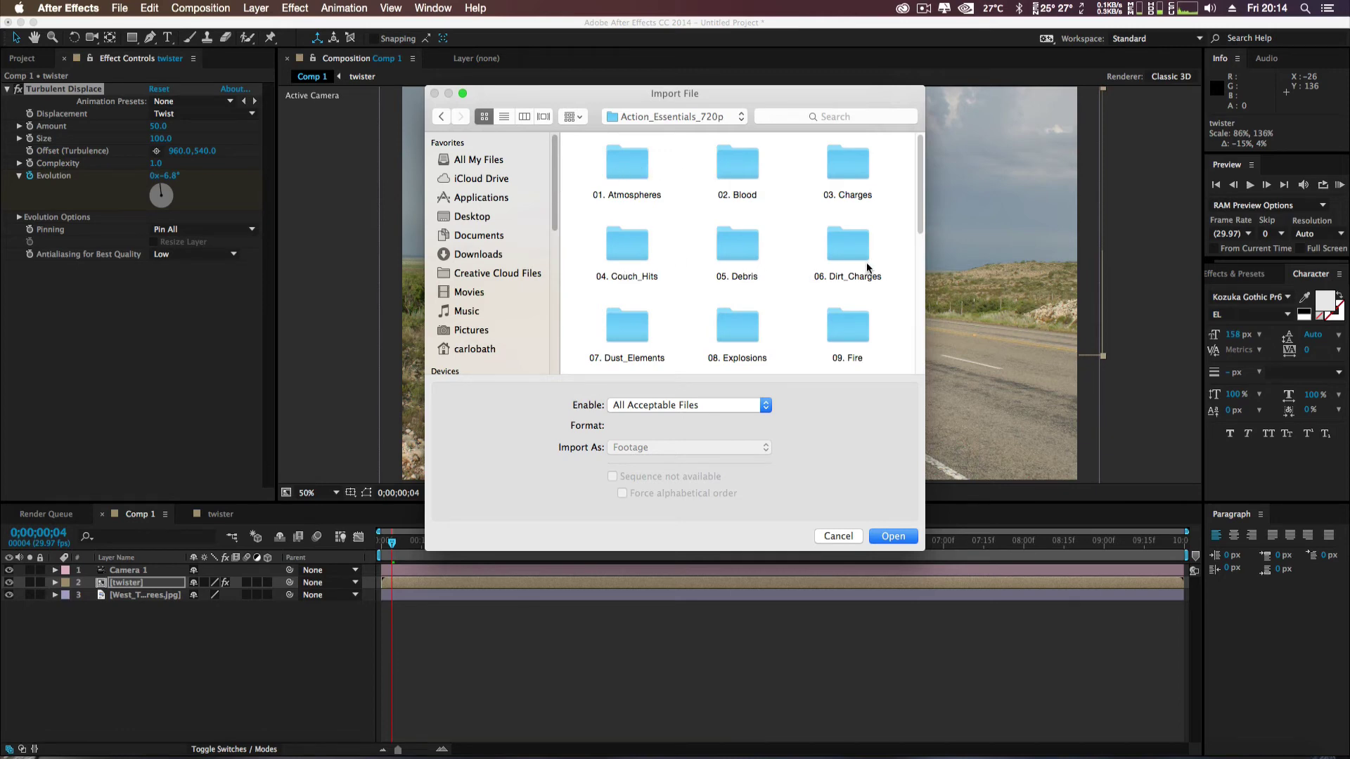
pyautogui.doubleClick(726, 248)
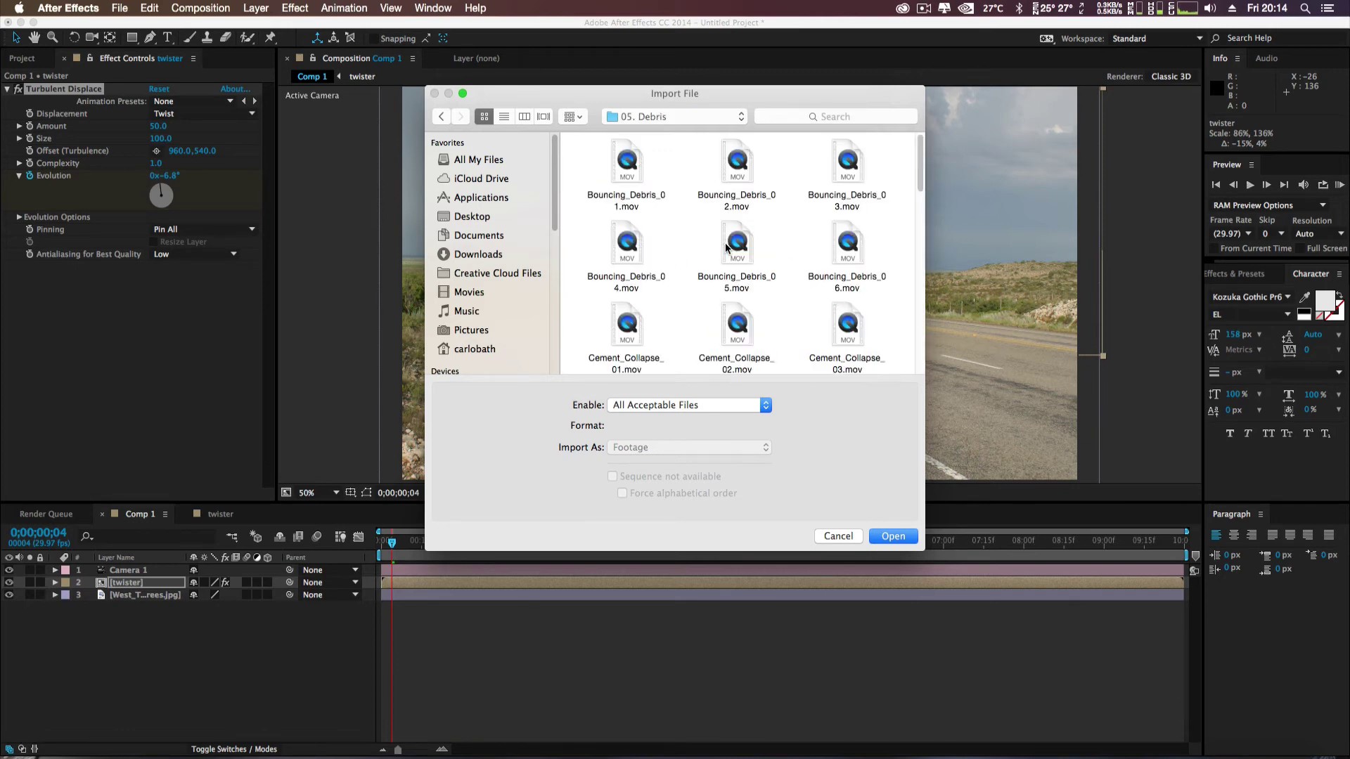
pyautogui.doubleClick(629, 168)
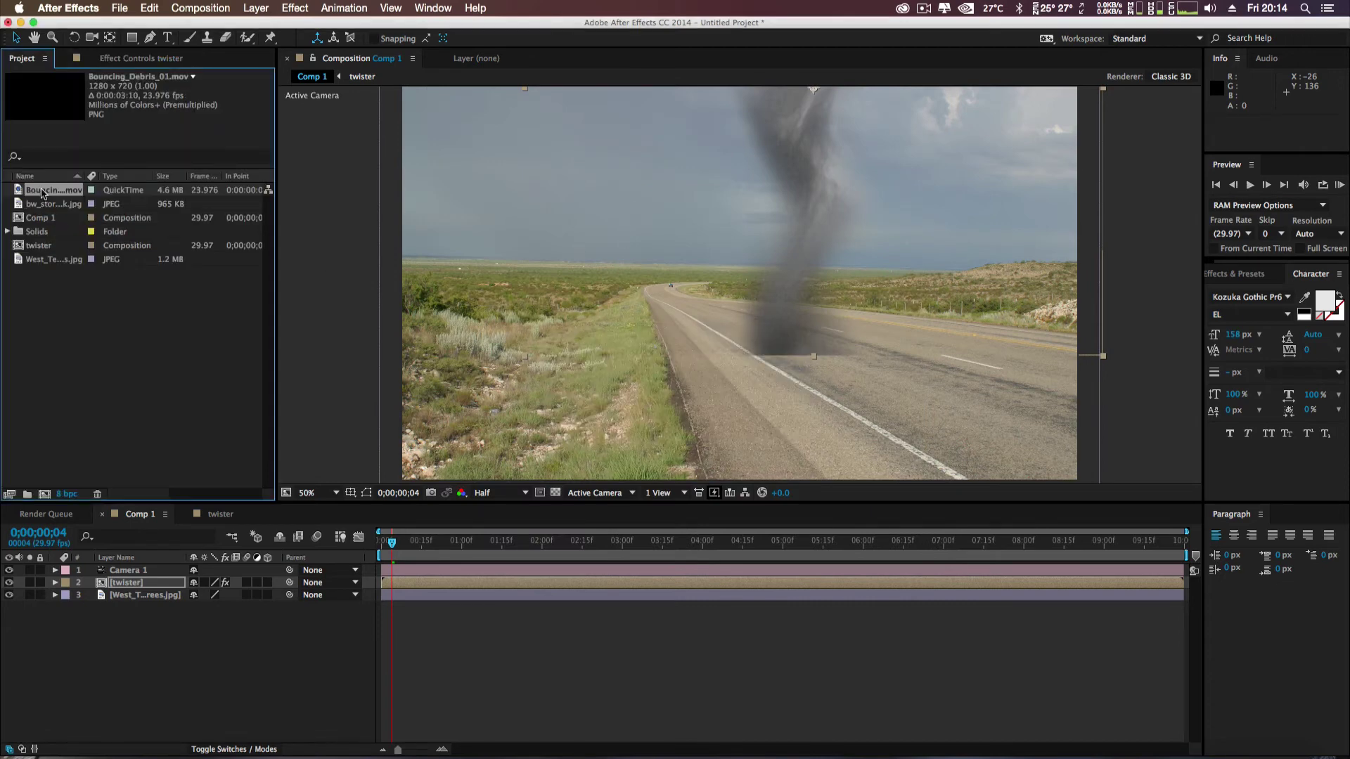
# - Add the debris clip to Comp 1 at the tornado's base, at about 1146, 522, and widen it to about 163%
pyautogui.moveTo(53, 189); pyautogui.dragTo(813, 336)
pyautogui.moveTo(810, 403); pyautogui.dragTo(802, 347)
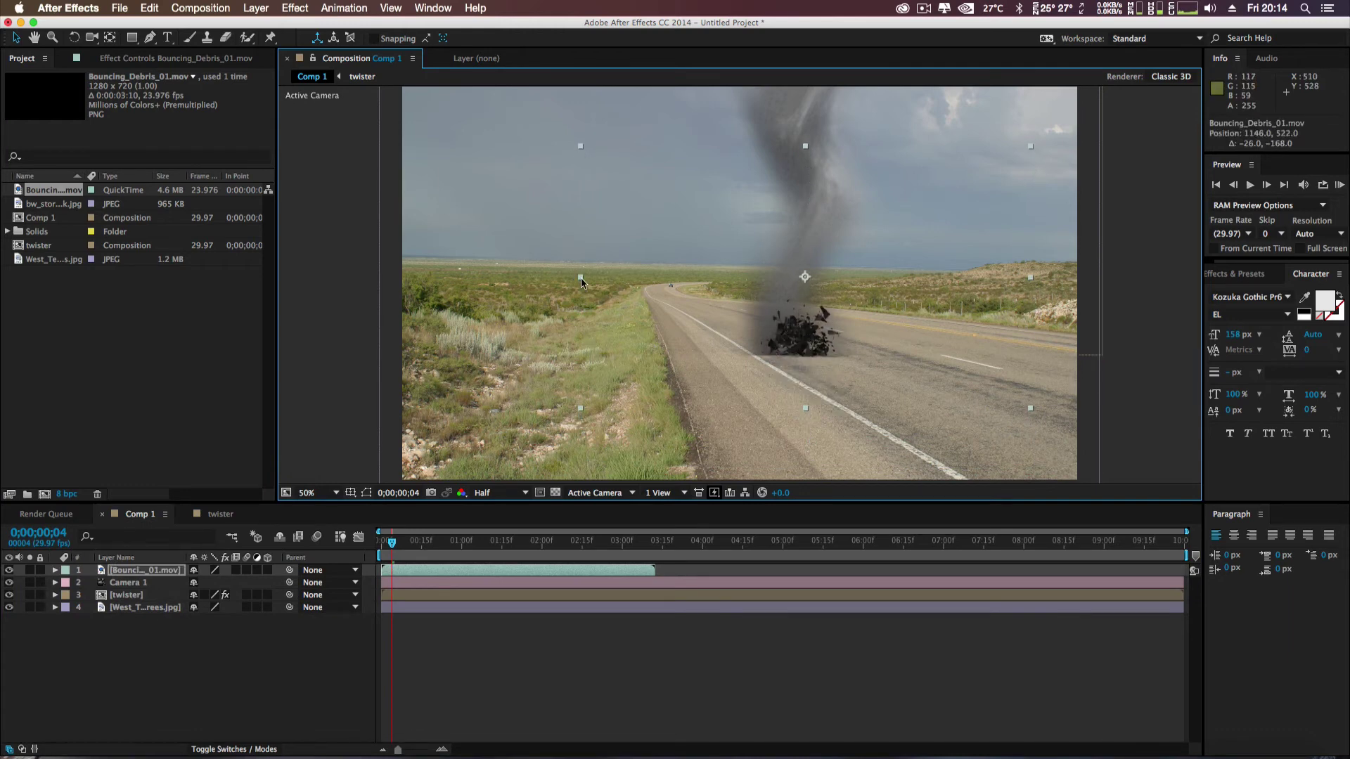
pyautogui.moveTo(581, 279); pyautogui.dragTo(439, 281)
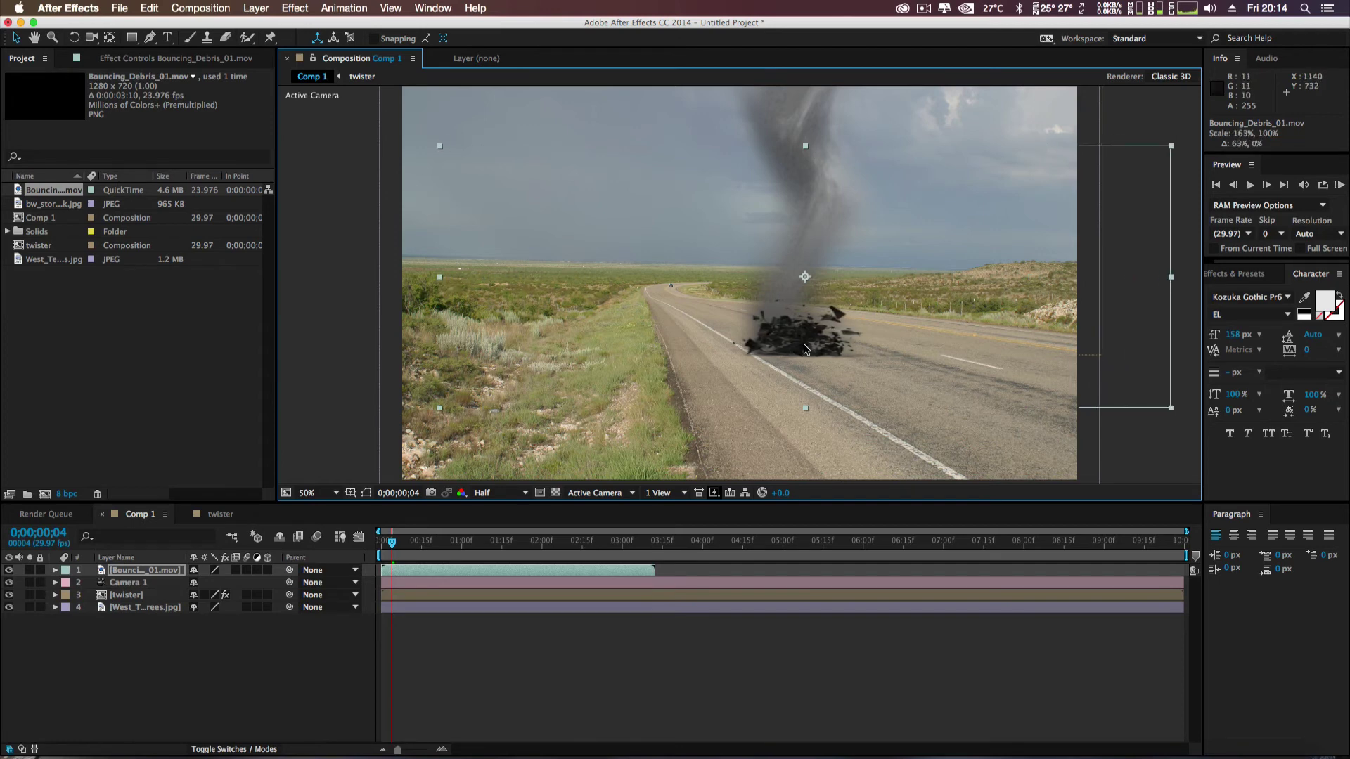
# - Return to the first frame and add a Position keyframe to Camera 1
pyautogui.moveTo(396, 545)
pyautogui.mouseDown()
pyautogui.moveTo(527, 554)
pyautogui.moveTo(382, 559)
pyautogui.mouseUp()
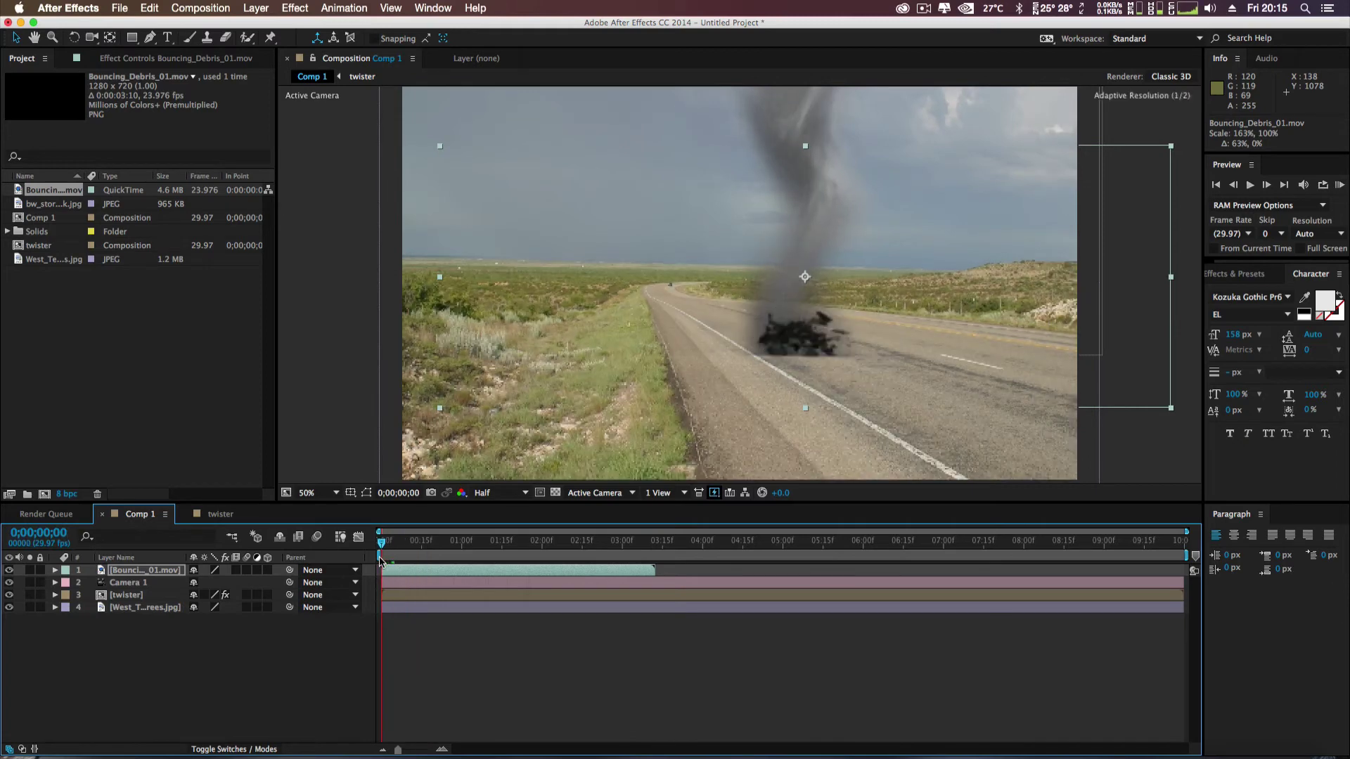
pyautogui.click(115, 585)
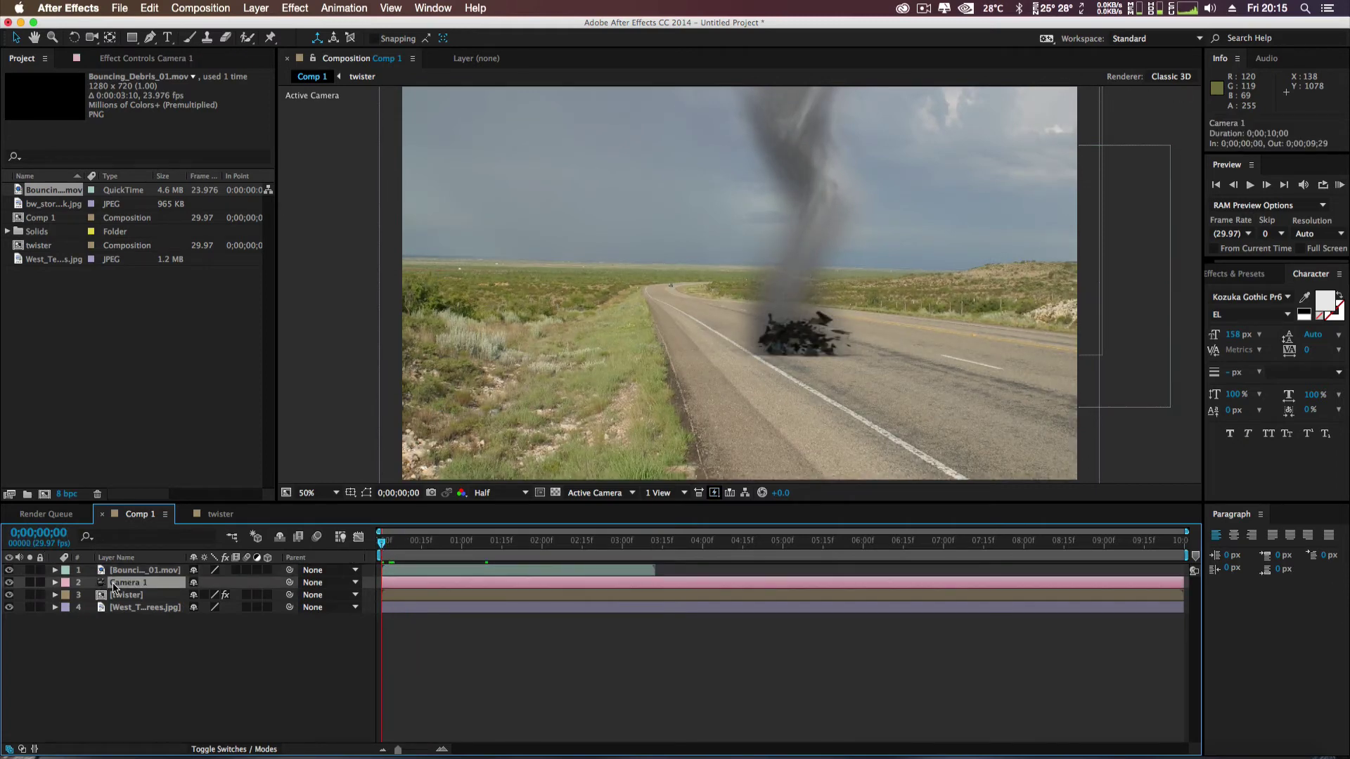
pyautogui.press('p')
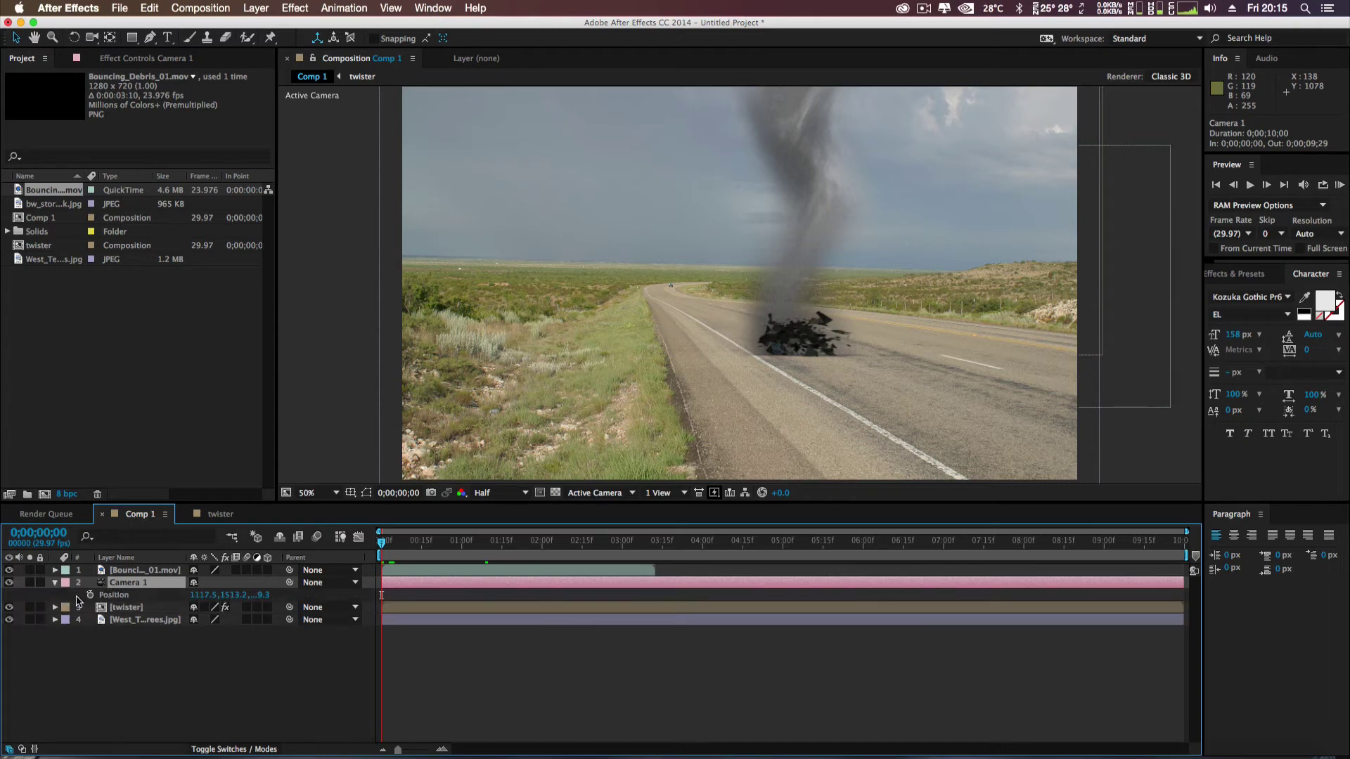
pyautogui.click(90, 595)
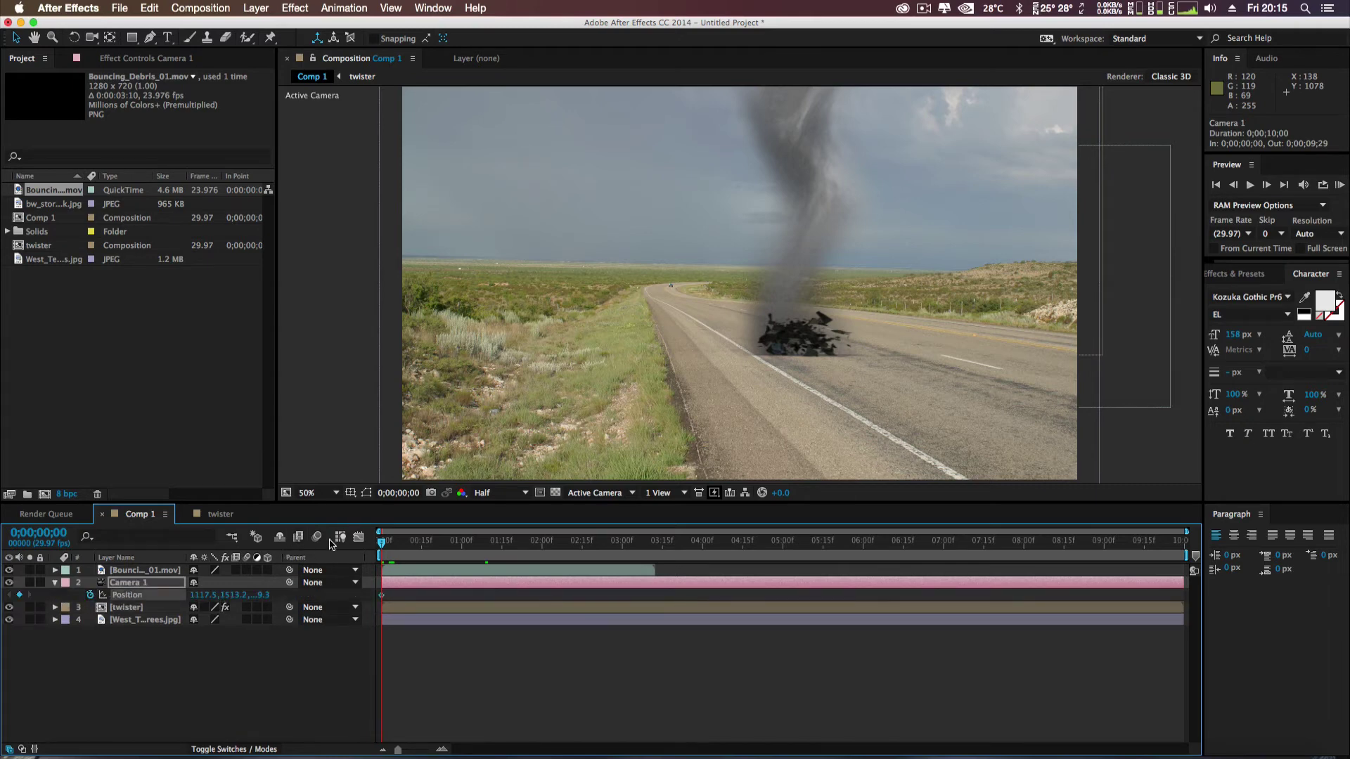
# - At 0;00;03;12, select the debris and twister layers and move them together, leaving the debris at about 1188, 504
pyautogui.moveTo(383, 547); pyautogui.dragTo(655, 569)
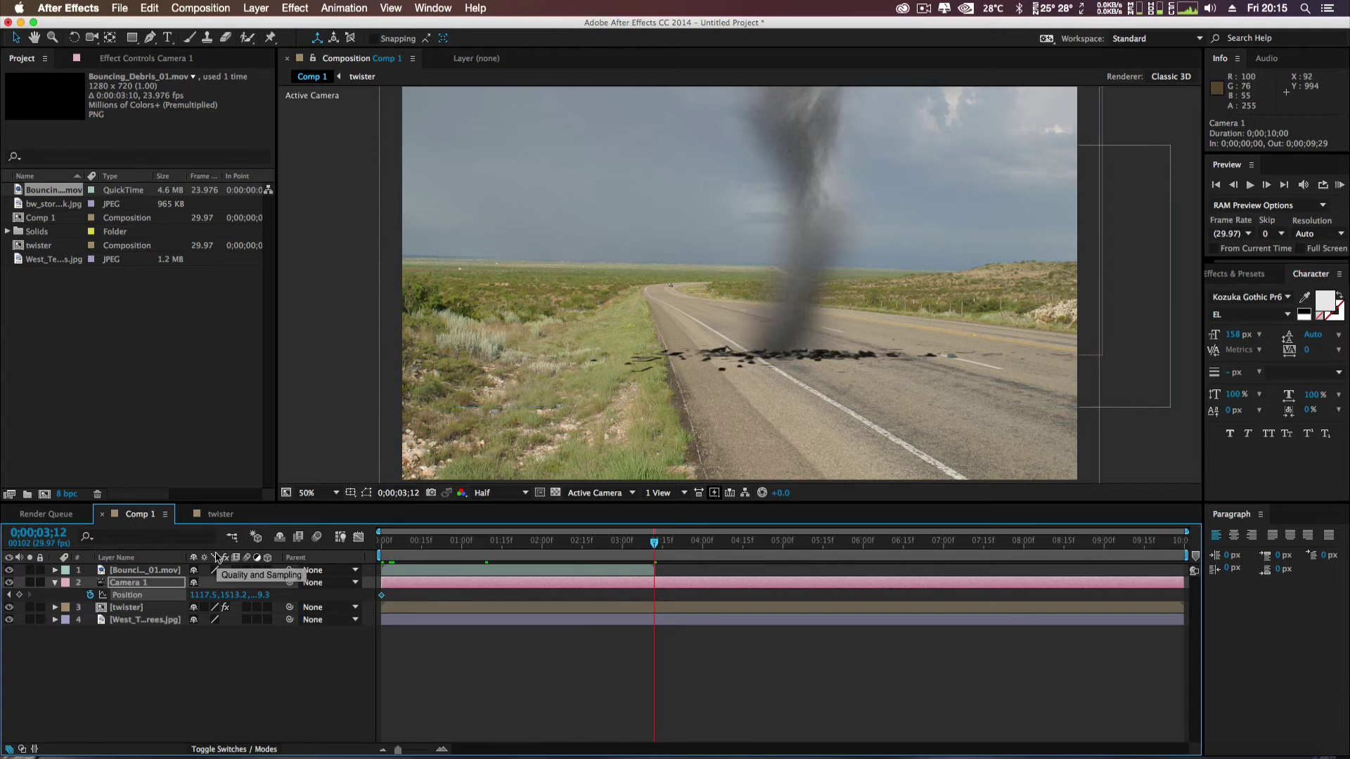
pyautogui.keyDown('shift'); pyautogui.click(145, 571); pyautogui.keyUp('shift')
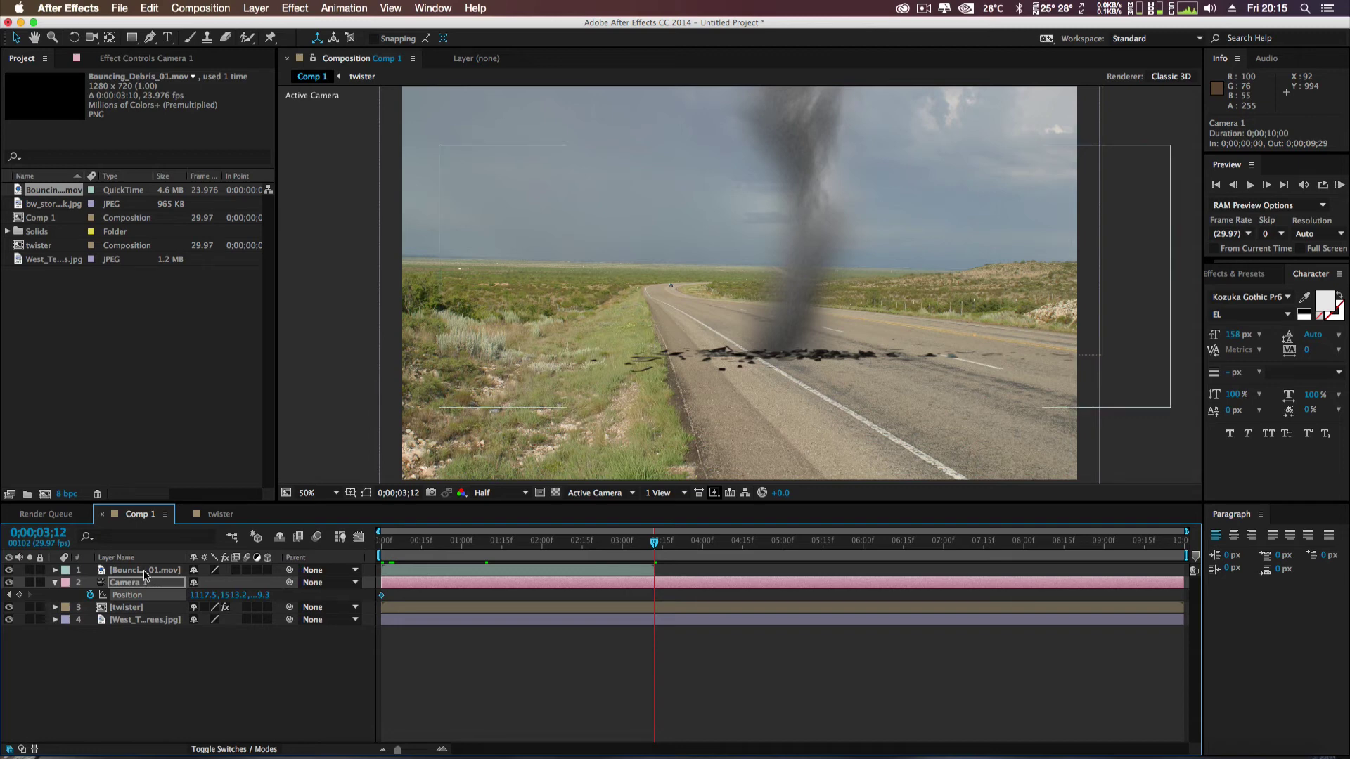
pyautogui.keyDown('shift'); pyautogui.click(140, 609); pyautogui.keyUp('shift')
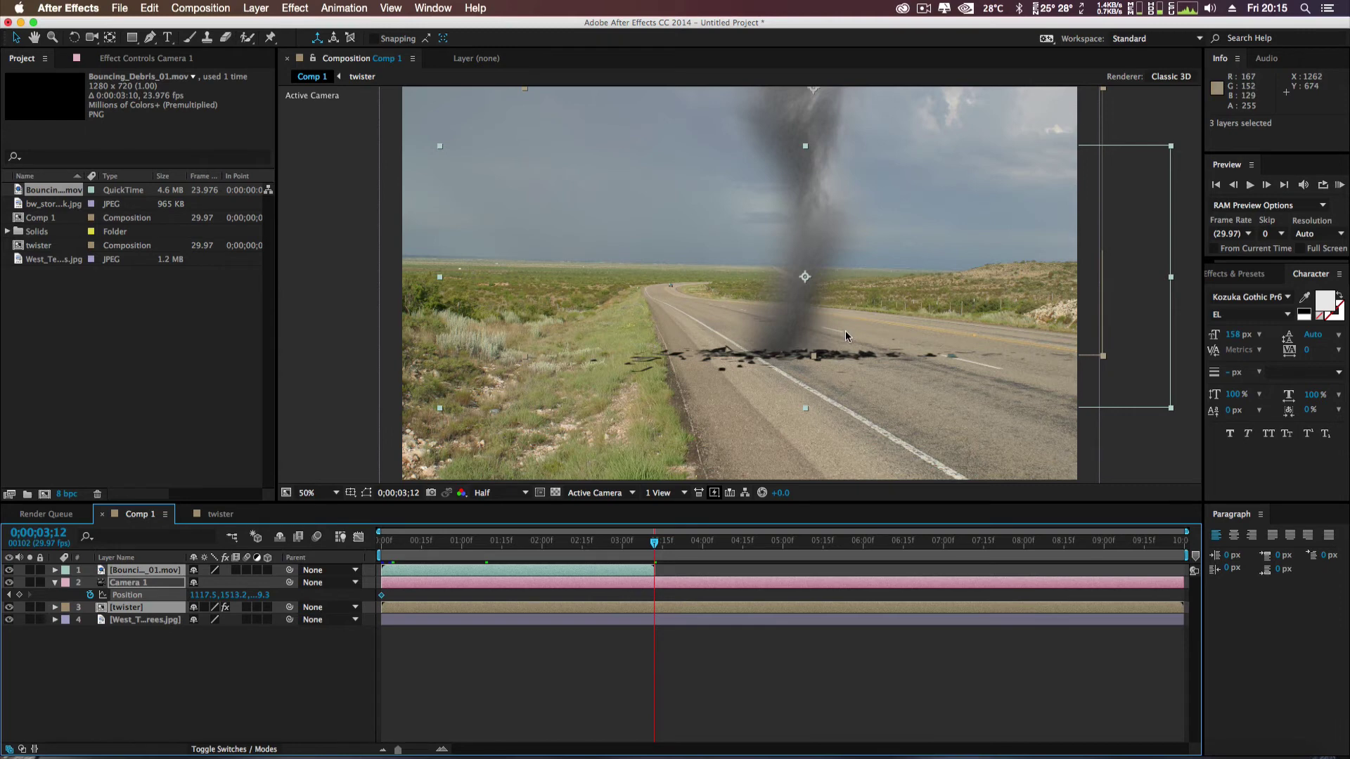
pyautogui.moveTo(806, 331); pyautogui.dragTo(563, 332)
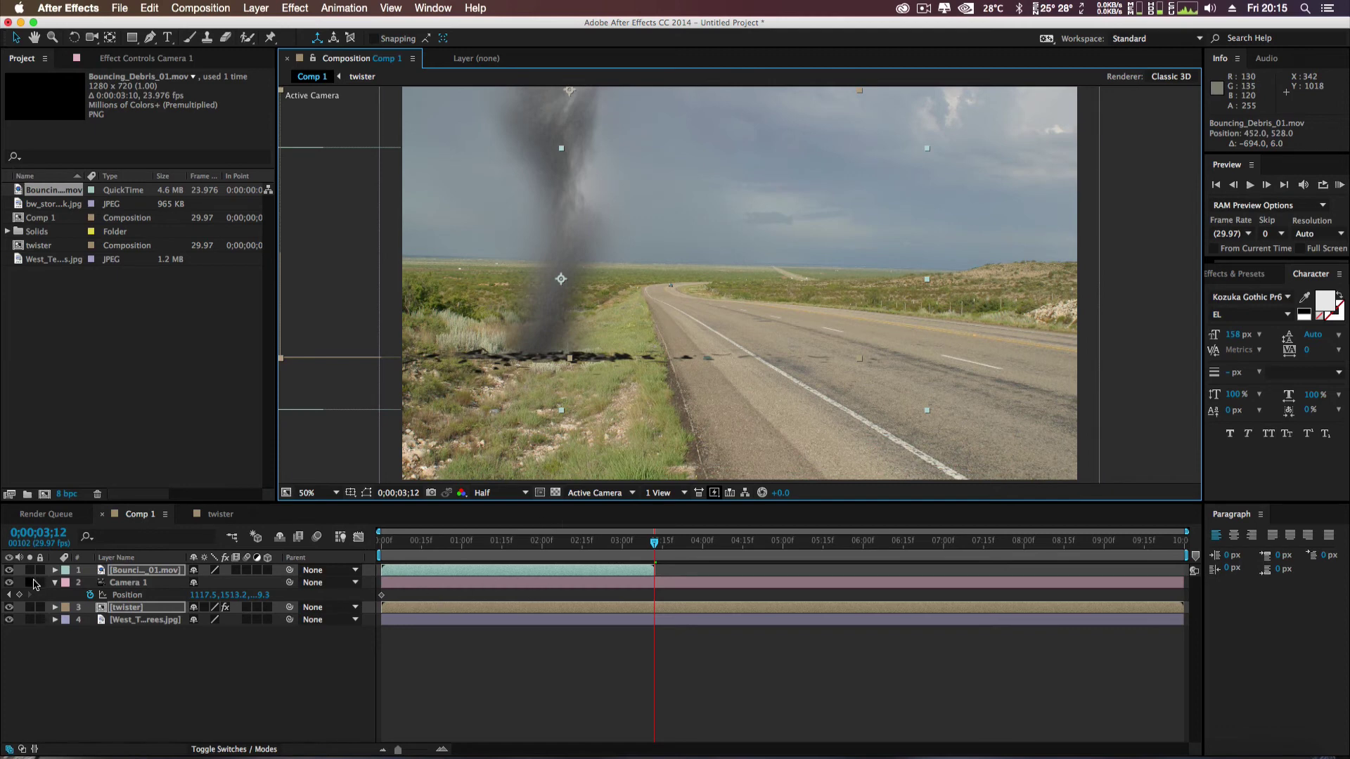
pyautogui.moveTo(538, 297); pyautogui.dragTo(796, 289)
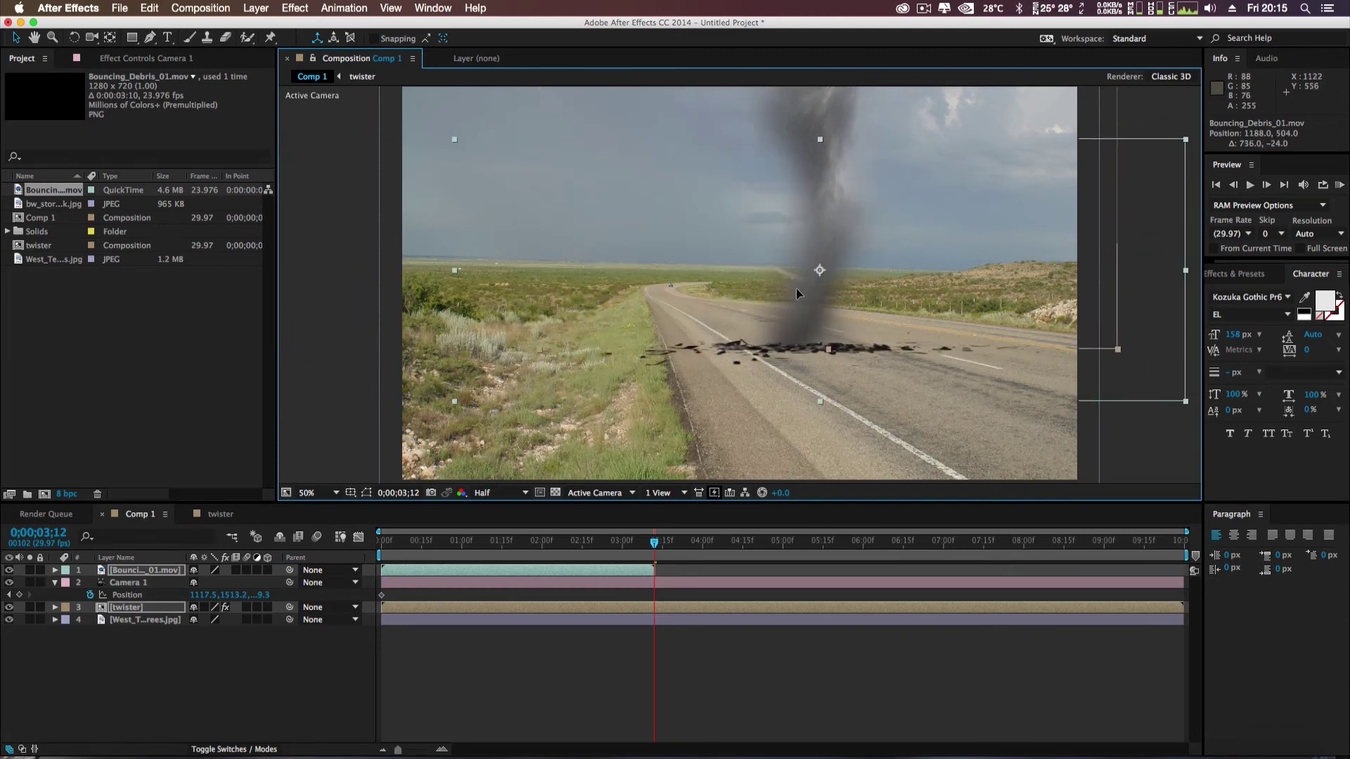
# - Return to the first frame and add Position keyframes to the debris and twister layers
pyautogui.moveTo(657, 545); pyautogui.dragTo(295, 559)
pyautogui.click(156, 573)
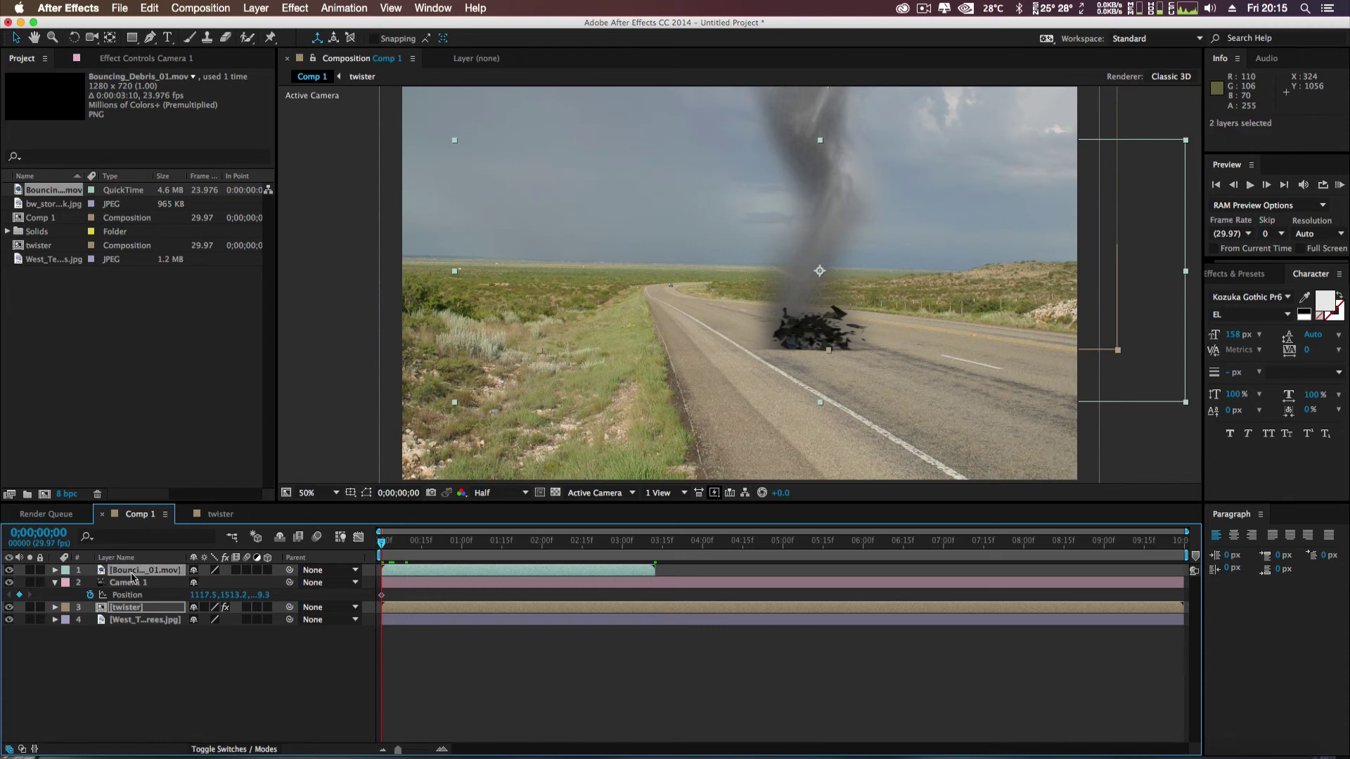
pyautogui.press('p')
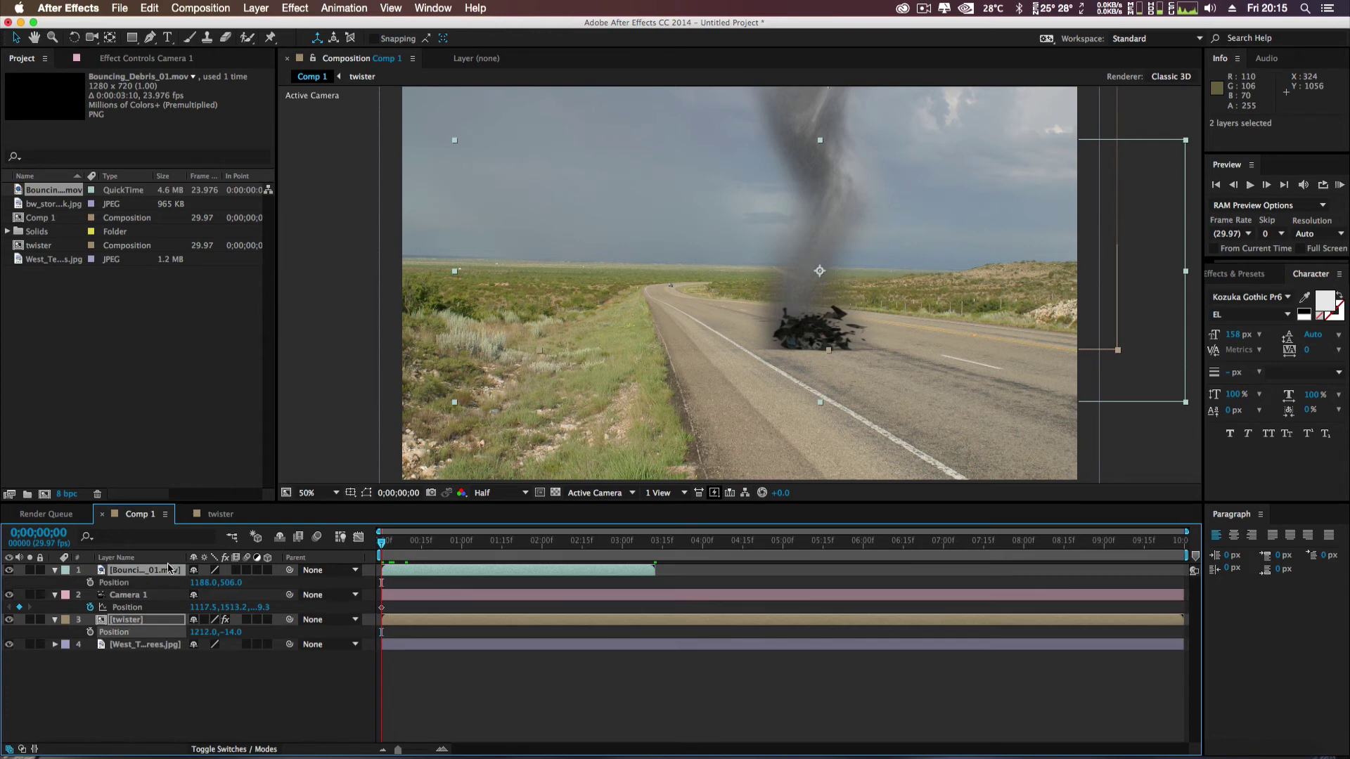
pyautogui.click(90, 583)
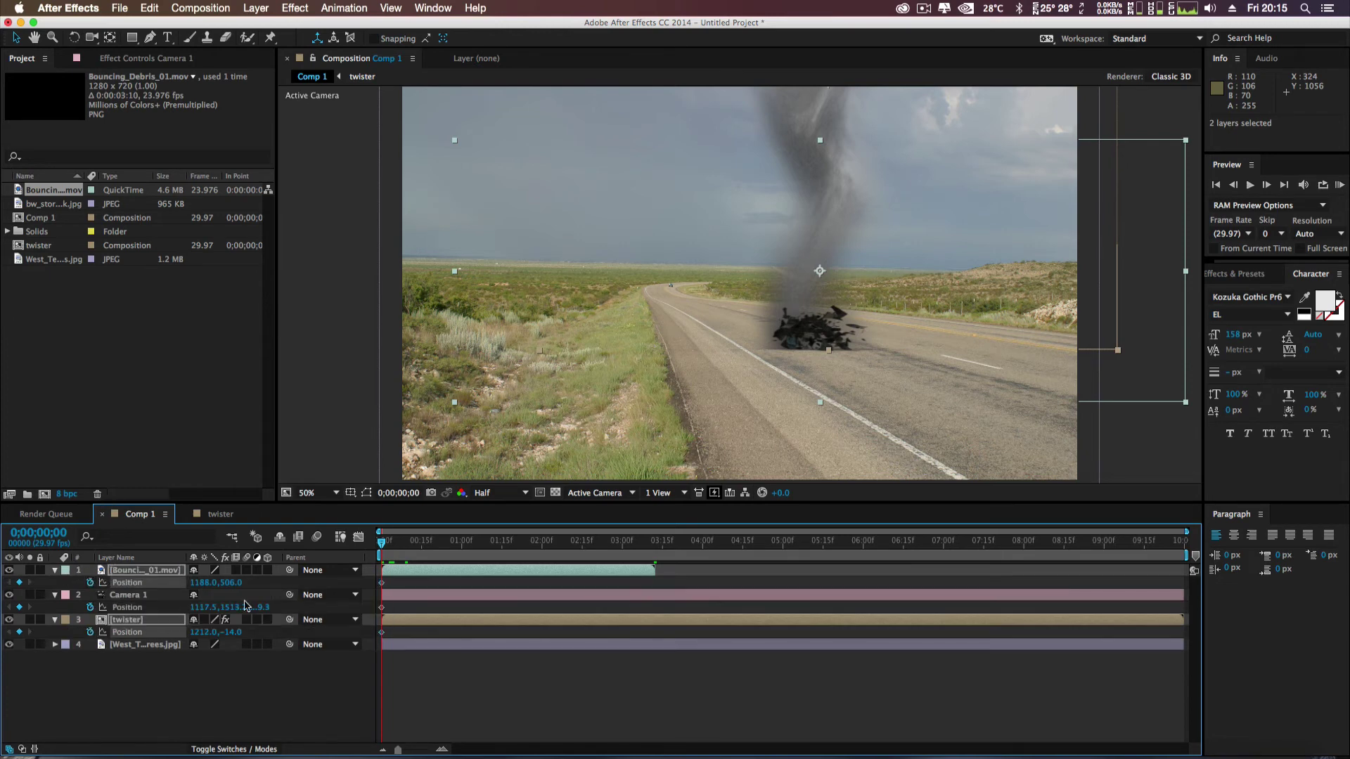
# - At 0;00;03;11, move the debris and twister together to the roadside grass, debris at 490, 550, and preview the motion from the start
pyautogui.moveTo(380, 545); pyautogui.dragTo(651, 554)
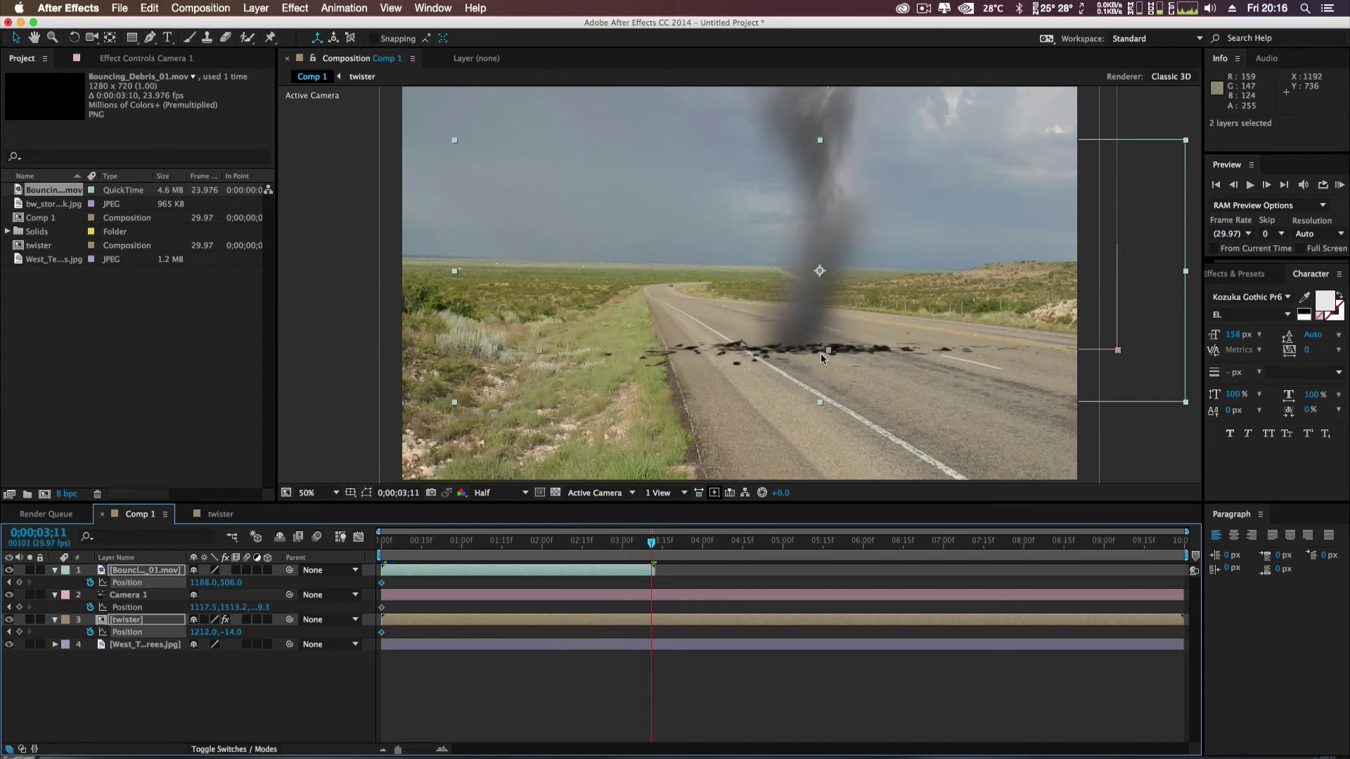
pyautogui.moveTo(821, 352); pyautogui.dragTo(575, 370)
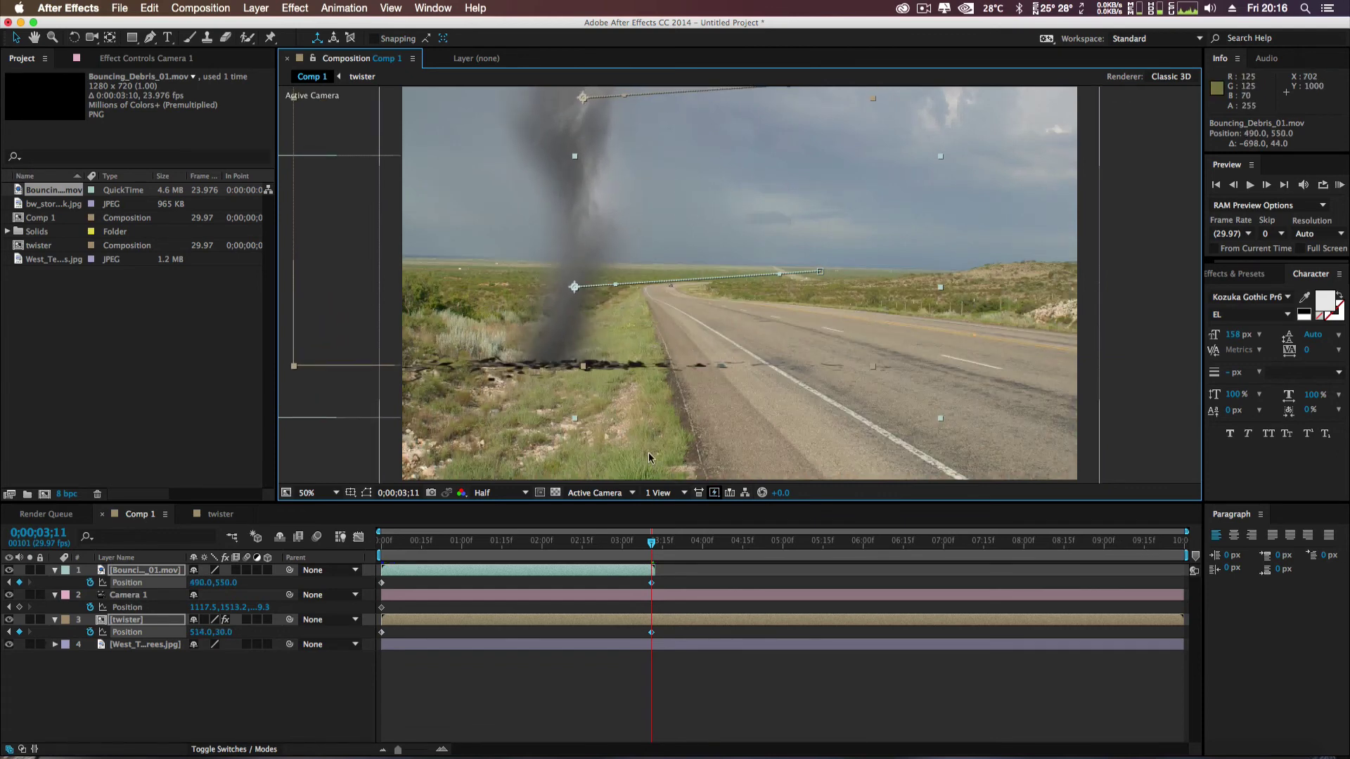
pyautogui.moveTo(652, 548); pyautogui.dragTo(368, 518)
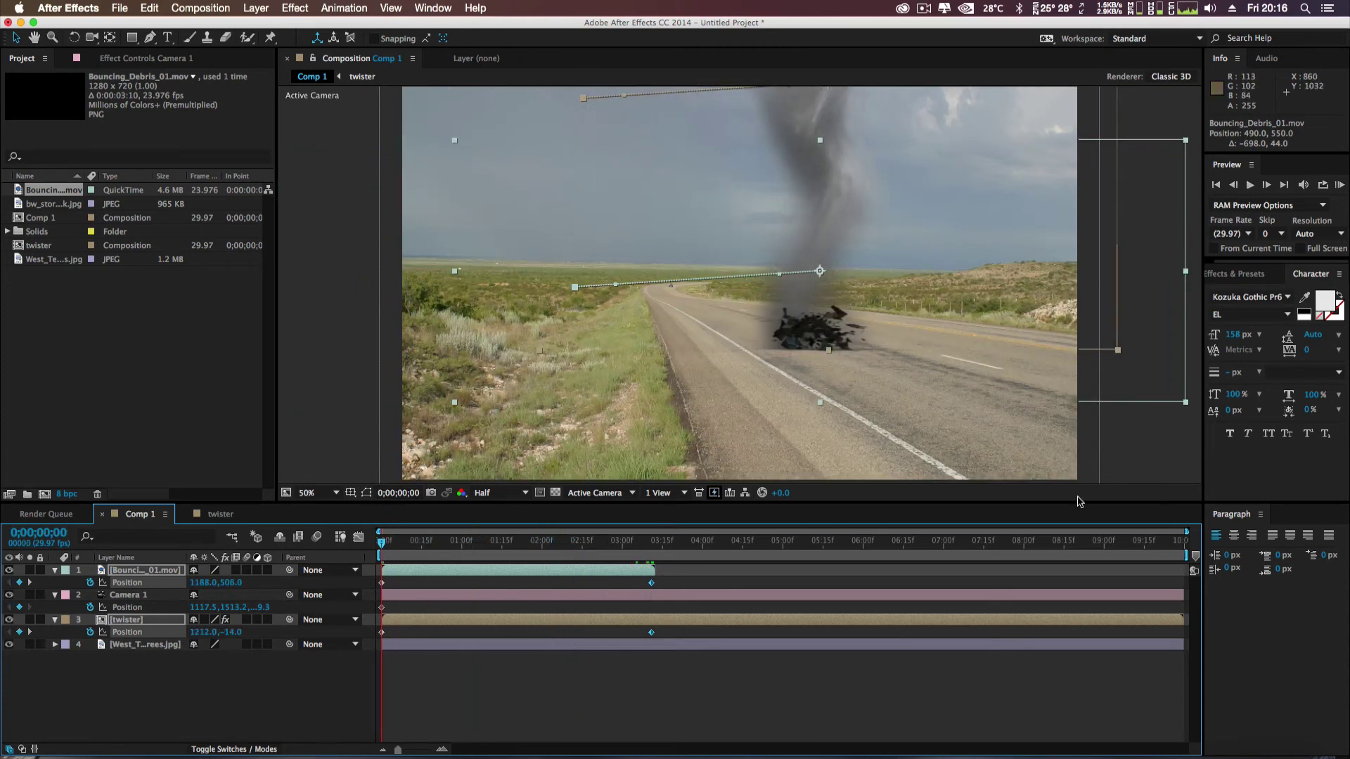
pyautogui.click(1250, 185)
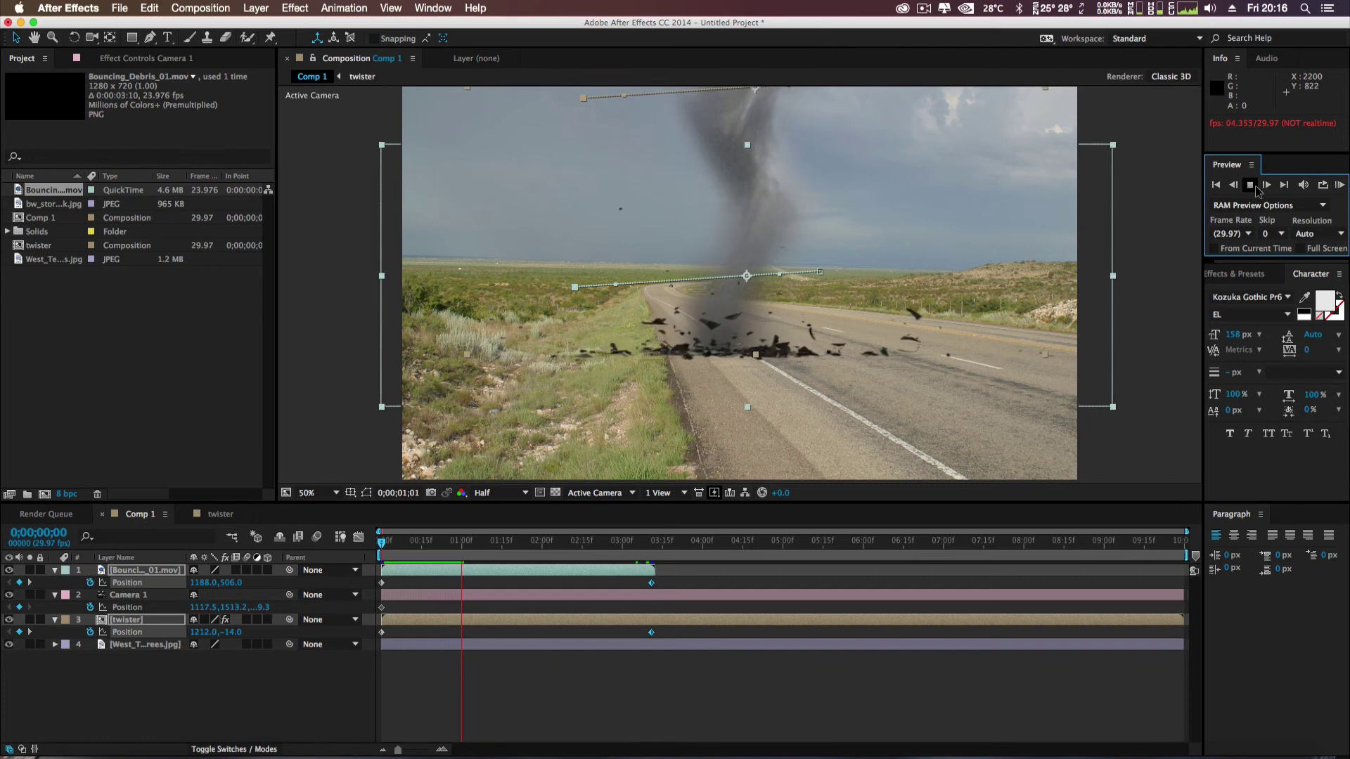
pyautogui.click(1250, 185)
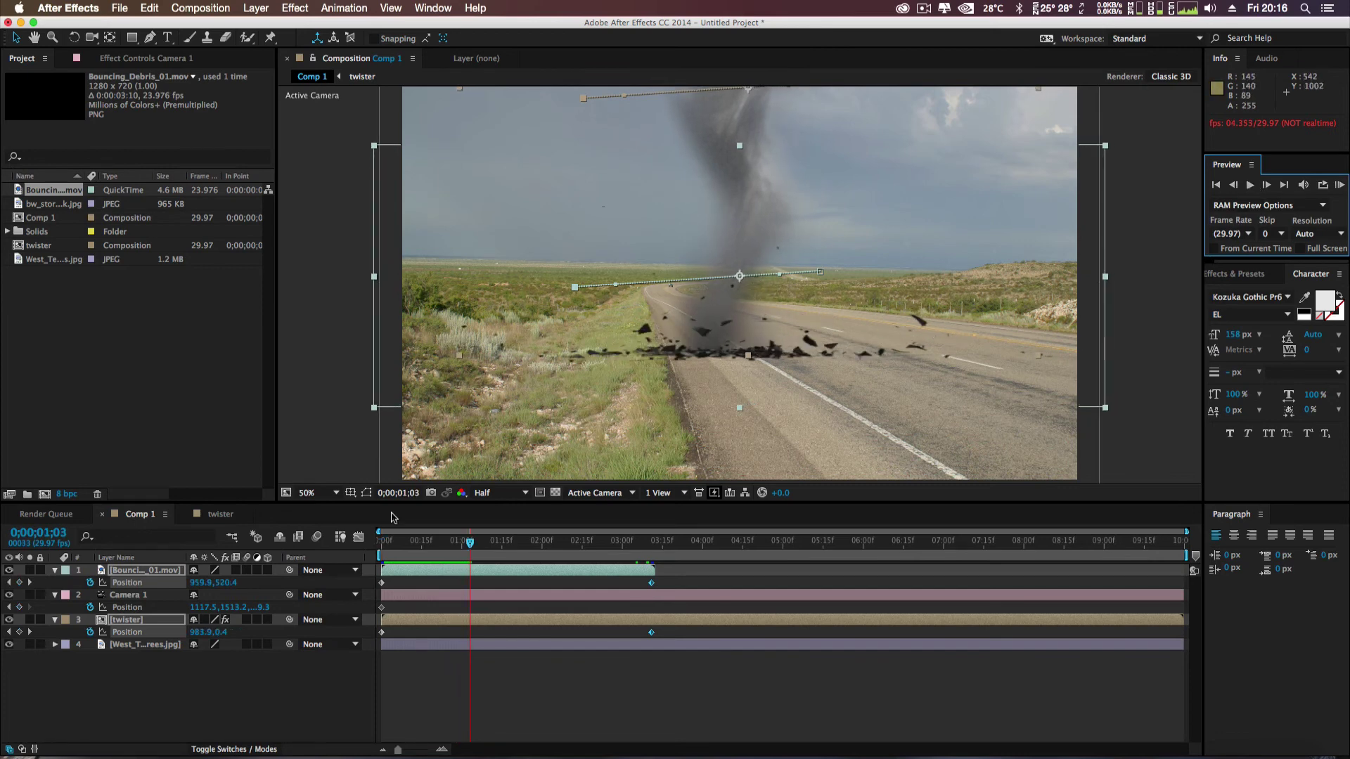
# - Go to 0;00;00;14 and examine the transform properties of the debris and twister layers
pyautogui.click(55, 571)
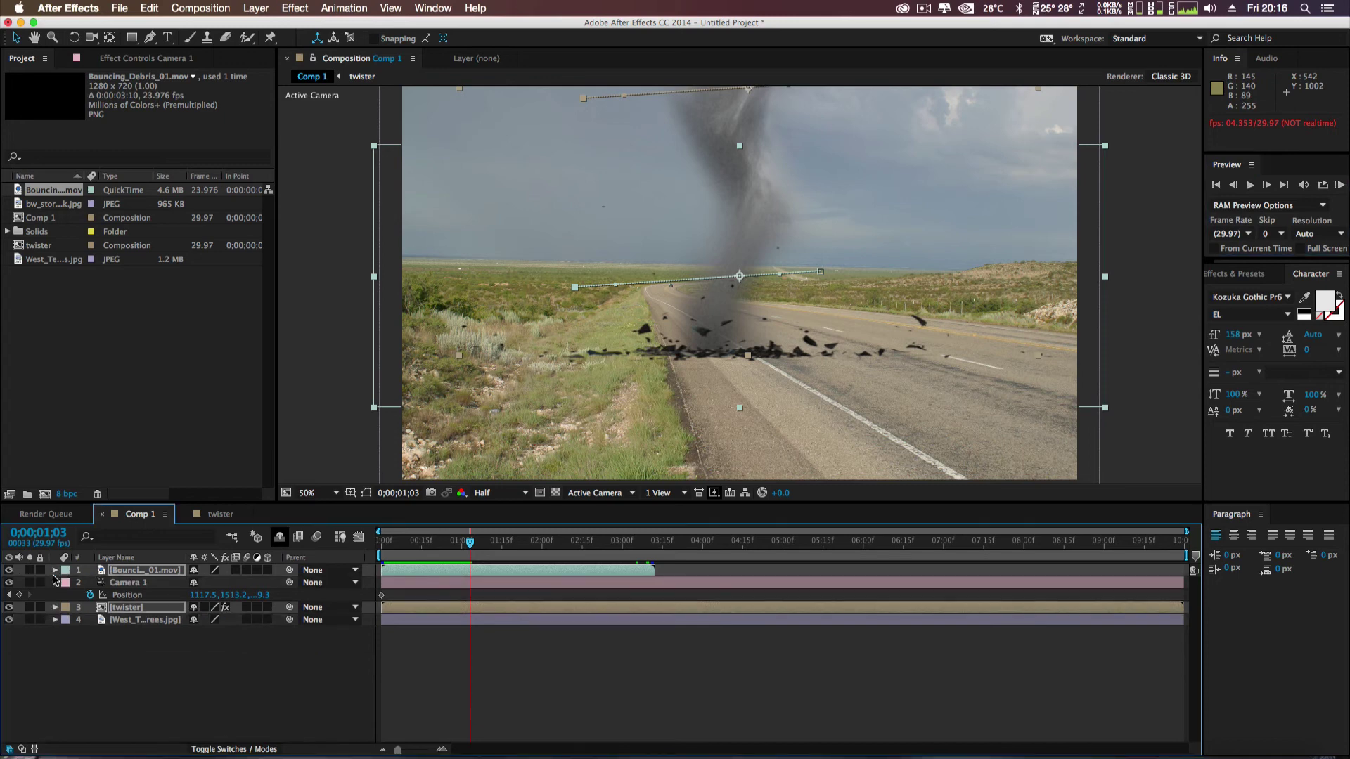
pyautogui.click(54, 584)
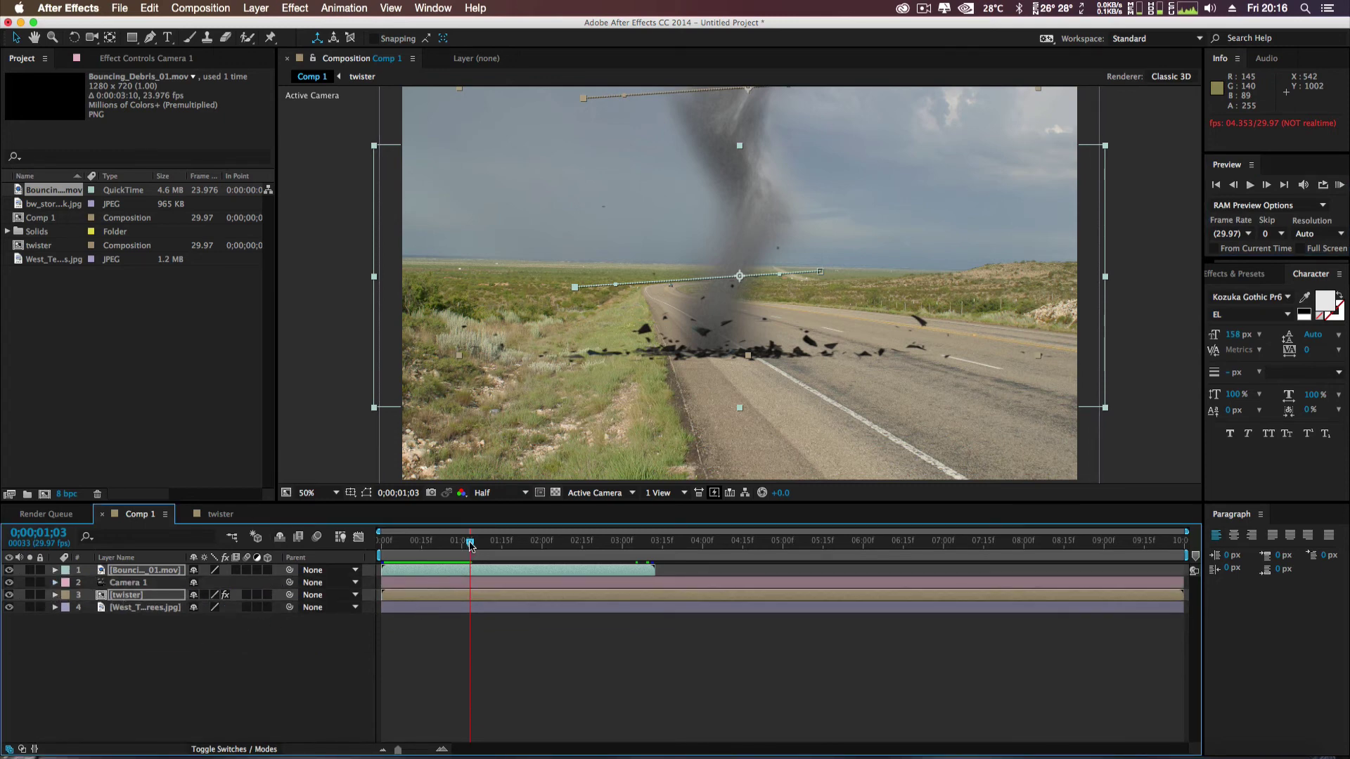
pyautogui.moveTo(470, 545); pyautogui.dragTo(420, 540)
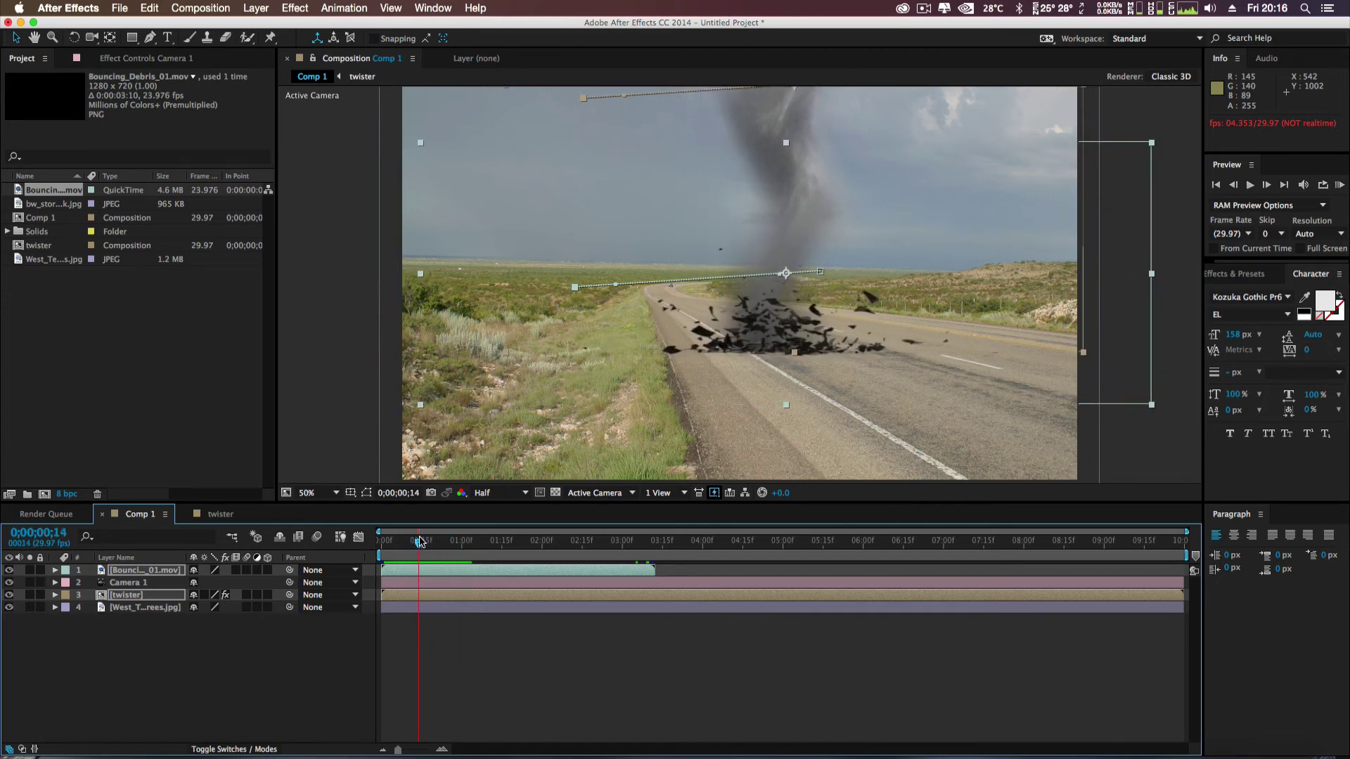
pyautogui.keyDown('super'); pyautogui.click(133, 594); pyautogui.keyUp('super')
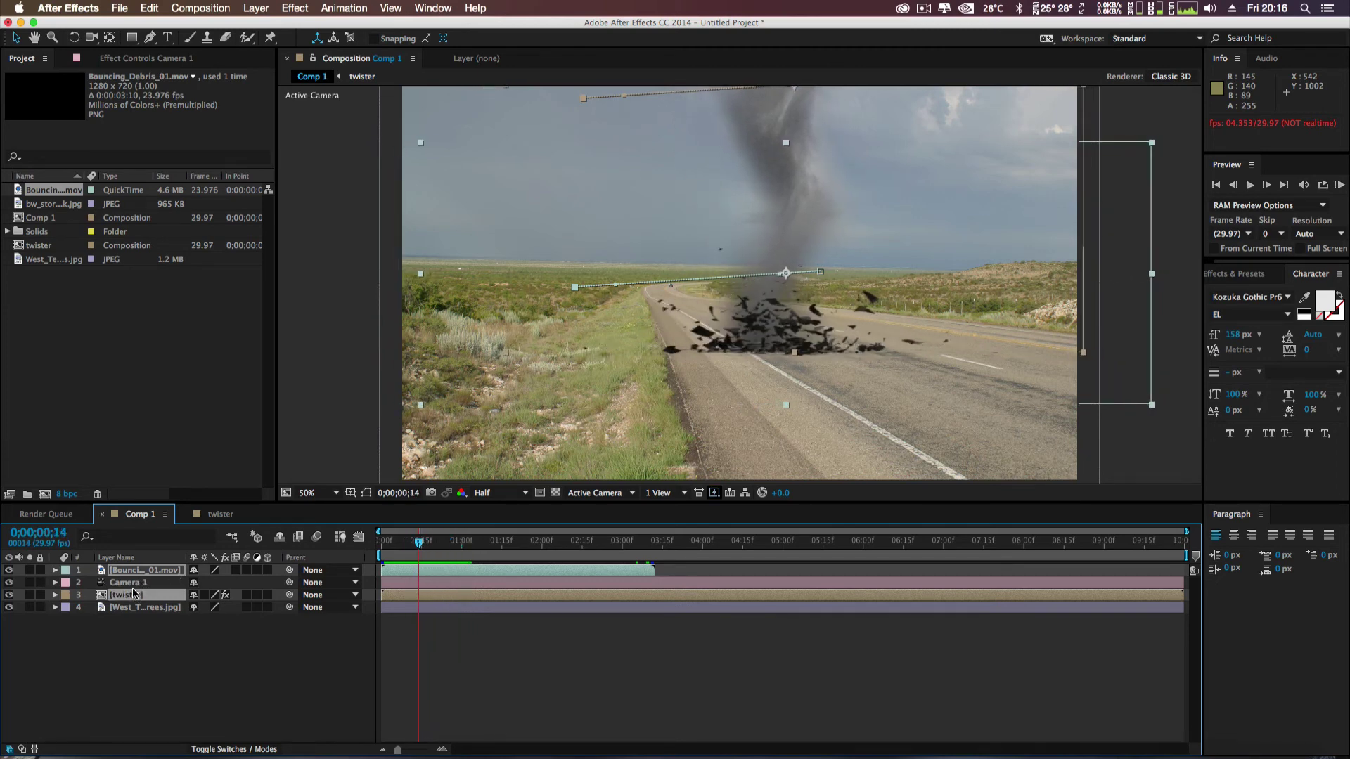
pyautogui.click(55, 596)
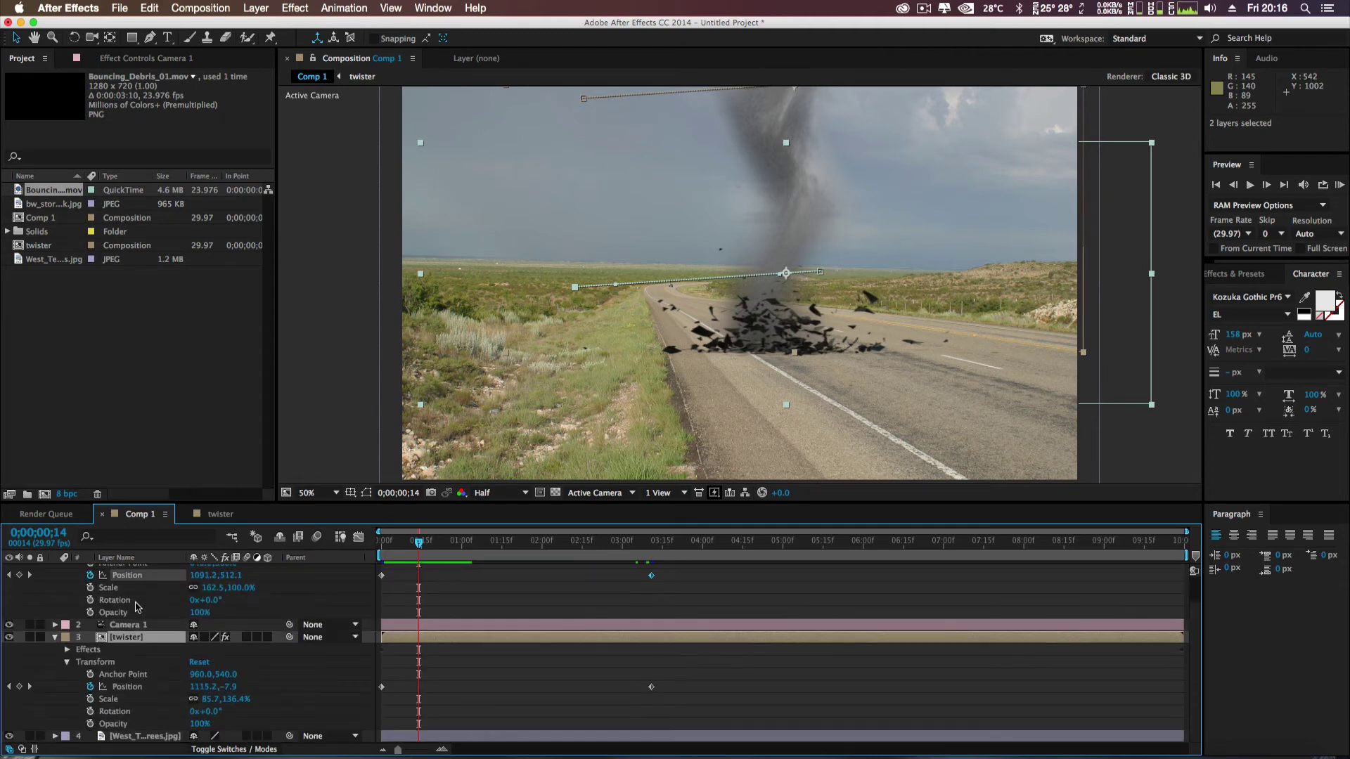
pyautogui.scroll(-2, 136, 607)
pyautogui.click(162, 60)
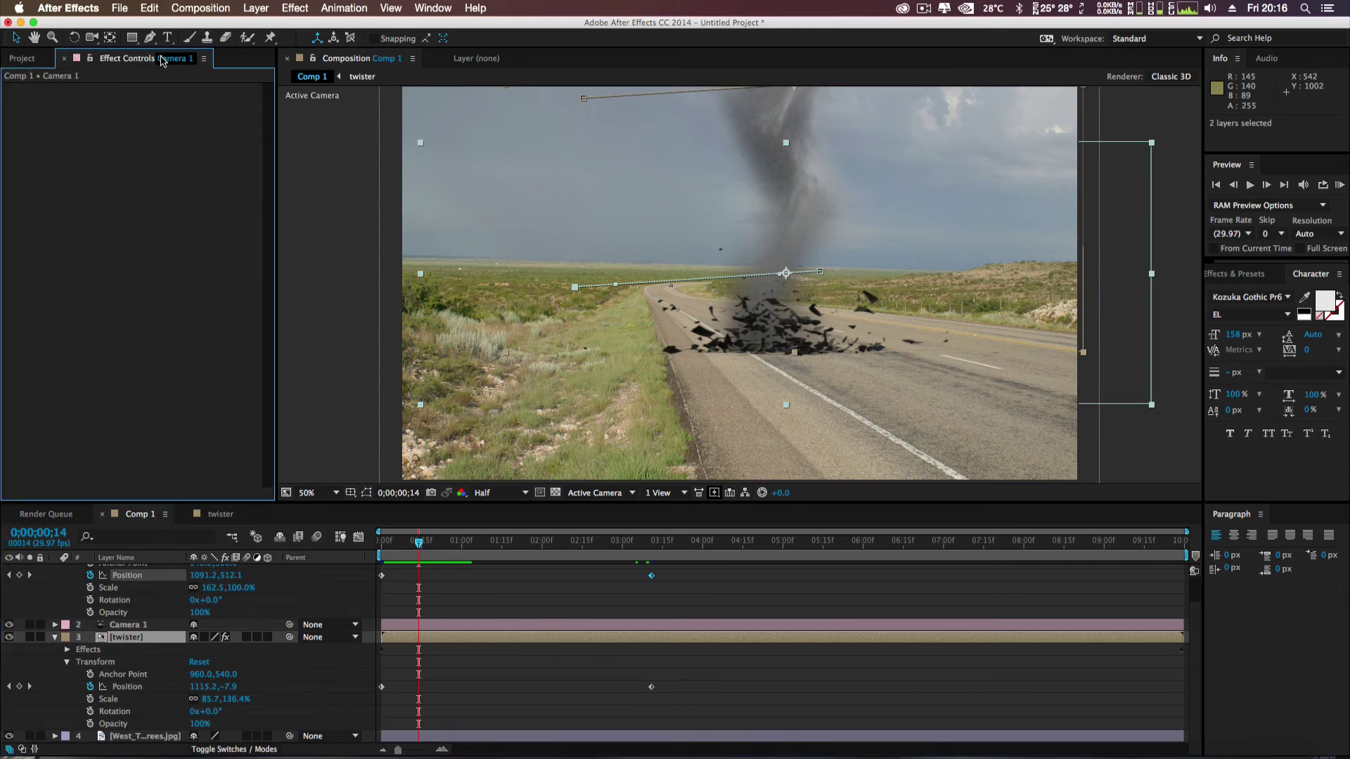
pyautogui.click(131, 640)
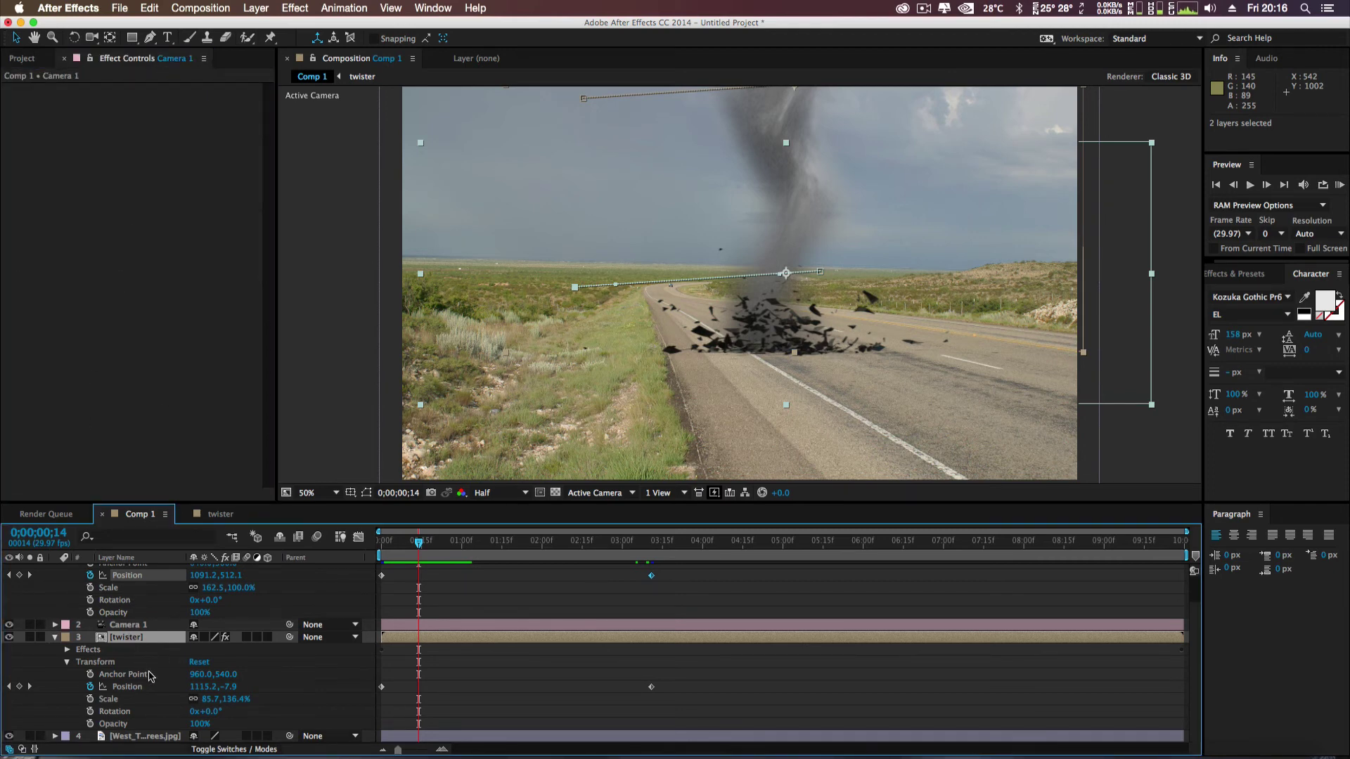
pyautogui.scroll(2, 149, 676)
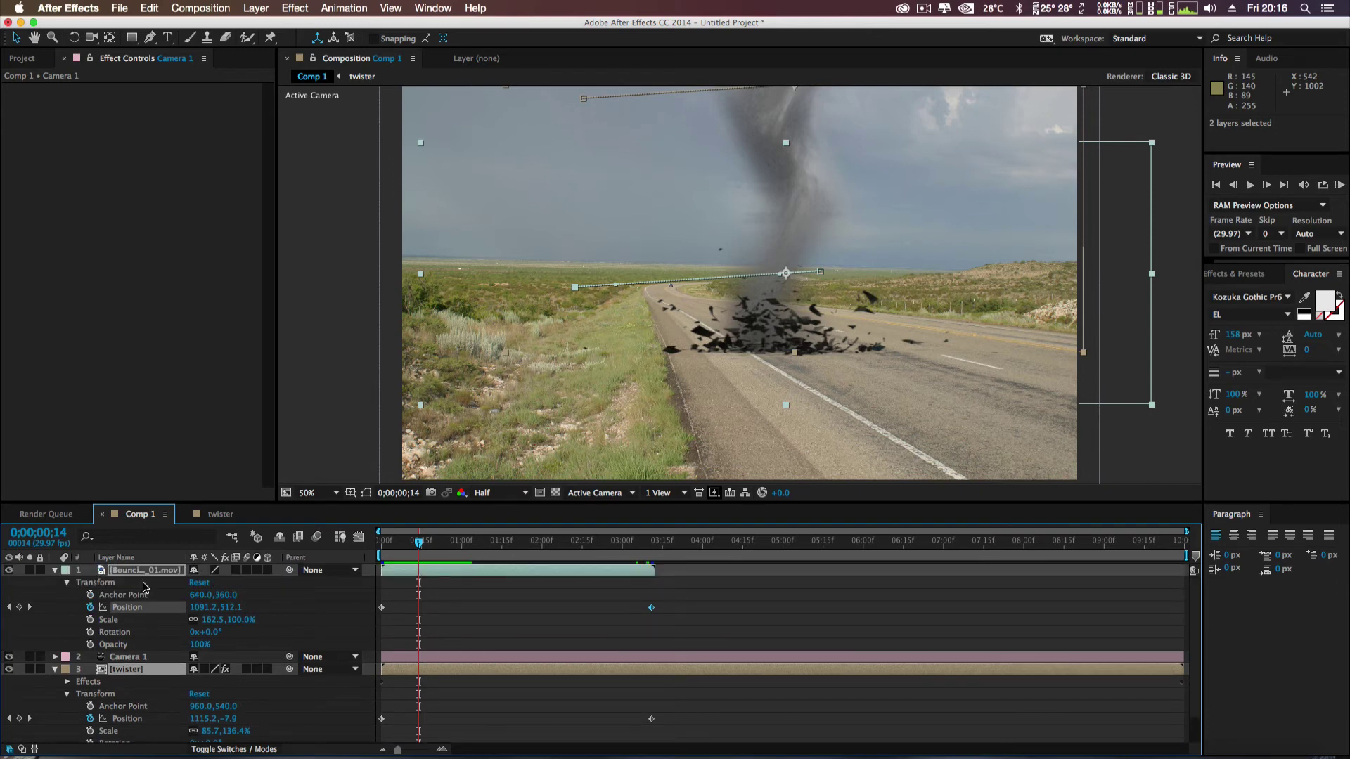
pyautogui.scroll(-2, 136, 659)
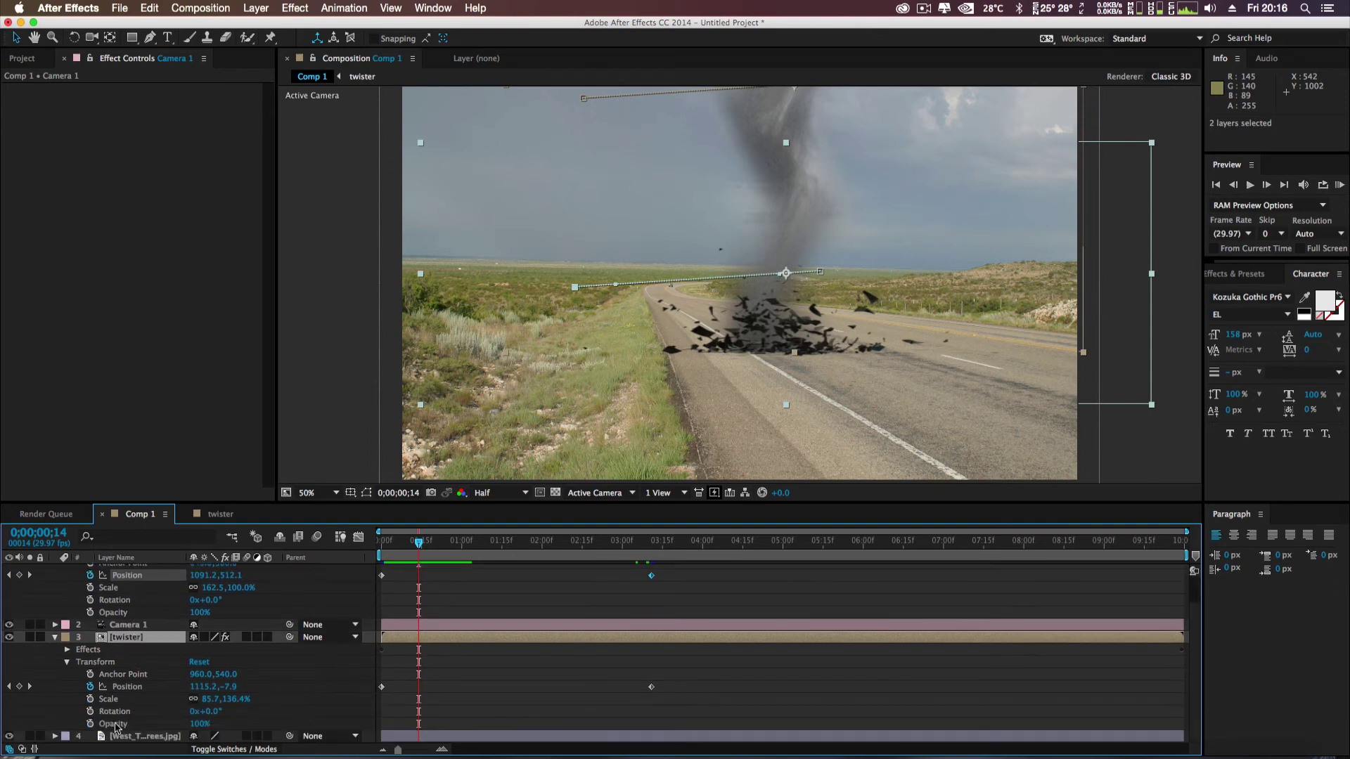
# - Set the highway photo's Anchor Point to about 1024, 692, and collapse the properties of all layers
pyautogui.click(55, 736)
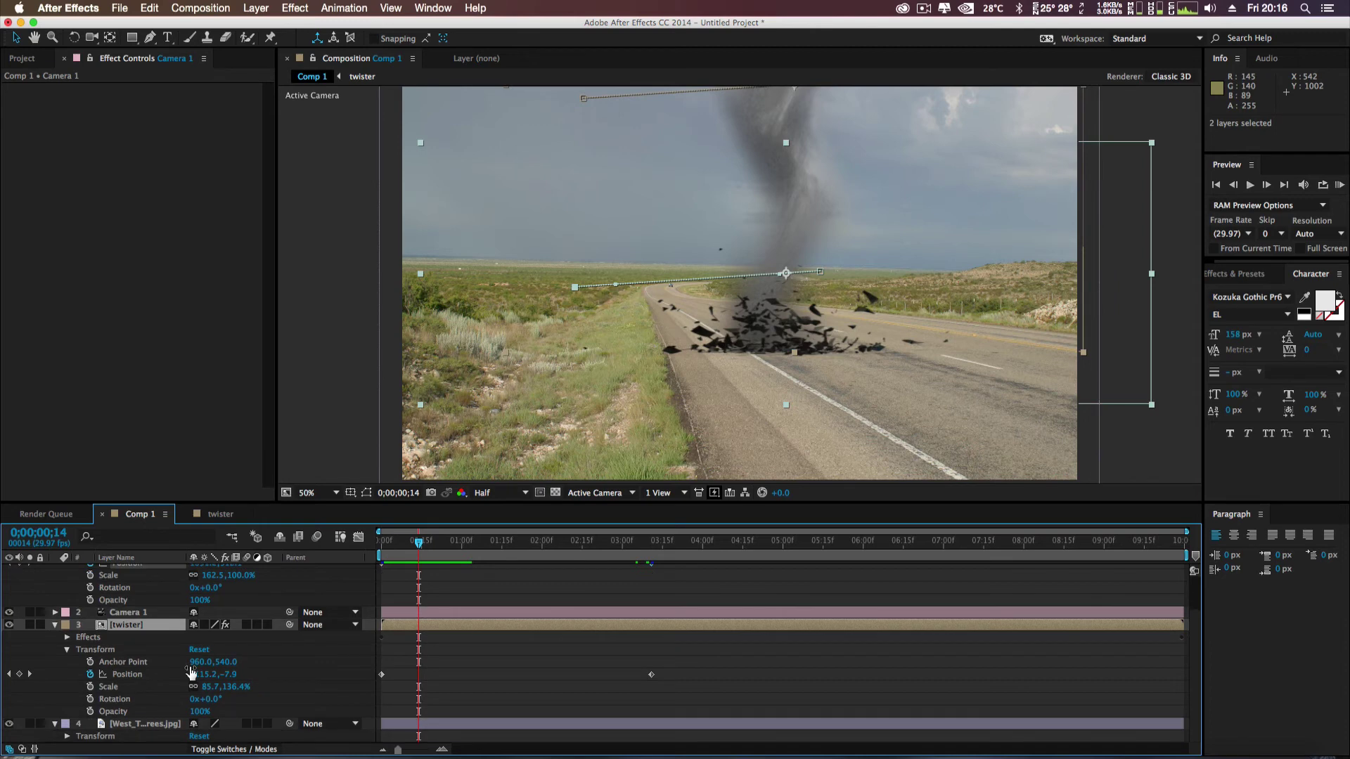
pyautogui.click(67, 736)
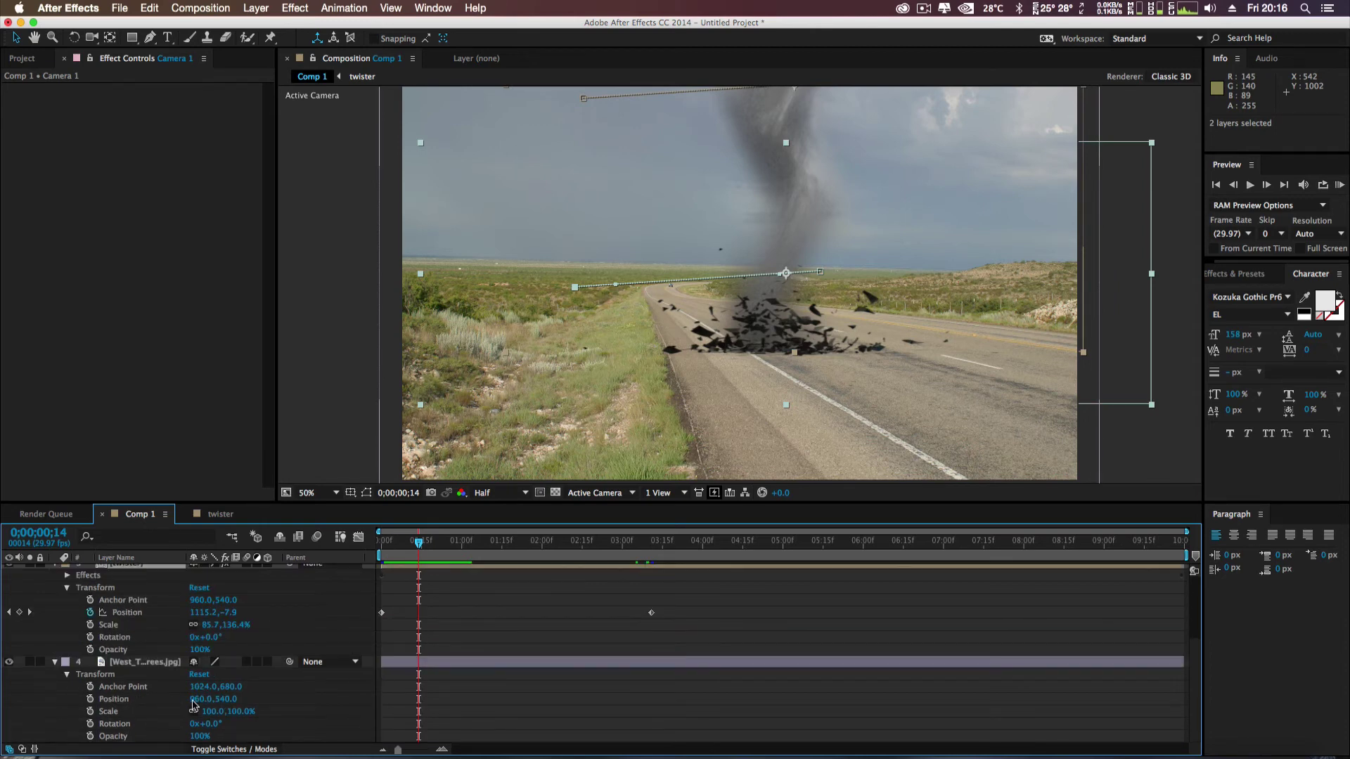
pyautogui.moveTo(230, 686); pyautogui.dragTo(240, 687)
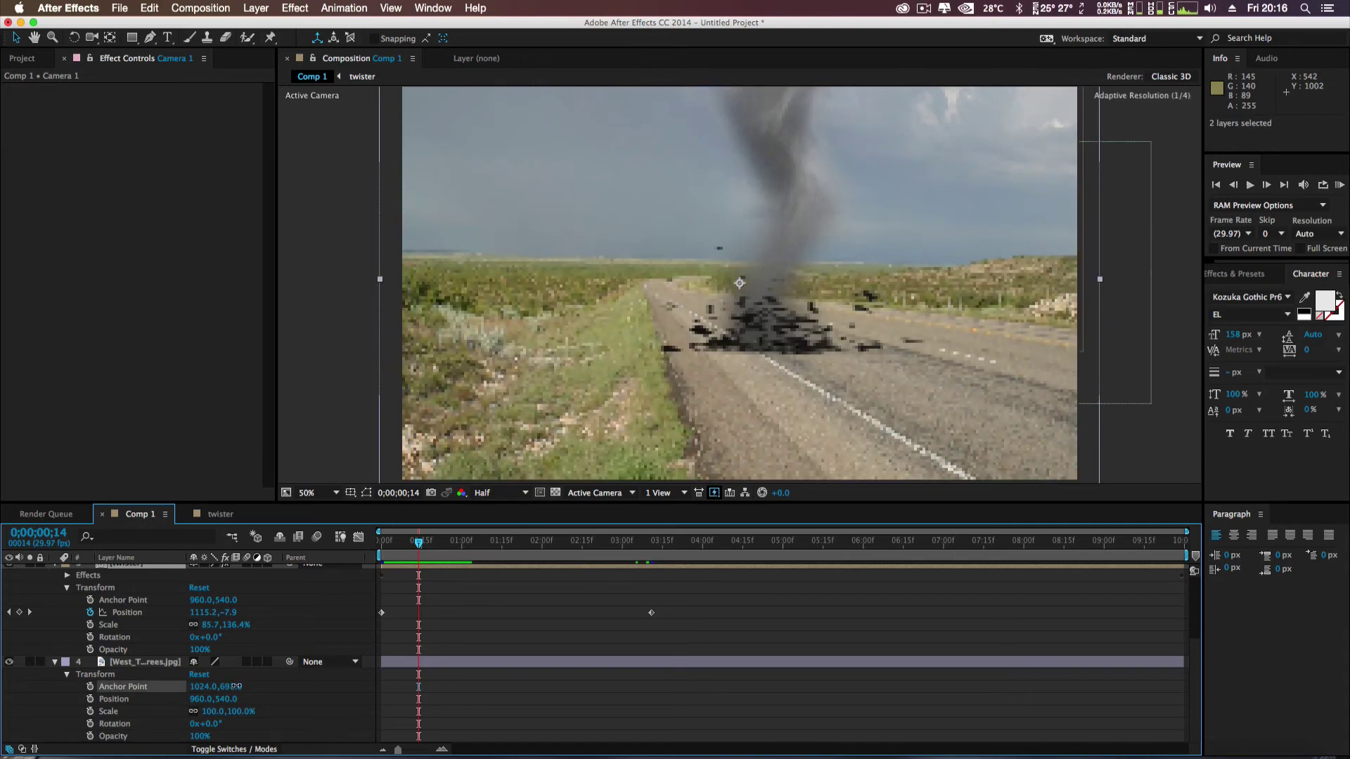
pyautogui.scroll(3, 206, 637)
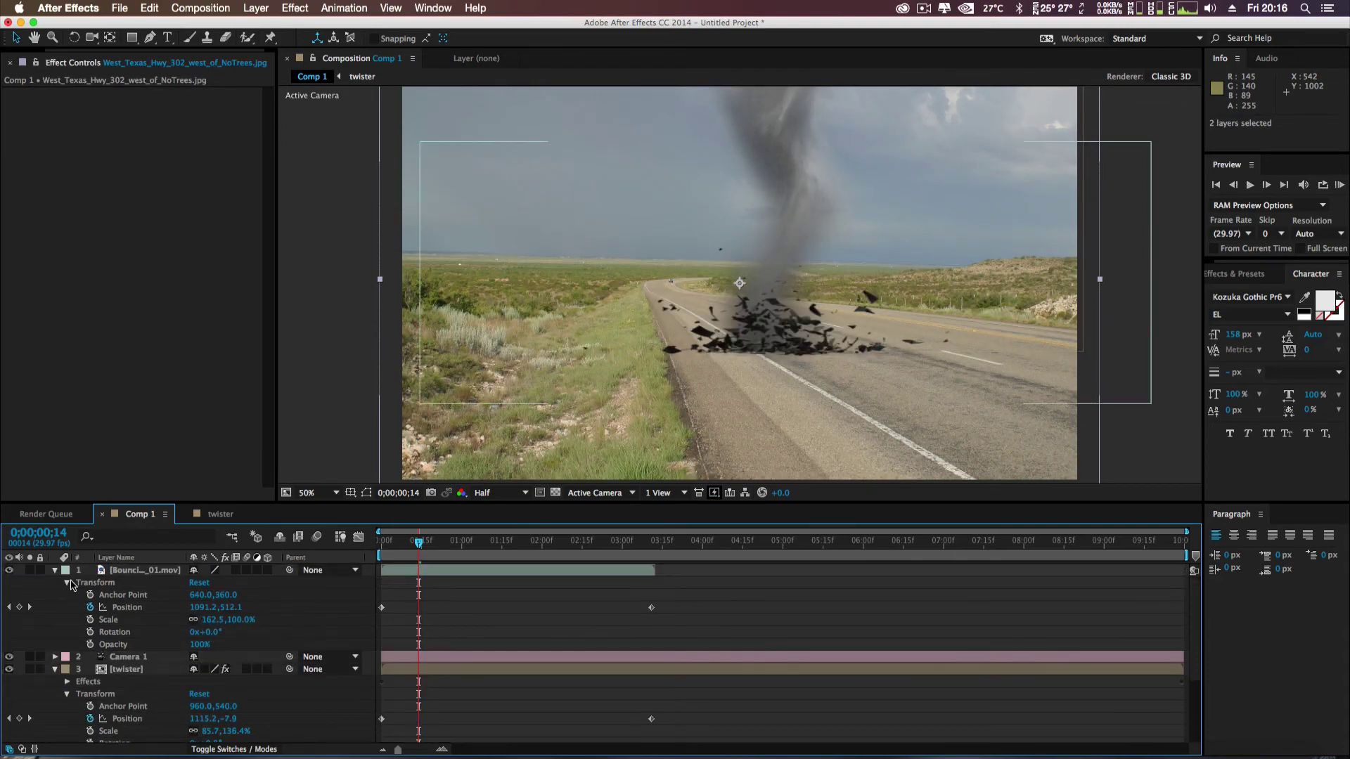
pyautogui.click(56, 571)
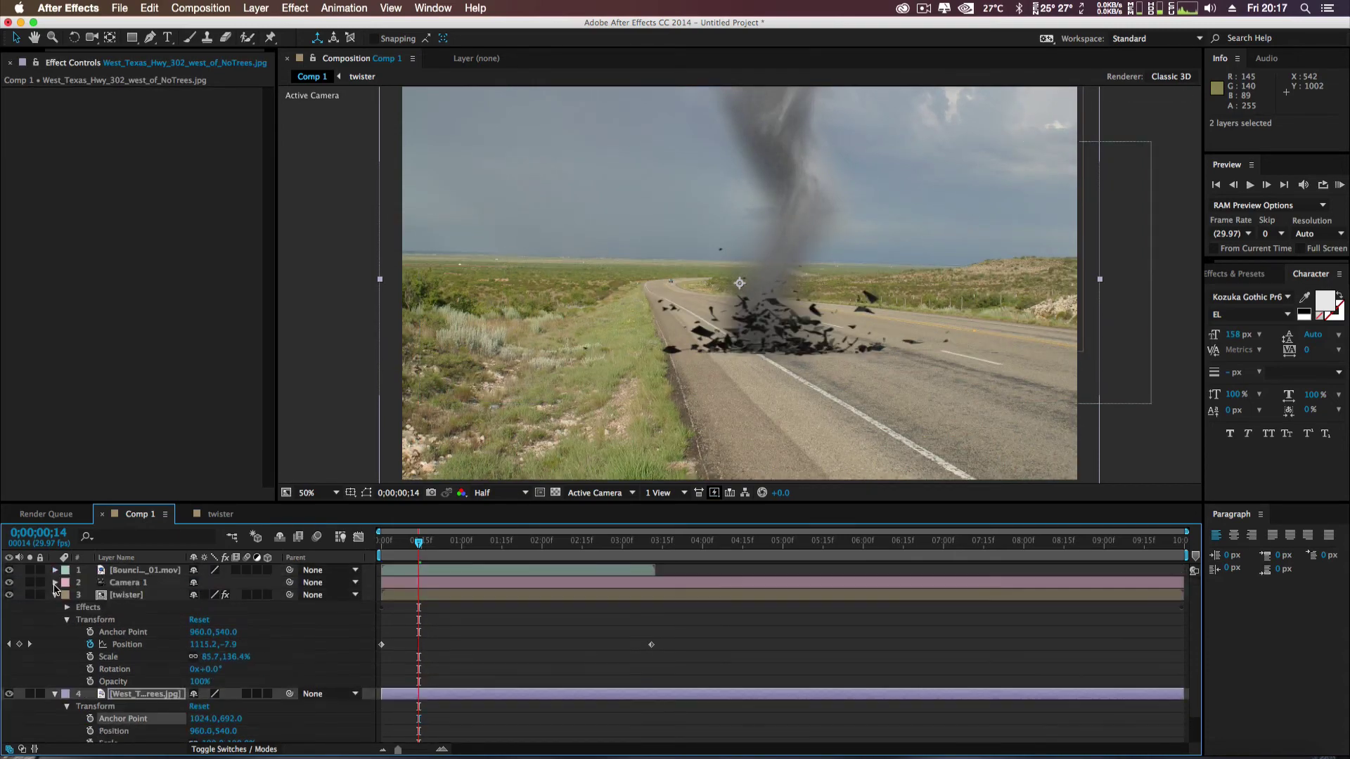
pyautogui.click(54, 596)
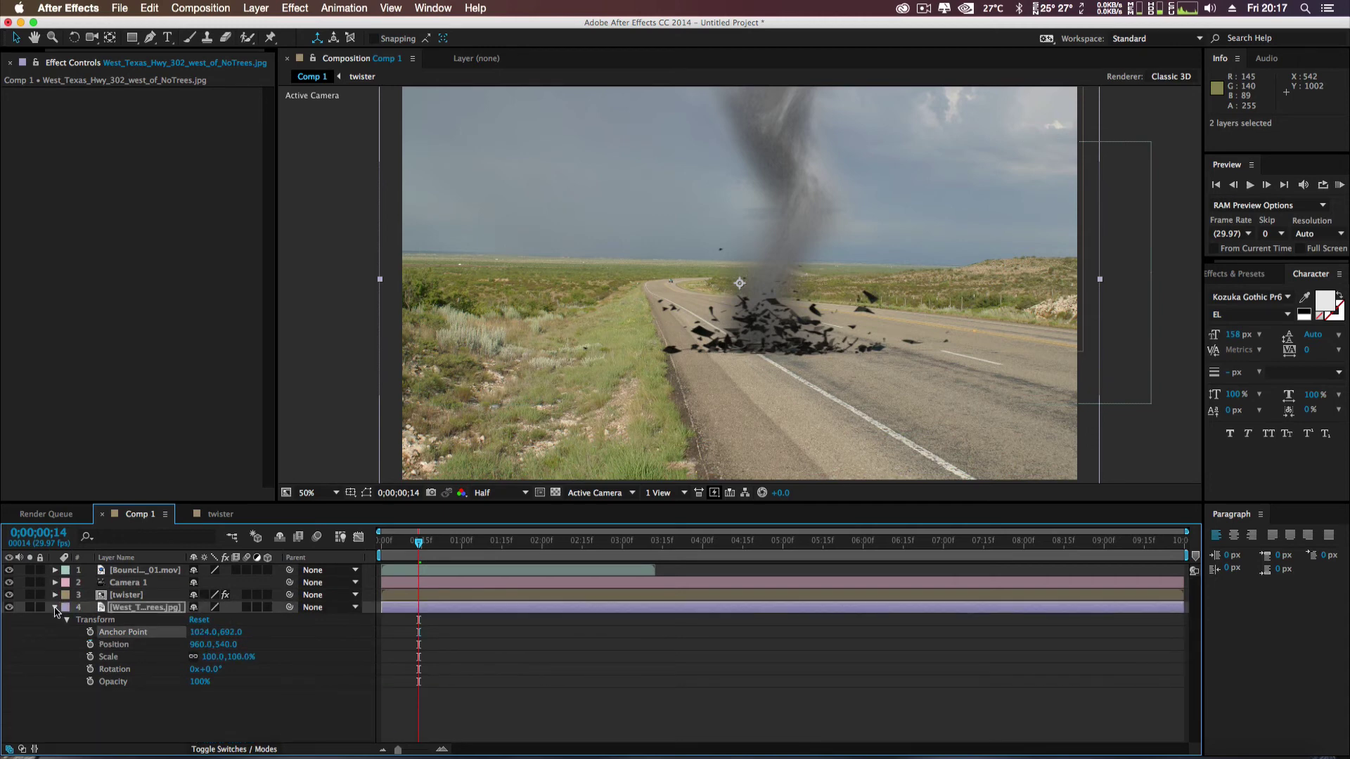
pyautogui.click(55, 609)
# - Go to 0;00;00;05 and turn the debris and twister layers into 3D layers
pyautogui.moveTo(419, 543); pyautogui.dragTo(396, 558)
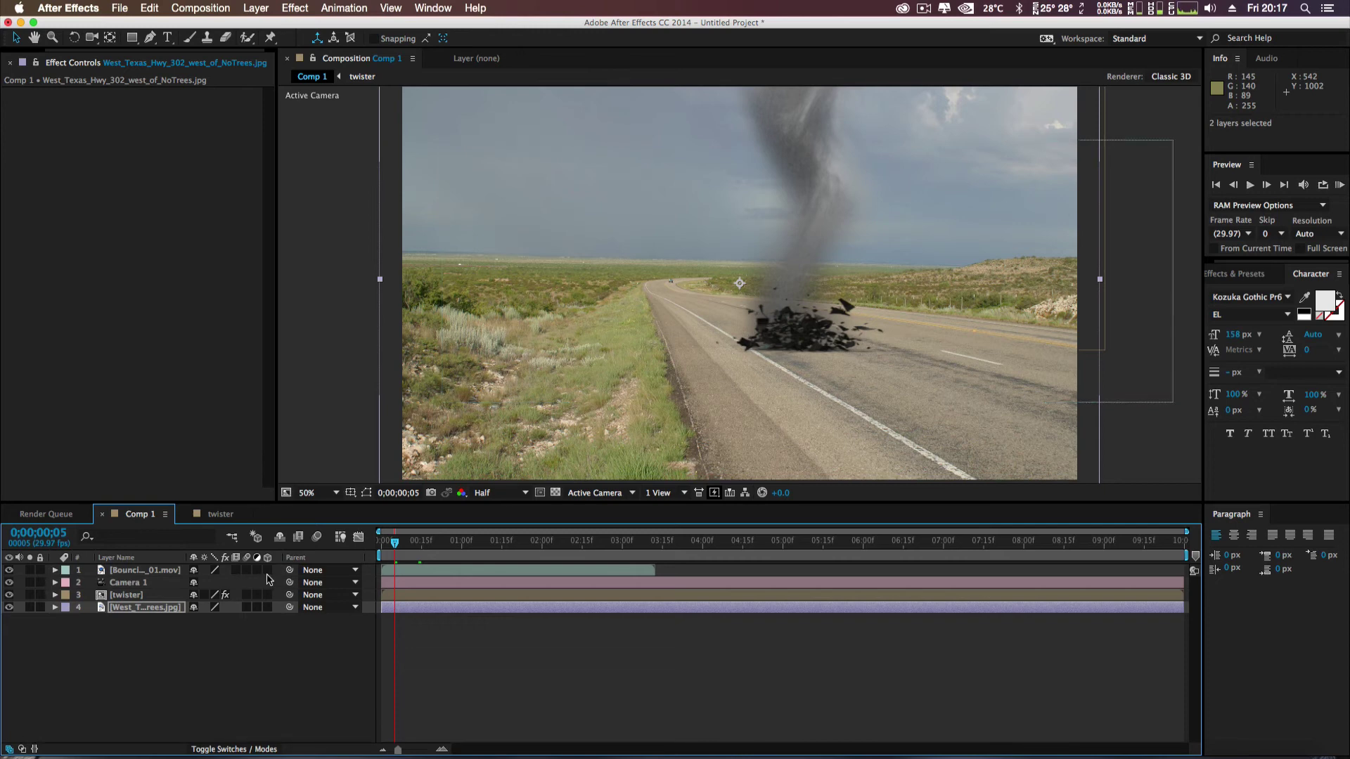
pyautogui.press('super+shift+a')
pyautogui.click(267, 572)
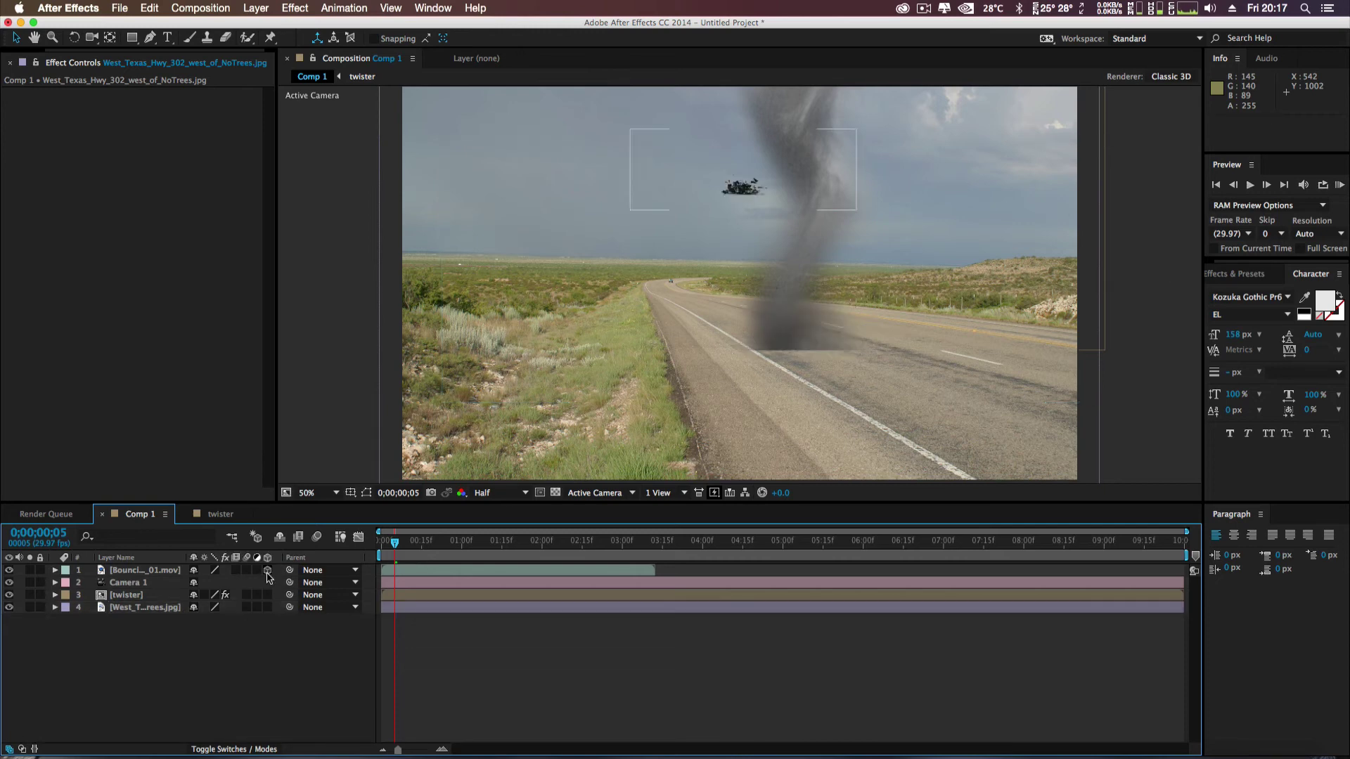
pyautogui.click(267, 594)
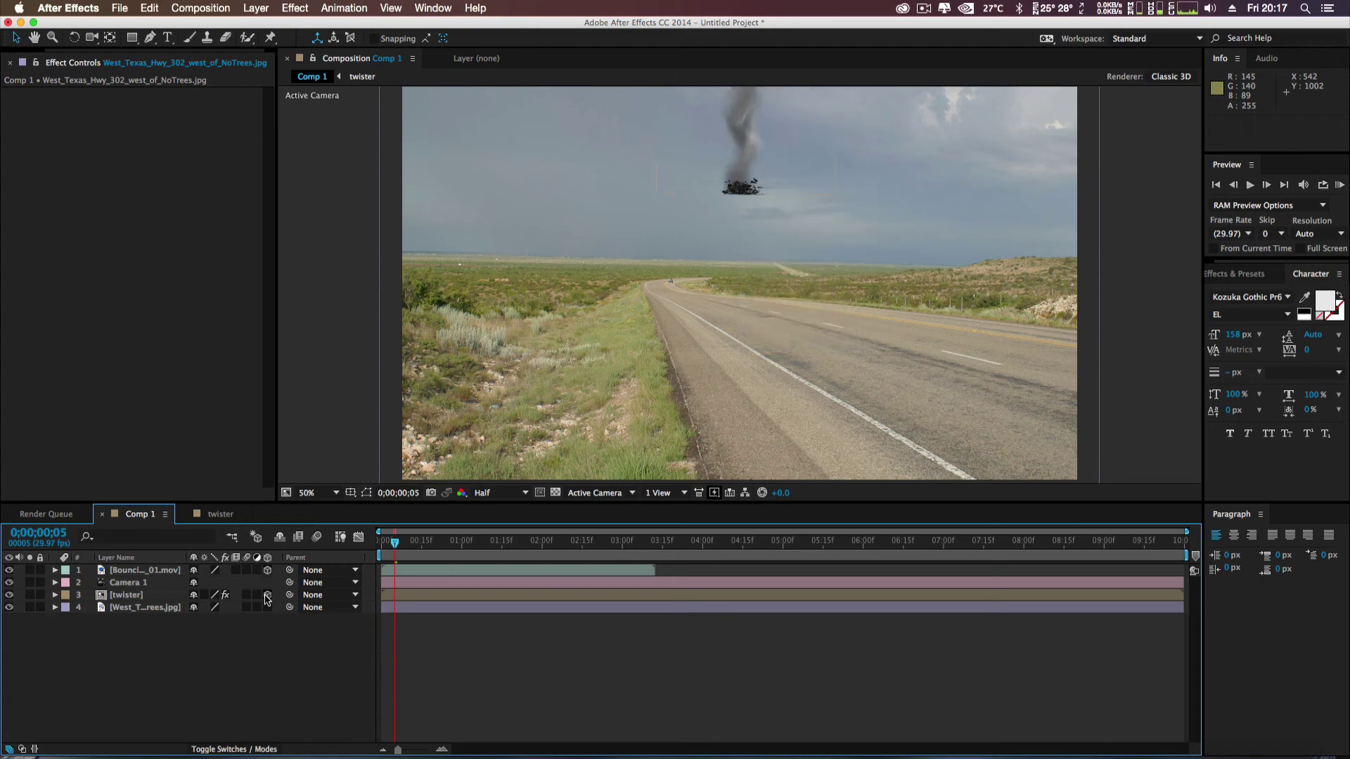
# - Move the debris and twister layers down over the highway, placing the twister at about 1436, 1112
pyautogui.moveTo(766, 173); pyautogui.dragTo(808, 334)
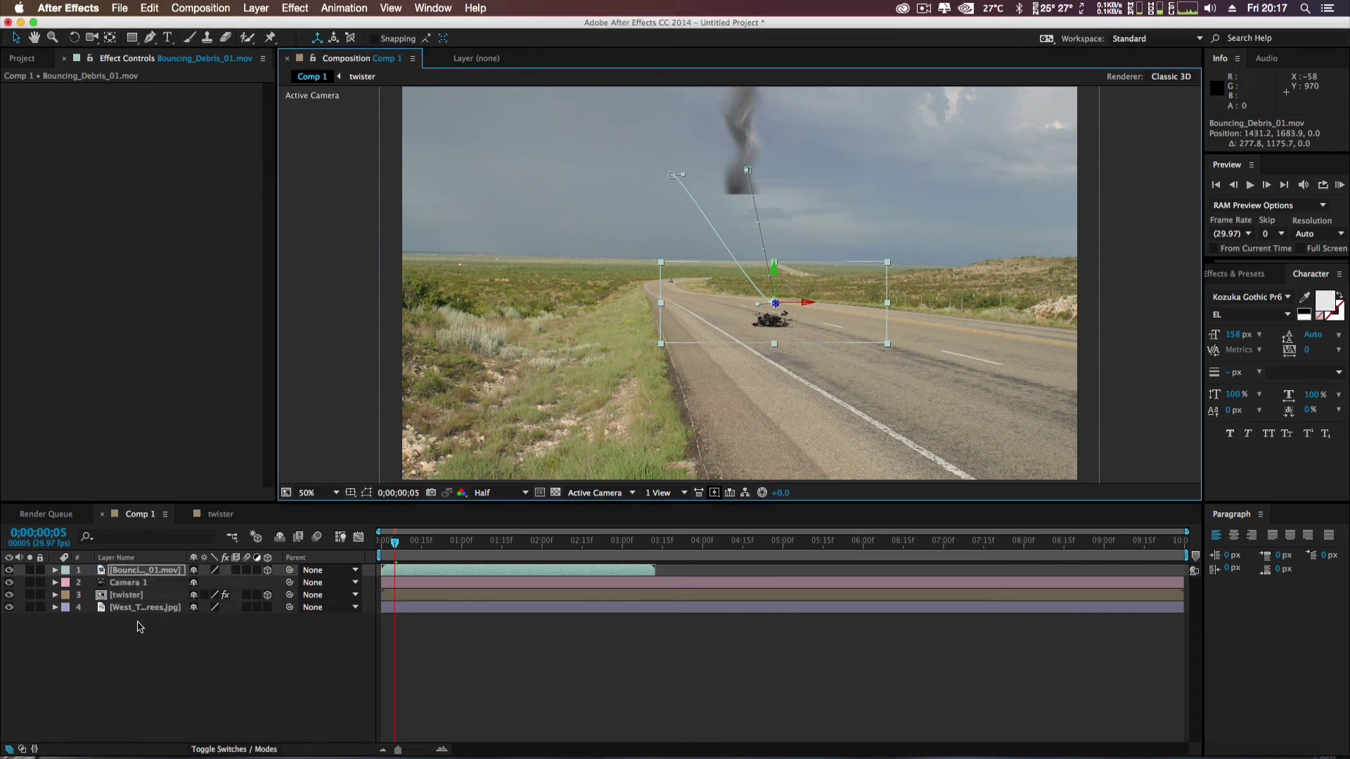
pyautogui.keyDown('shift'); pyautogui.click(144, 596); pyautogui.keyUp('shift')
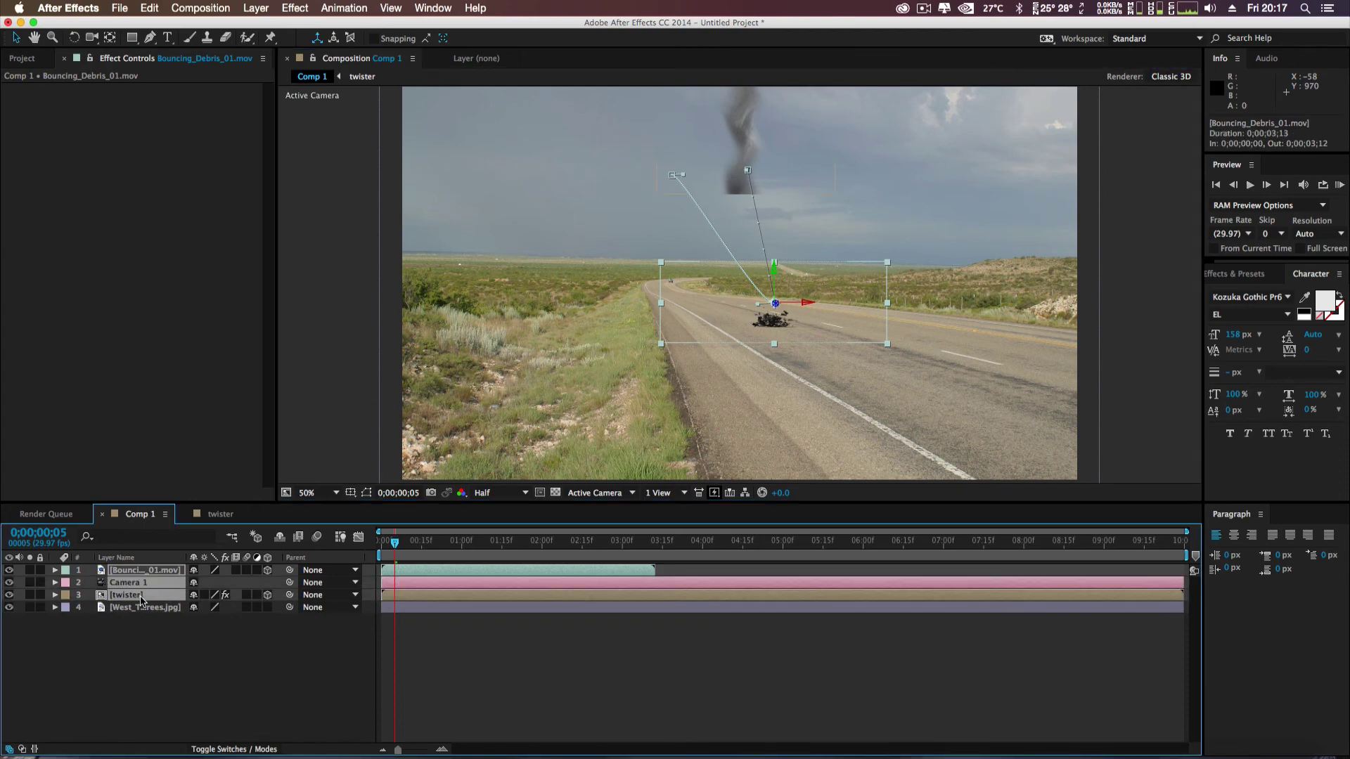
pyautogui.moveTo(749, 148); pyautogui.dragTo(776, 272)
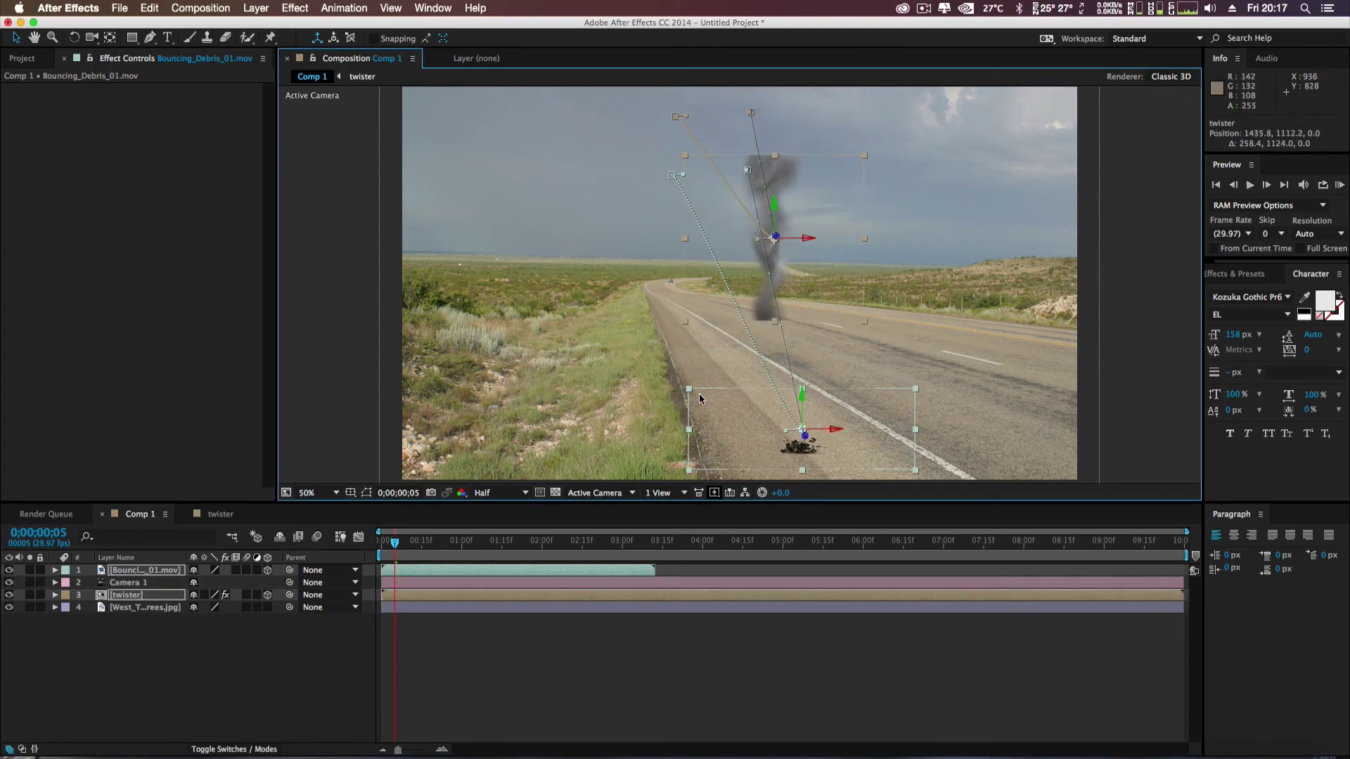
# - Enlarge both layers together, the debris to about 233% by 240%, then raise them and push the debris back to about Z 605
pyautogui.moveTo(690, 389); pyautogui.dragTo(640, 330)
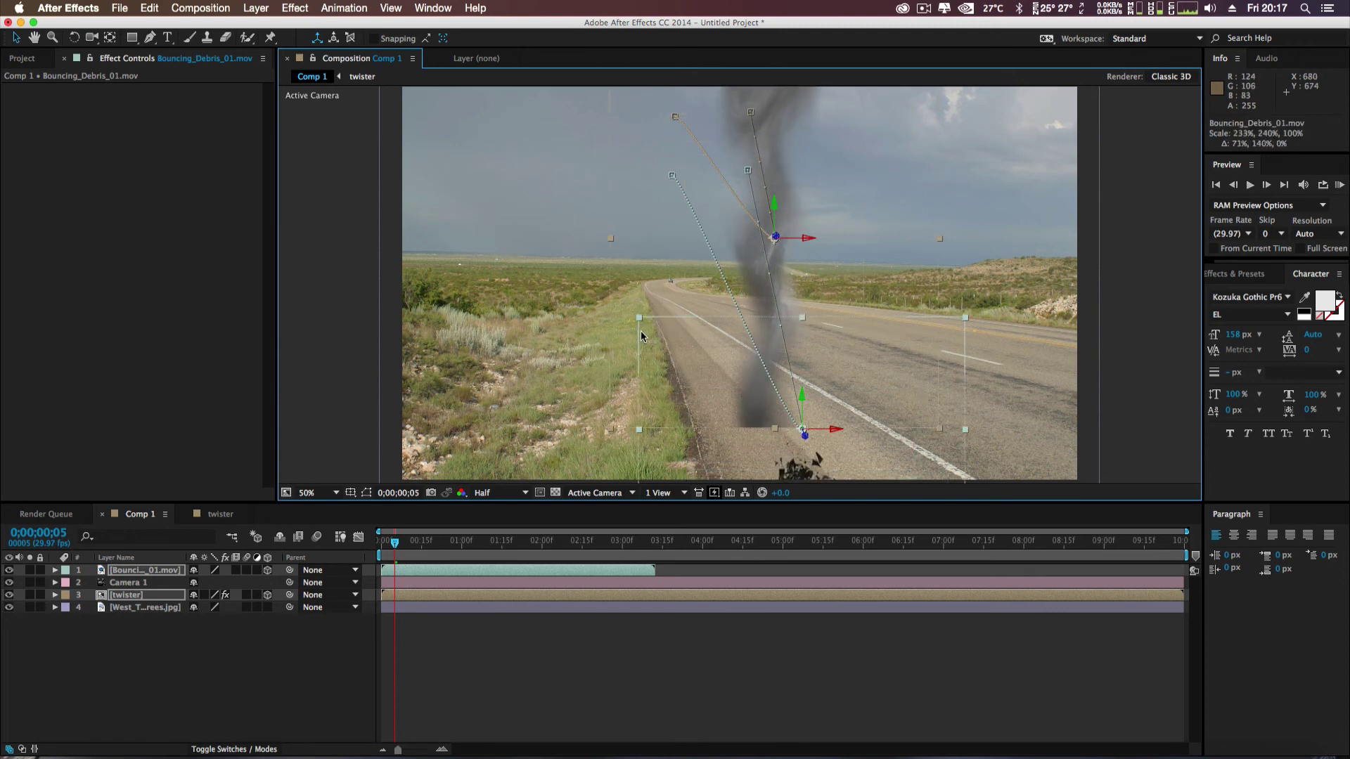
pyautogui.moveTo(765, 353); pyautogui.dragTo(766, 310)
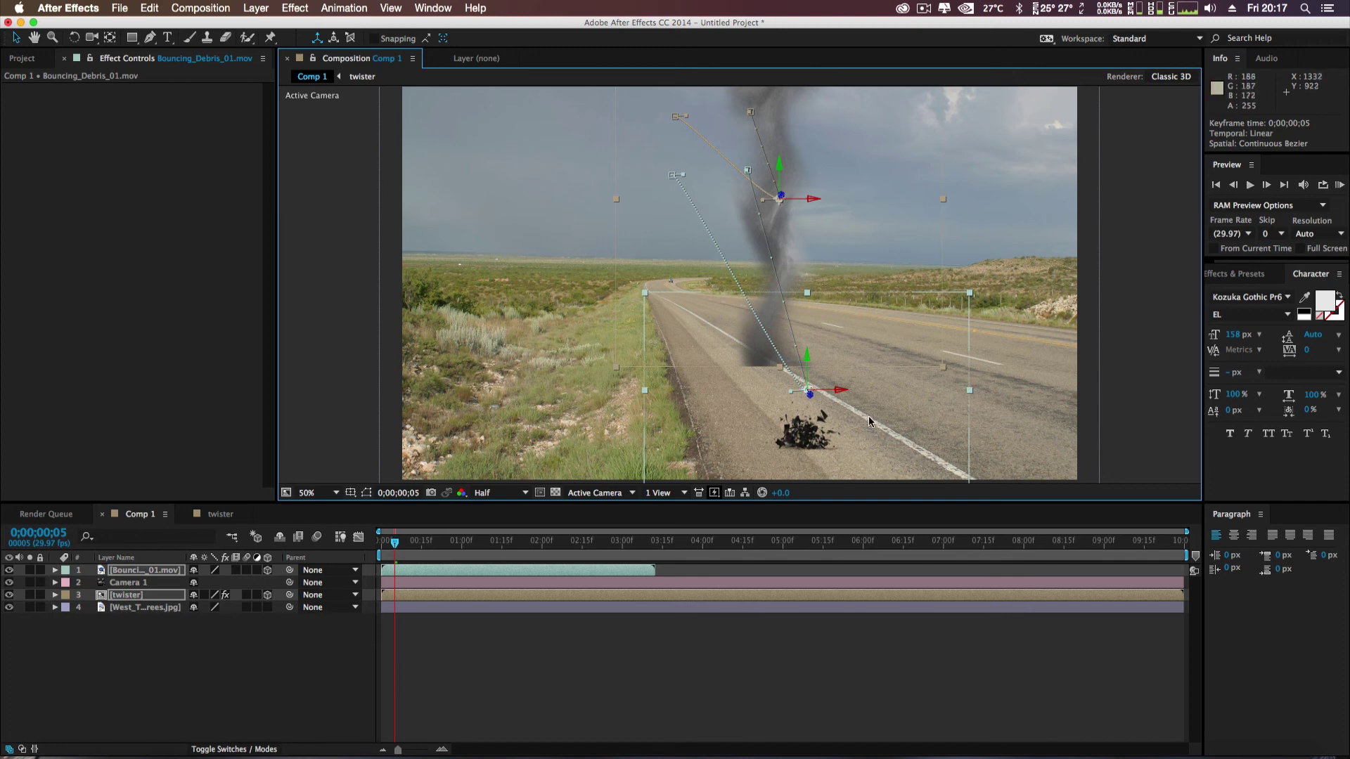
pyautogui.moveTo(808, 395); pyautogui.dragTo(705, 201)
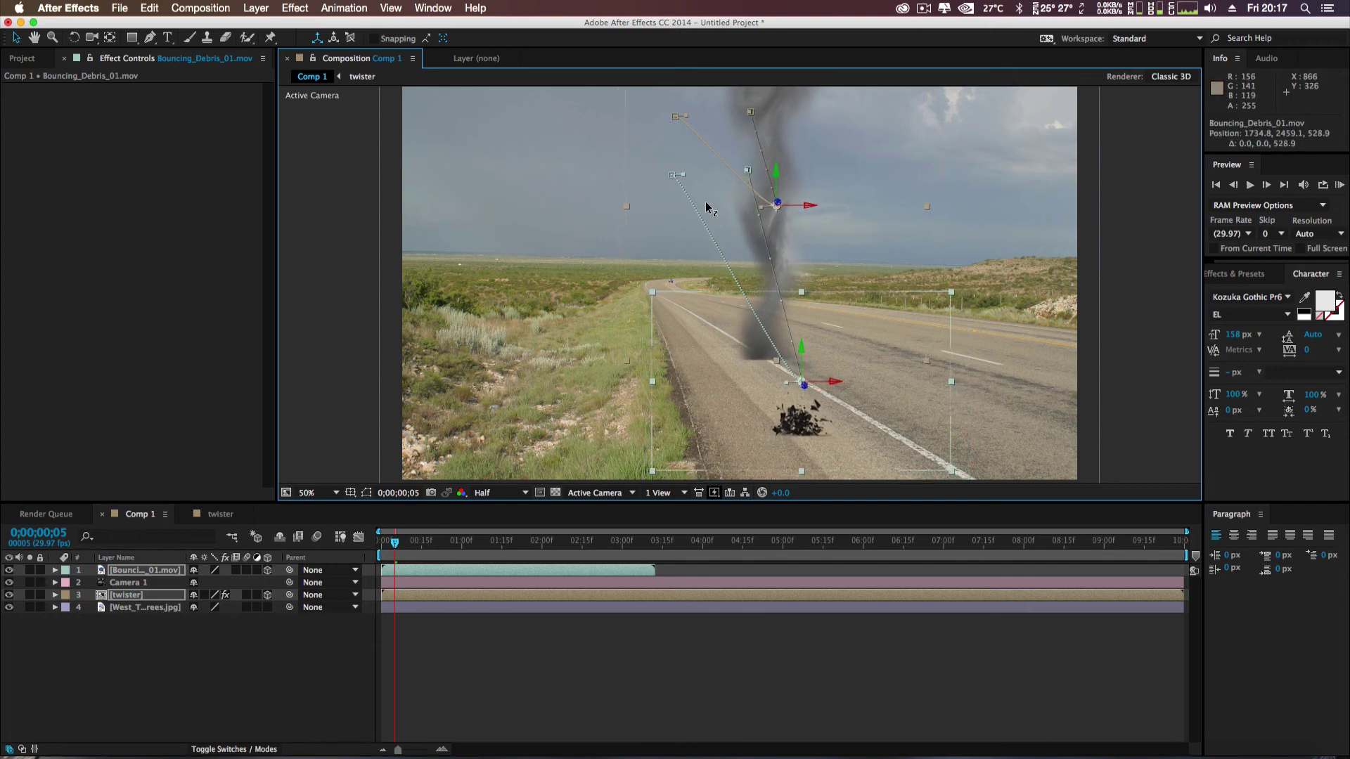
# - Move only the debris to the twister's base, at about 1465, 1713, and widen it to about 251%
pyautogui.click(163, 675)
pyautogui.click(139, 570)
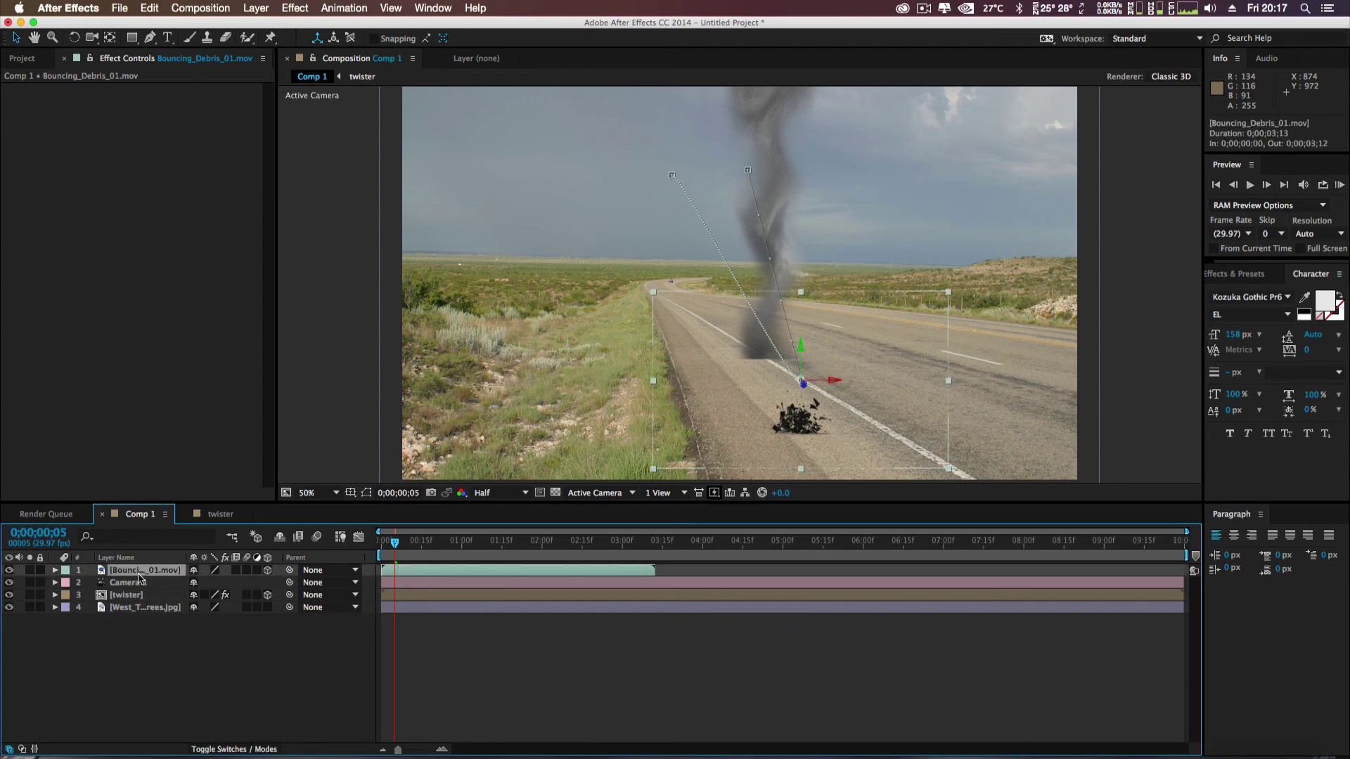
pyautogui.moveTo(820, 416); pyautogui.dragTo(794, 350)
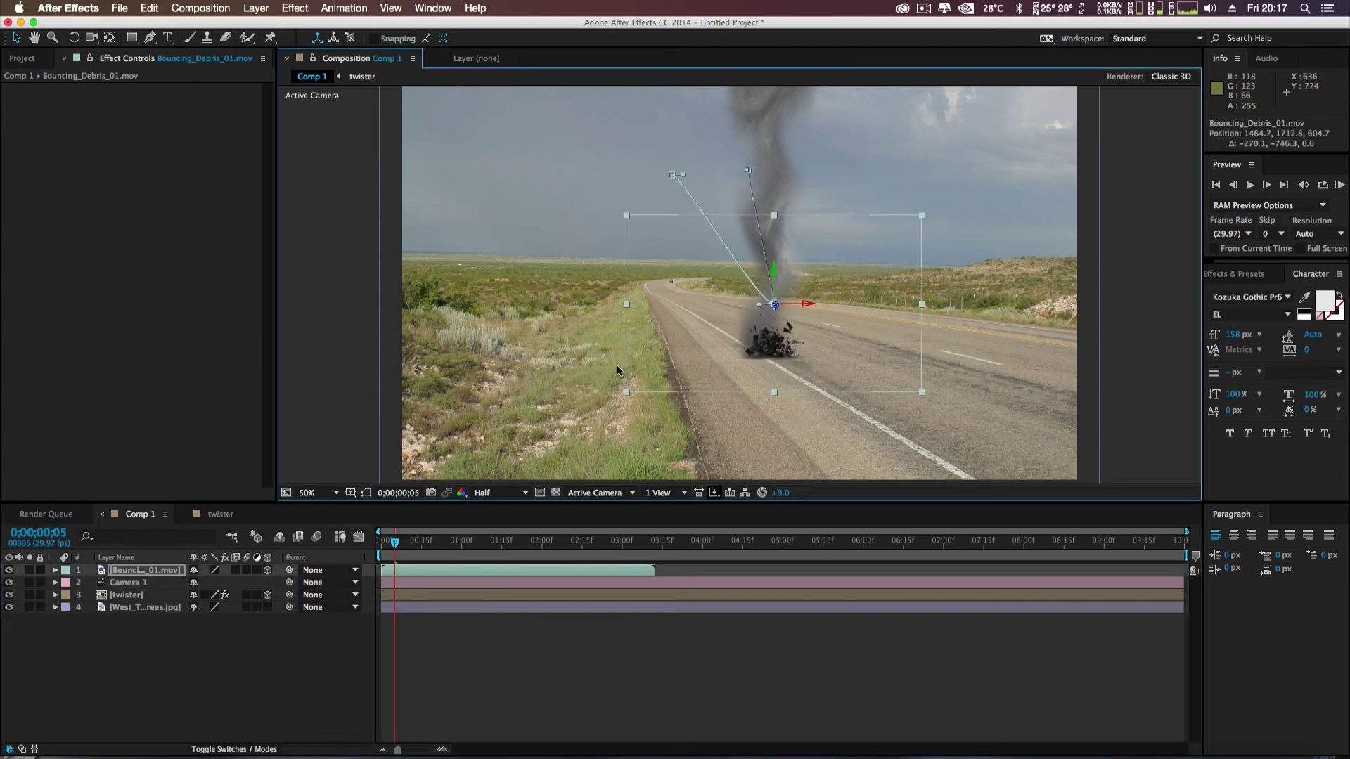
pyautogui.moveTo(626, 306); pyautogui.dragTo(609, 313)
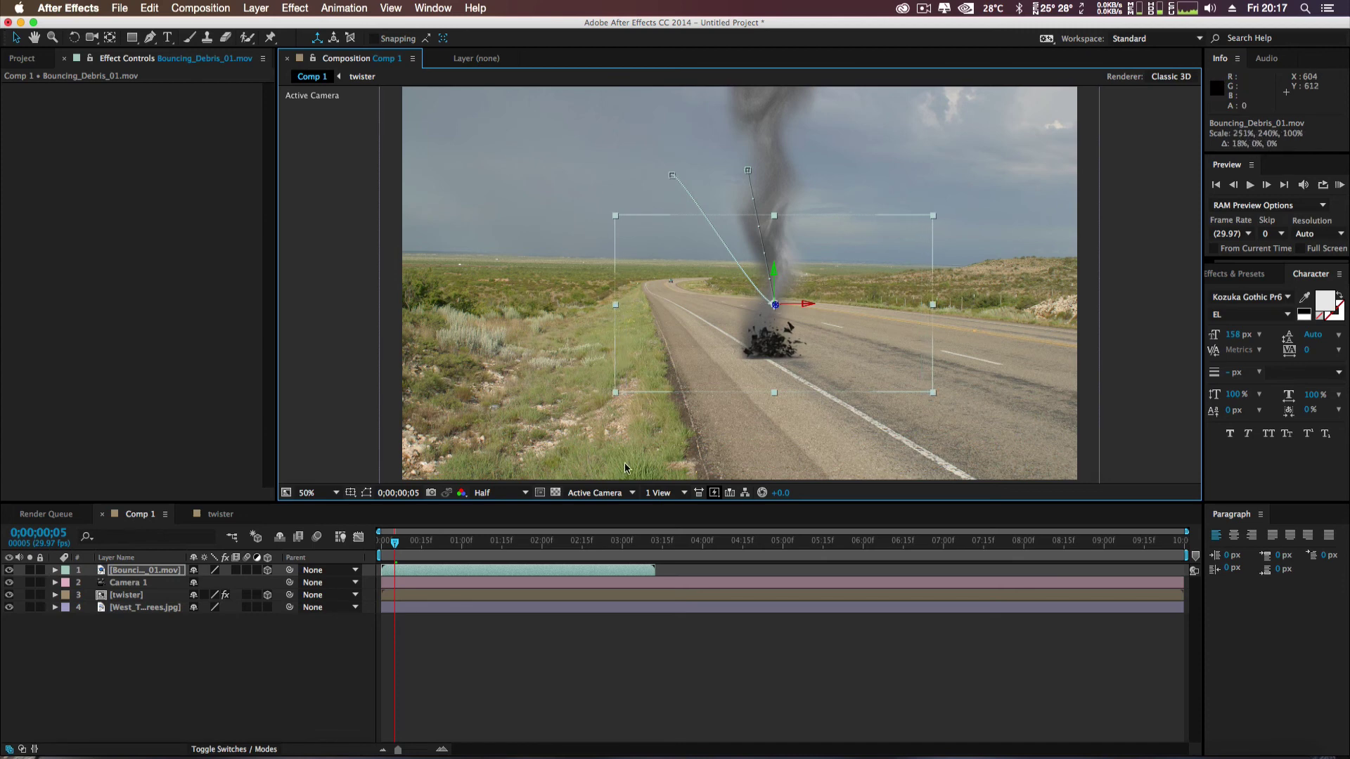
# - Go to 0;00;00;11 and move the debris to the twister's base, at about 1353, 1706
pyautogui.moveTo(394, 543)
pyautogui.mouseDown()
pyautogui.moveTo(520, 549)
pyautogui.moveTo(415, 552)
pyautogui.mouseUp()
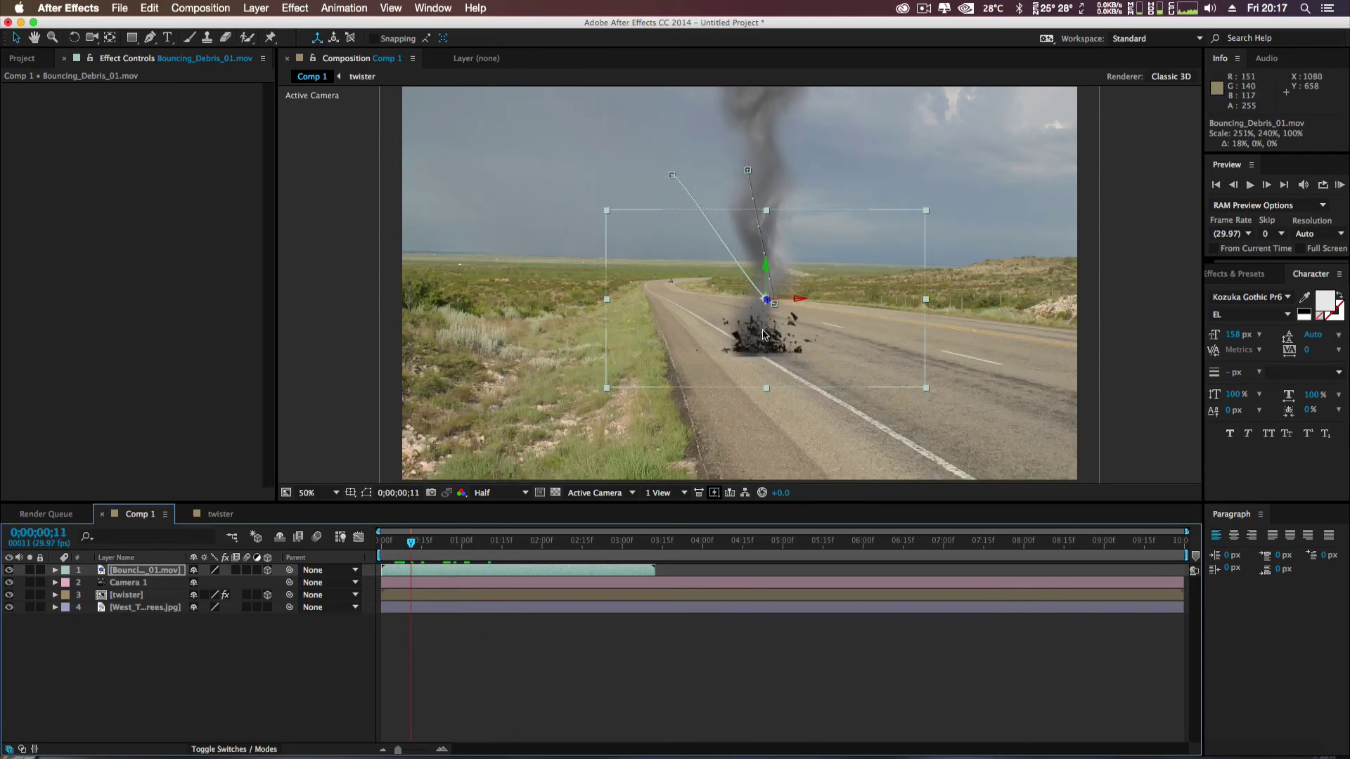
pyautogui.moveTo(761, 335); pyautogui.dragTo(758, 342)
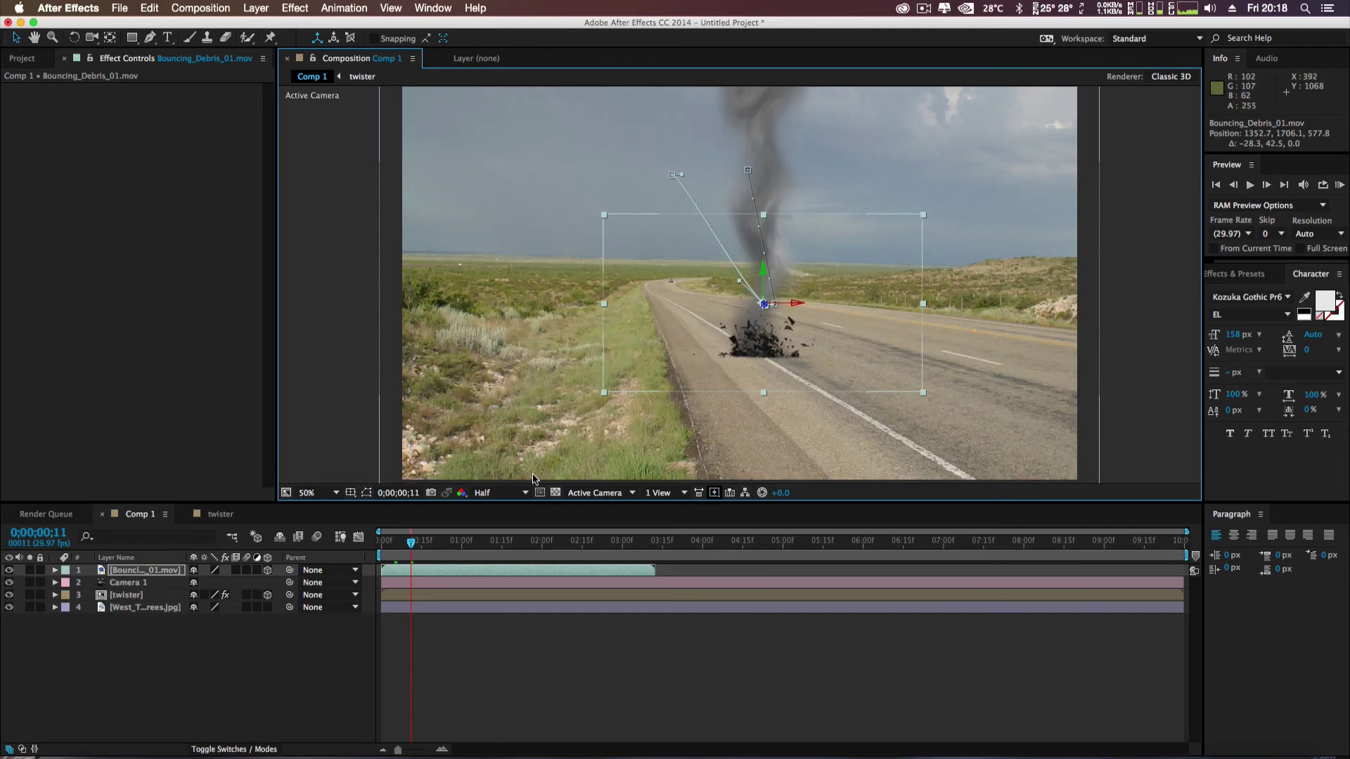
pyautogui.click(347, 436)
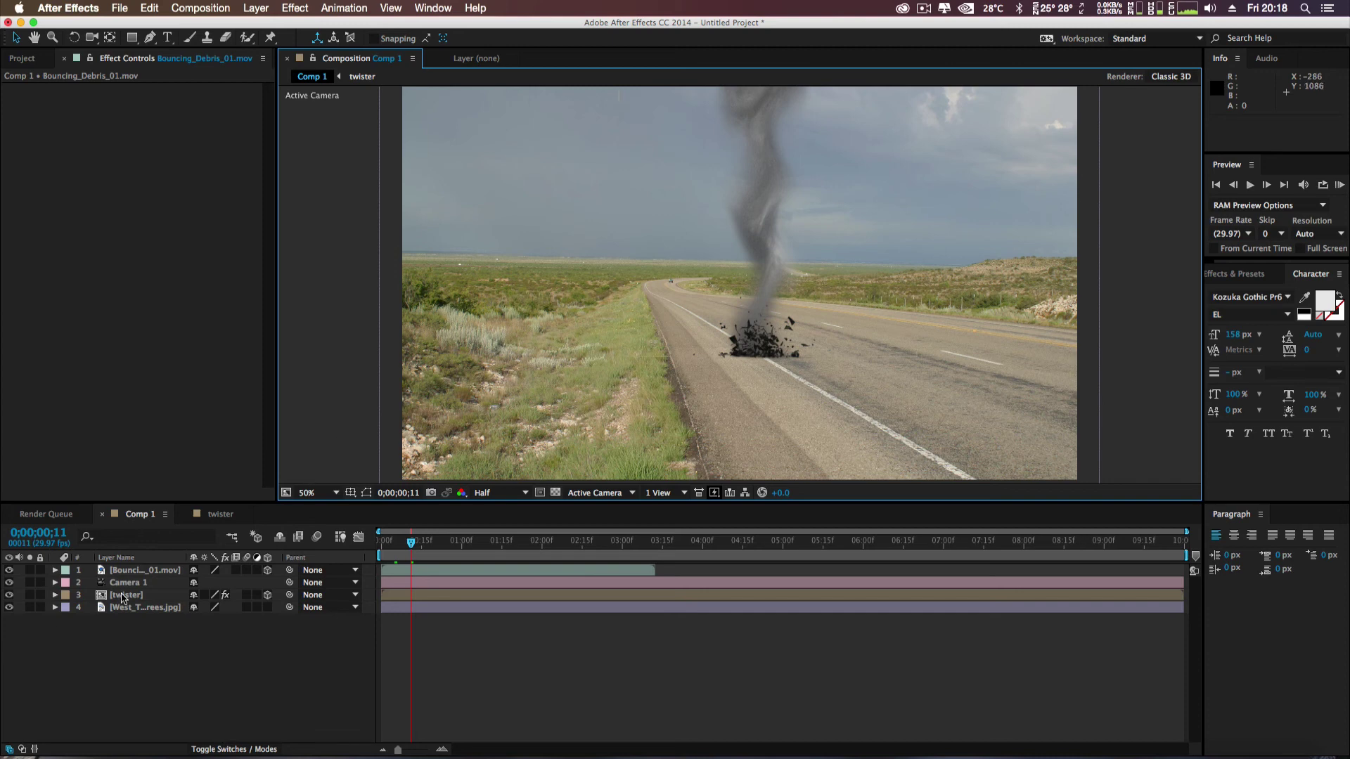
# - In the twister composition, set the texture's Turbulent Displace Evolution to about -115°, and return to Comp 1
pyautogui.click(228, 517)
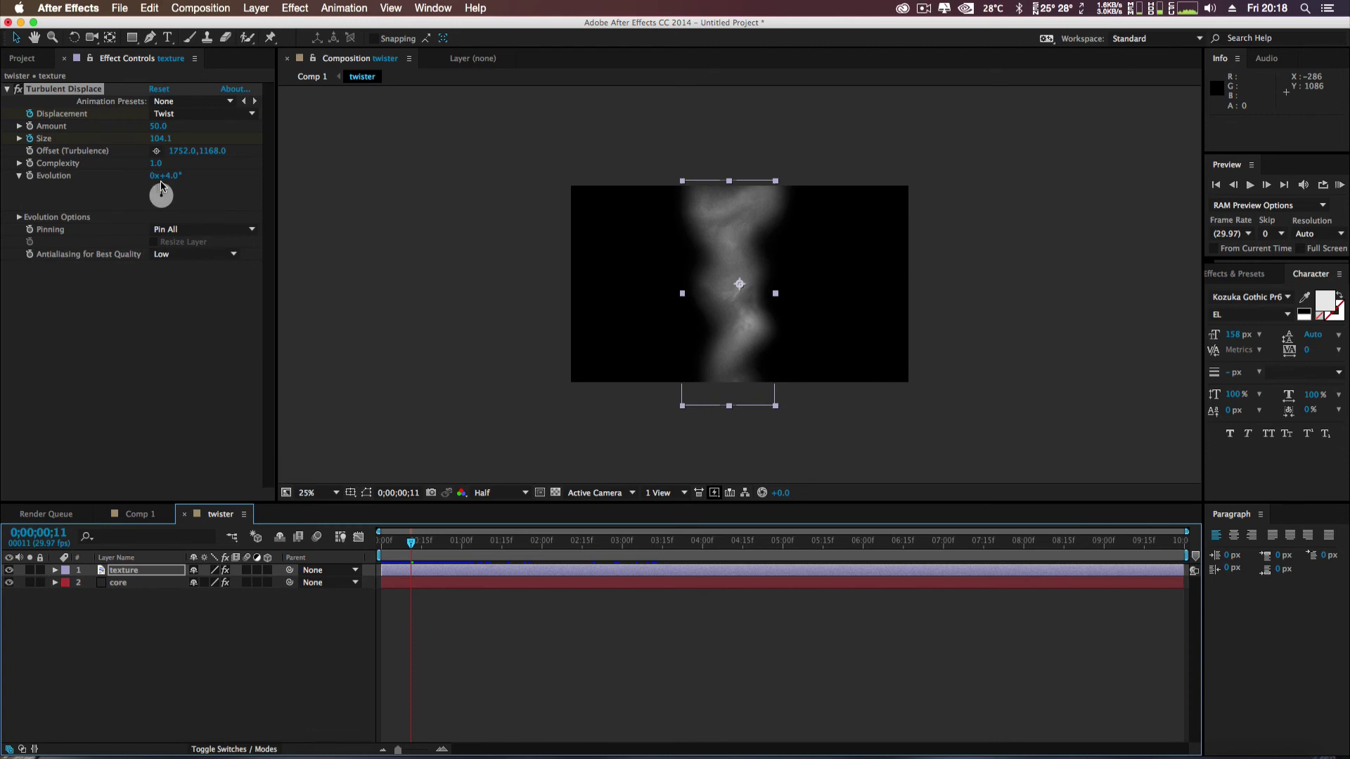
pyautogui.moveTo(164, 190)
pyautogui.mouseDown()
pyautogui.moveTo(171, 208)
pyautogui.moveTo(177, 190)
pyautogui.moveTo(153, 181)
pyautogui.moveTo(152, 208)
pyautogui.mouseUp()
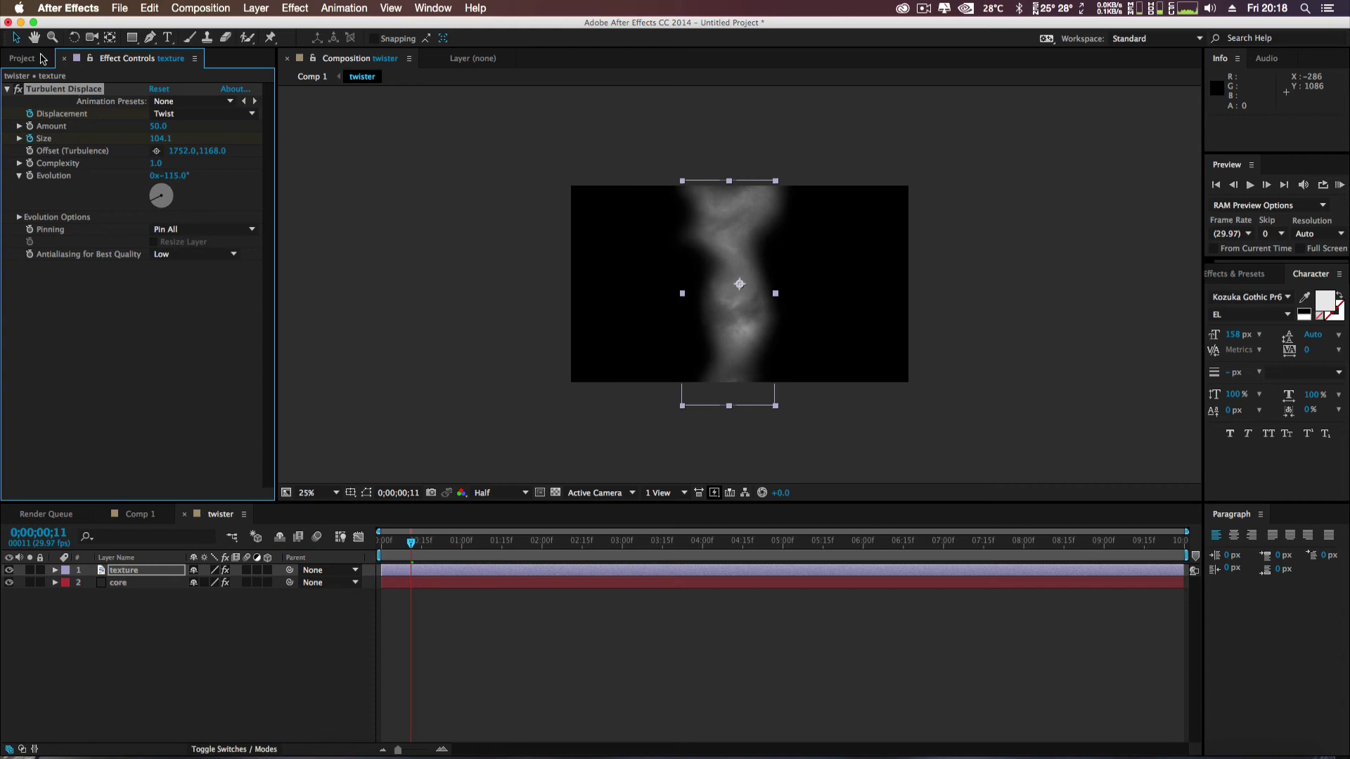
pyautogui.click(22, 58)
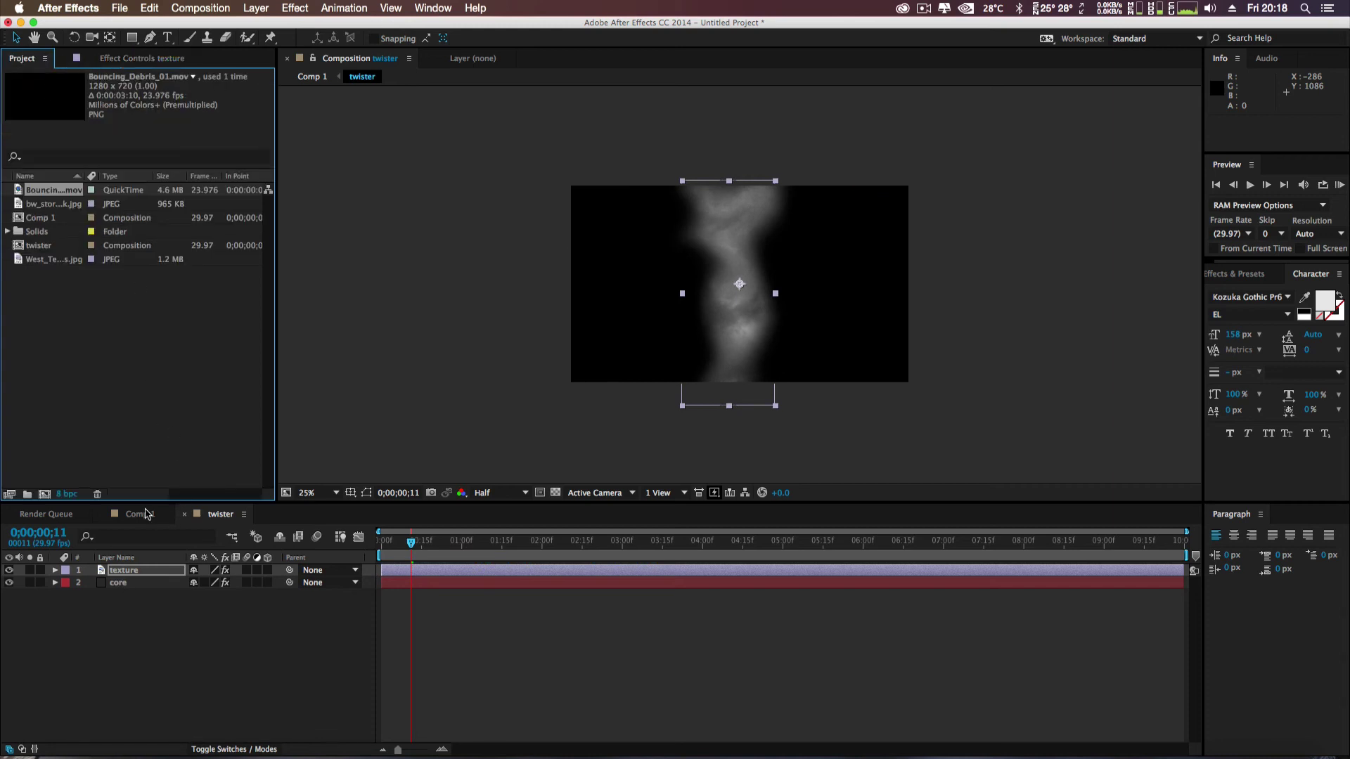
pyautogui.click(144, 514)
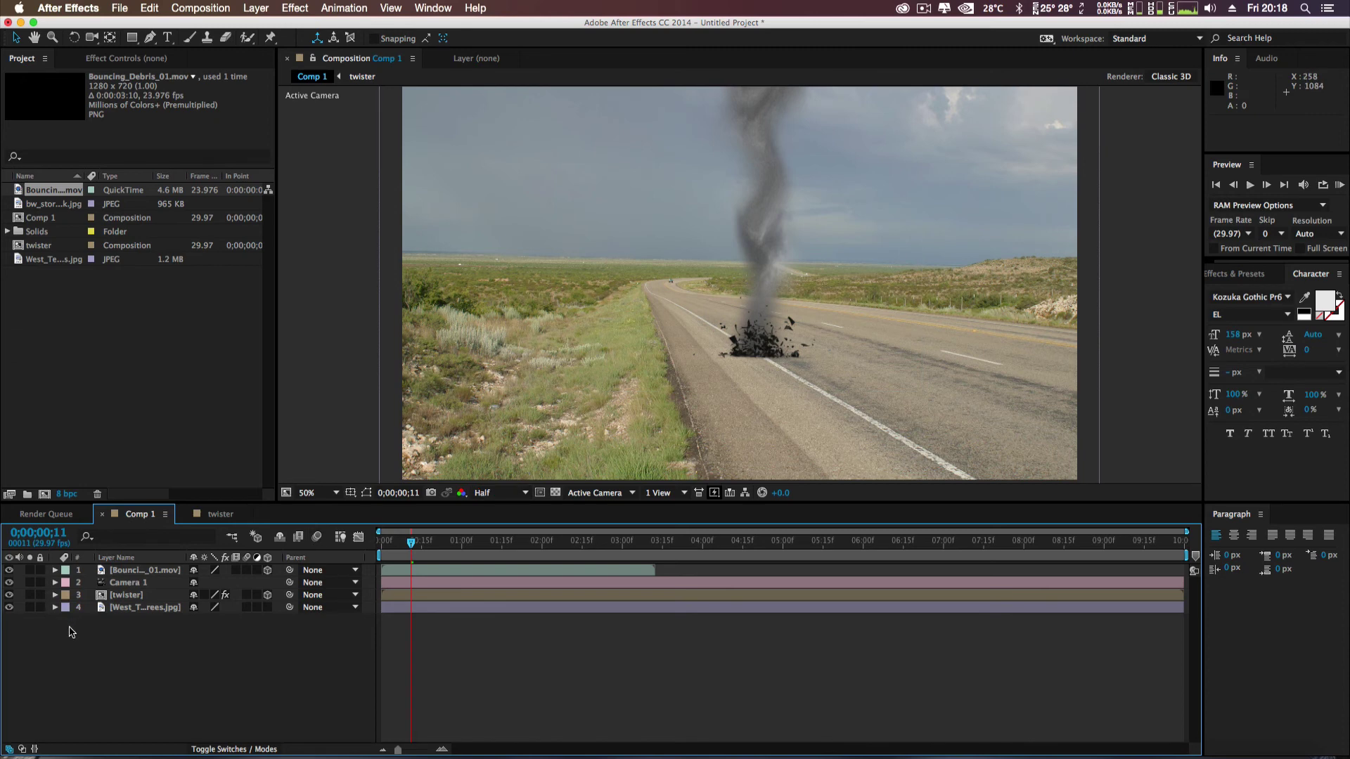
# - Duplicate the Camera 1 layer in Comp 1
pyautogui.click(123, 583)
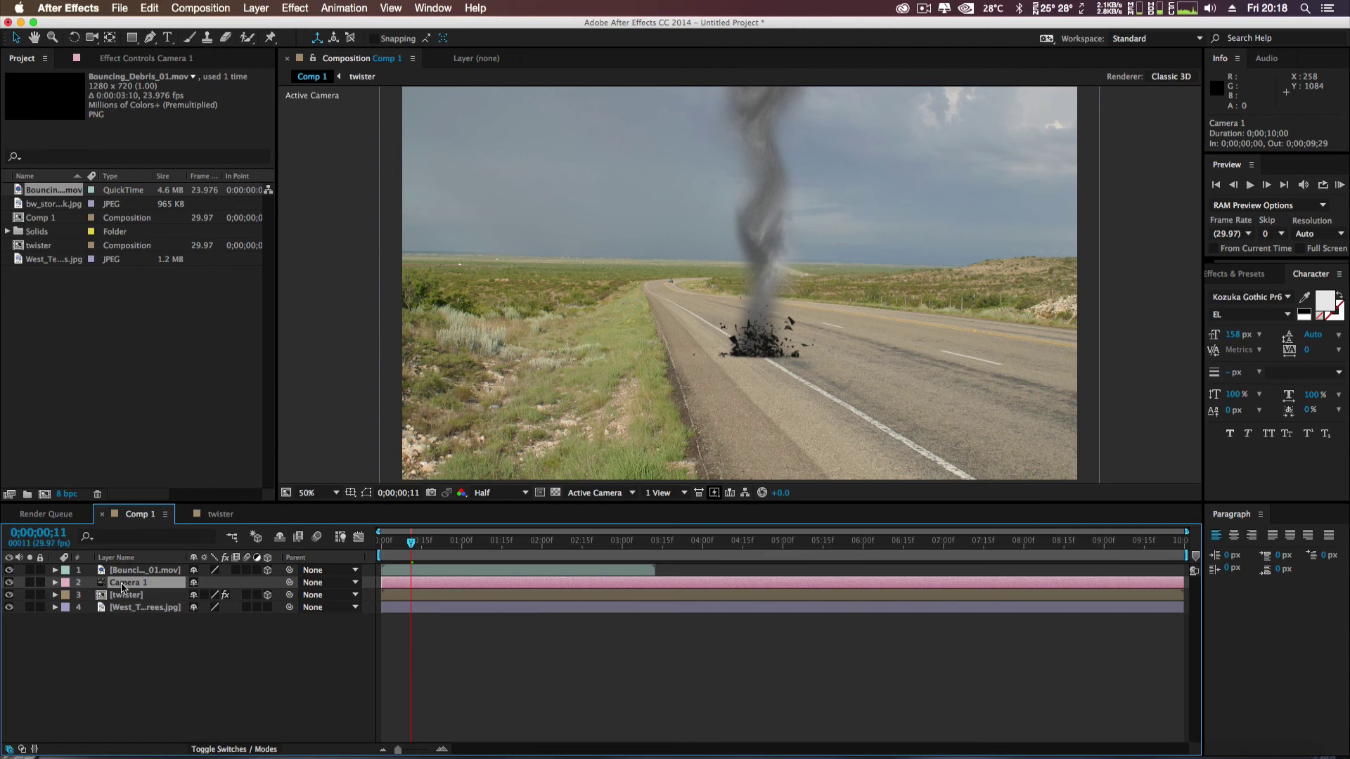
pyautogui.press('super+d')
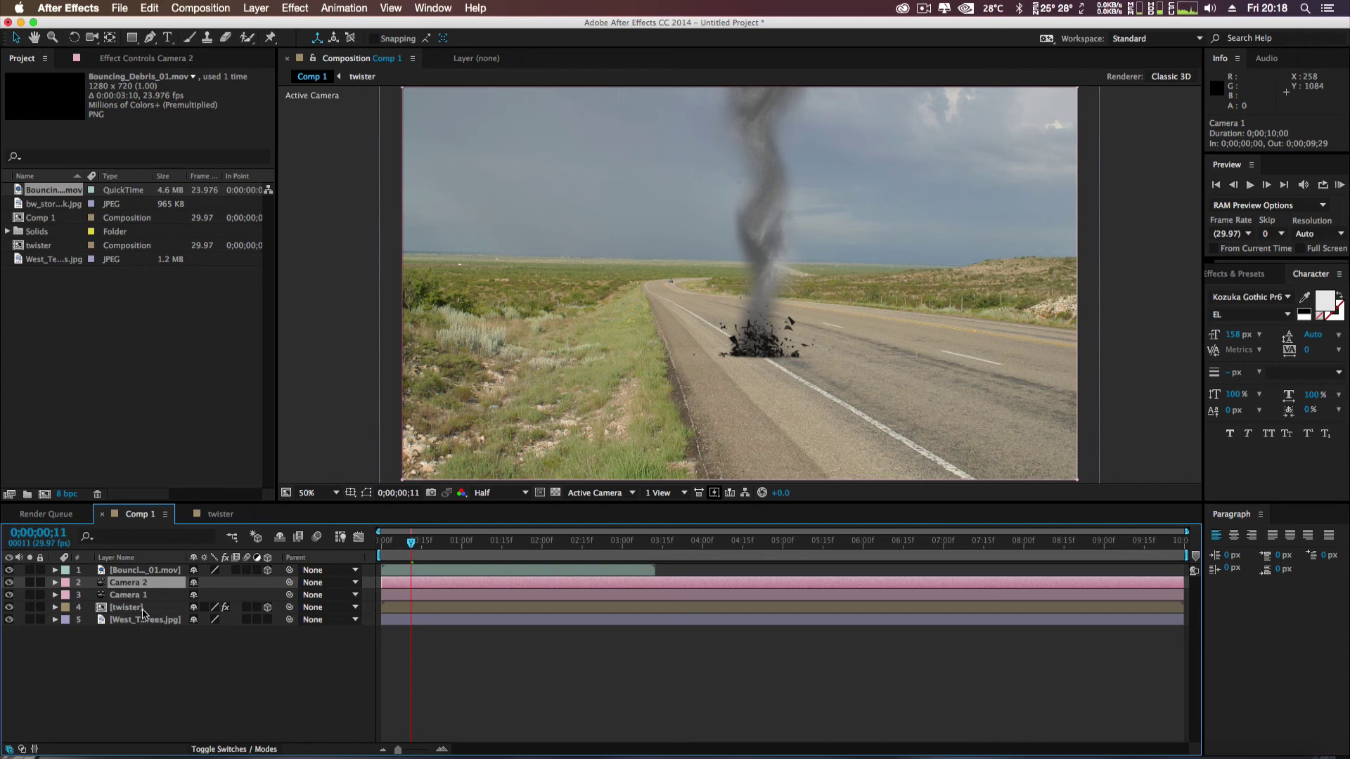
pyautogui.keyDown('shift'); pyautogui.click(134, 608); pyautogui.keyUp('shift')
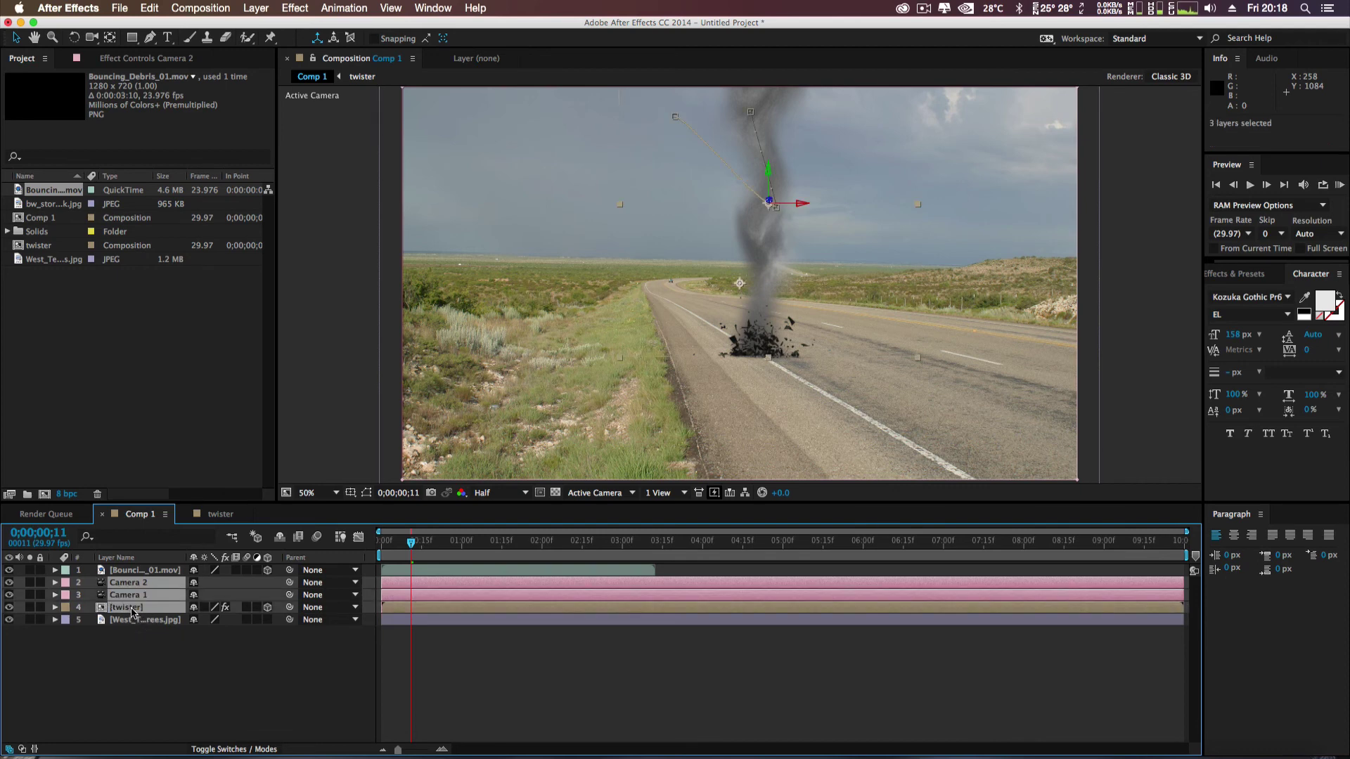
pyautogui.click(125, 633)
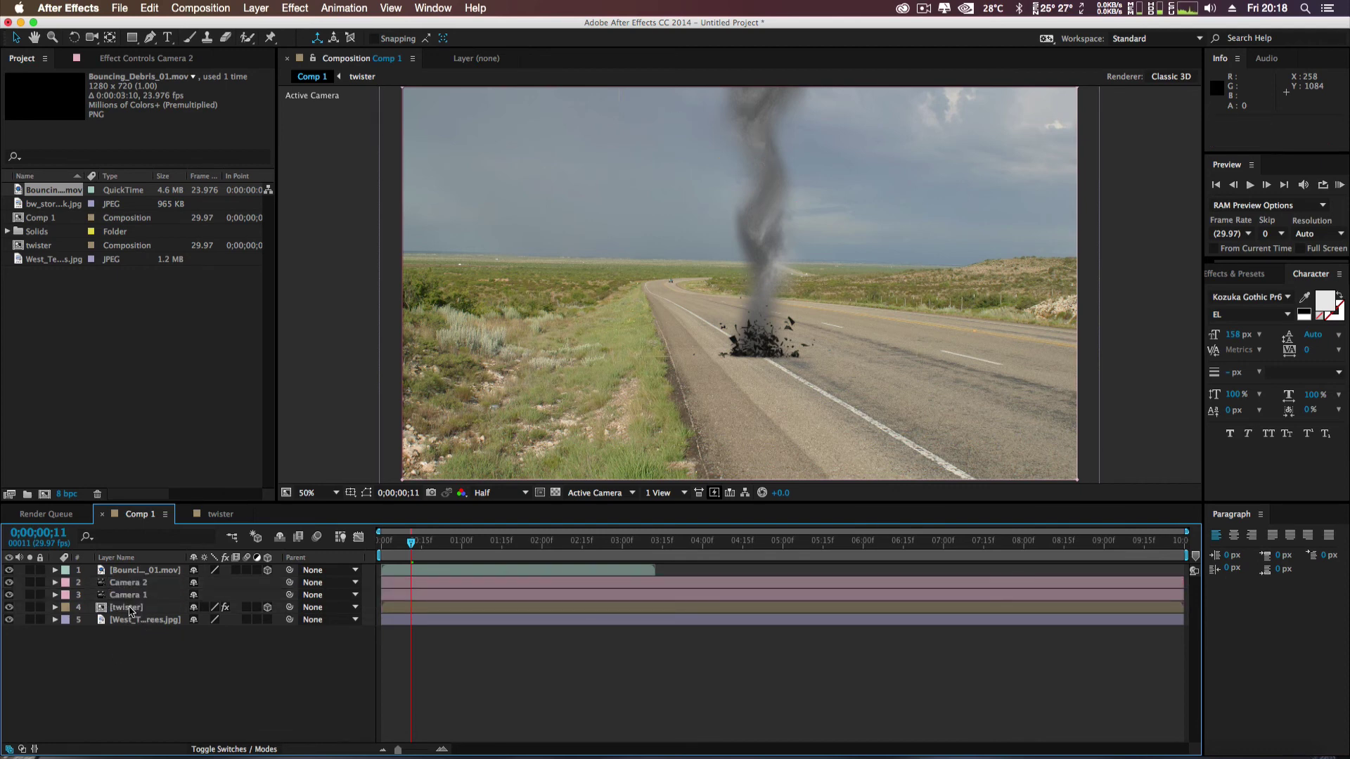
pyautogui.click(129, 609)
pyautogui.keyDown('shift'); pyautogui.click(133, 587); pyautogui.keyUp('shift')
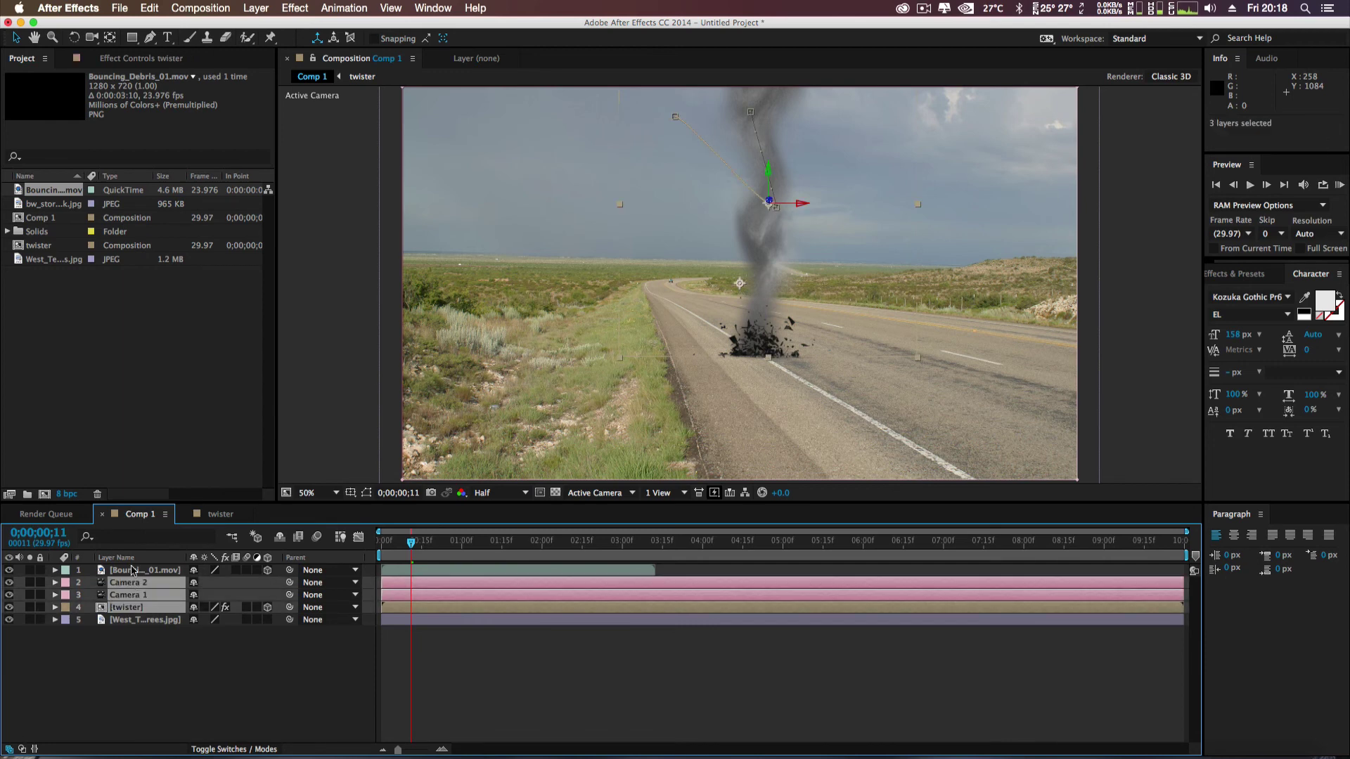
pyautogui.click(127, 620)
pyautogui.keyDown('shift'); pyautogui.click(143, 607); pyautogui.keyUp('shift')
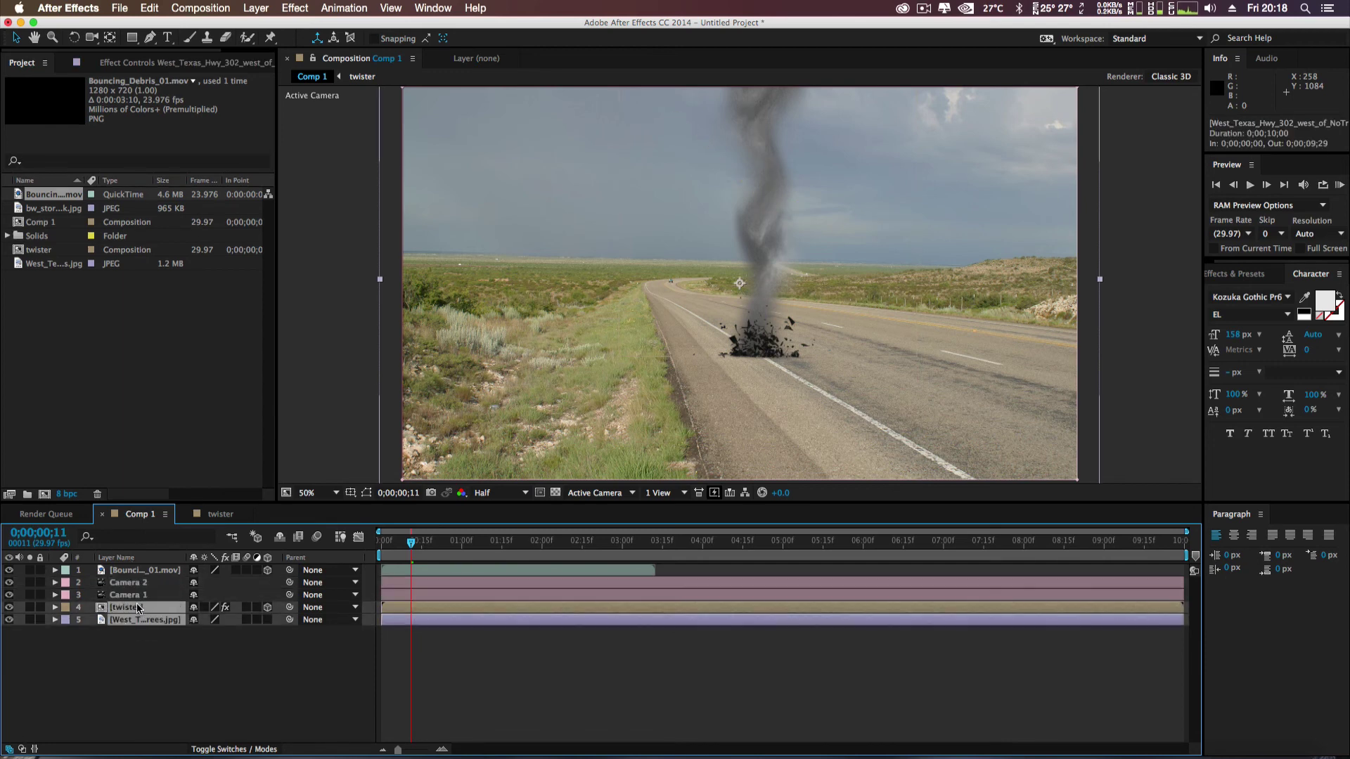
pyautogui.keyDown('shift'); pyautogui.click(140, 571); pyautogui.keyUp('shift')
pyautogui.click(129, 665)
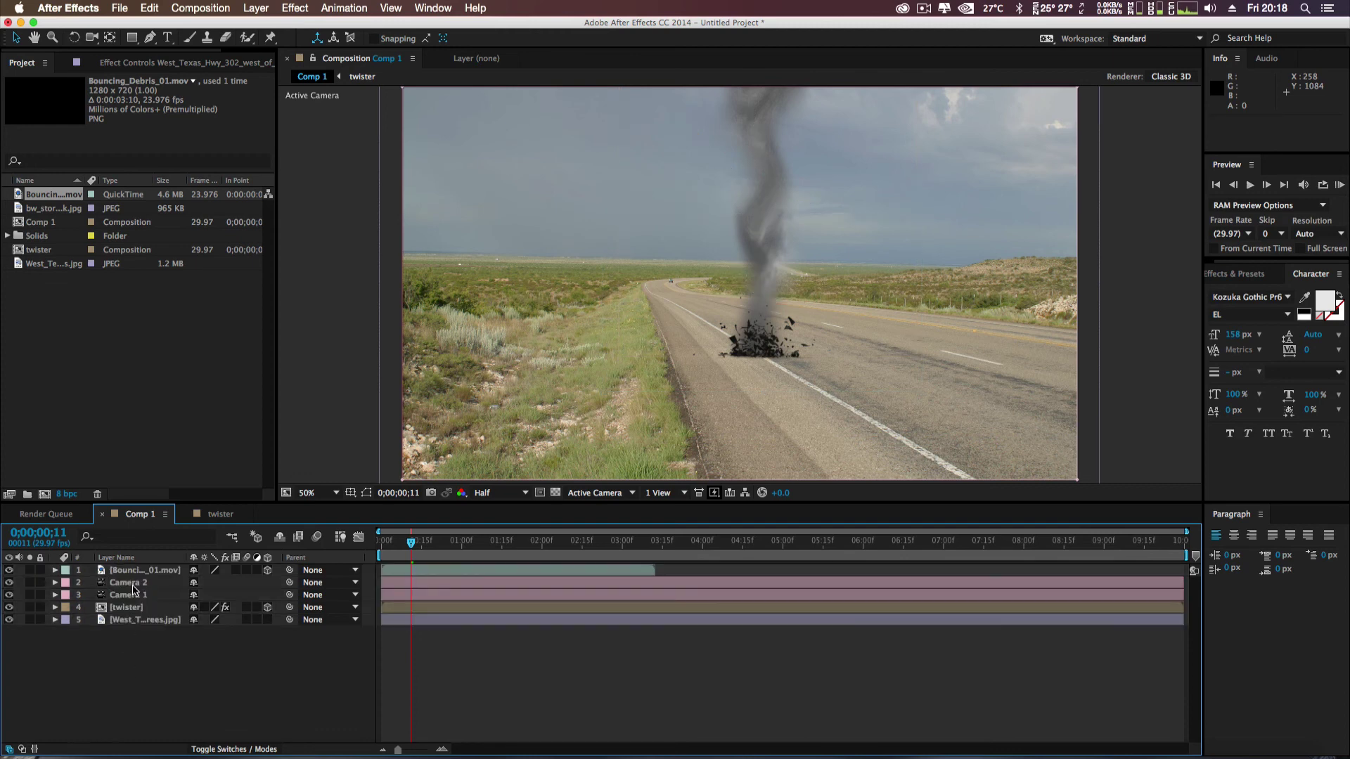
# - Arrange both cameras above the debris layer, with Camera 1 first in the layer order
pyautogui.moveTo(134, 588); pyautogui.dragTo(129, 573)
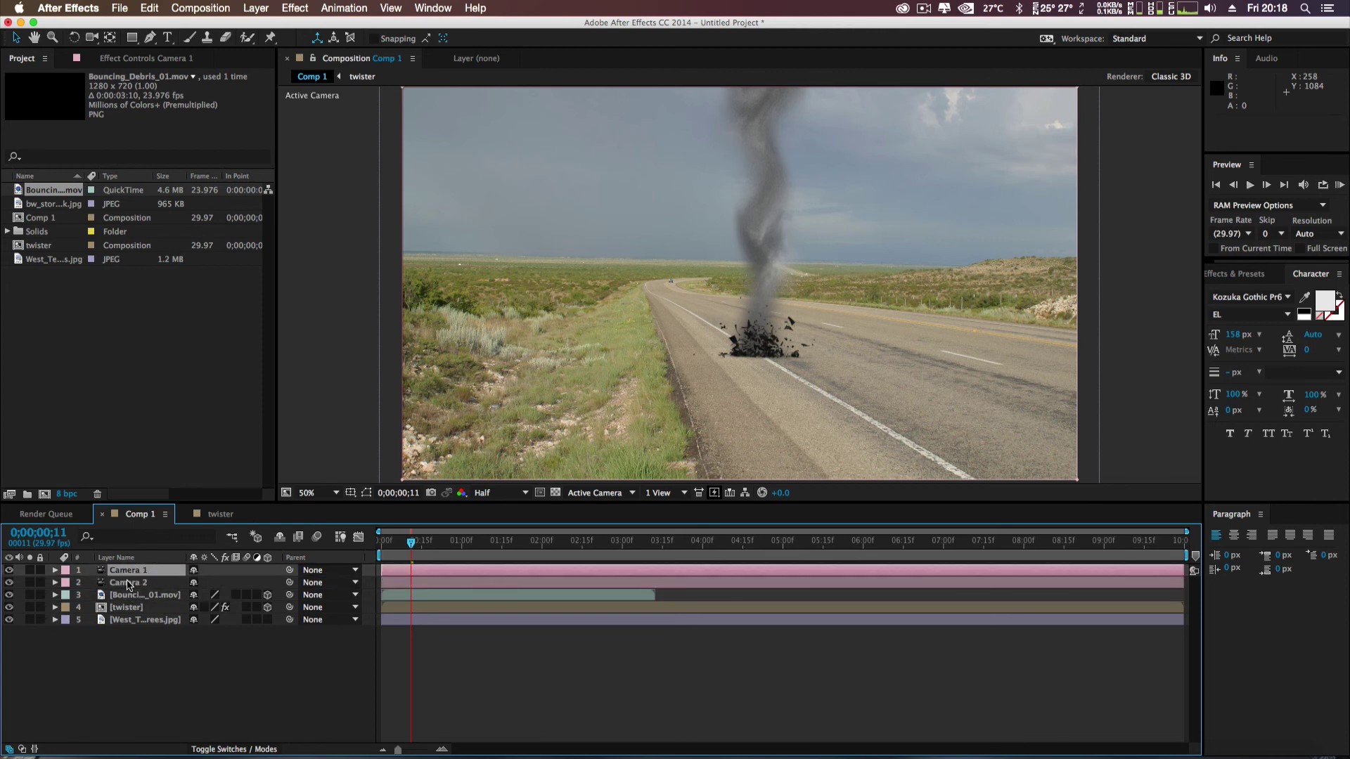
pyautogui.keyDown('shift'); pyautogui.click(127, 584); pyautogui.keyUp('shift')
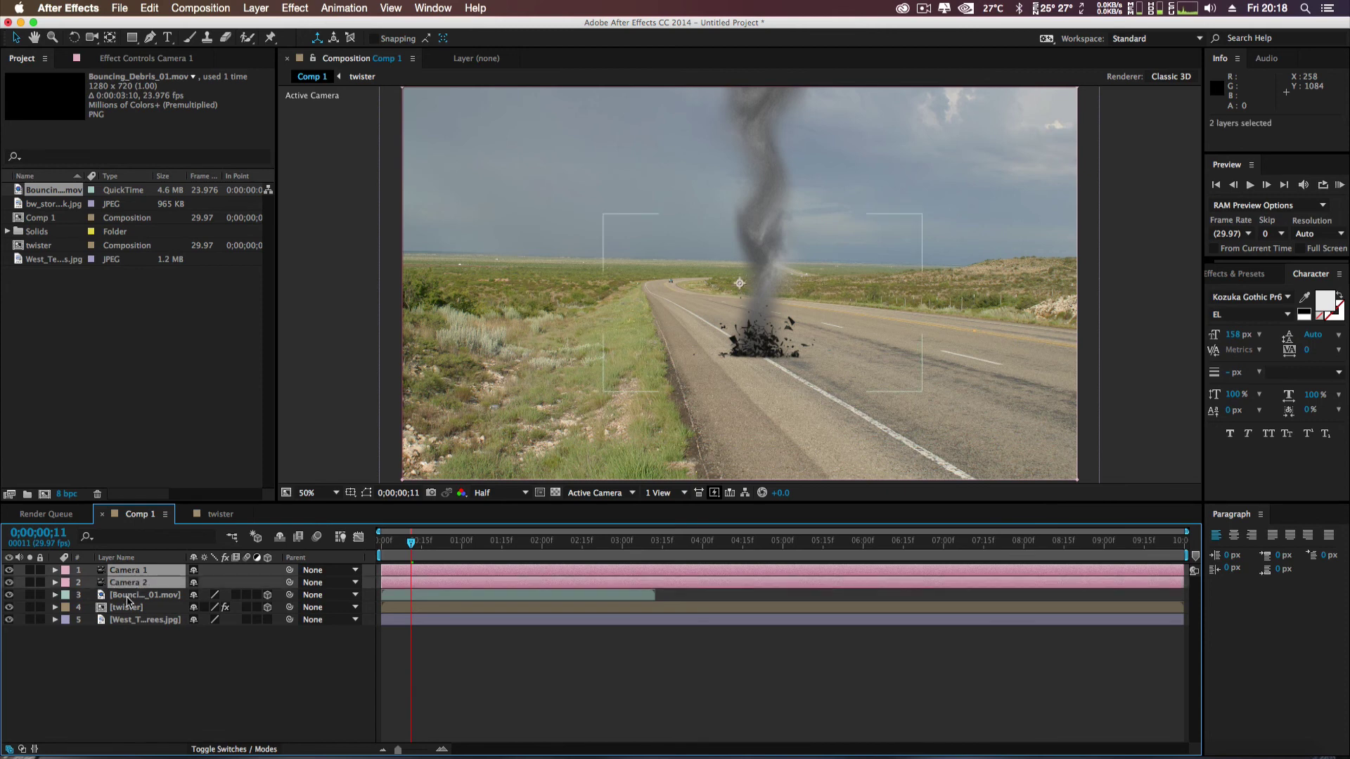
pyautogui.click(114, 664)
# - Pre-compose Camera 2, the debris and the twister as Pre-comp 1, moving all attributes into the new composition
pyautogui.click(133, 584)
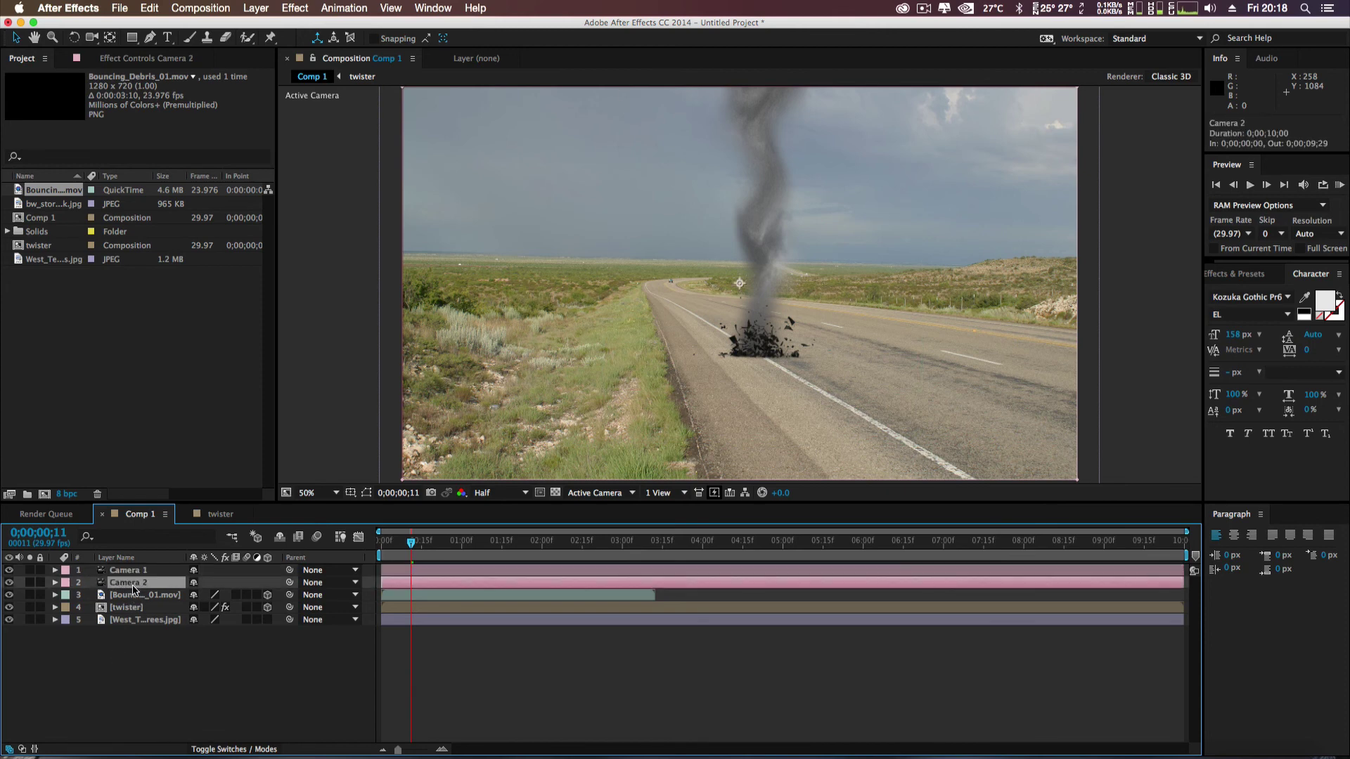
pyautogui.keyDown('shift'); pyautogui.click(134, 596); pyautogui.keyUp('shift')
pyautogui.keyDown('shift'); pyautogui.click(138, 608); pyautogui.keyUp('shift')
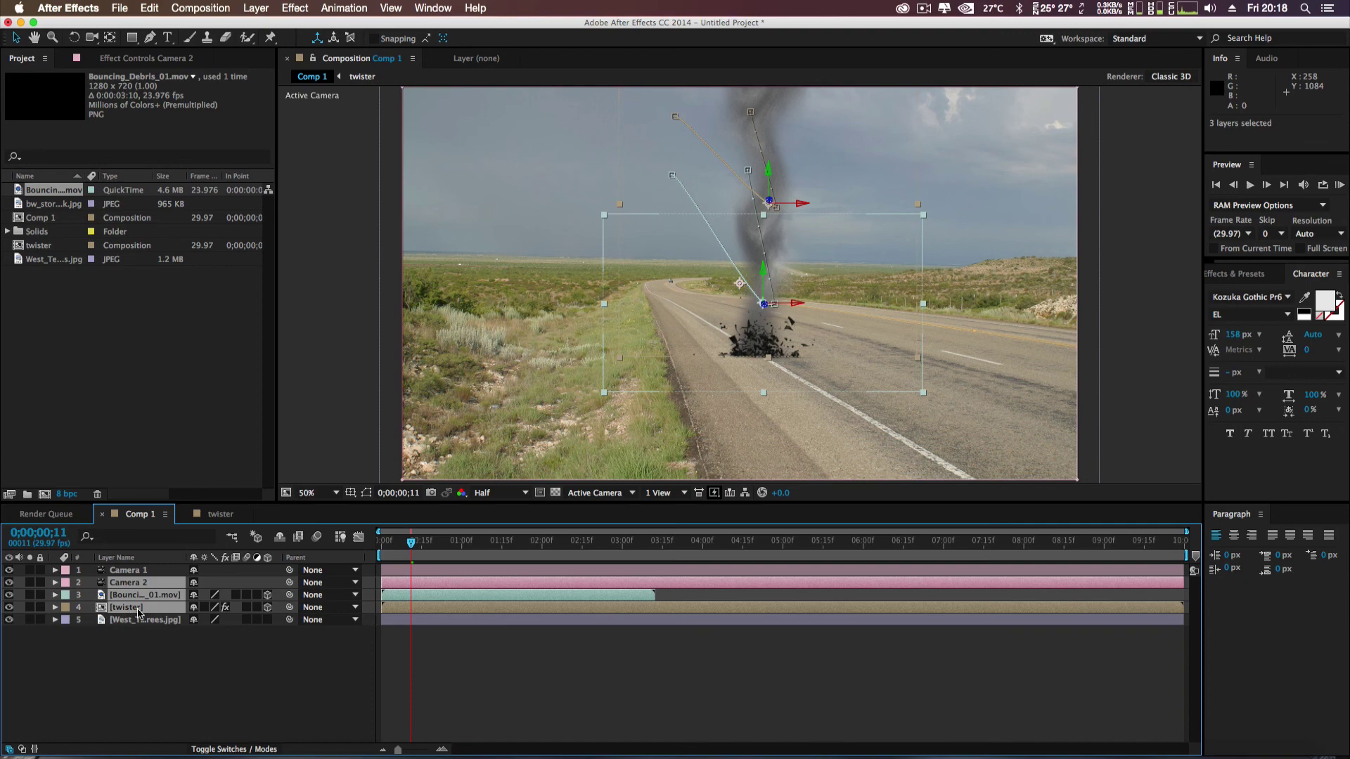
pyautogui.click(256, 7)
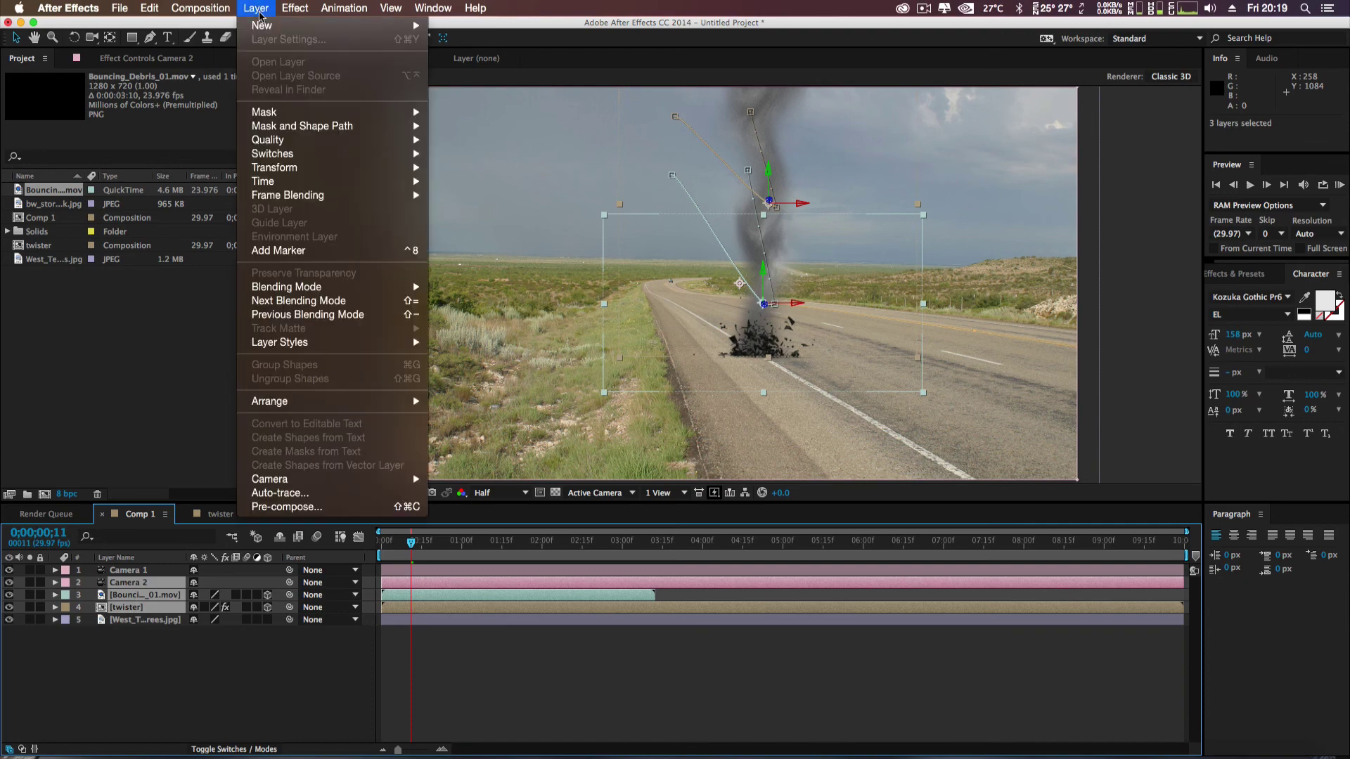
pyautogui.click(282, 507)
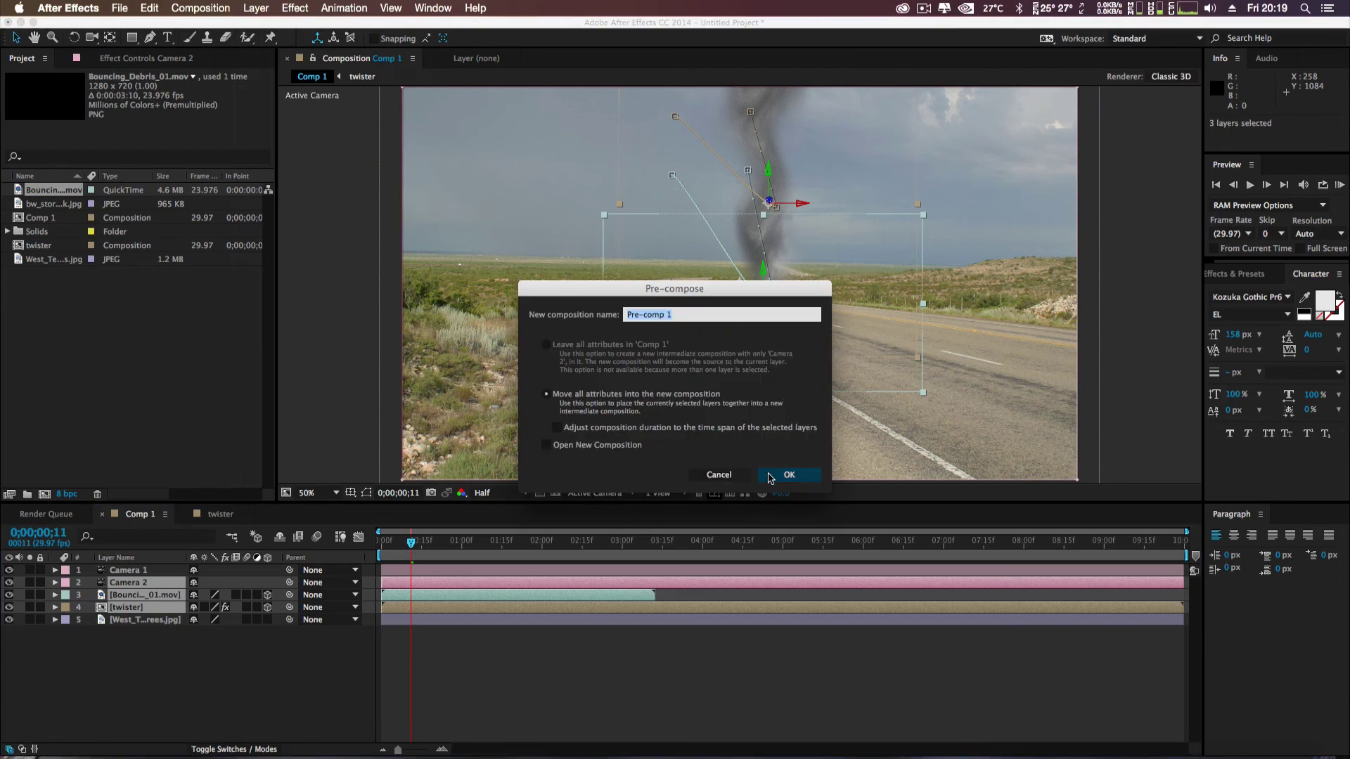
pyautogui.click(788, 475)
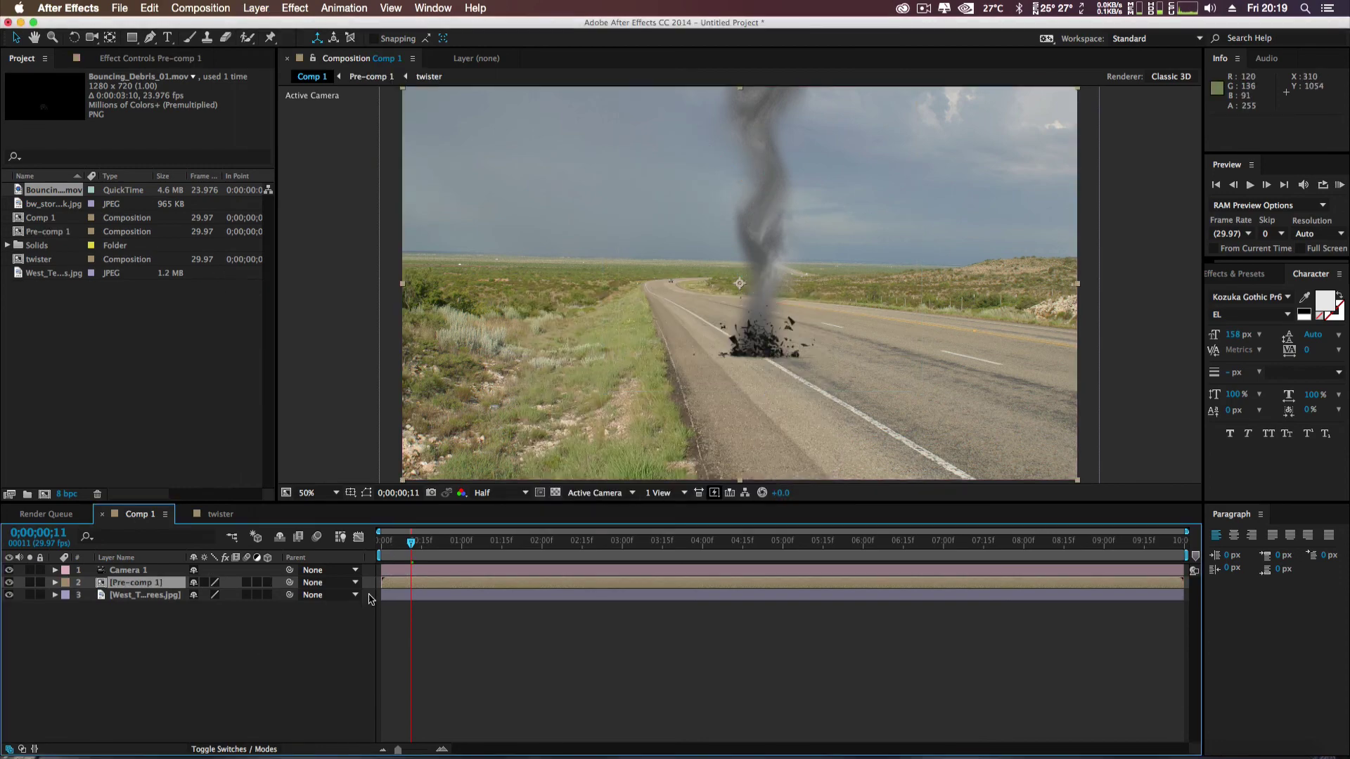
# - Duplicate Pre-comp 1 and move the copy over the grassland horizon left of the road, at about 196, 332
pyautogui.click(138, 596)
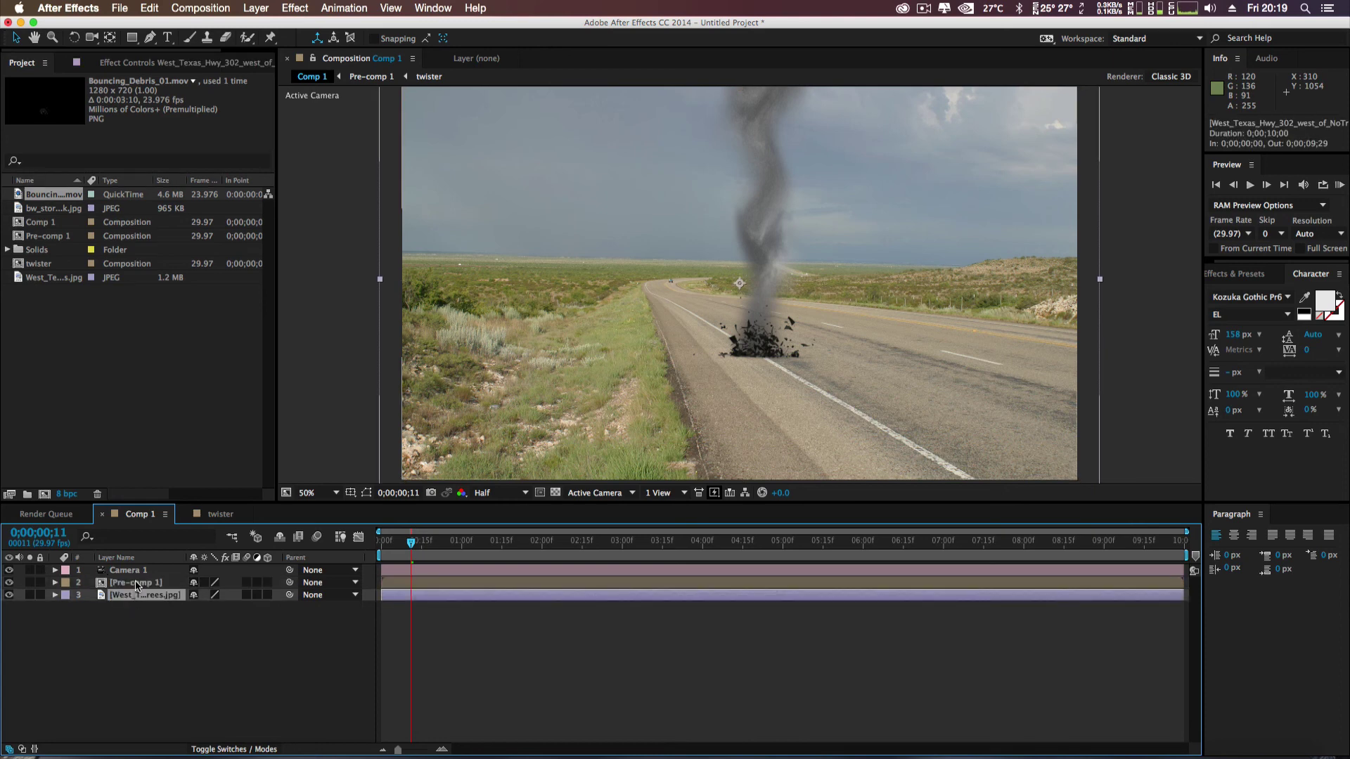
pyautogui.click(138, 584)
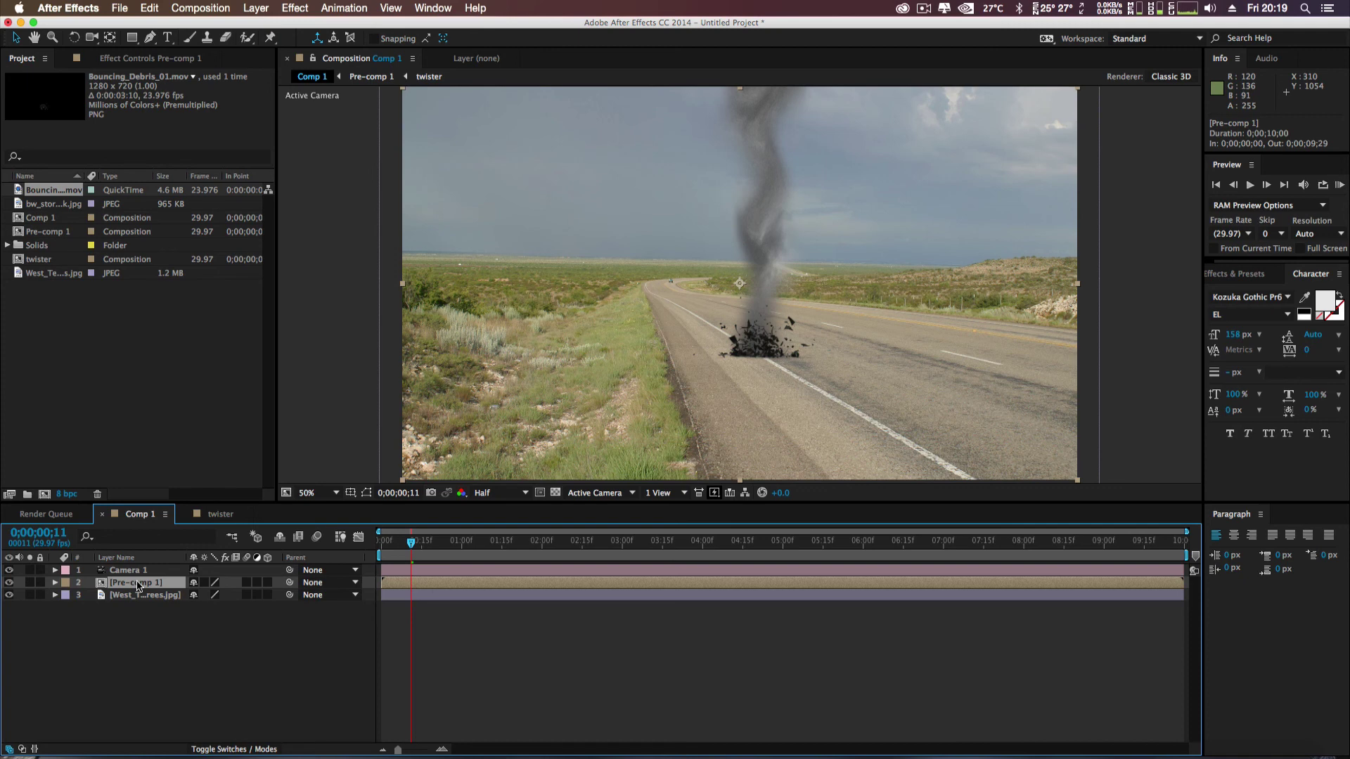
pyautogui.press('super+d')
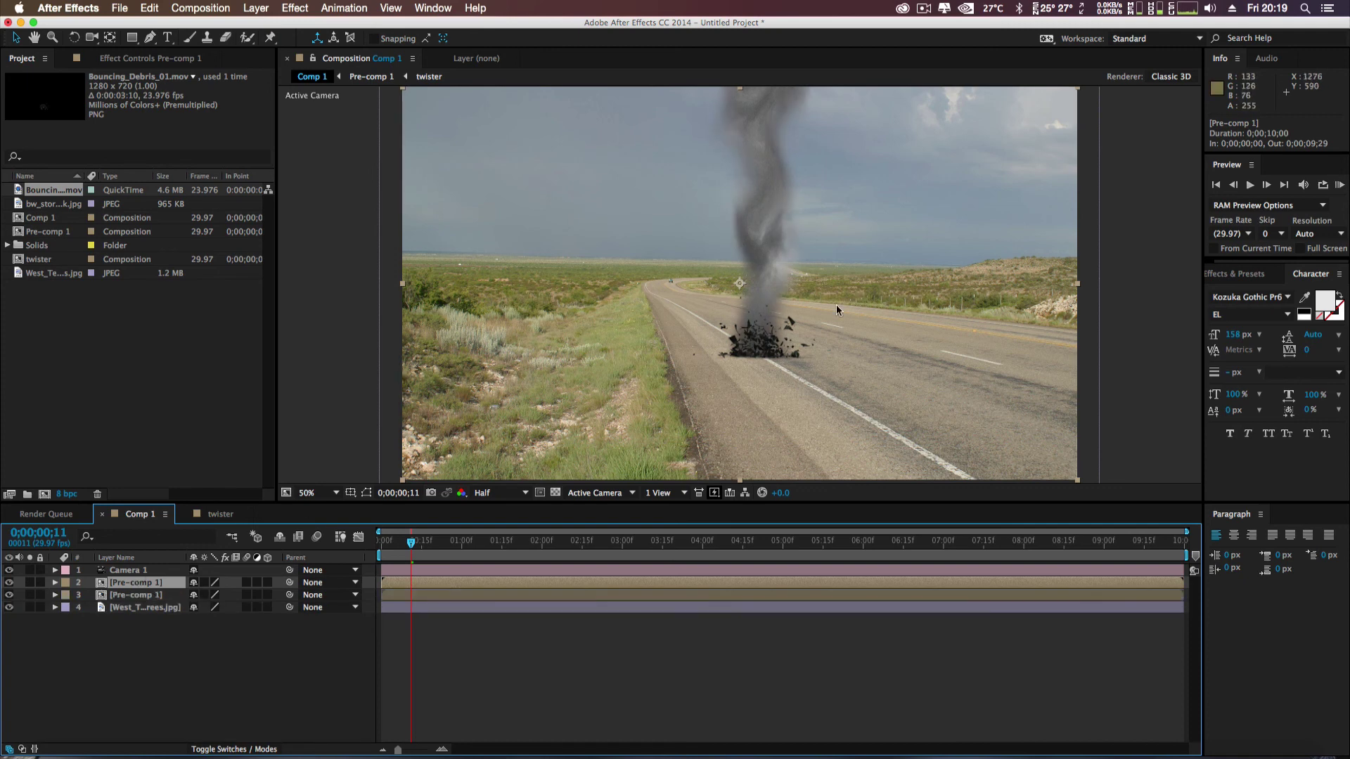
pyautogui.moveTo(756, 341); pyautogui.dragTo(491, 261)
pyautogui.press('Return')
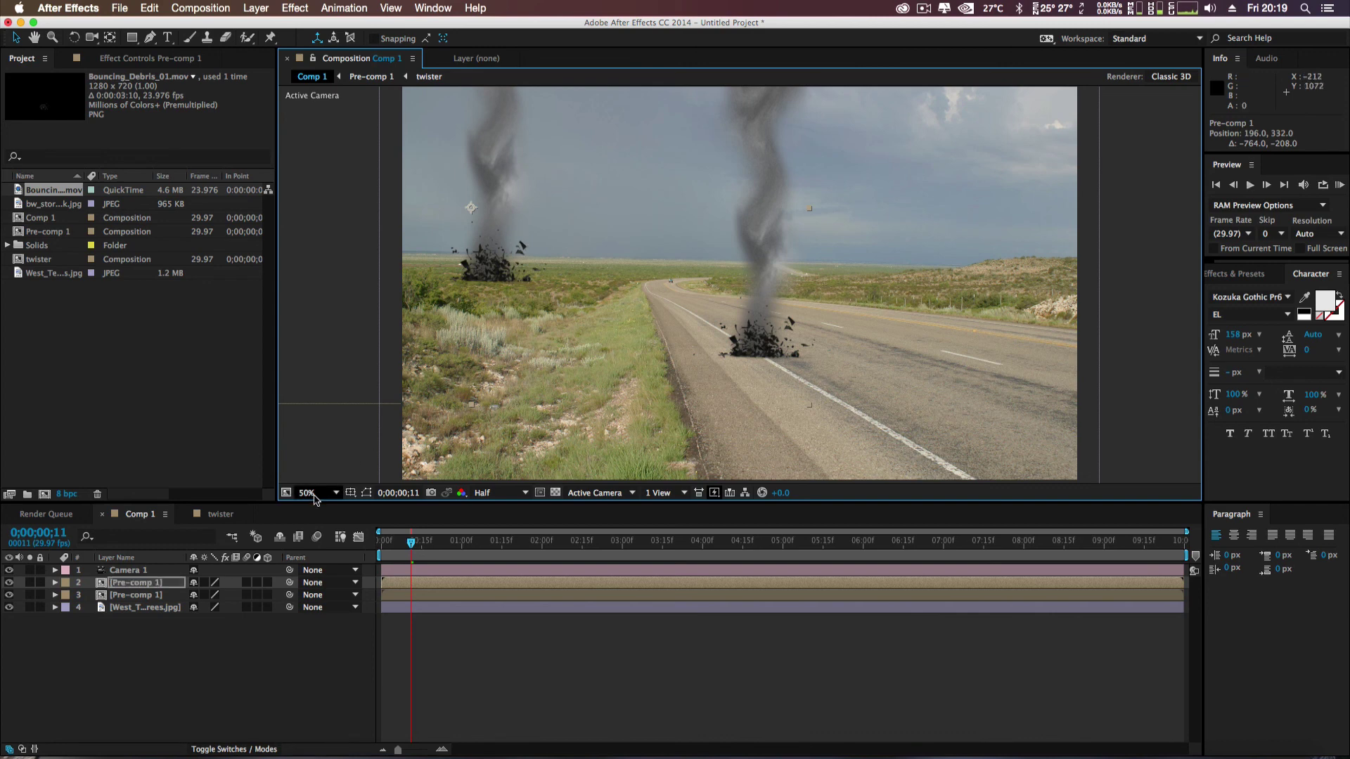
# - Duplicate the horizon tornado and place the copy over the hills right of the road, adjusting it at 0;00;00;27 to about 1748, 352
pyautogui.click(135, 587)
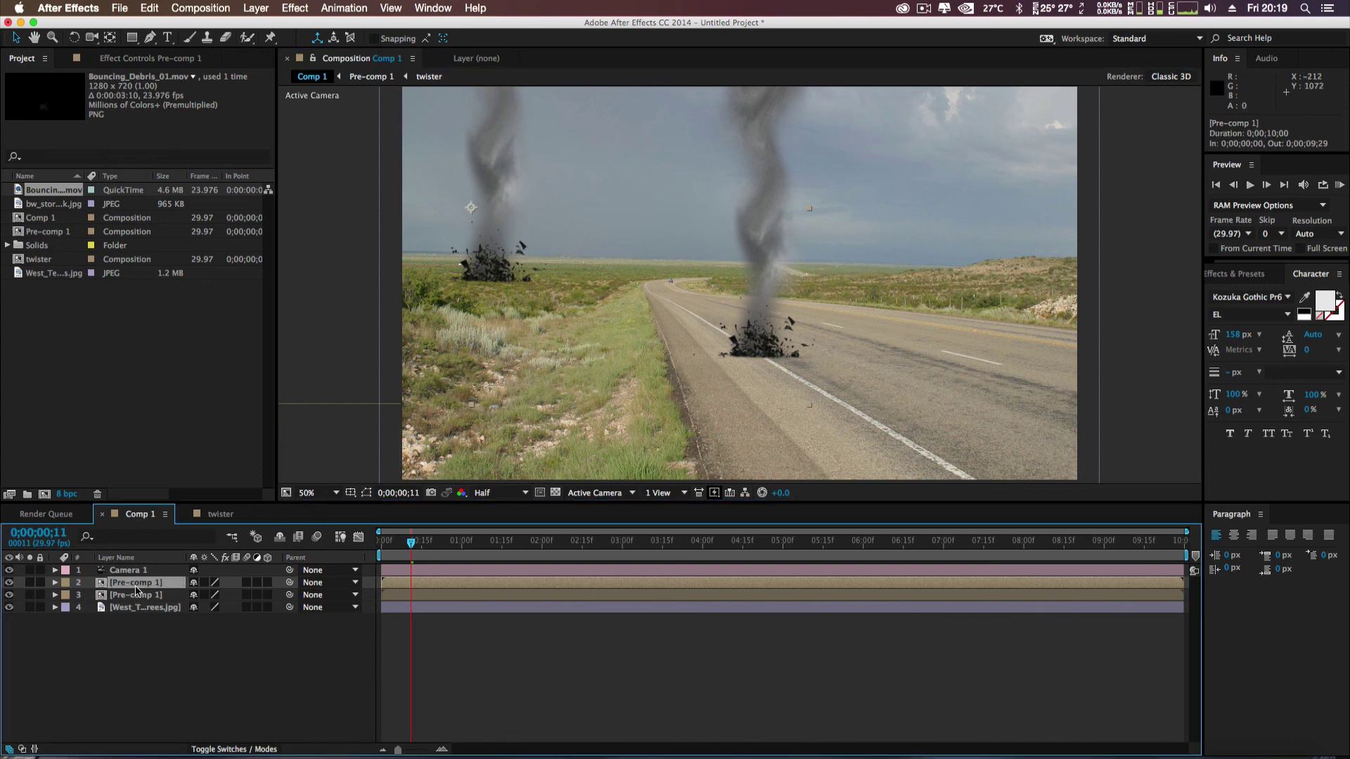
pyautogui.press('super+d')
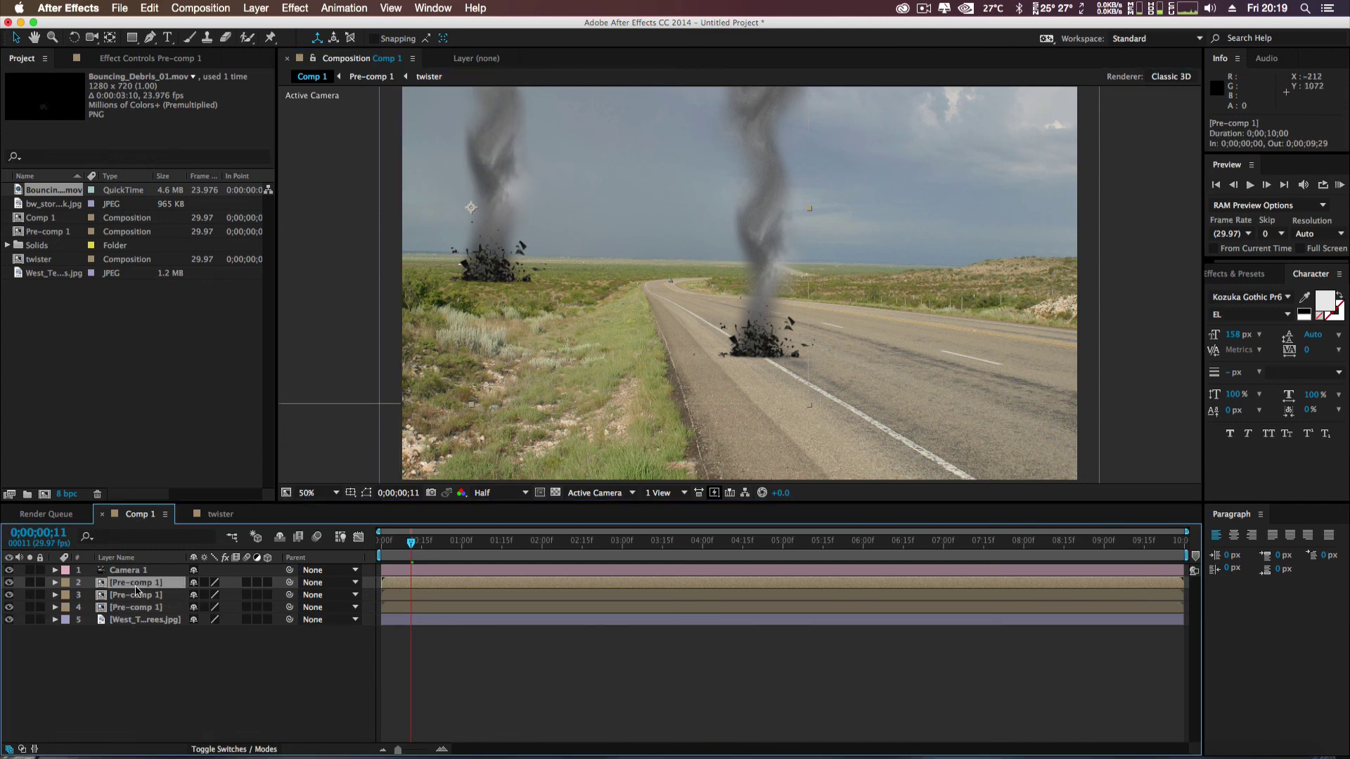
pyautogui.moveTo(496, 246); pyautogui.dragTo(1040, 247)
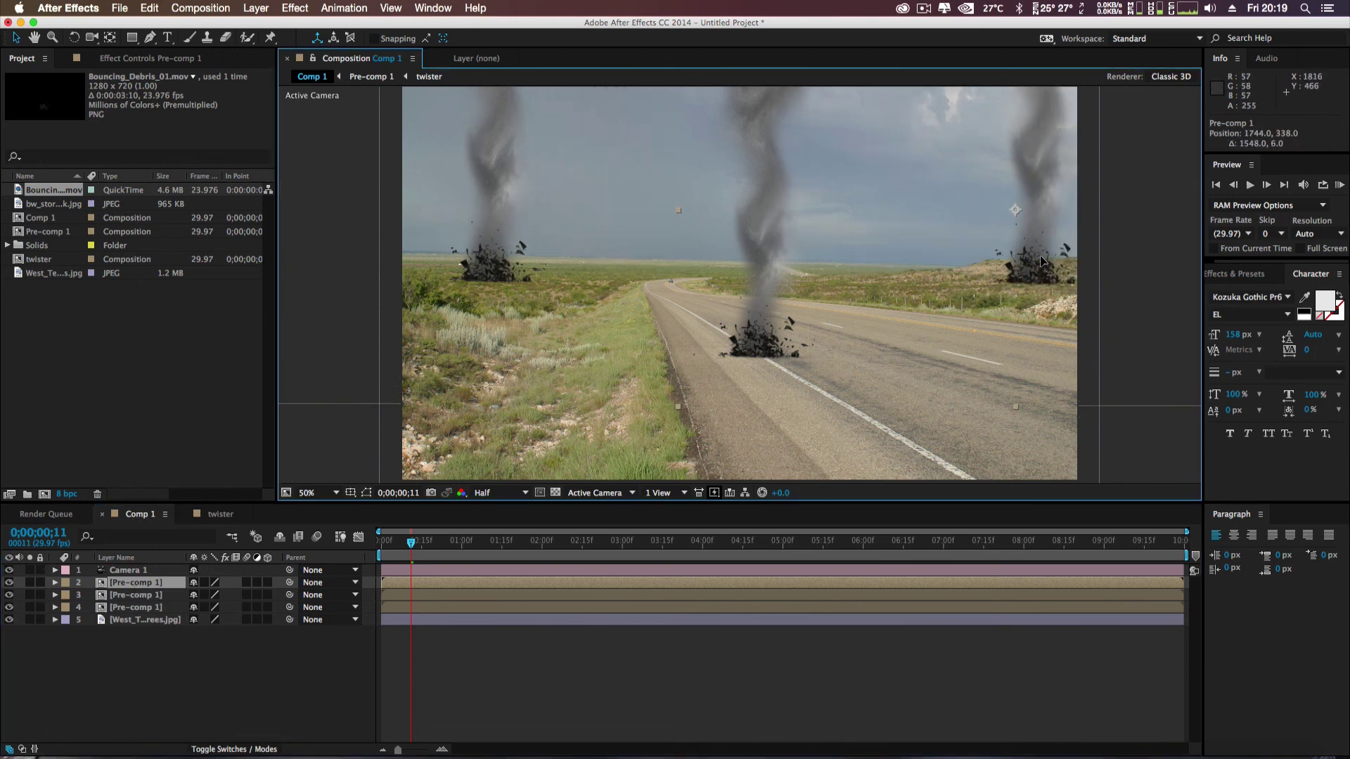
pyautogui.moveTo(413, 545); pyautogui.dragTo(454, 552)
pyautogui.moveTo(757, 334); pyautogui.dragTo(756, 352)
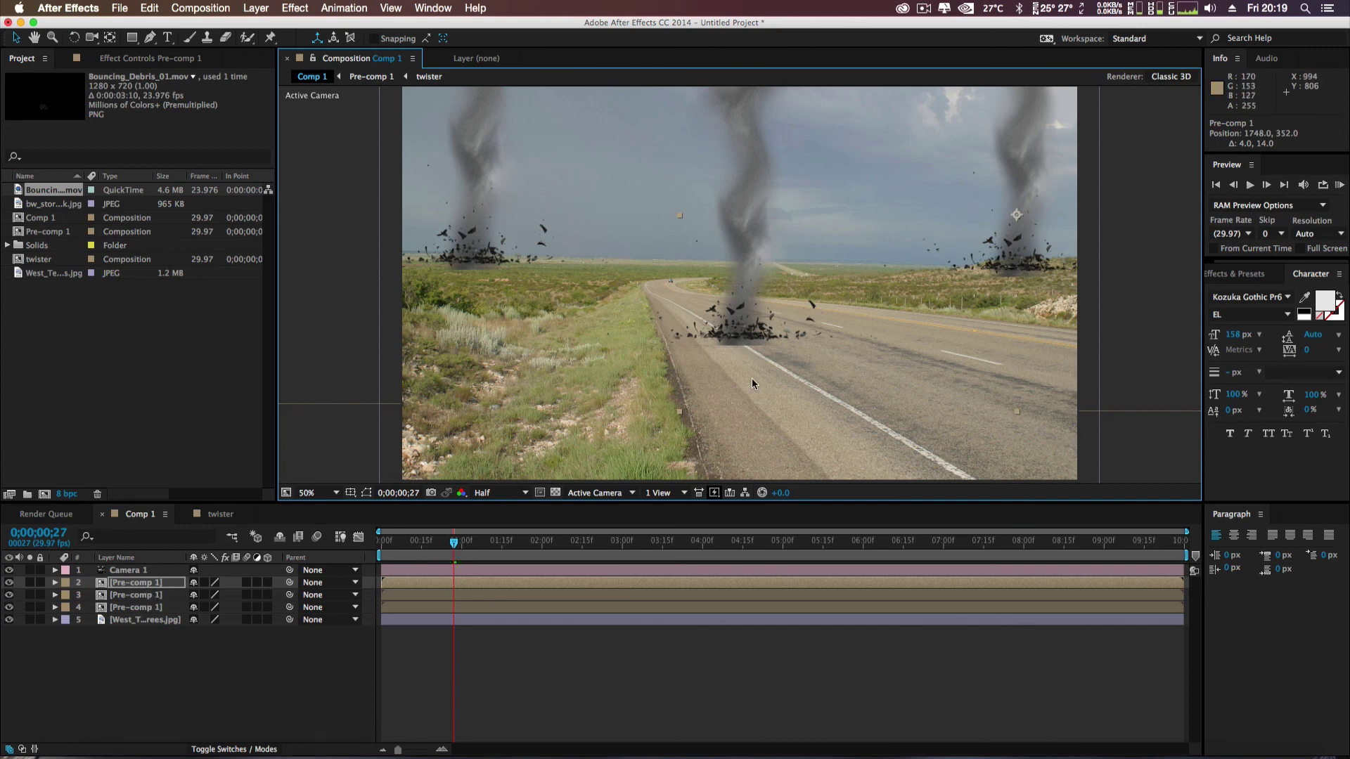
# - Add an adjustment layer above the tornado pre-comps and apply the Curves color correction effect to it
pyautogui.rightClick(113, 691)
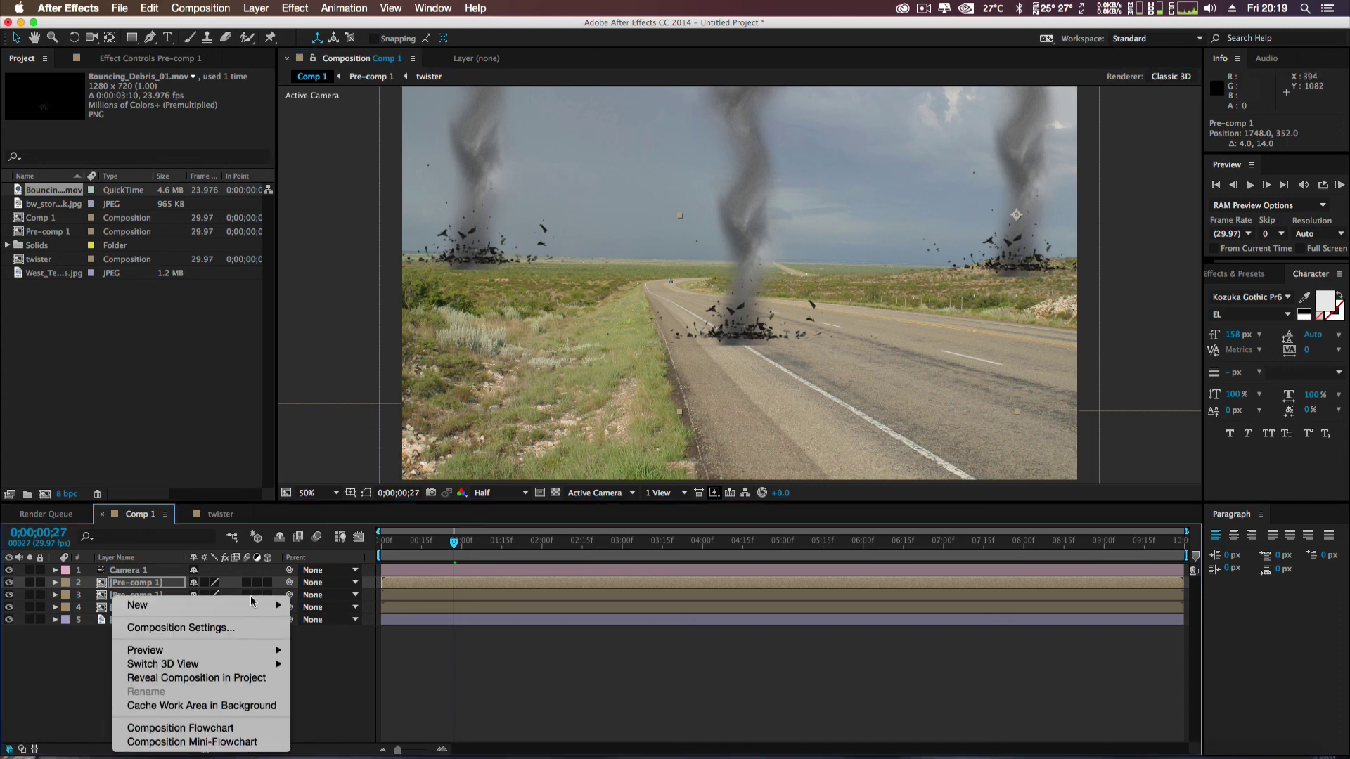
pyautogui.moveTo(269, 611)
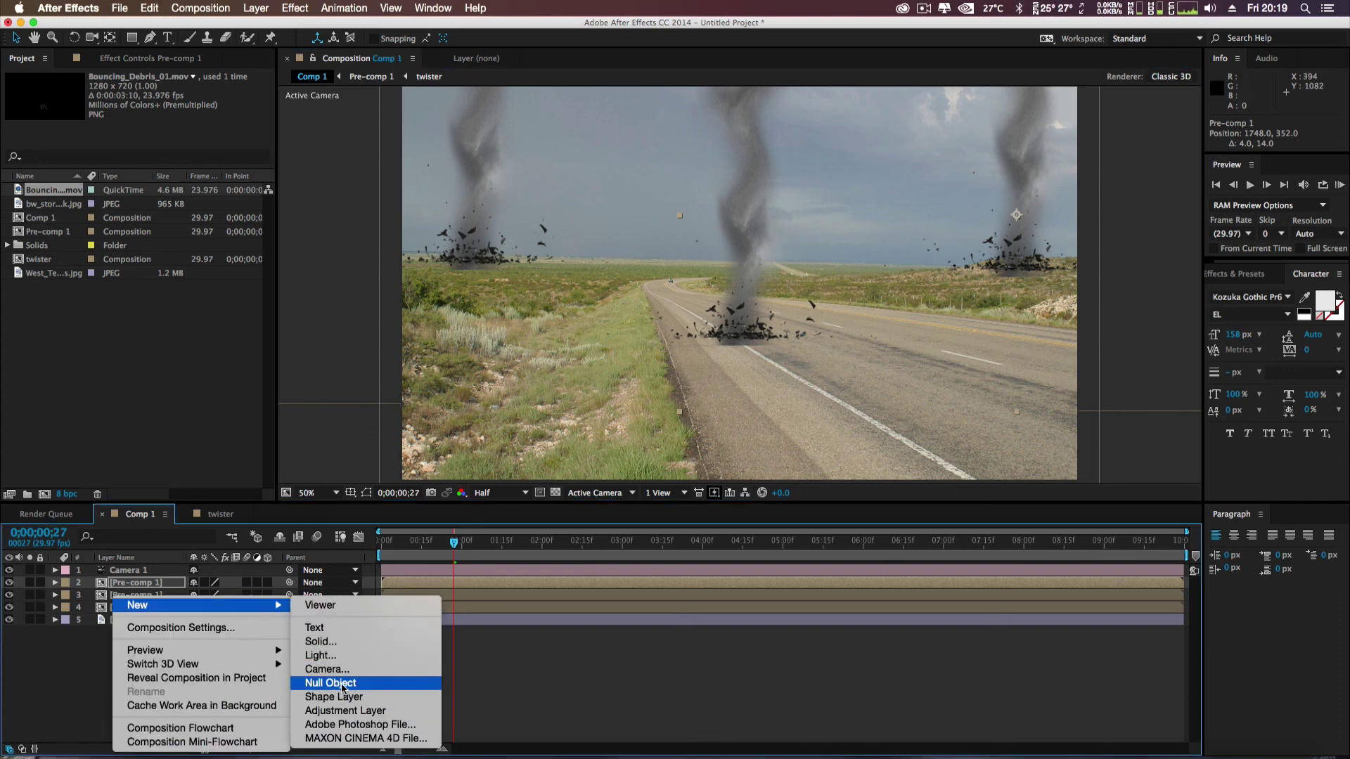
pyautogui.click(336, 716)
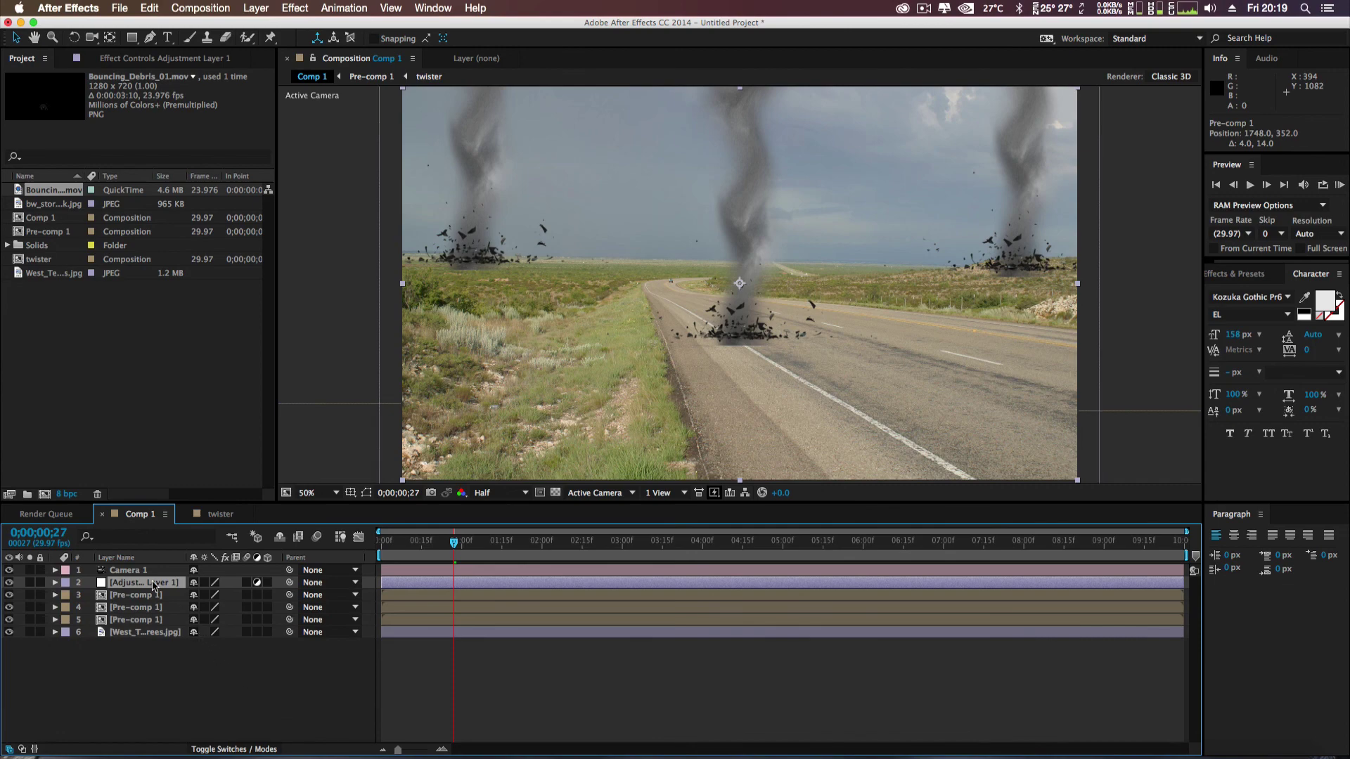
pyautogui.rightClick(155, 583)
pyautogui.moveTo(325, 426)
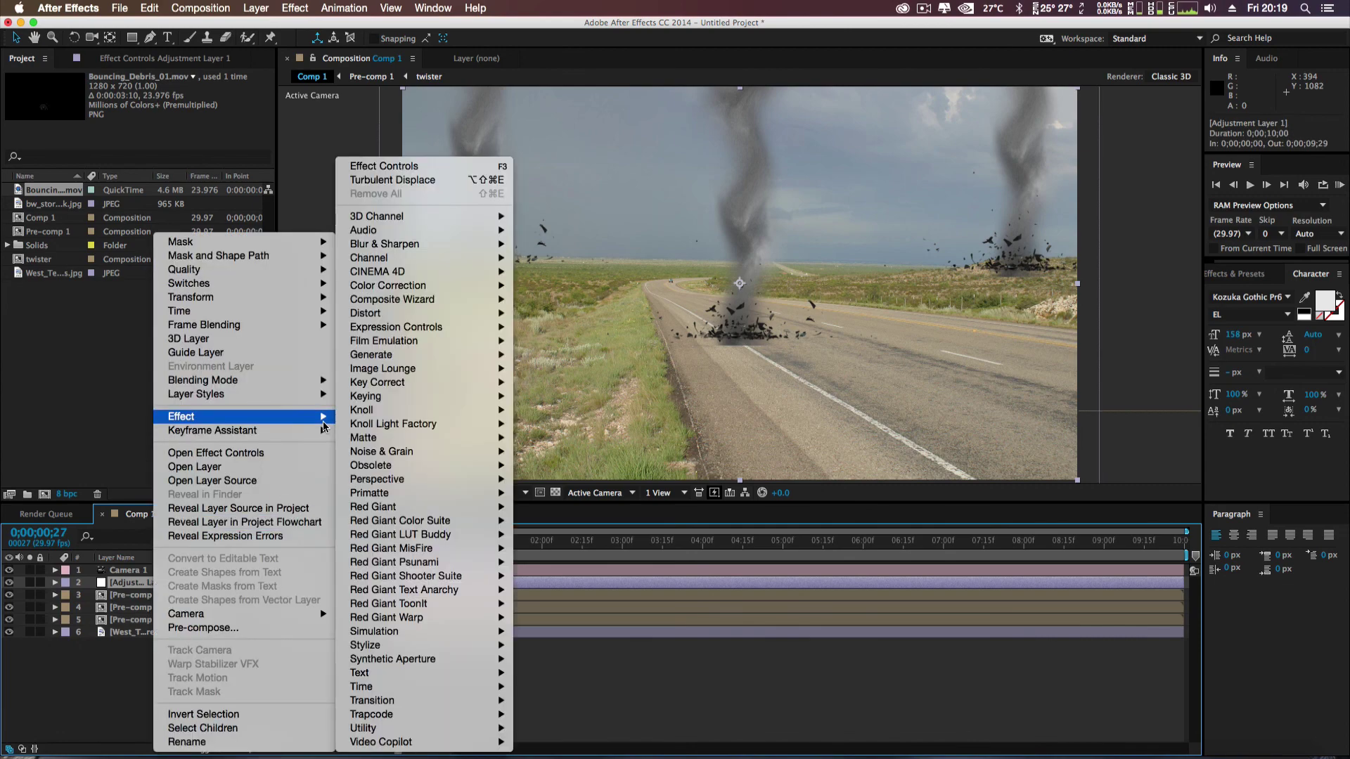
pyautogui.moveTo(485, 285)
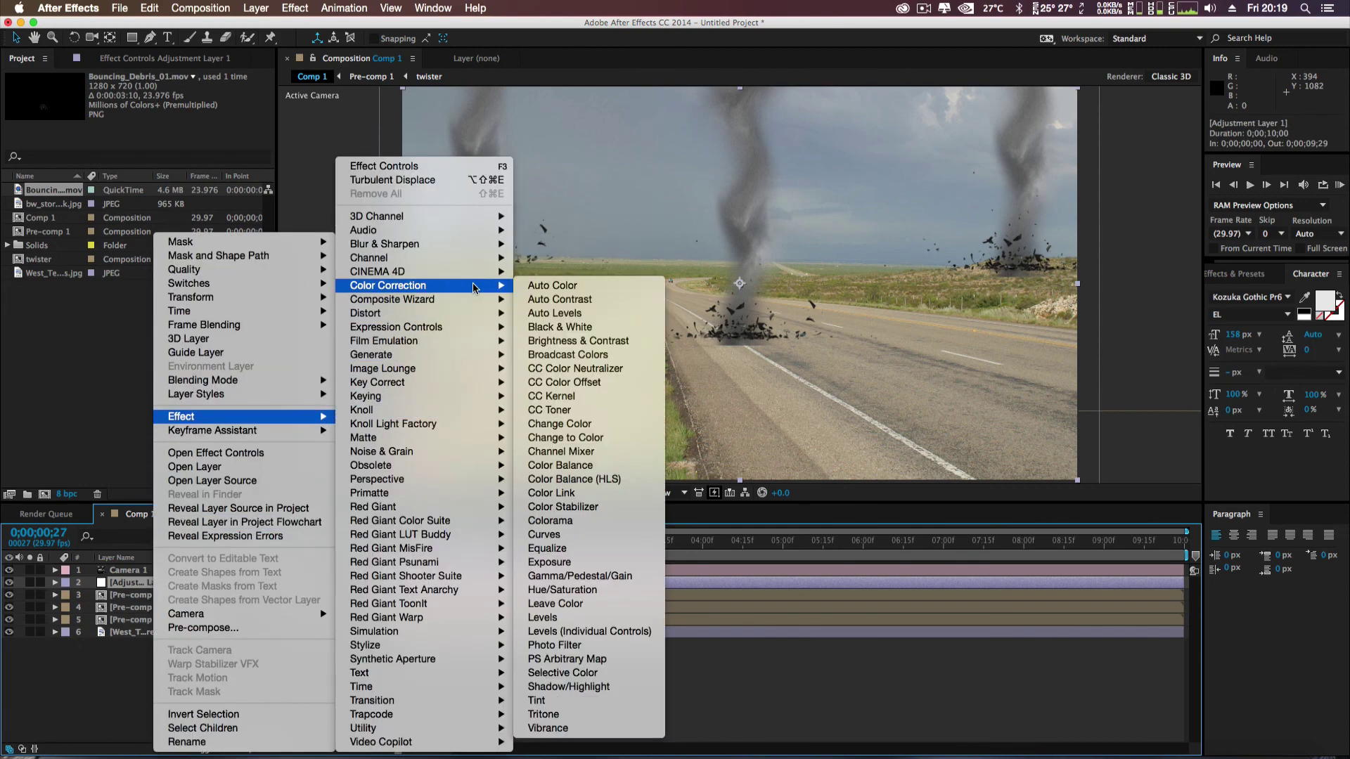
pyautogui.click(598, 534)
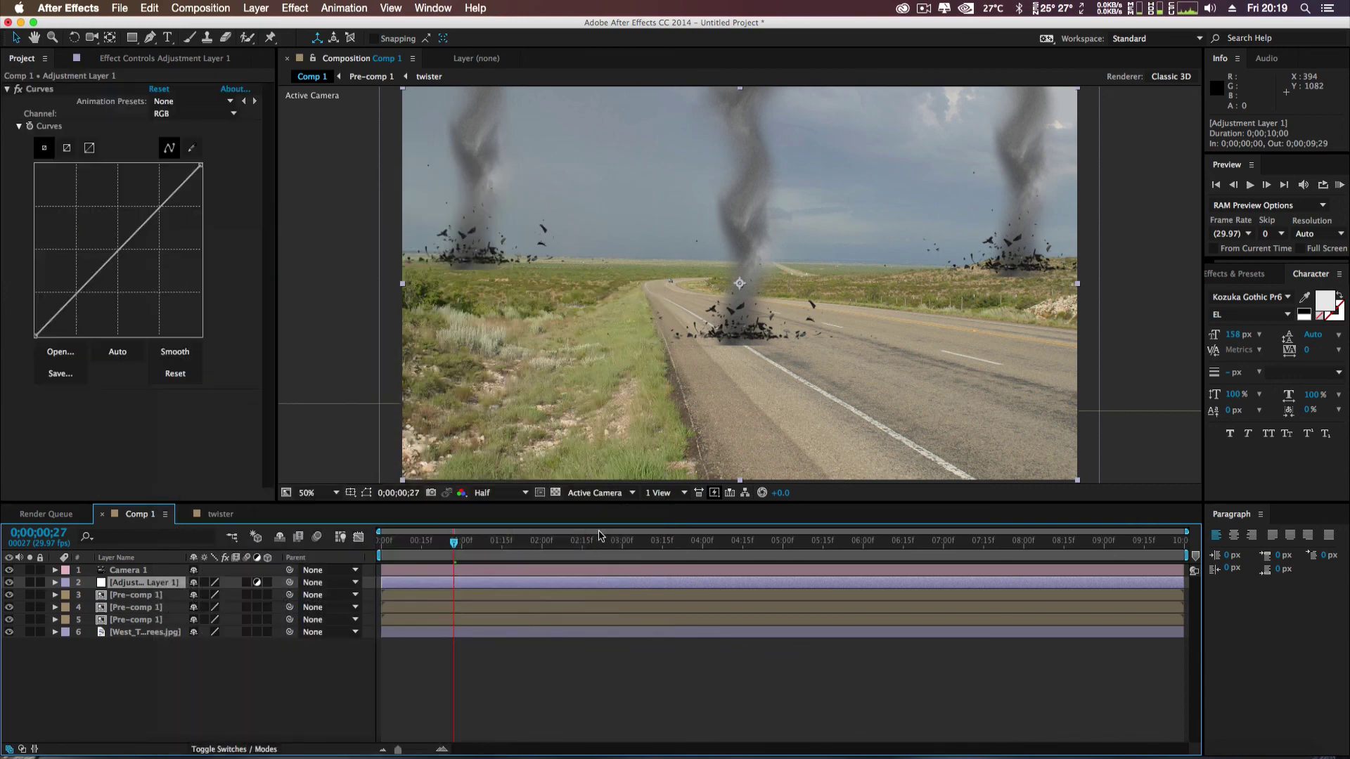
# - Darken the whole scene by bending the middle of the adjustment layer's RGB curve downward
pyautogui.moveTo(104, 269); pyautogui.dragTo(130, 278)
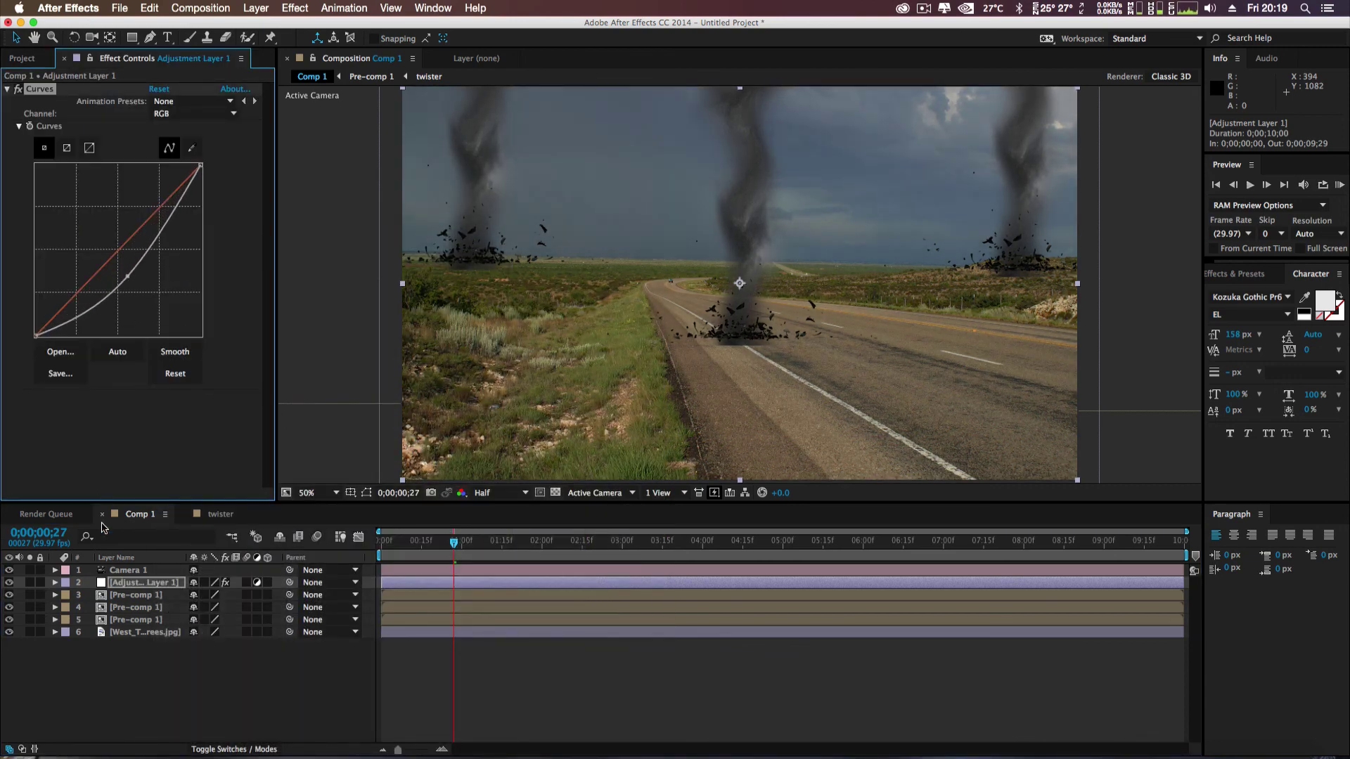
# - Move the highway background photo up to about 952, 480, checking its alignment with the tornadoes at 0;00;00;02 and 0;00;00;04
pyautogui.click(125, 634)
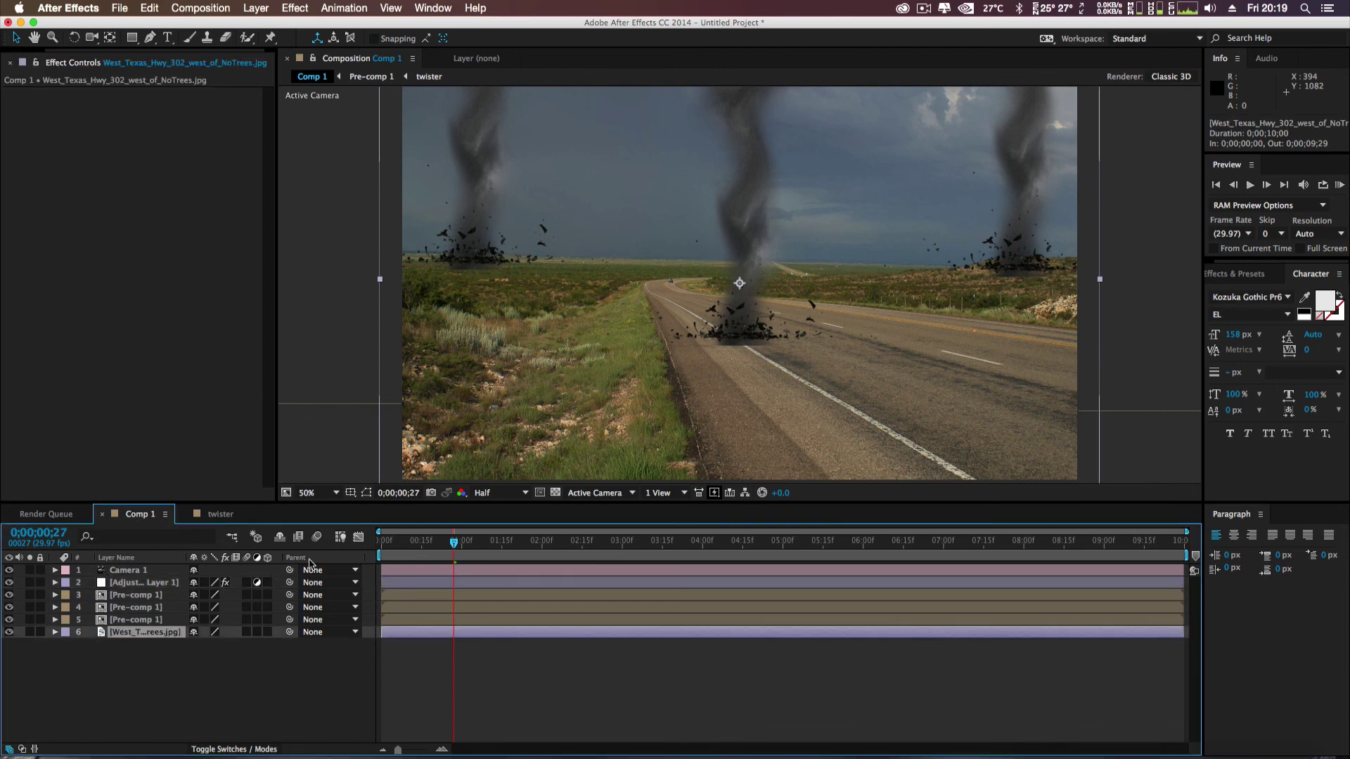
pyautogui.moveTo(753, 338); pyautogui.dragTo(749, 340)
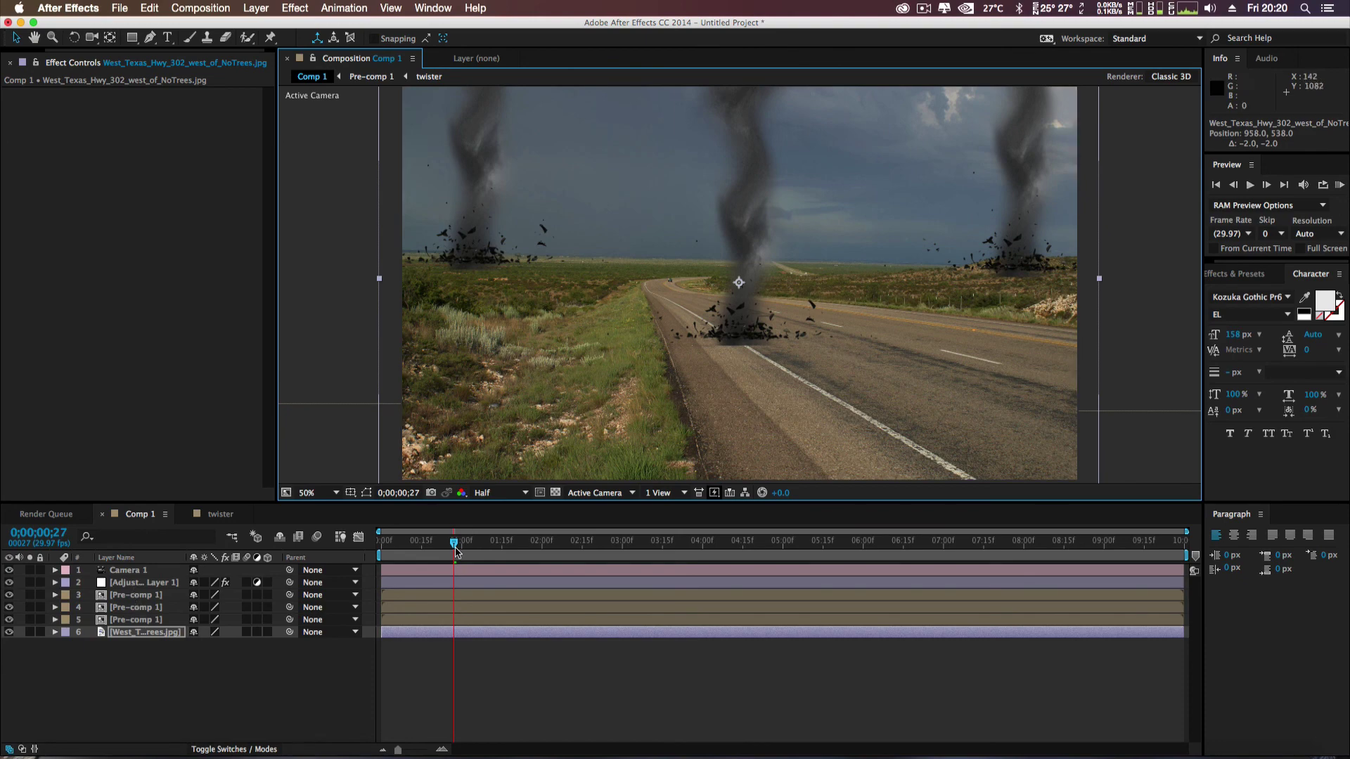
pyautogui.moveTo(455, 550); pyautogui.dragTo(388, 552)
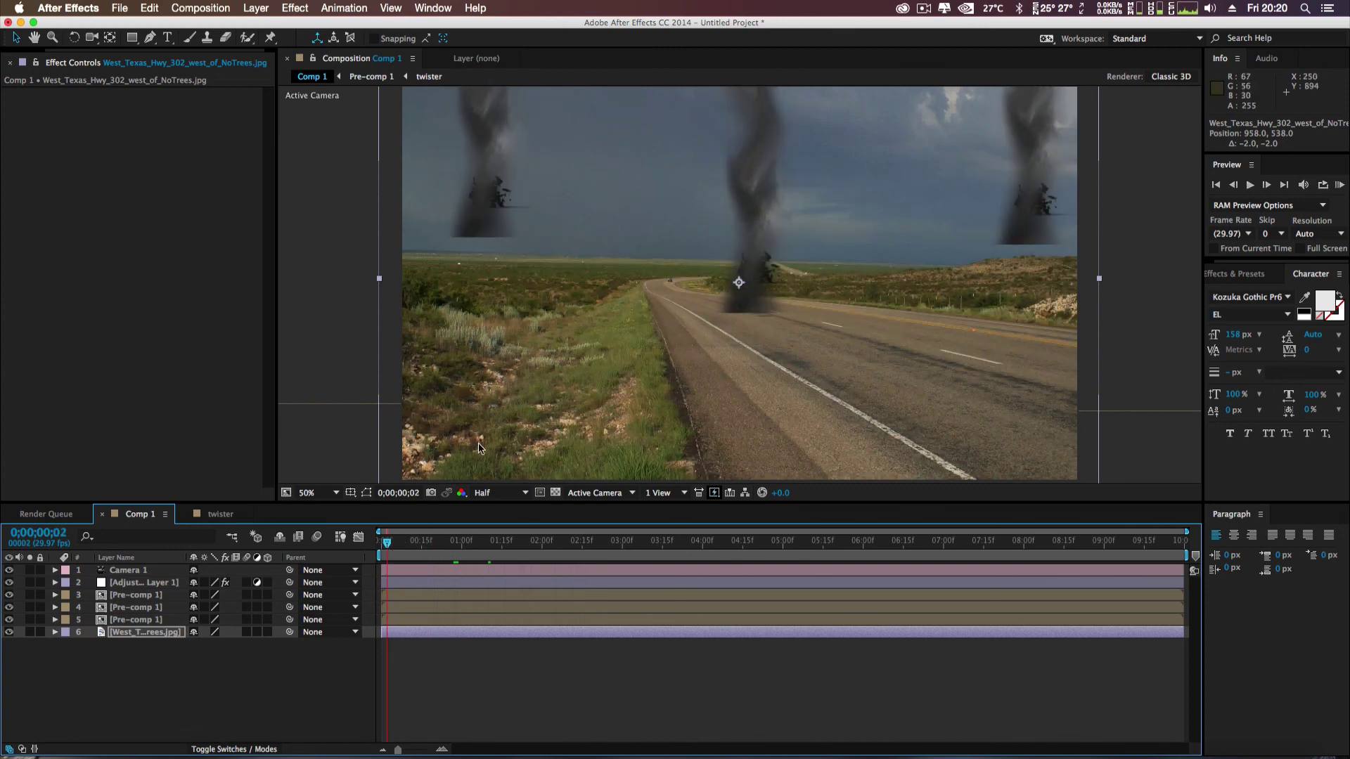
pyautogui.moveTo(782, 241); pyautogui.dragTo(770, 214)
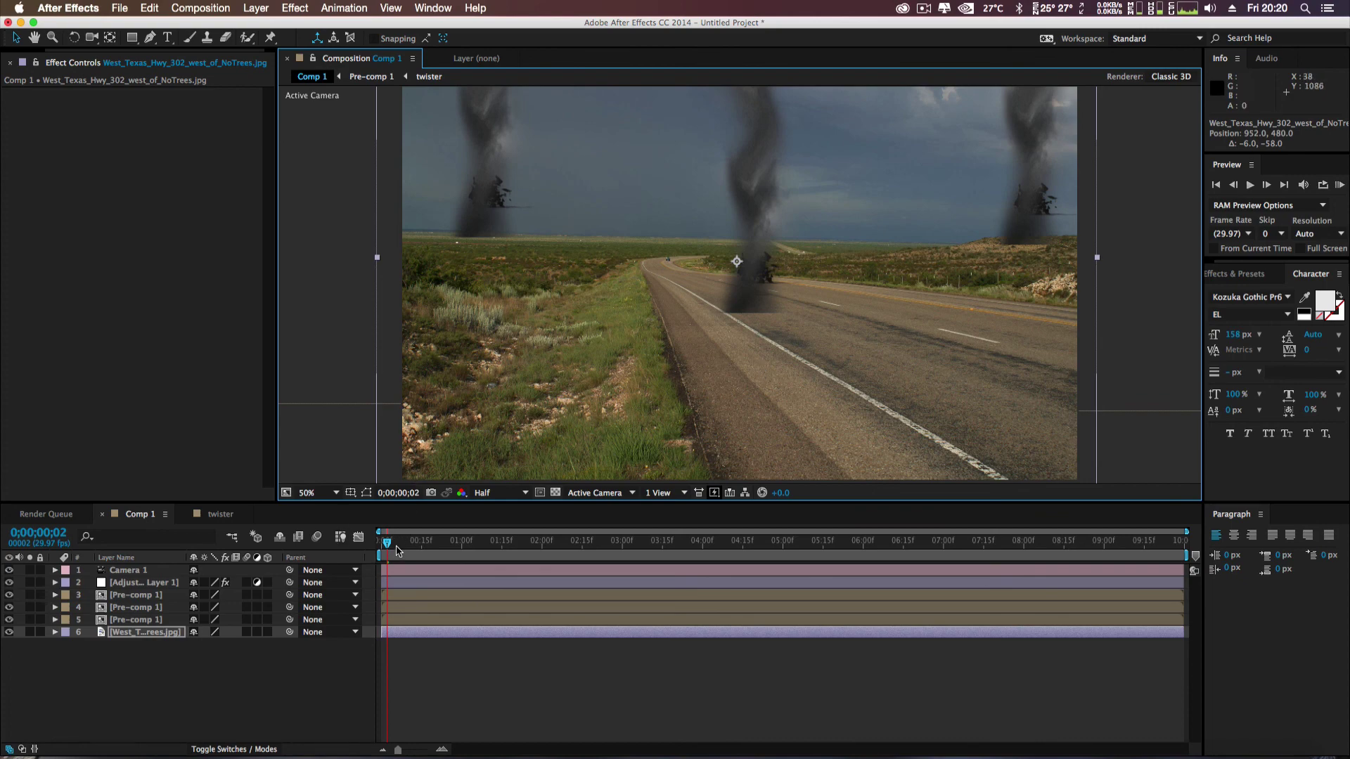
pyautogui.moveTo(387, 550); pyautogui.dragTo(393, 550)
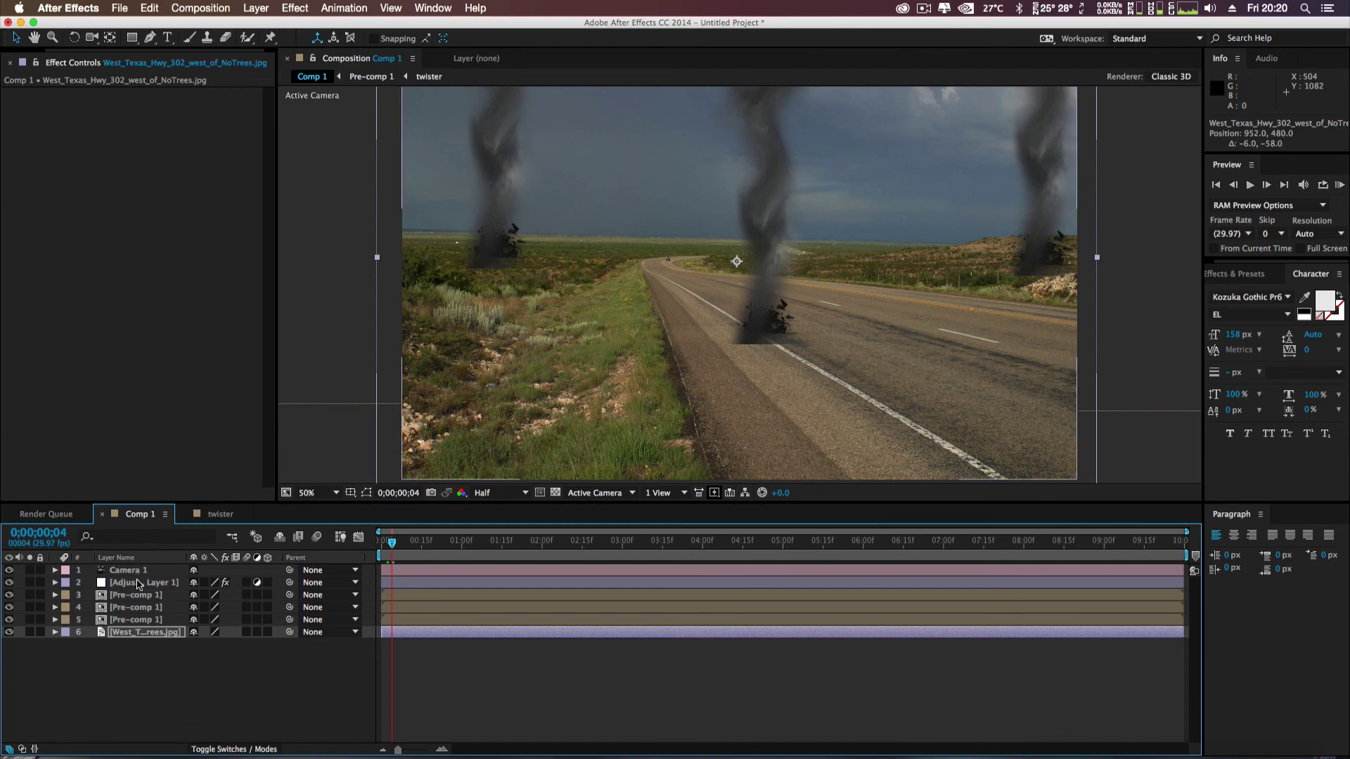
# - In the twister composition at 0;00;00;04, move the texture layer to about 988, 436 and leave it selected
pyautogui.click(222, 514)
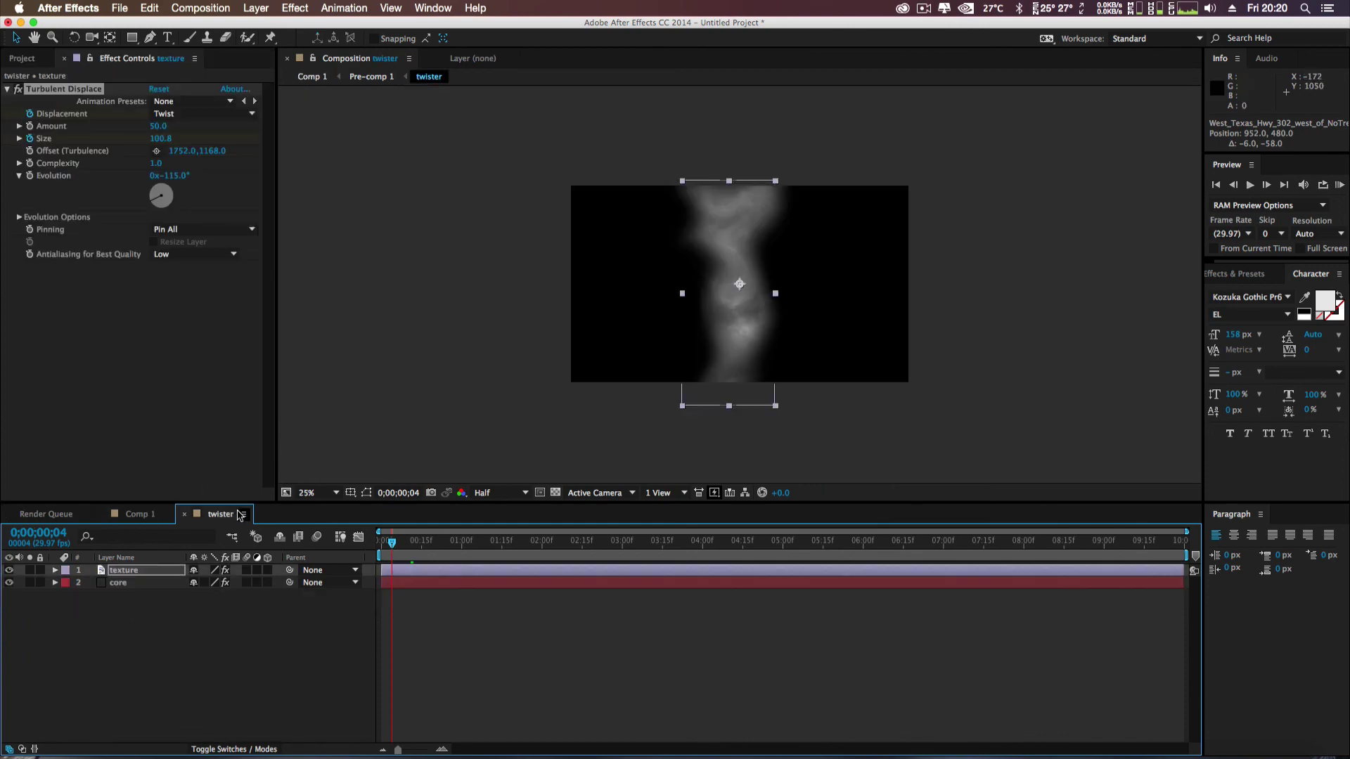
pyautogui.moveTo(727, 308)
pyautogui.mouseDown()
pyautogui.moveTo(729, 259)
pyautogui.moveTo(733, 295)
pyautogui.mouseUp()
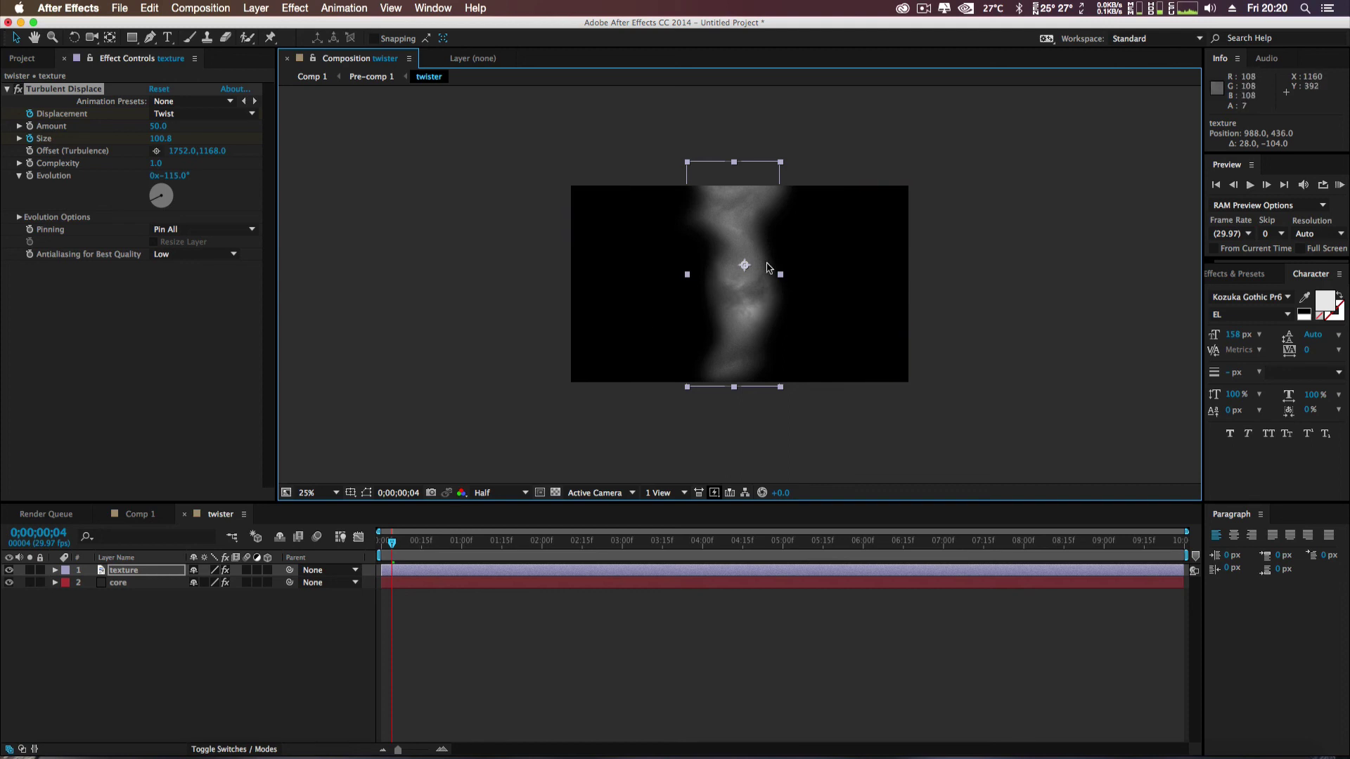
pyautogui.click(85, 585)
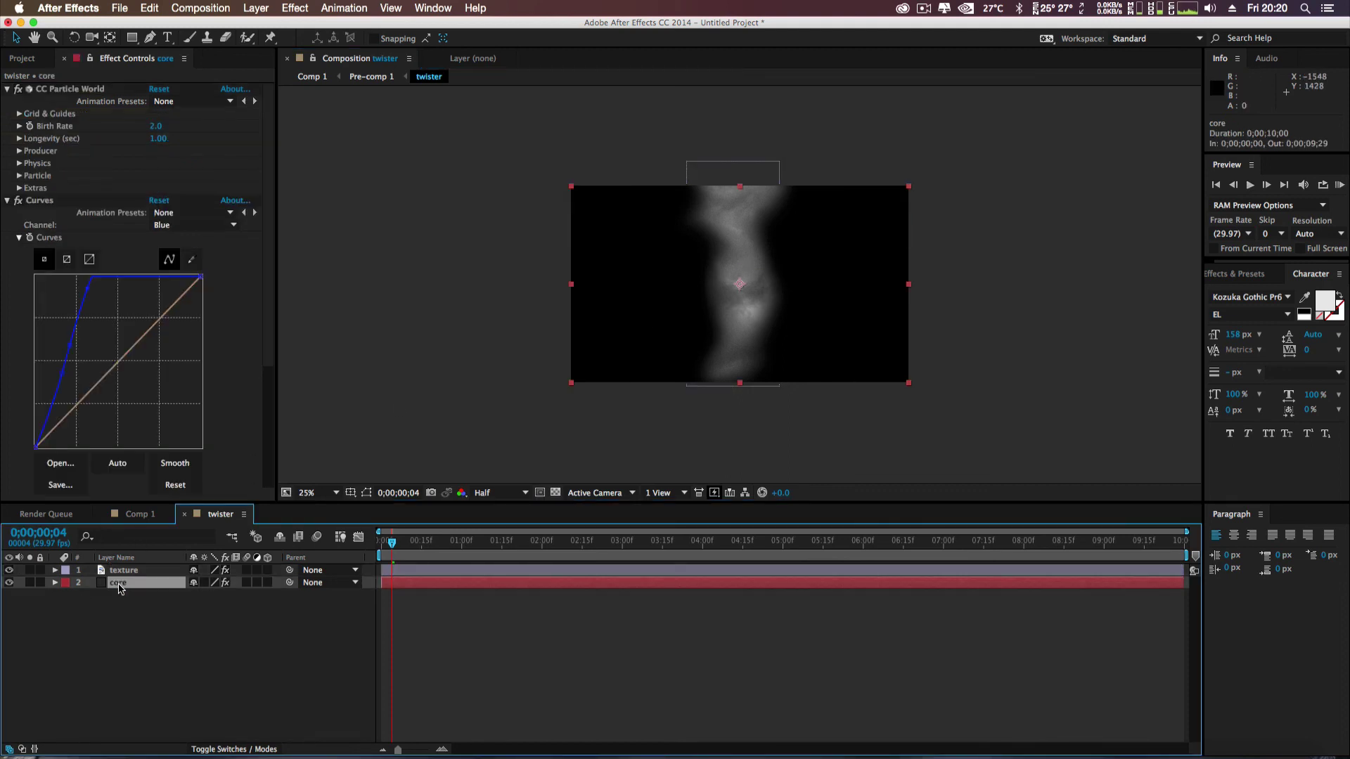
pyautogui.click(133, 570)
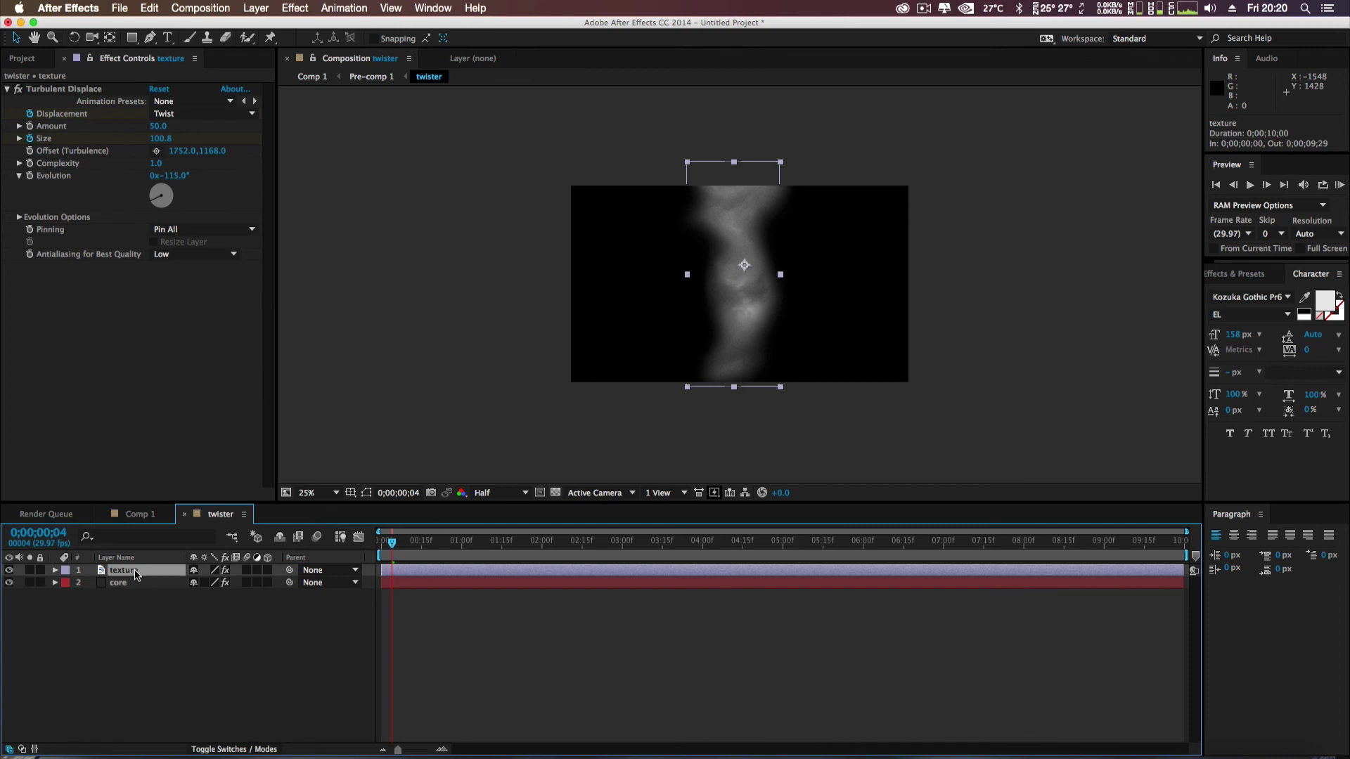